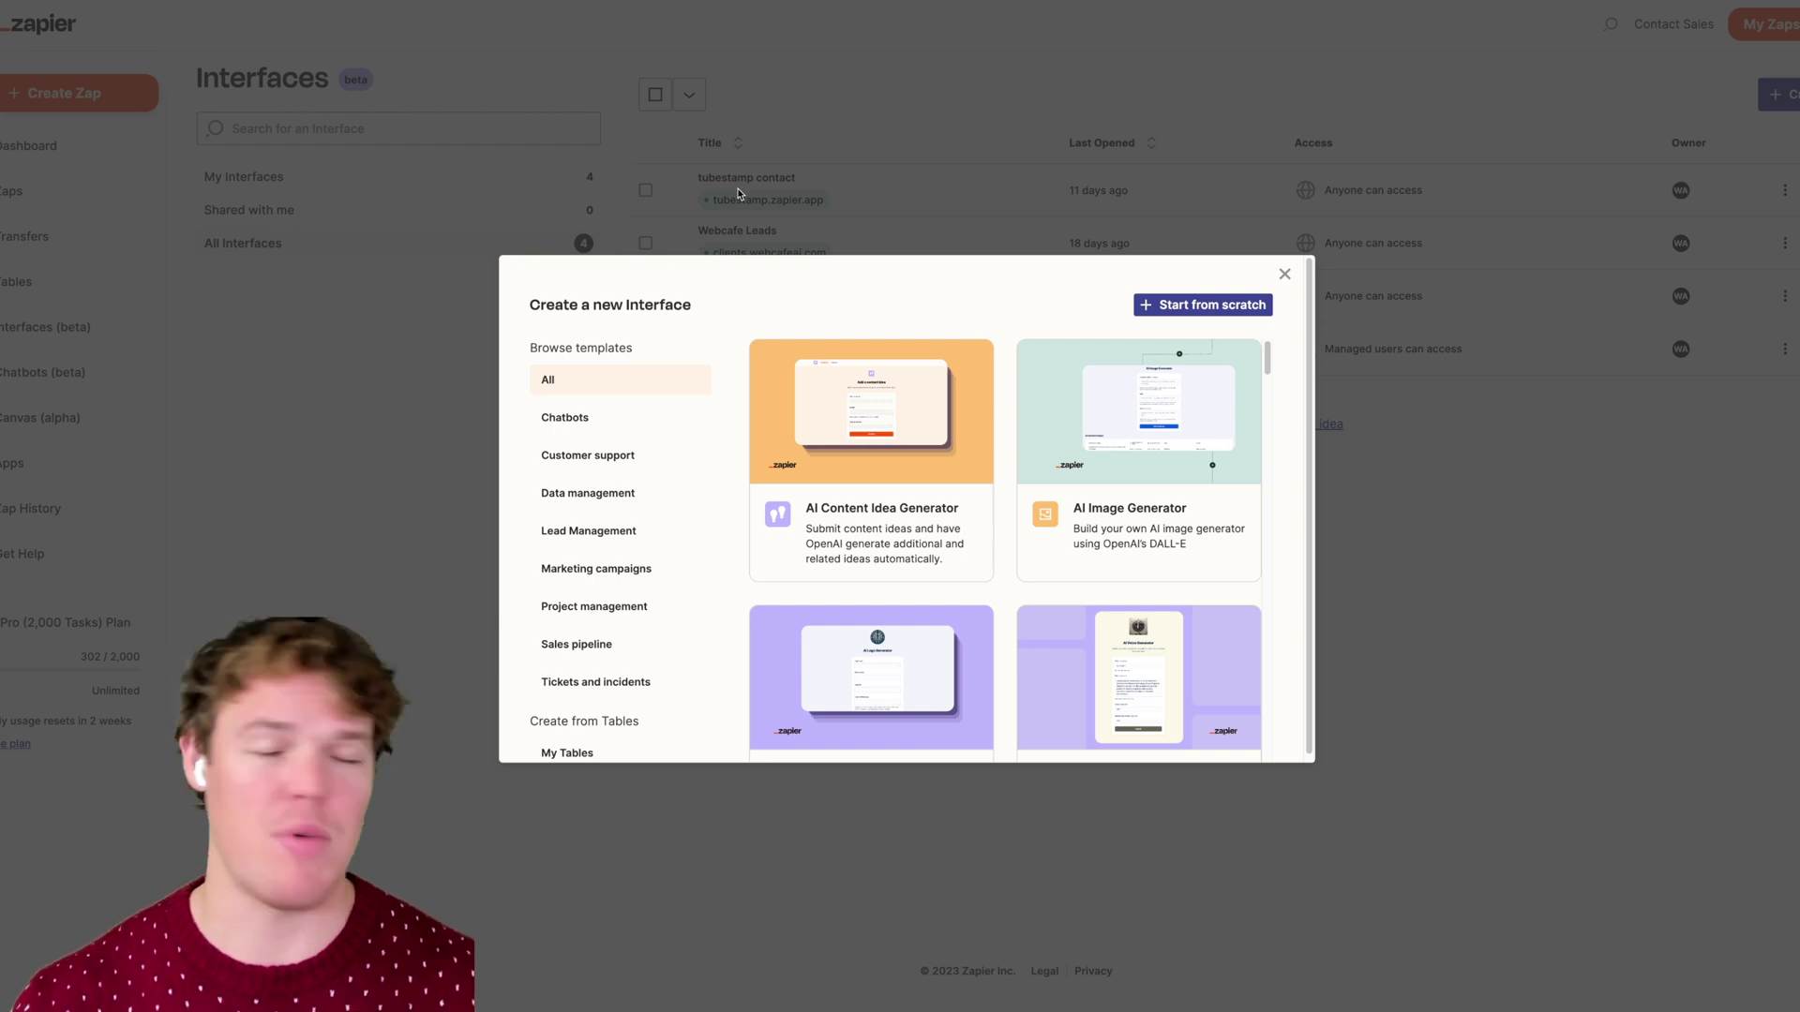
# - Browse the interface template categories from Chatbots through Tickets and incidents, including the full Project management list
pyautogui.click(618, 418)
pyautogui.click(645, 456)
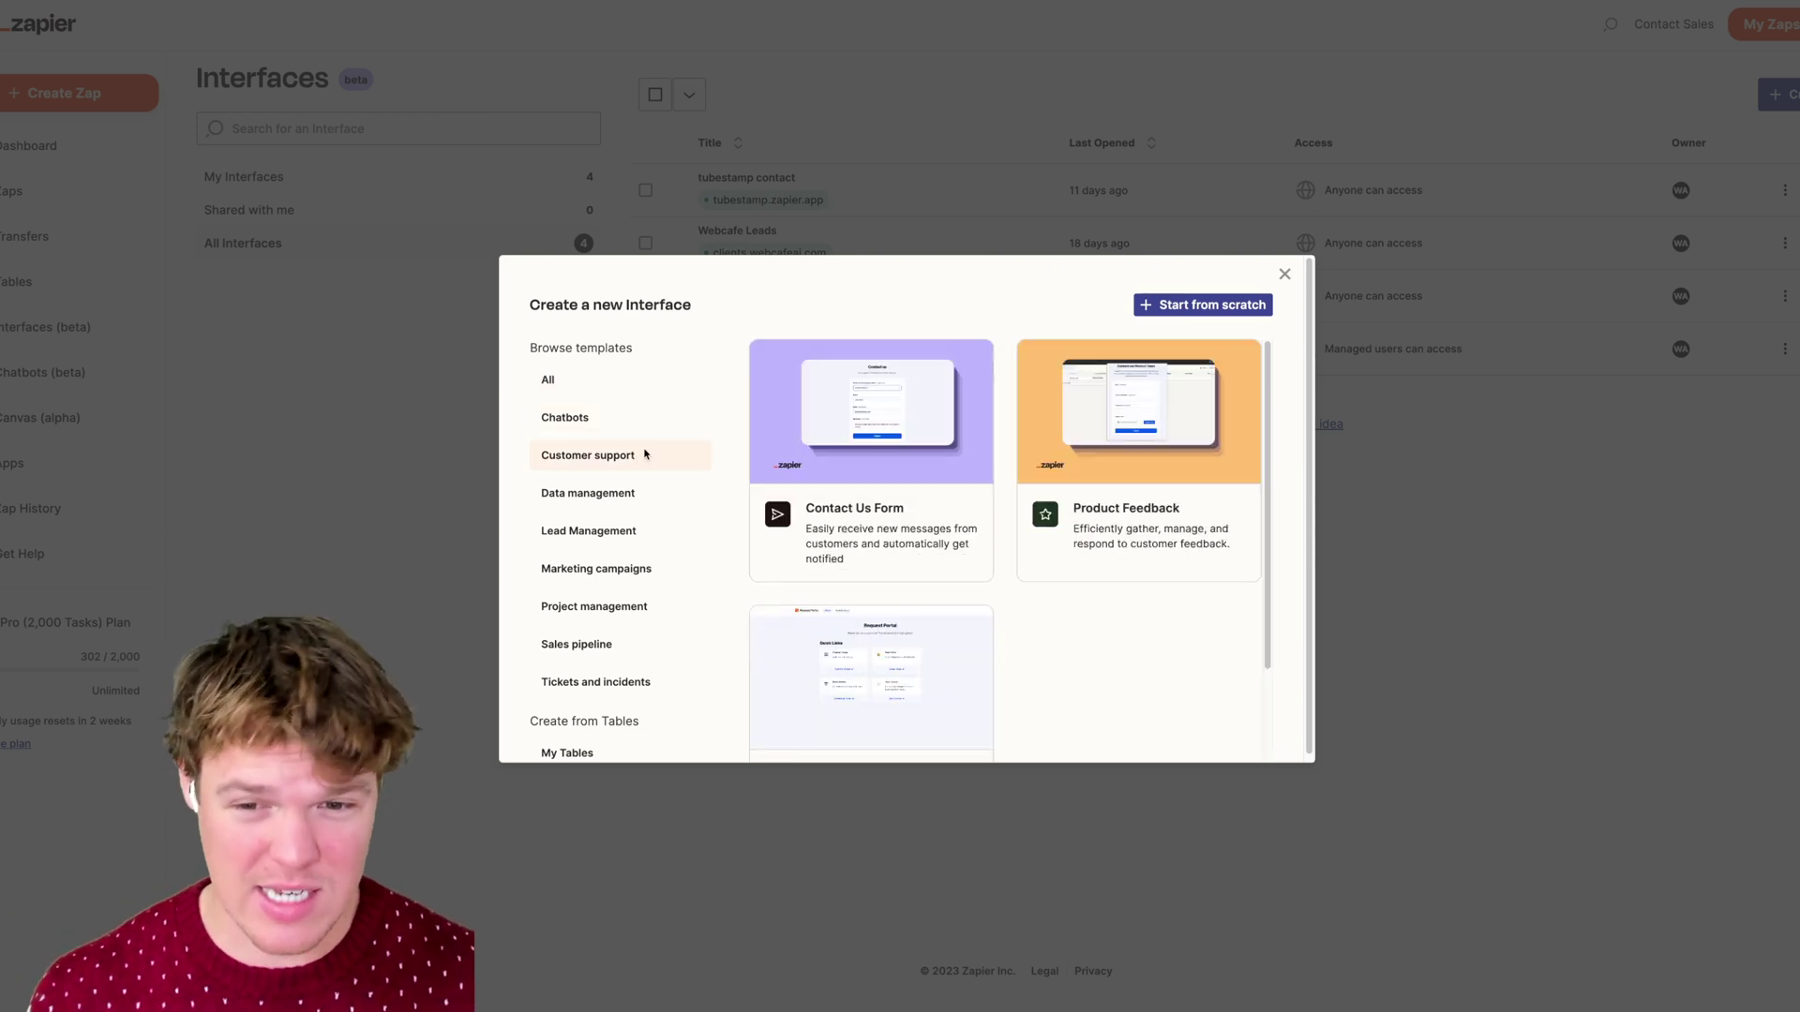
pyautogui.click(640, 494)
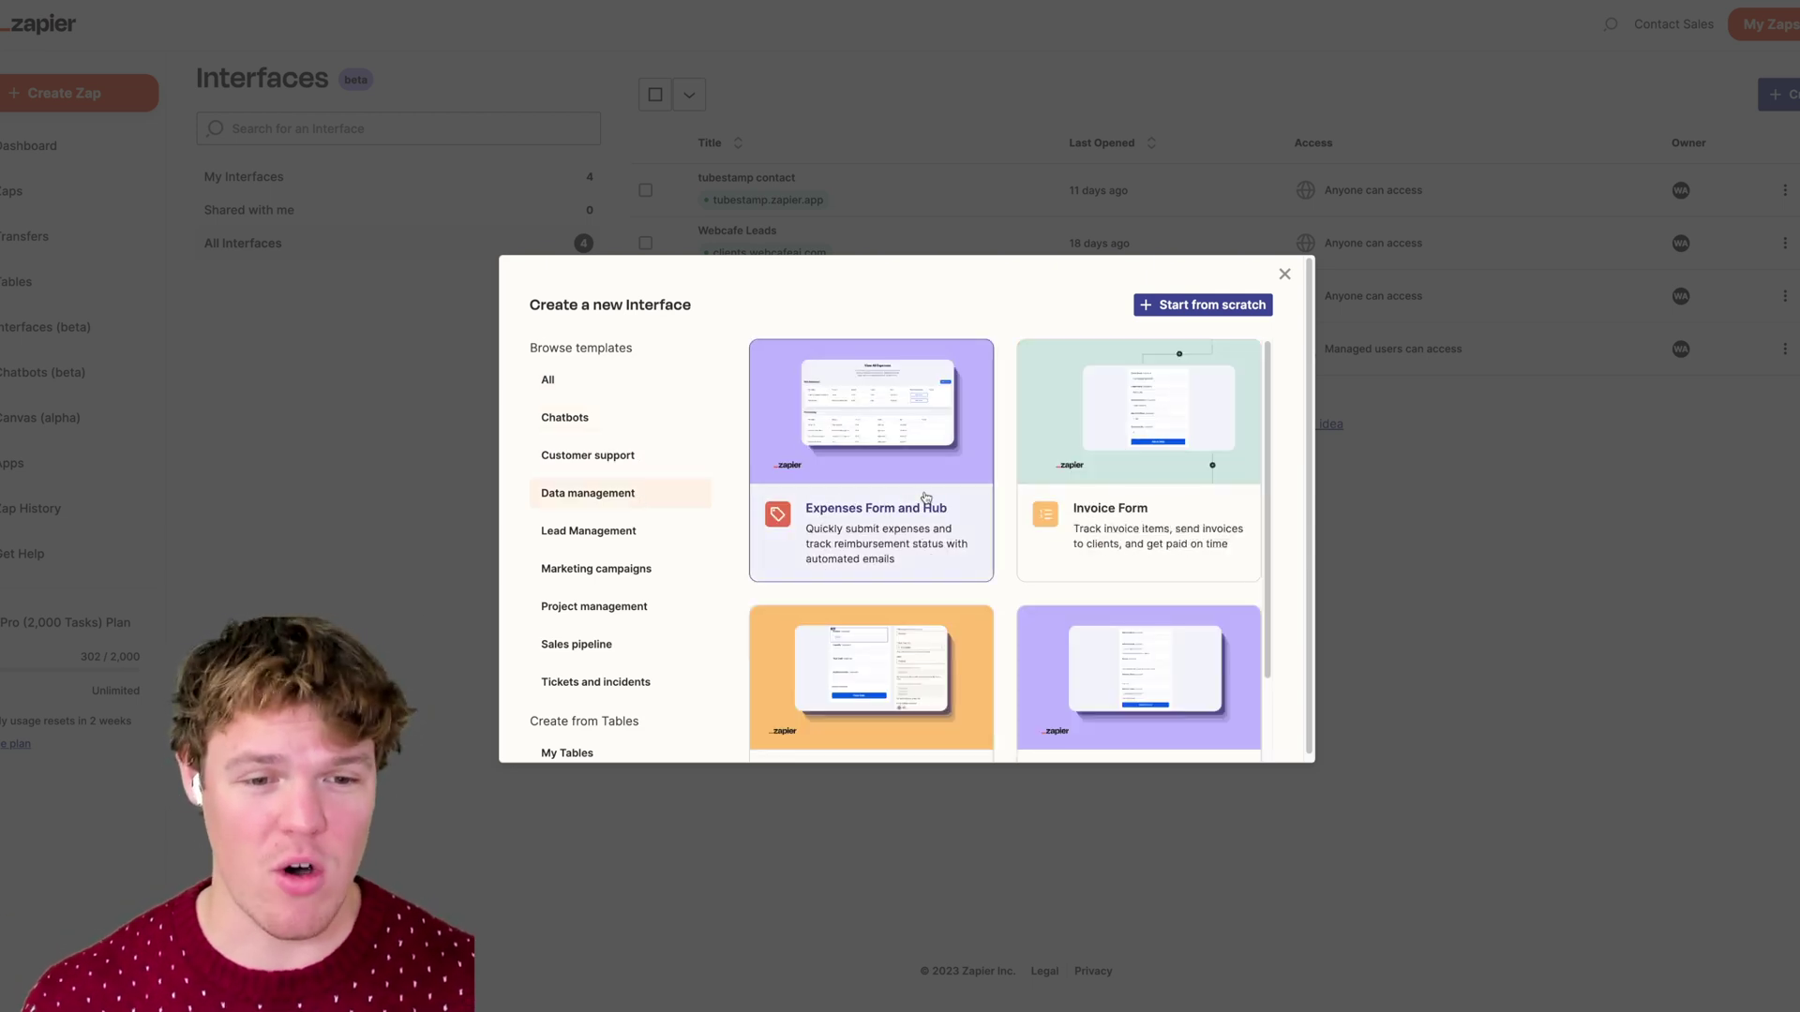
pyautogui.scroll(-2, 925, 497)
pyautogui.click(631, 532)
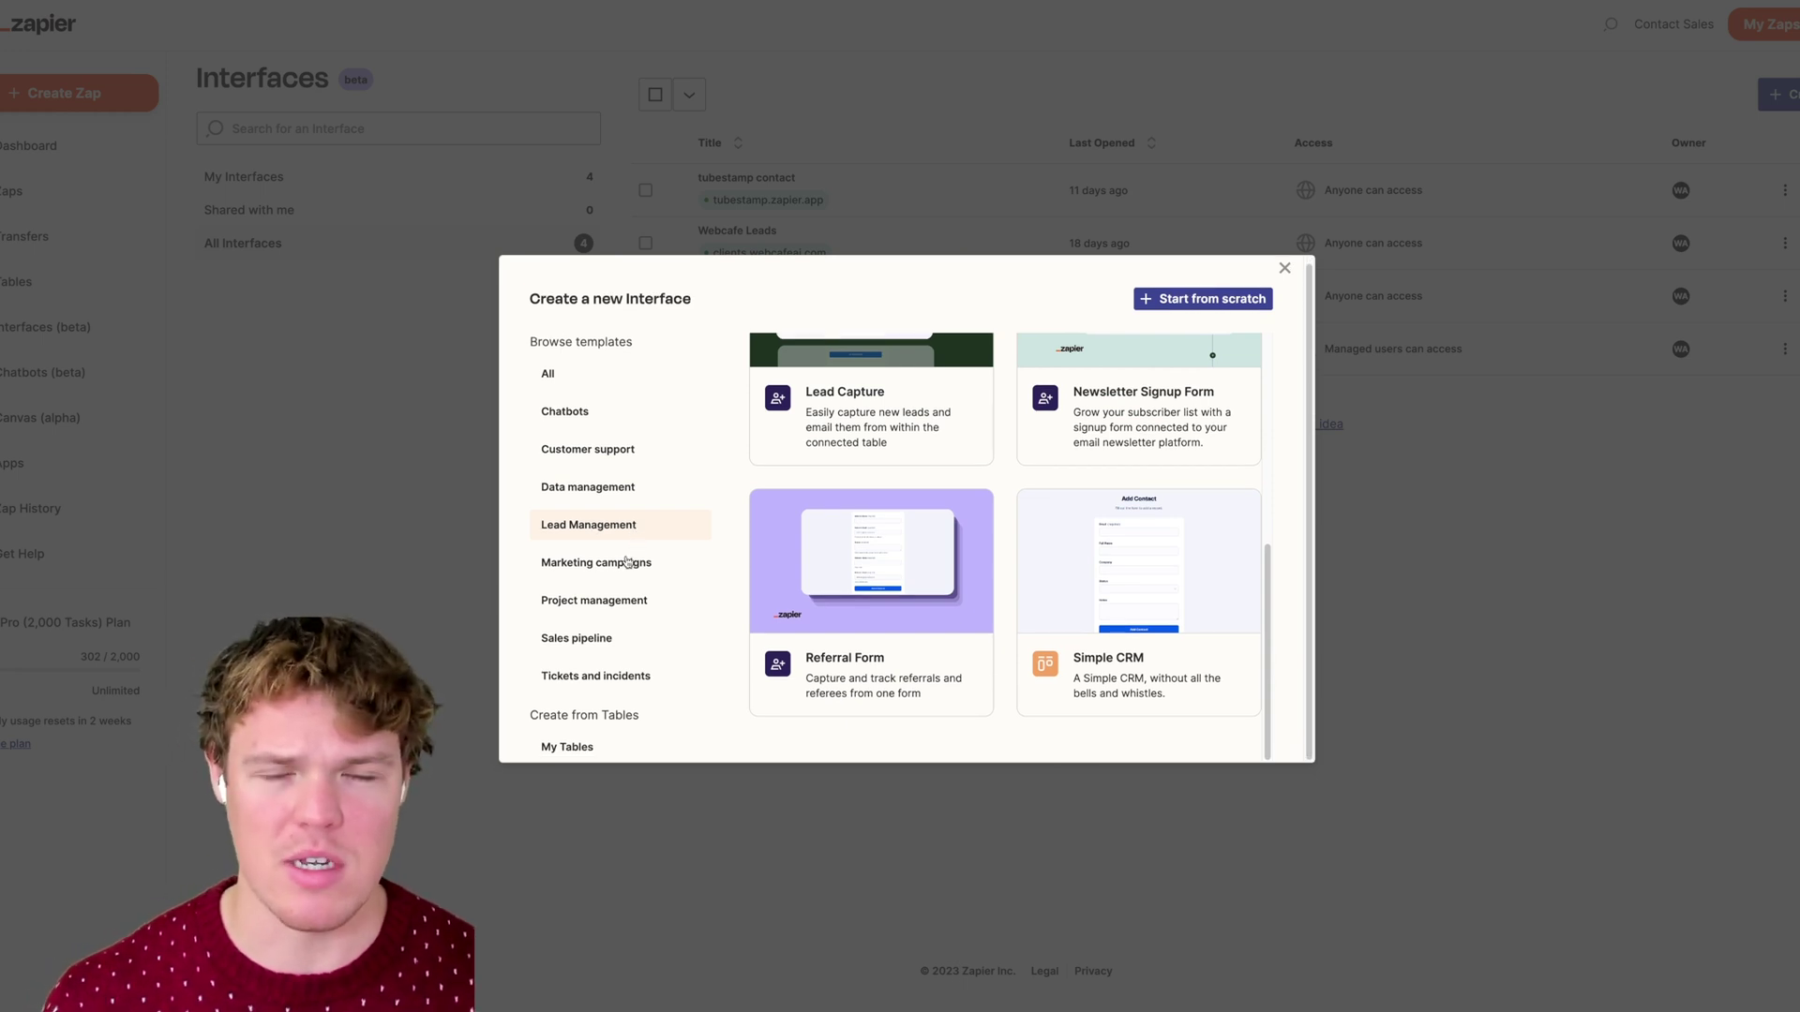
pyautogui.click(627, 562)
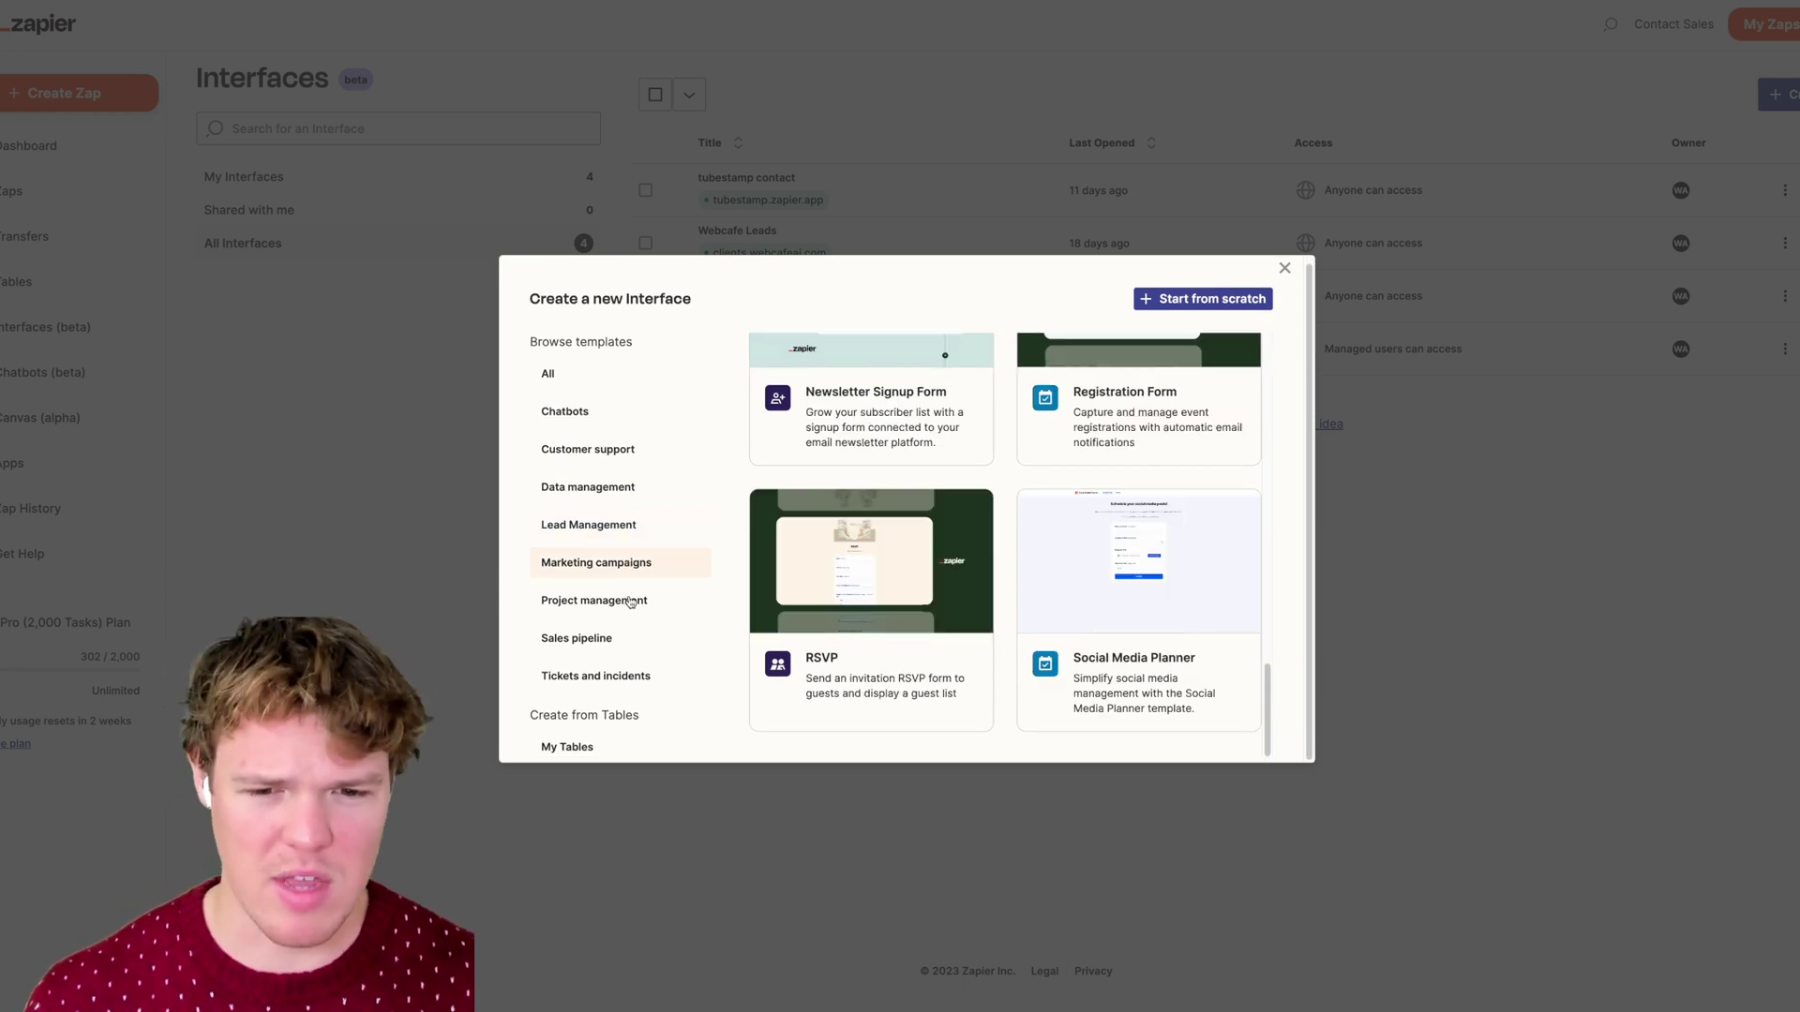
pyautogui.click(630, 601)
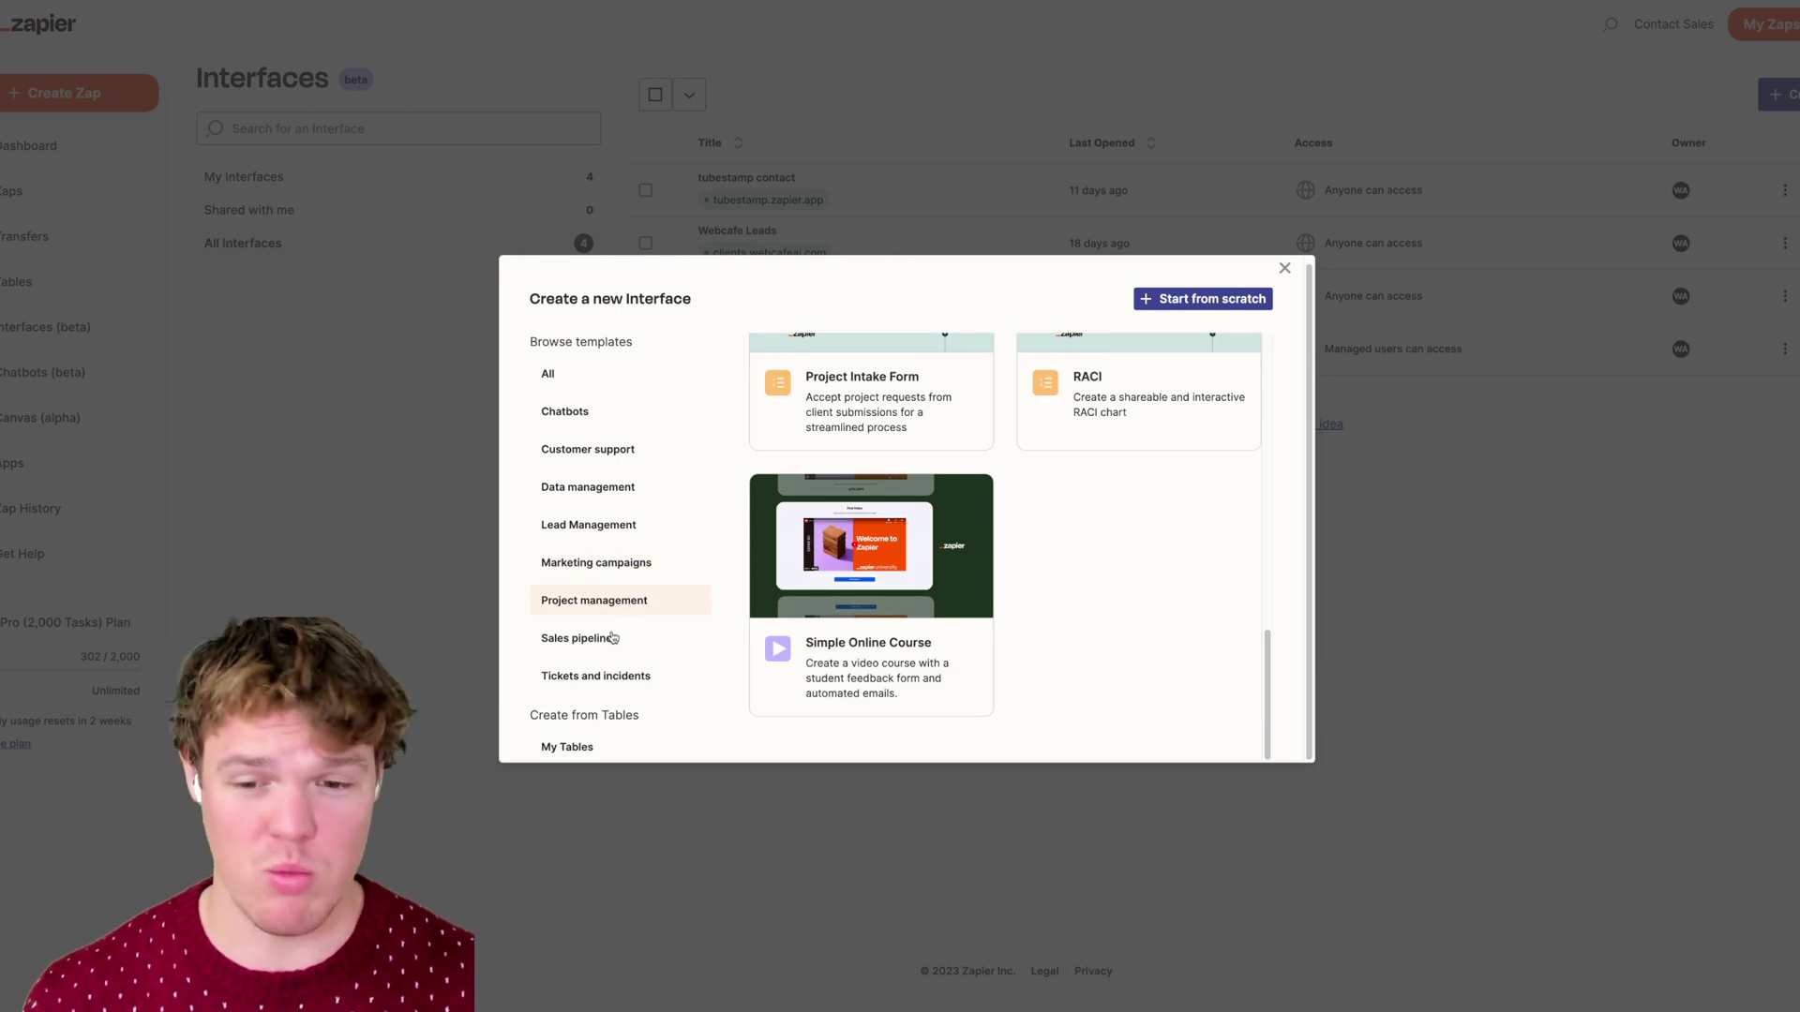
pyautogui.click(613, 638)
pyautogui.click(619, 671)
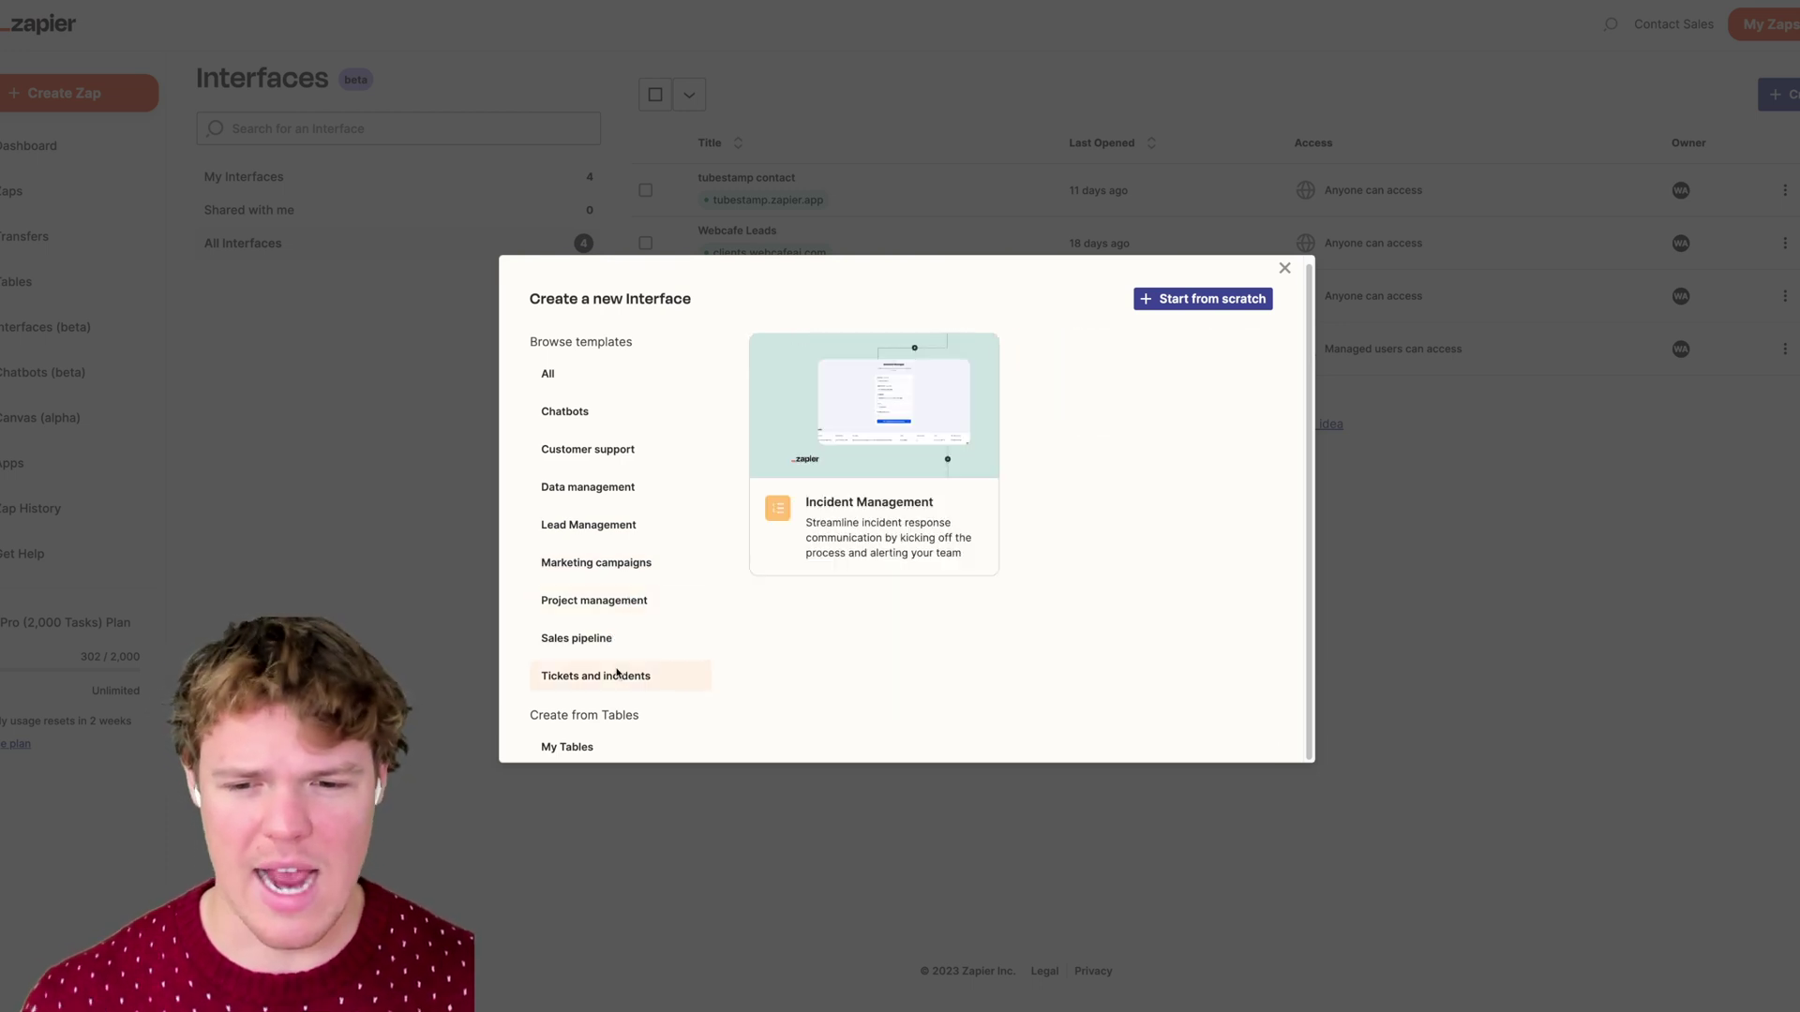
pyautogui.click(621, 608)
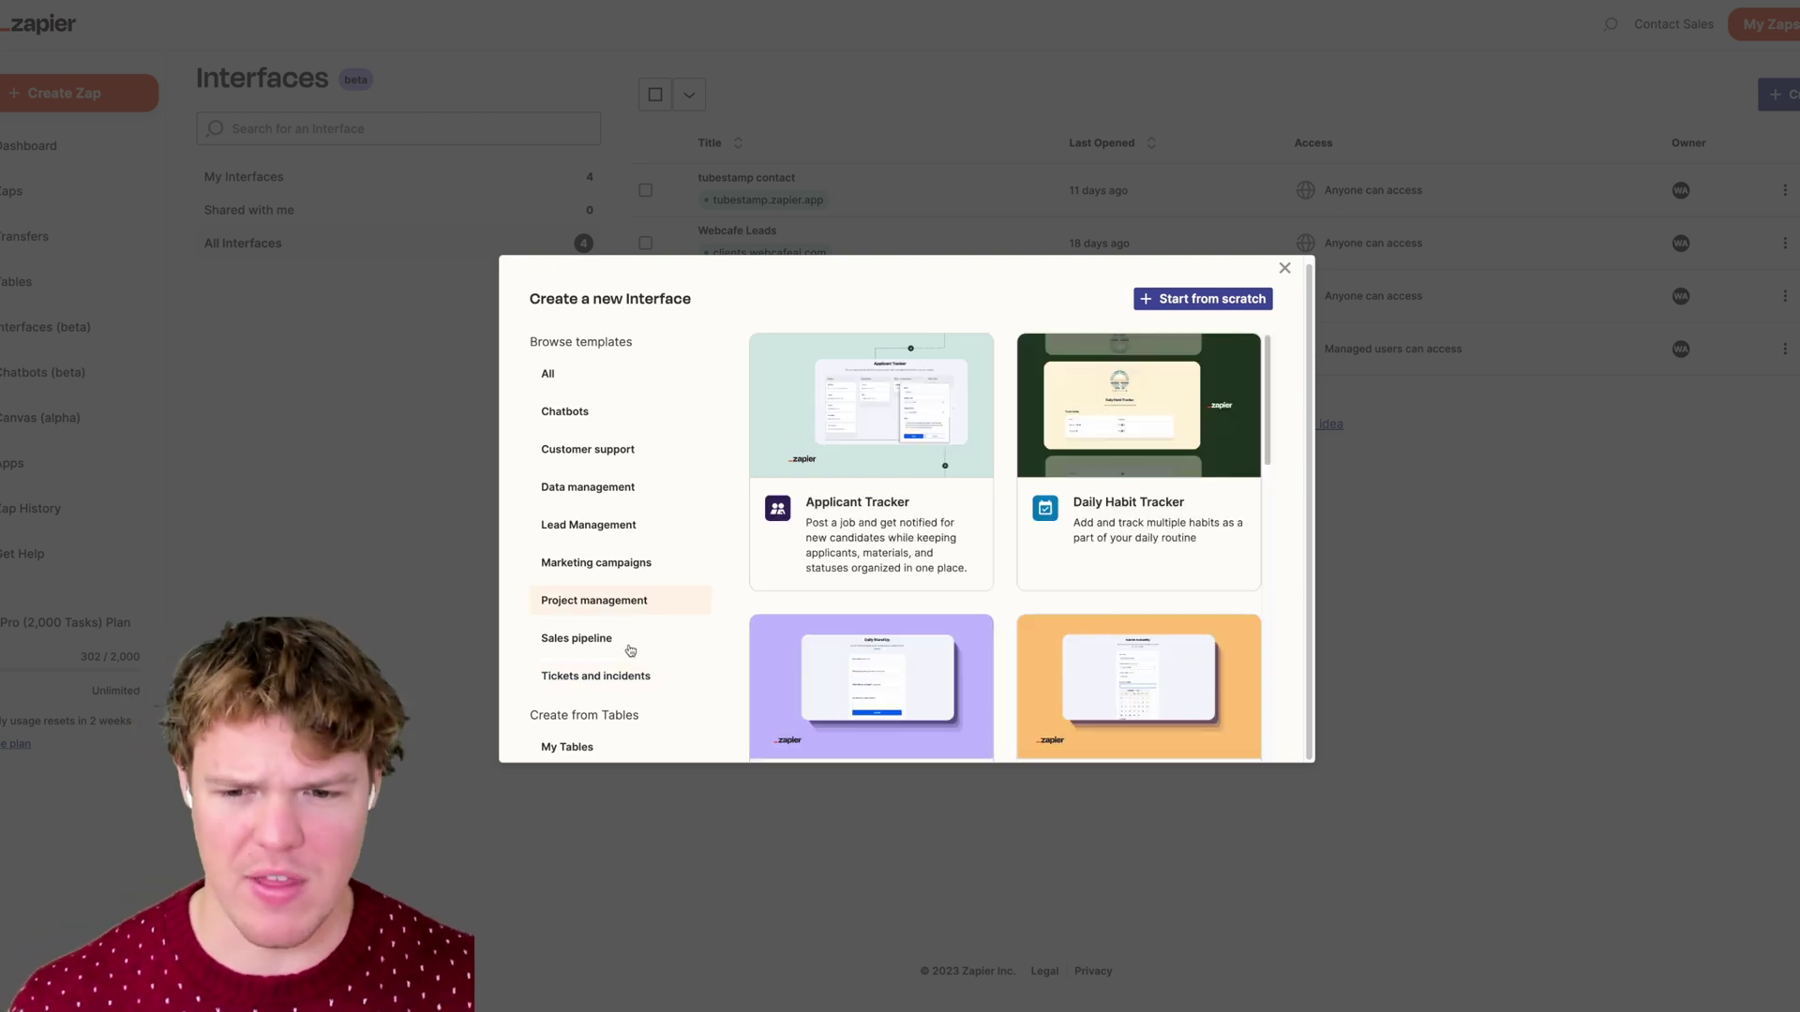
pyautogui.scroll(-5, 882, 623)
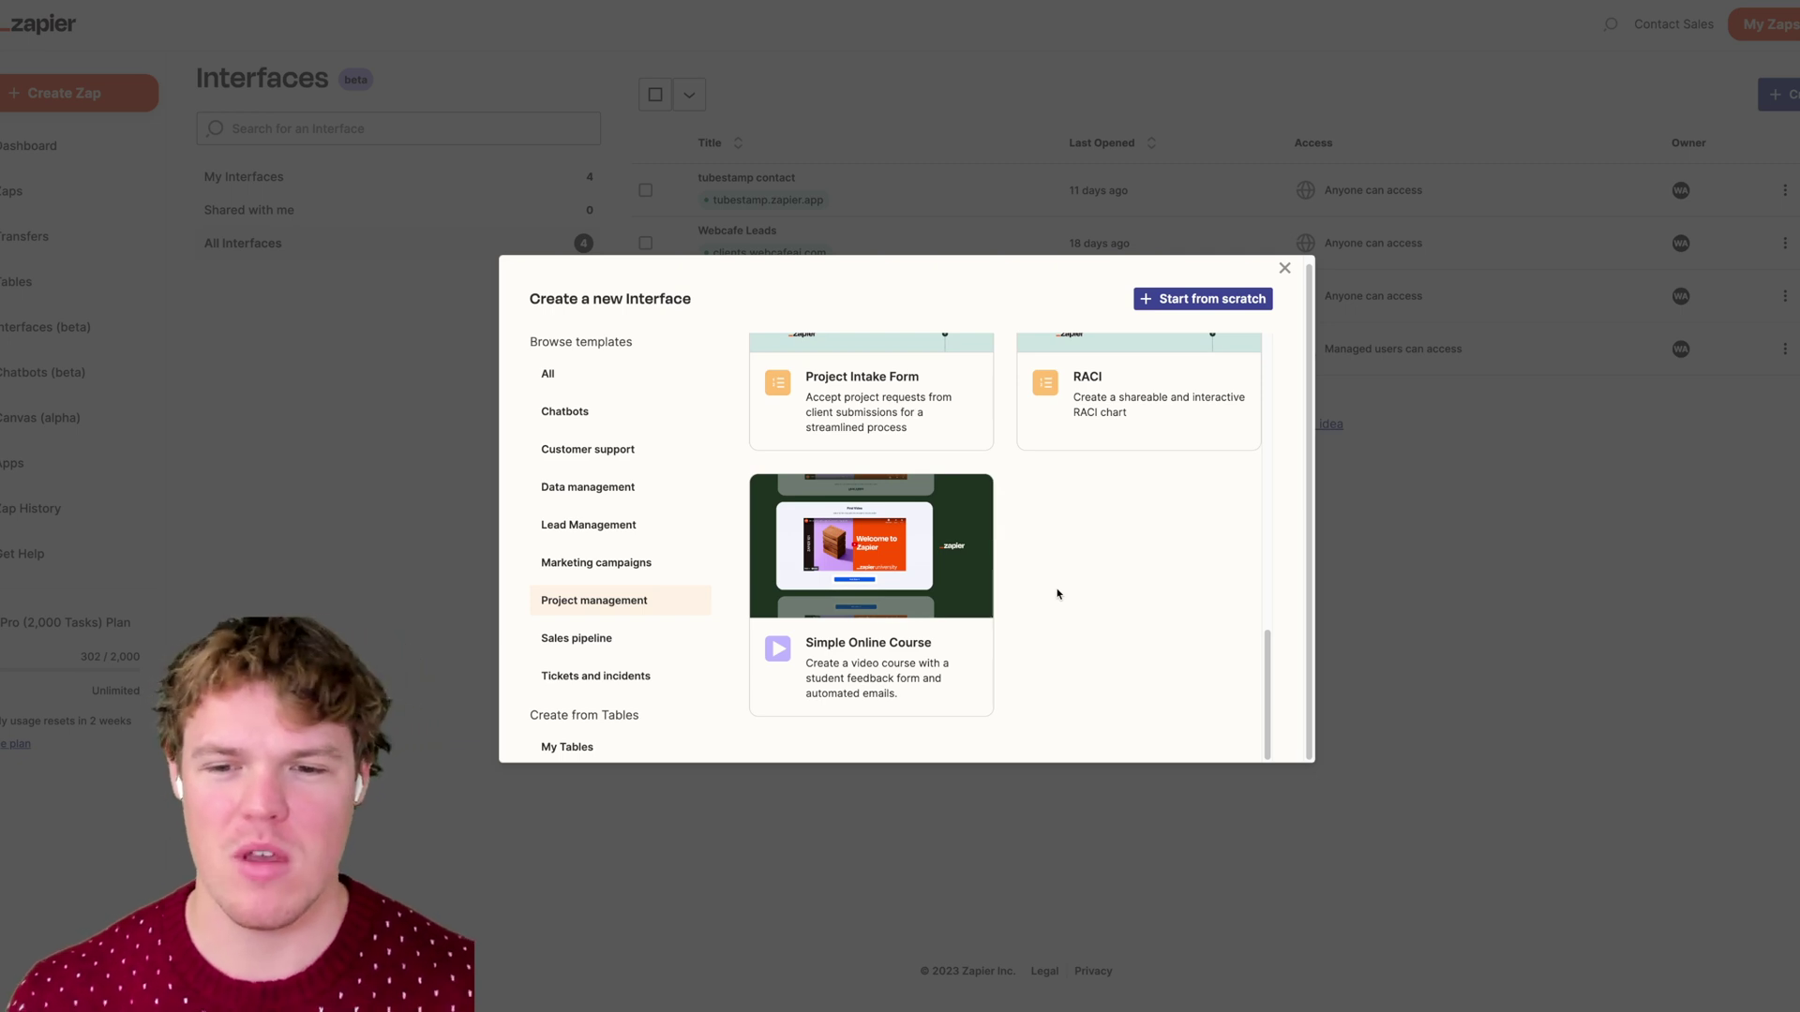
# - Look through the Customer support templates and the full list of Chatbots templates
pyautogui.click(611, 450)
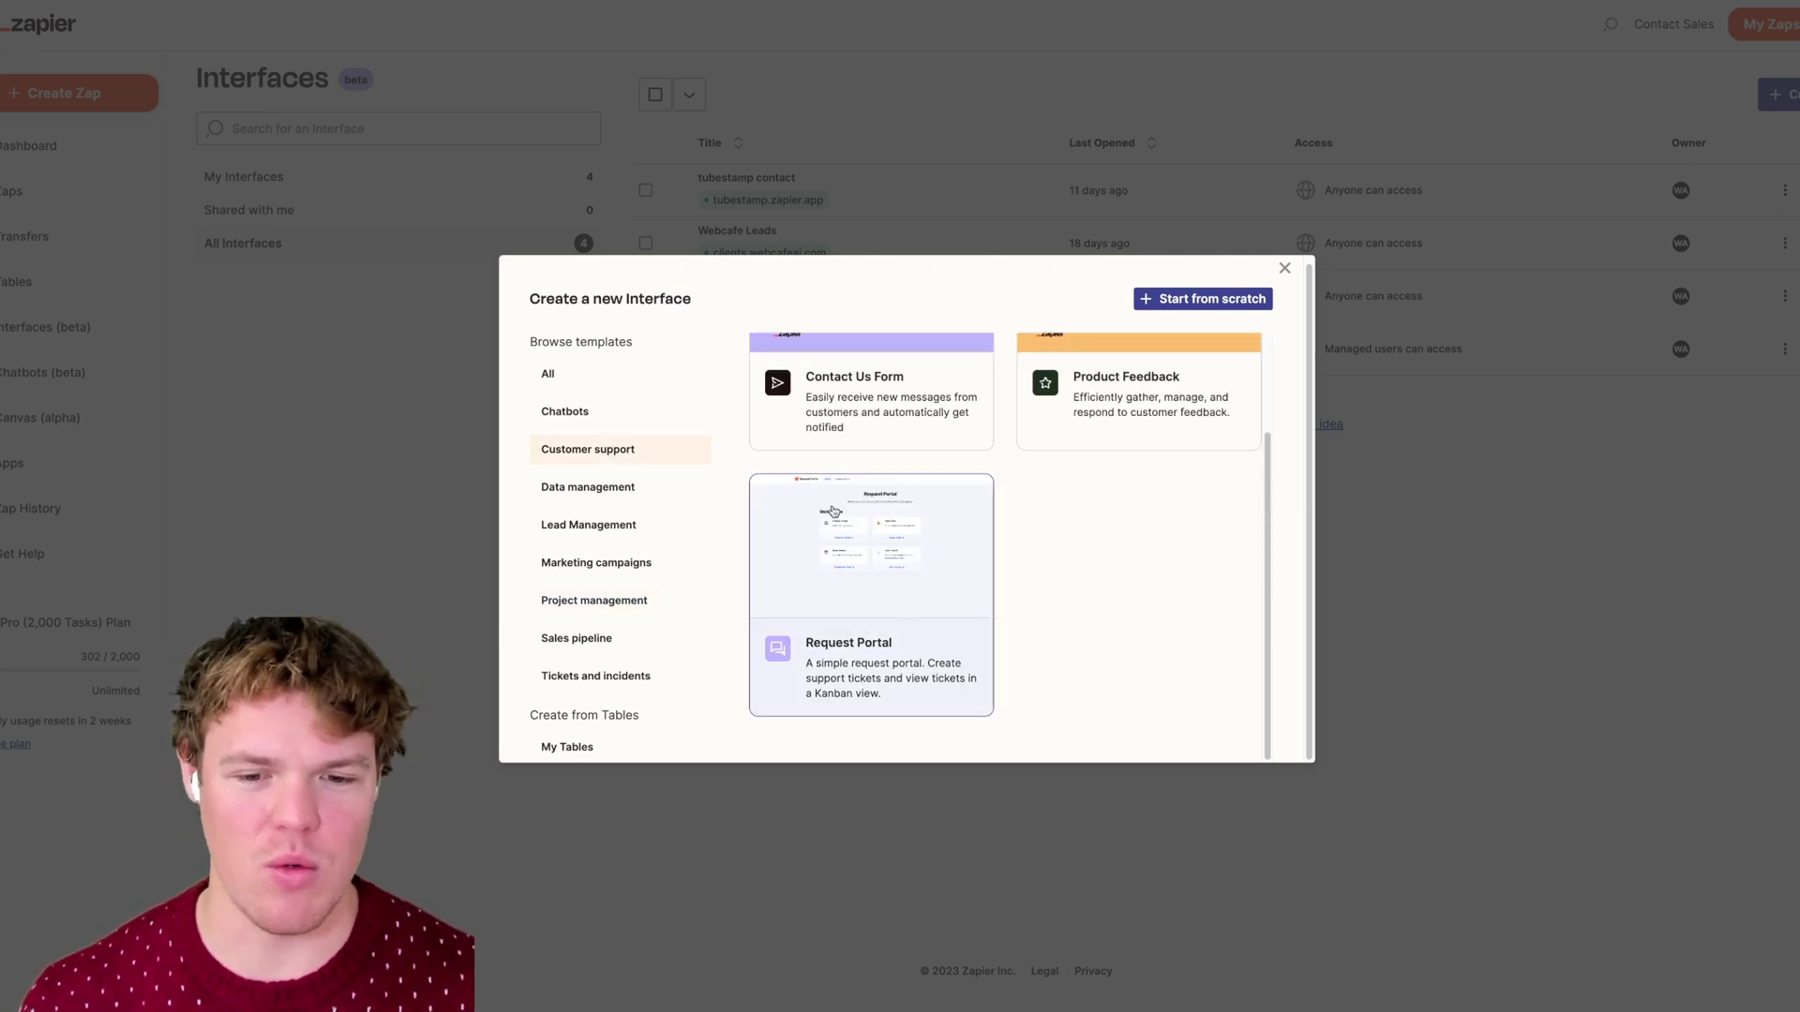
pyautogui.click(593, 423)
pyautogui.scroll(-5, 816, 562)
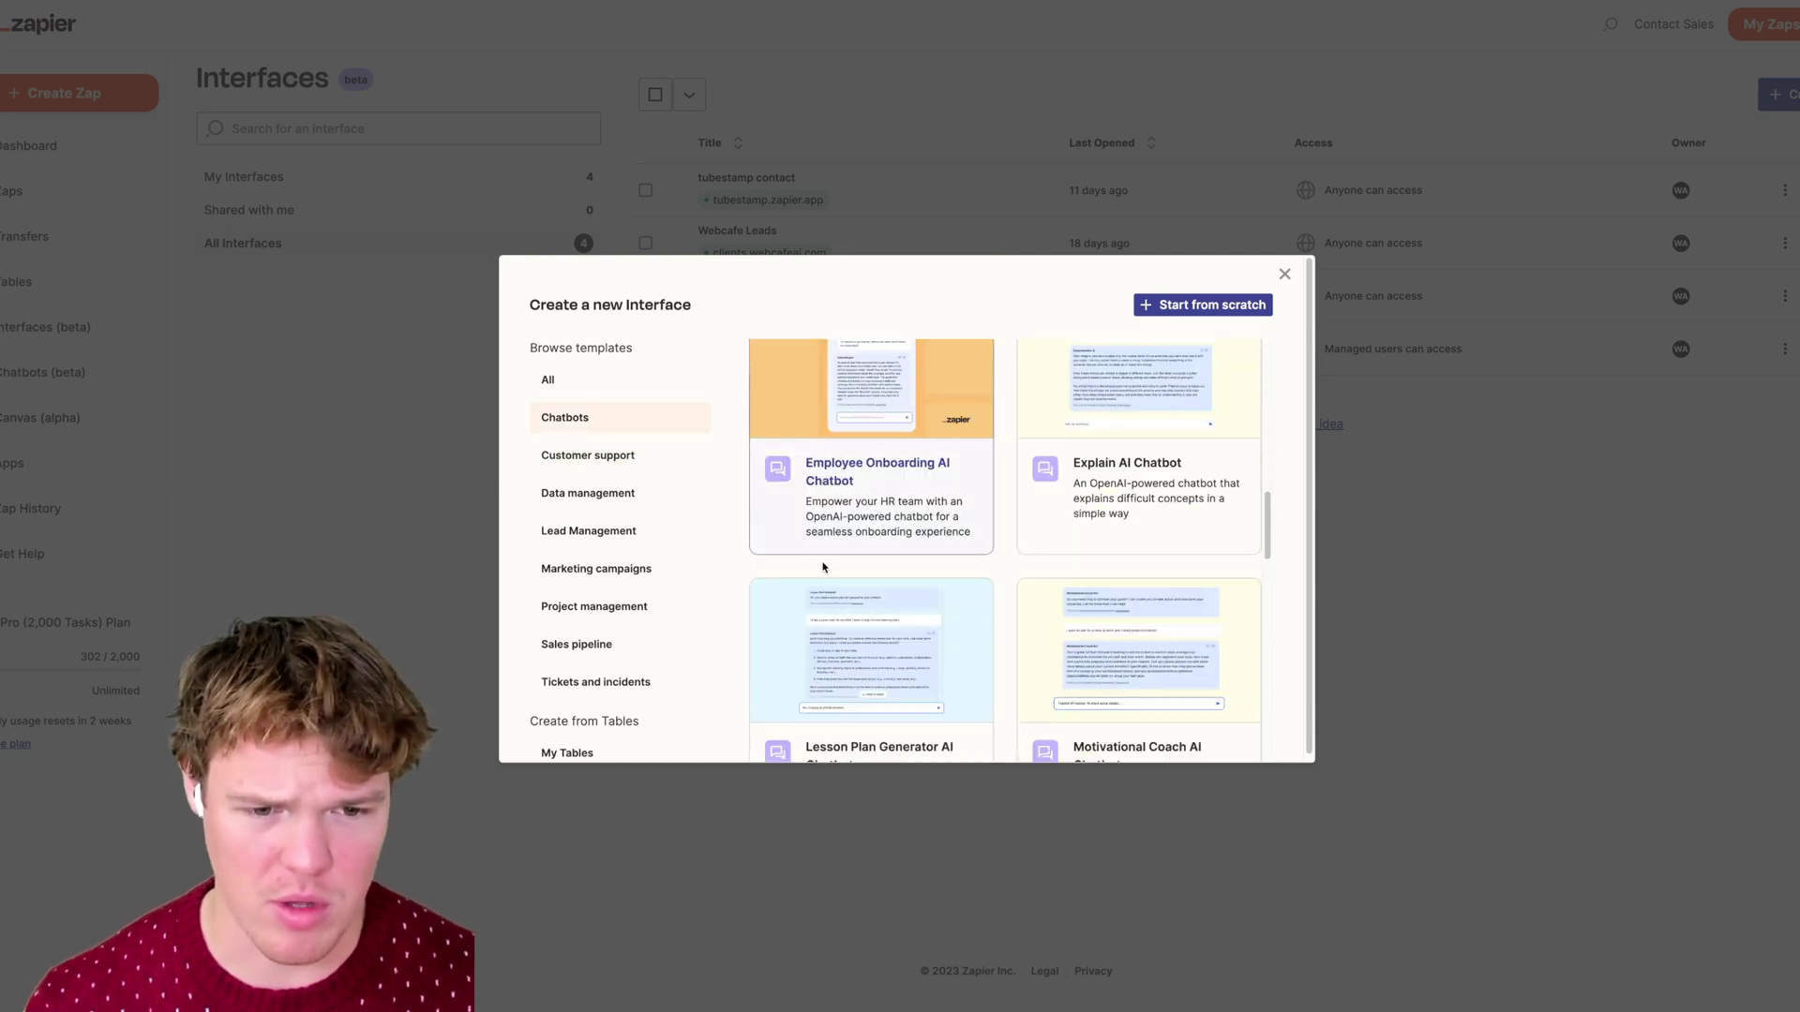
pyautogui.scroll(-10, 823, 567)
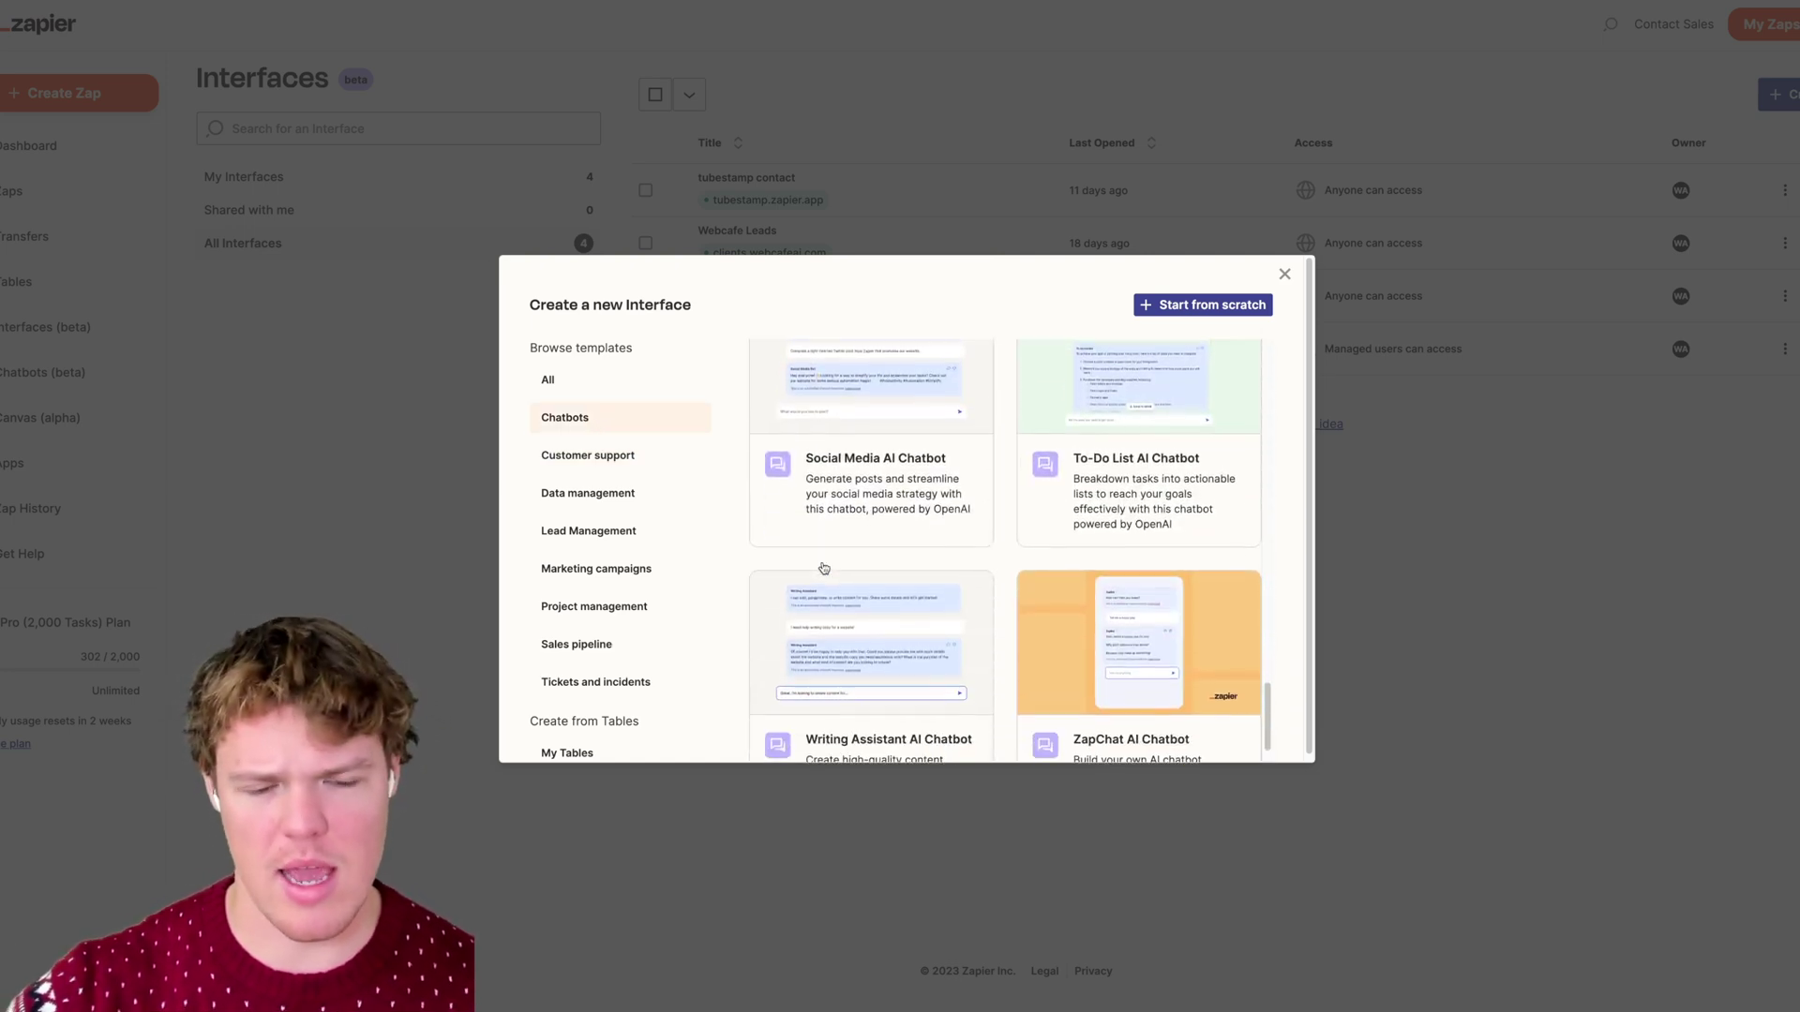
pyautogui.scroll(-2, 824, 568)
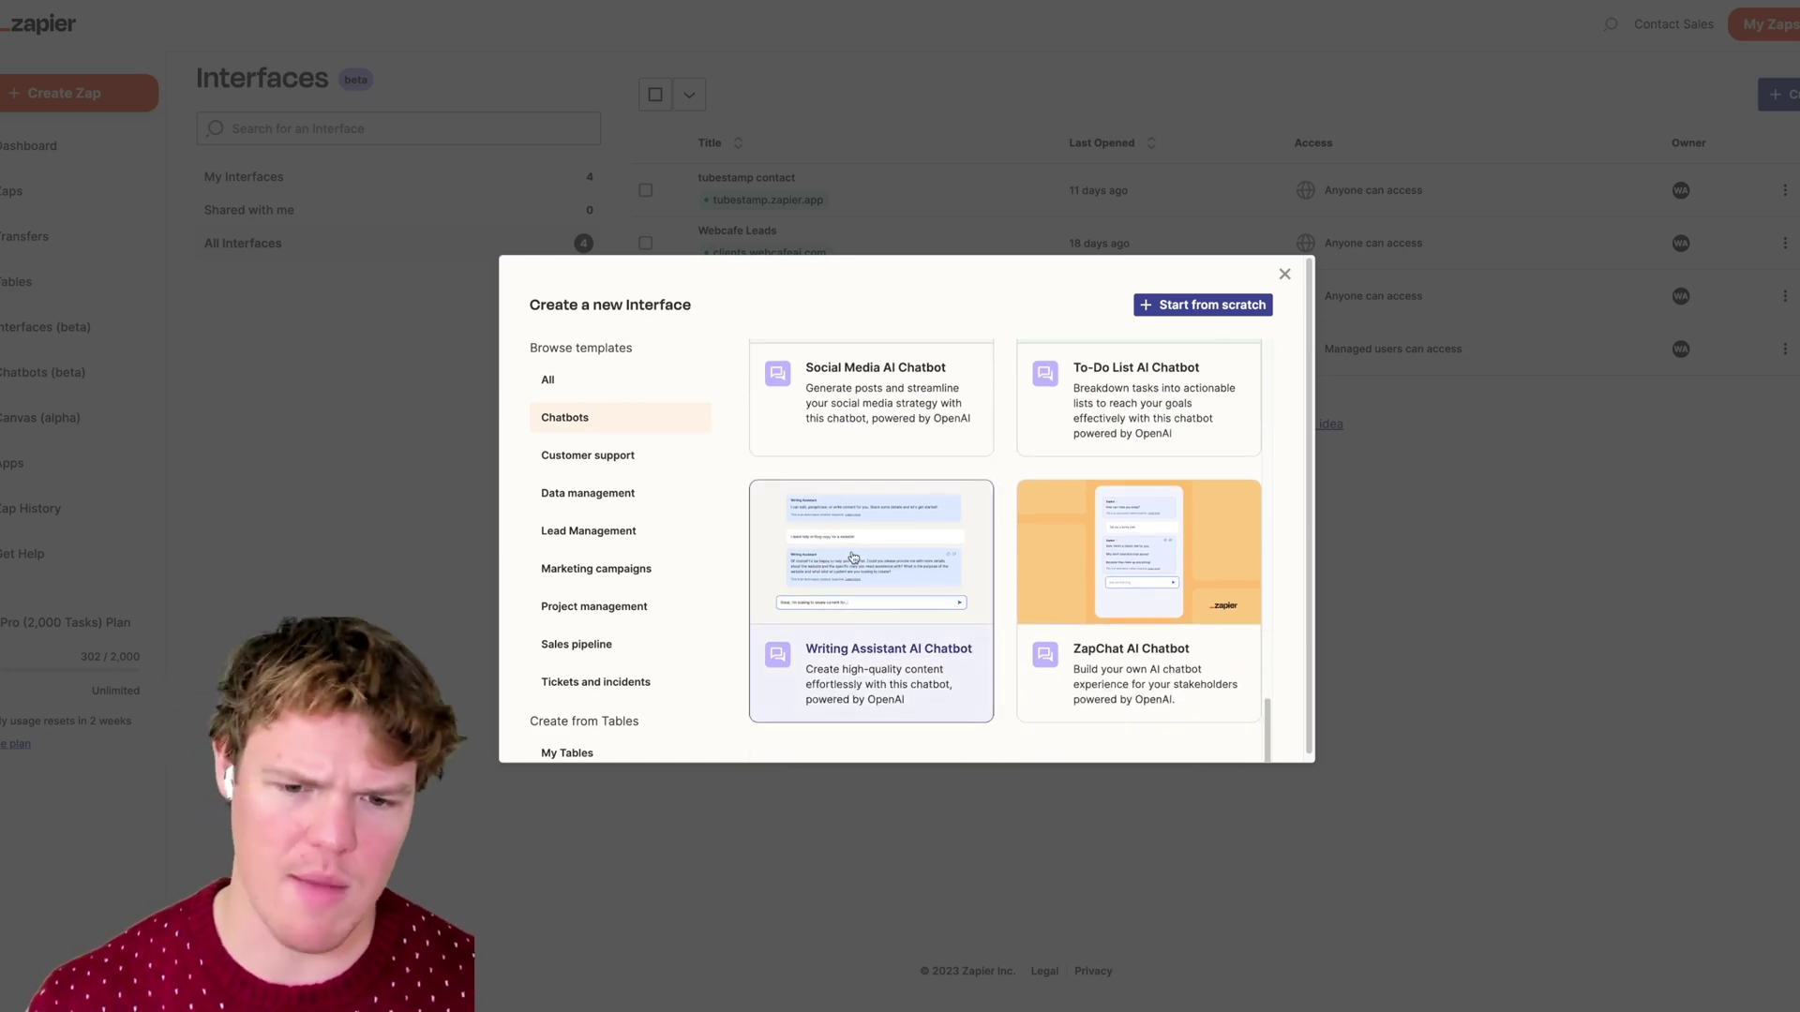
pyautogui.scroll(5, 853, 557)
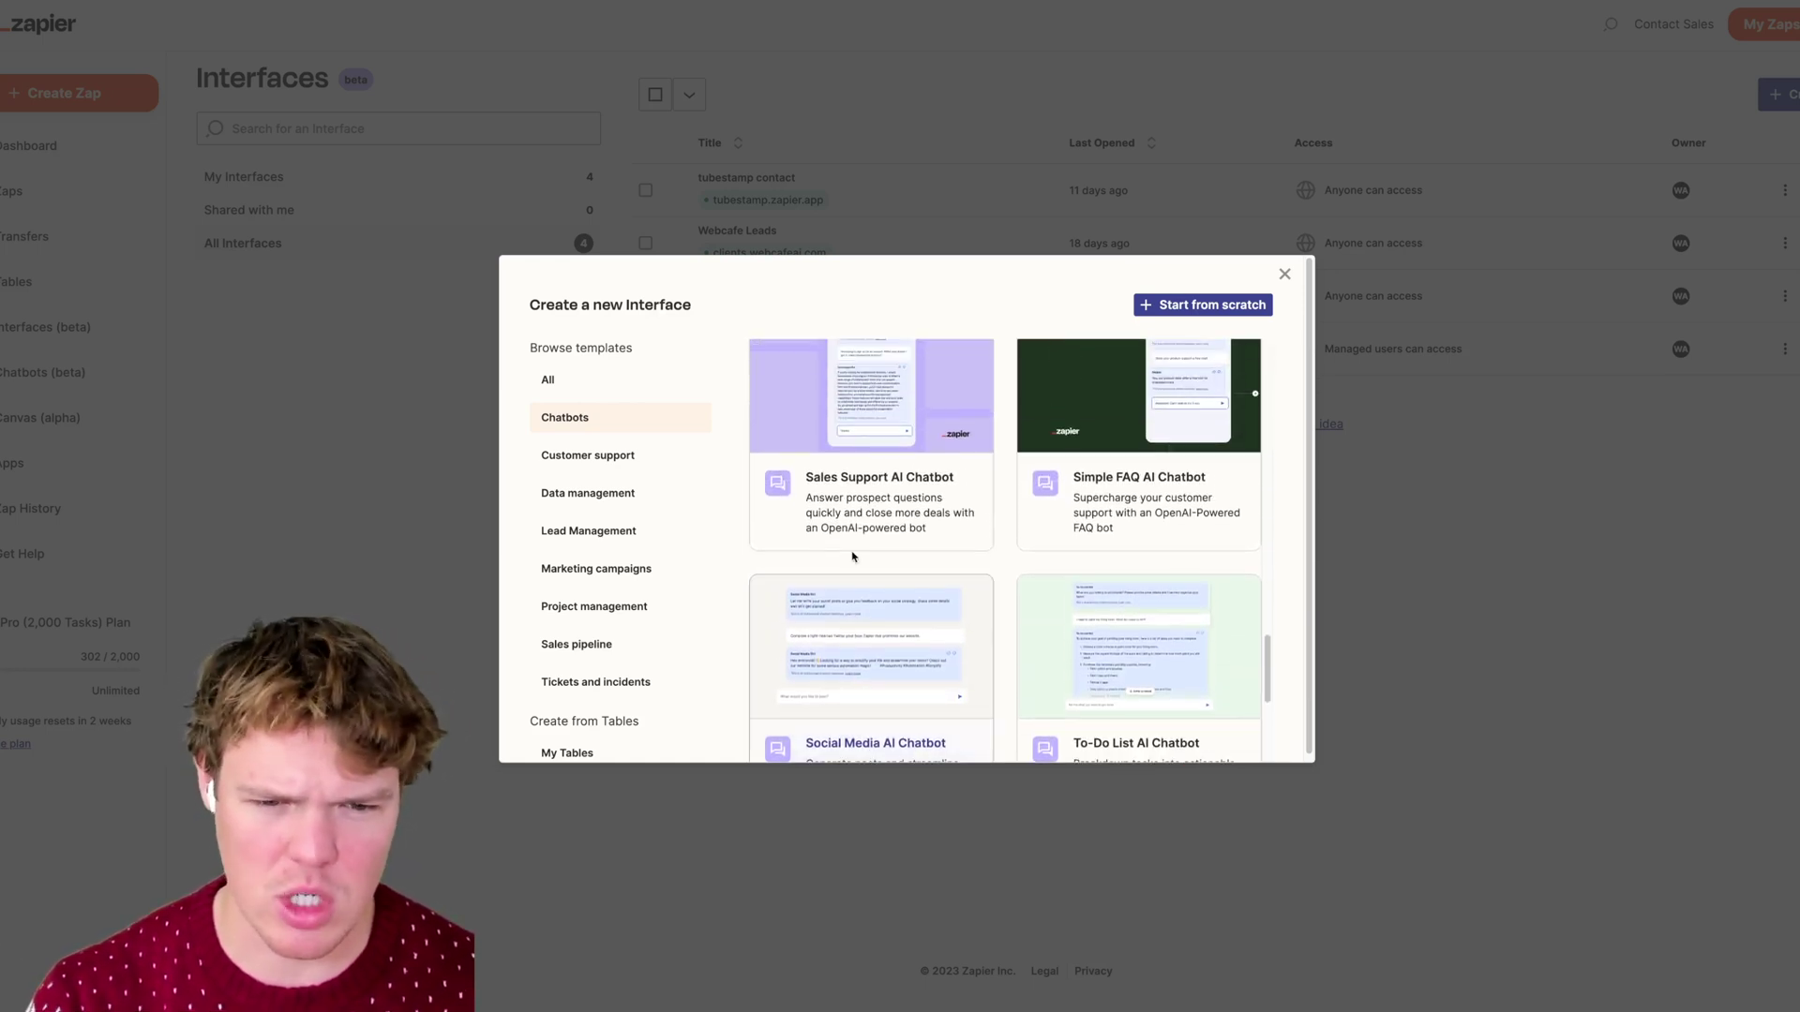
pyautogui.scroll(3, 852, 557)
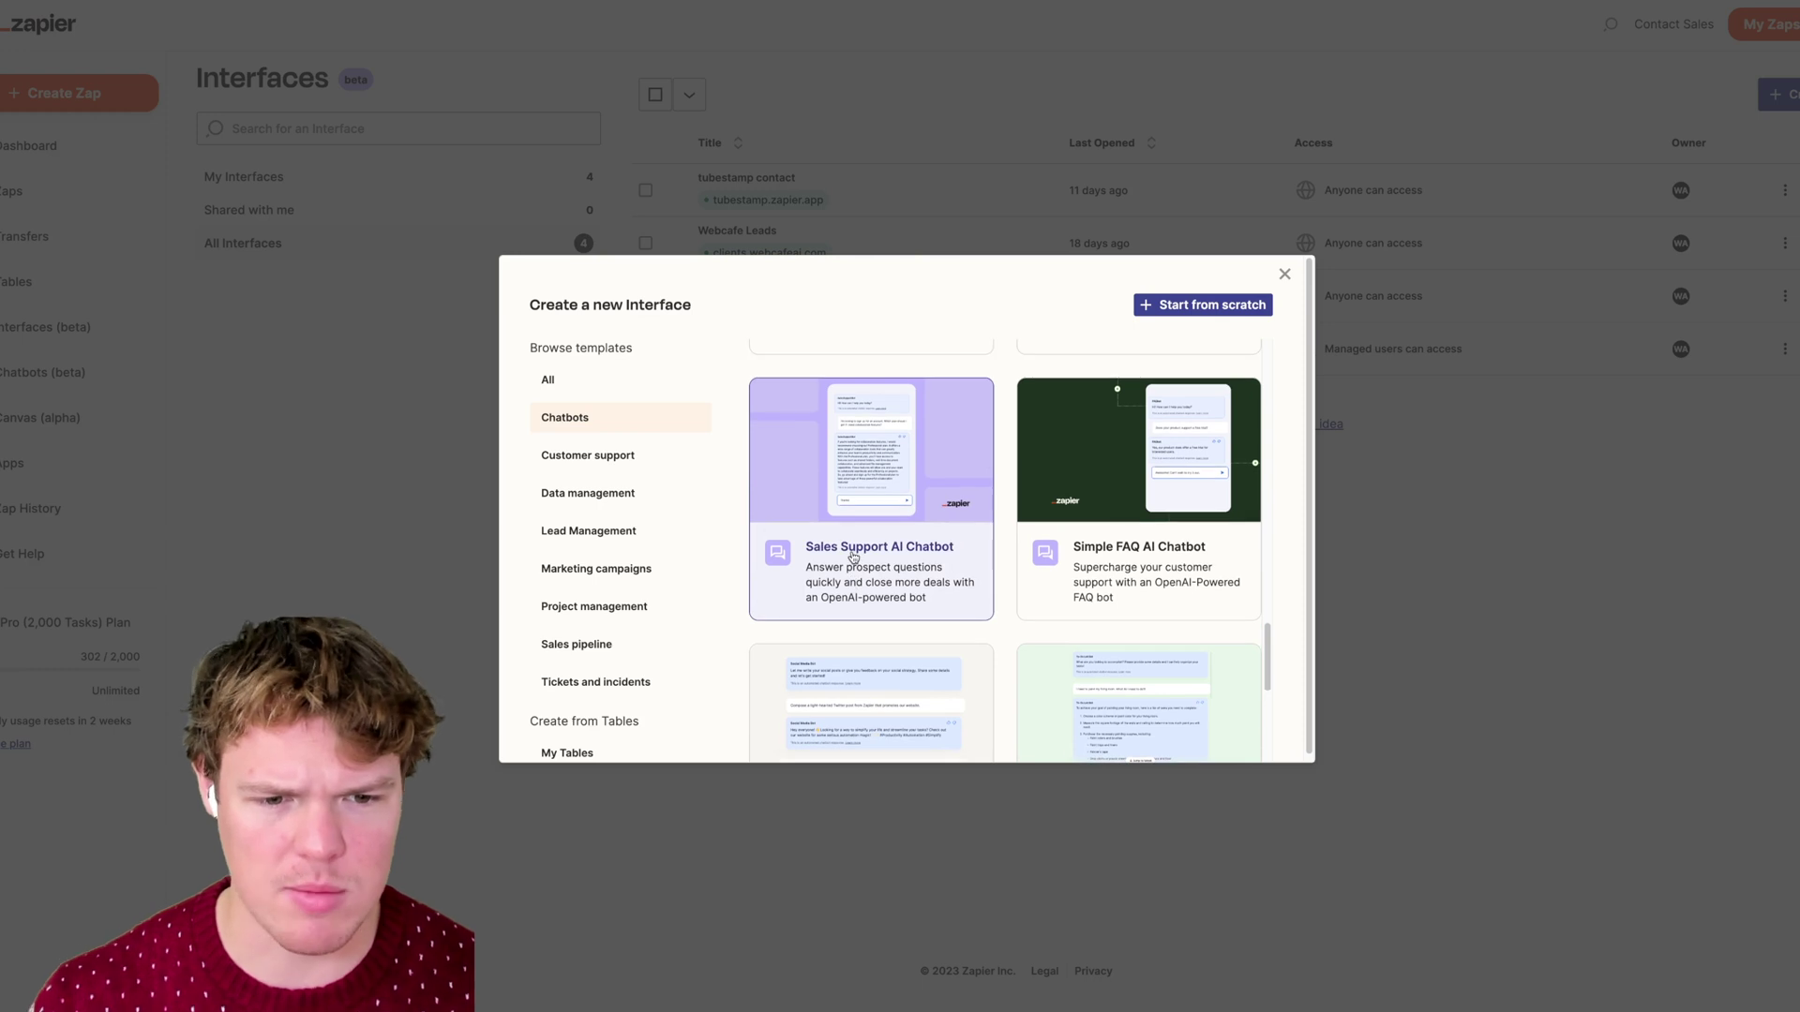
pyautogui.scroll(1, 852, 556)
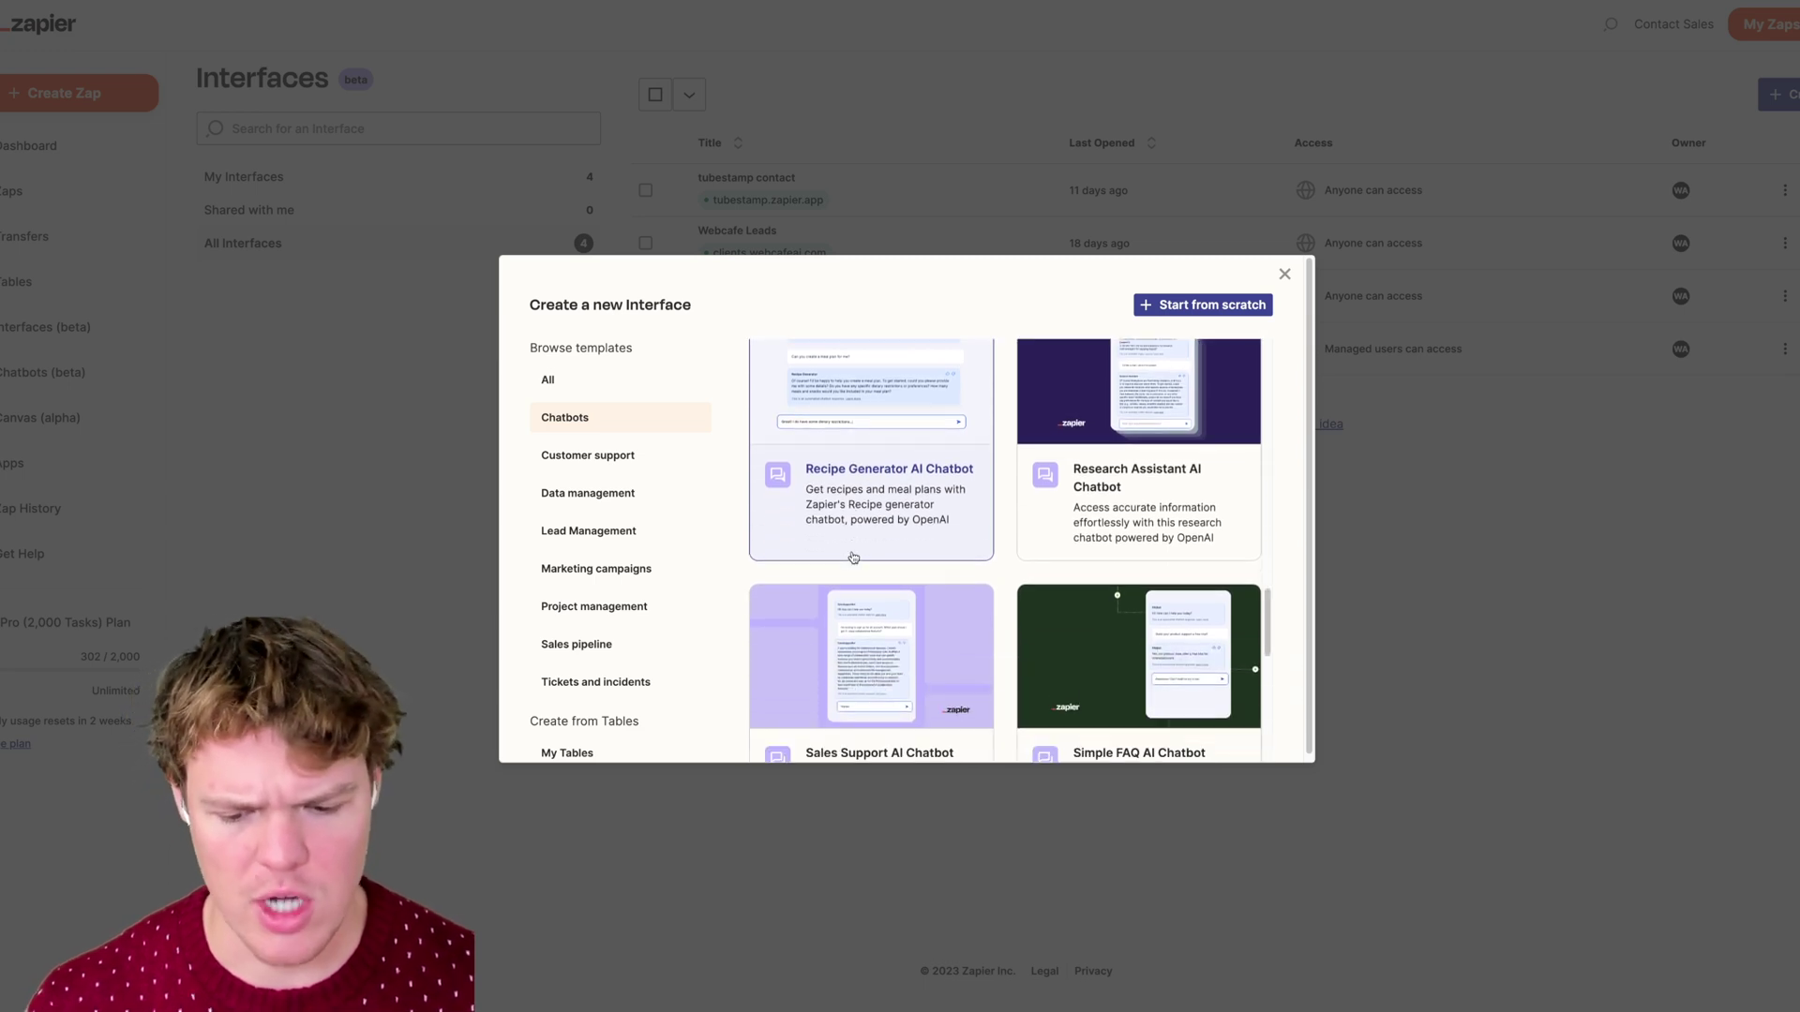
pyautogui.hotkey('ctrl', '+')
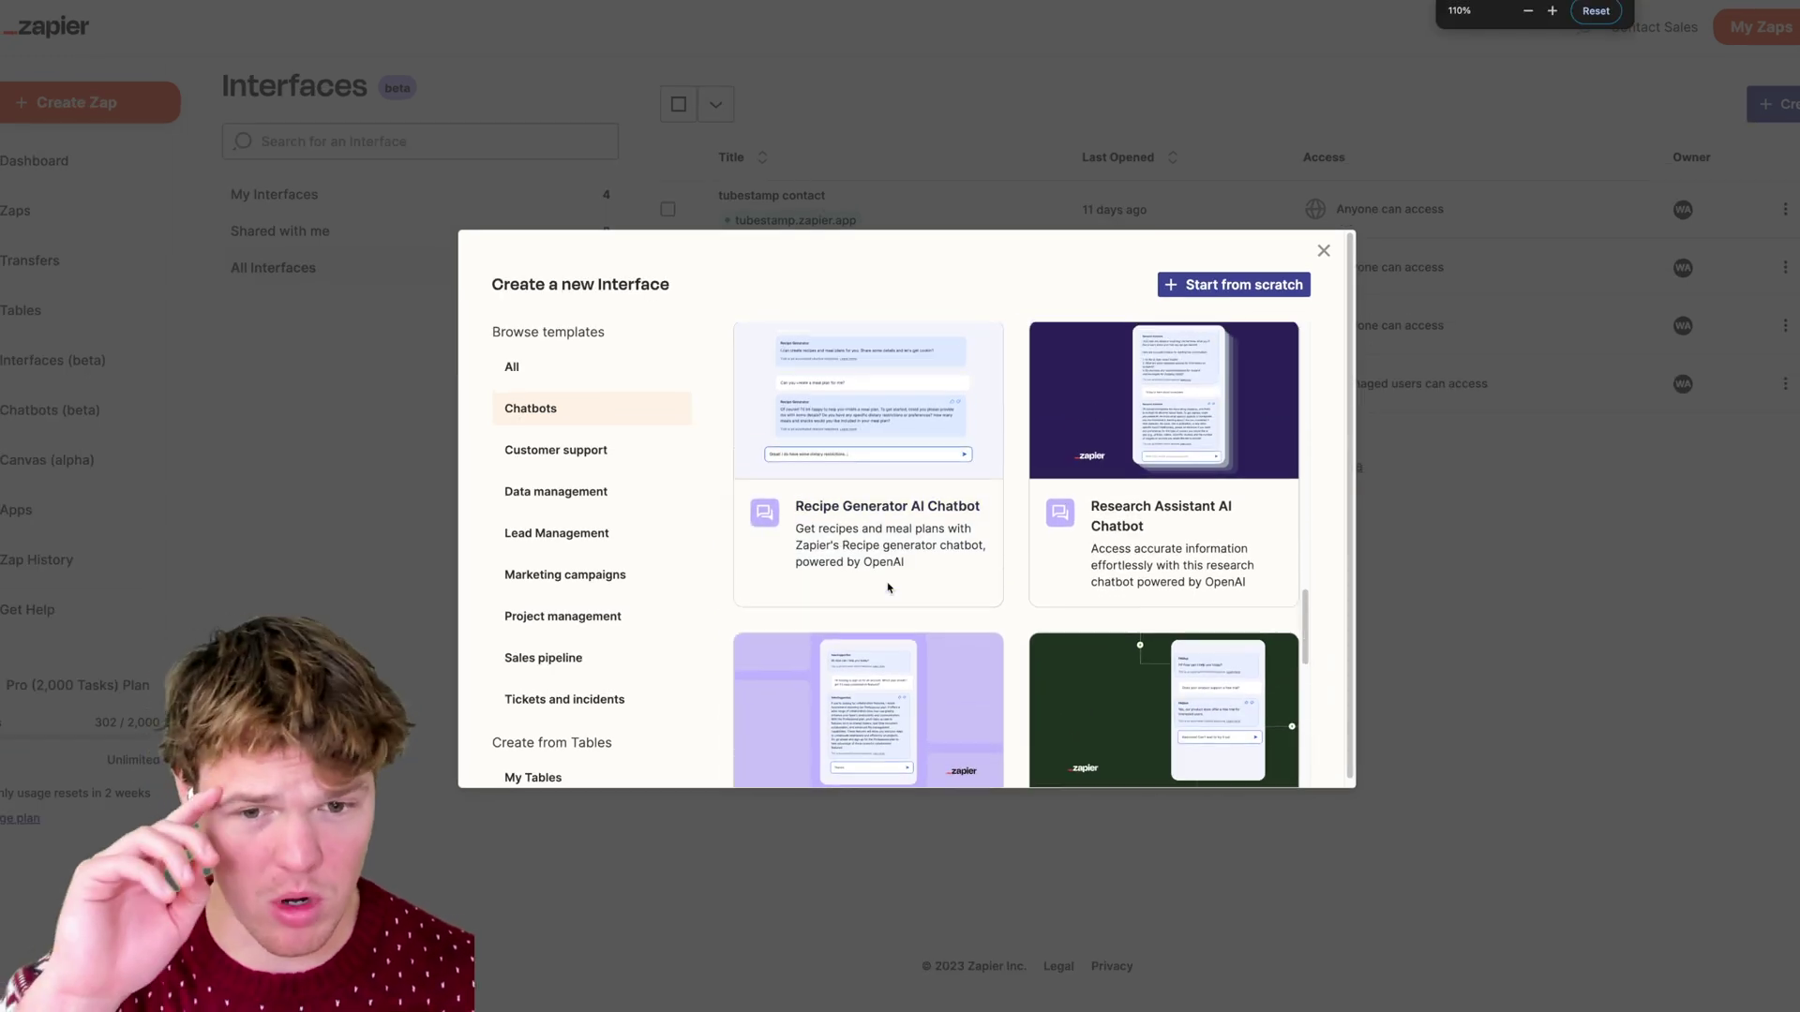
pyautogui.scroll(10, 884, 587)
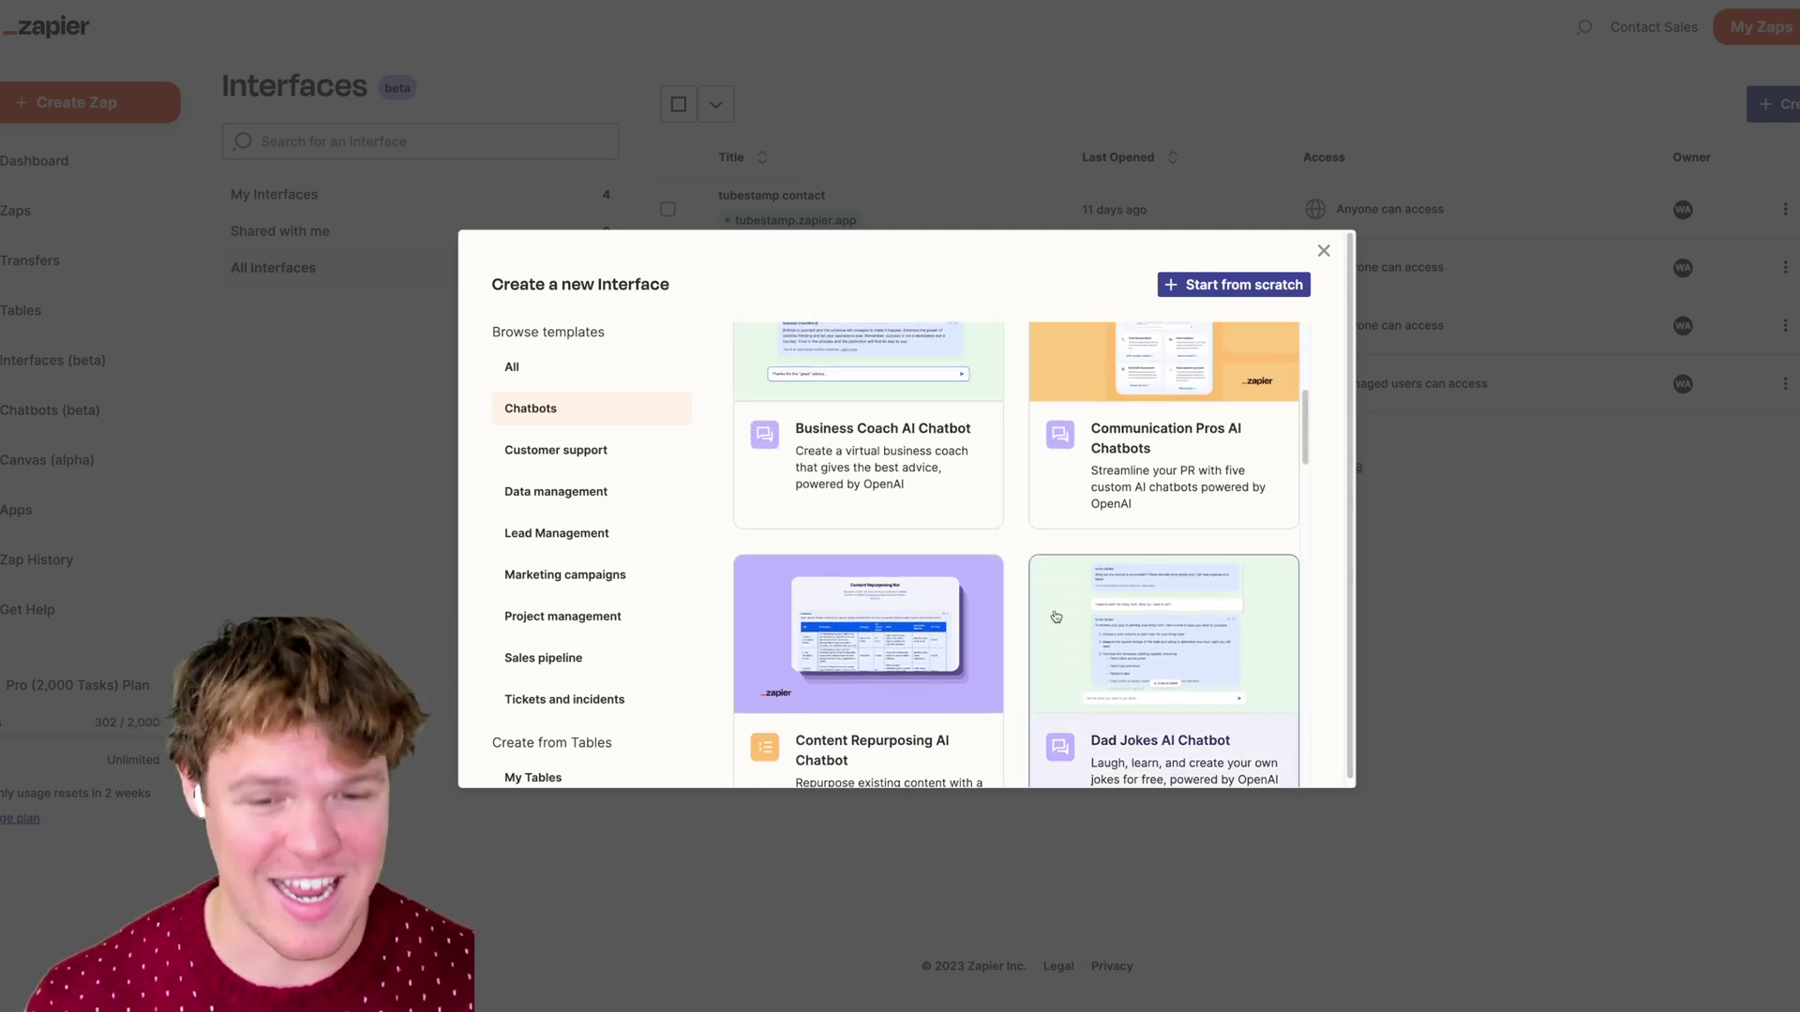
pyautogui.scroll(2, 1048, 622)
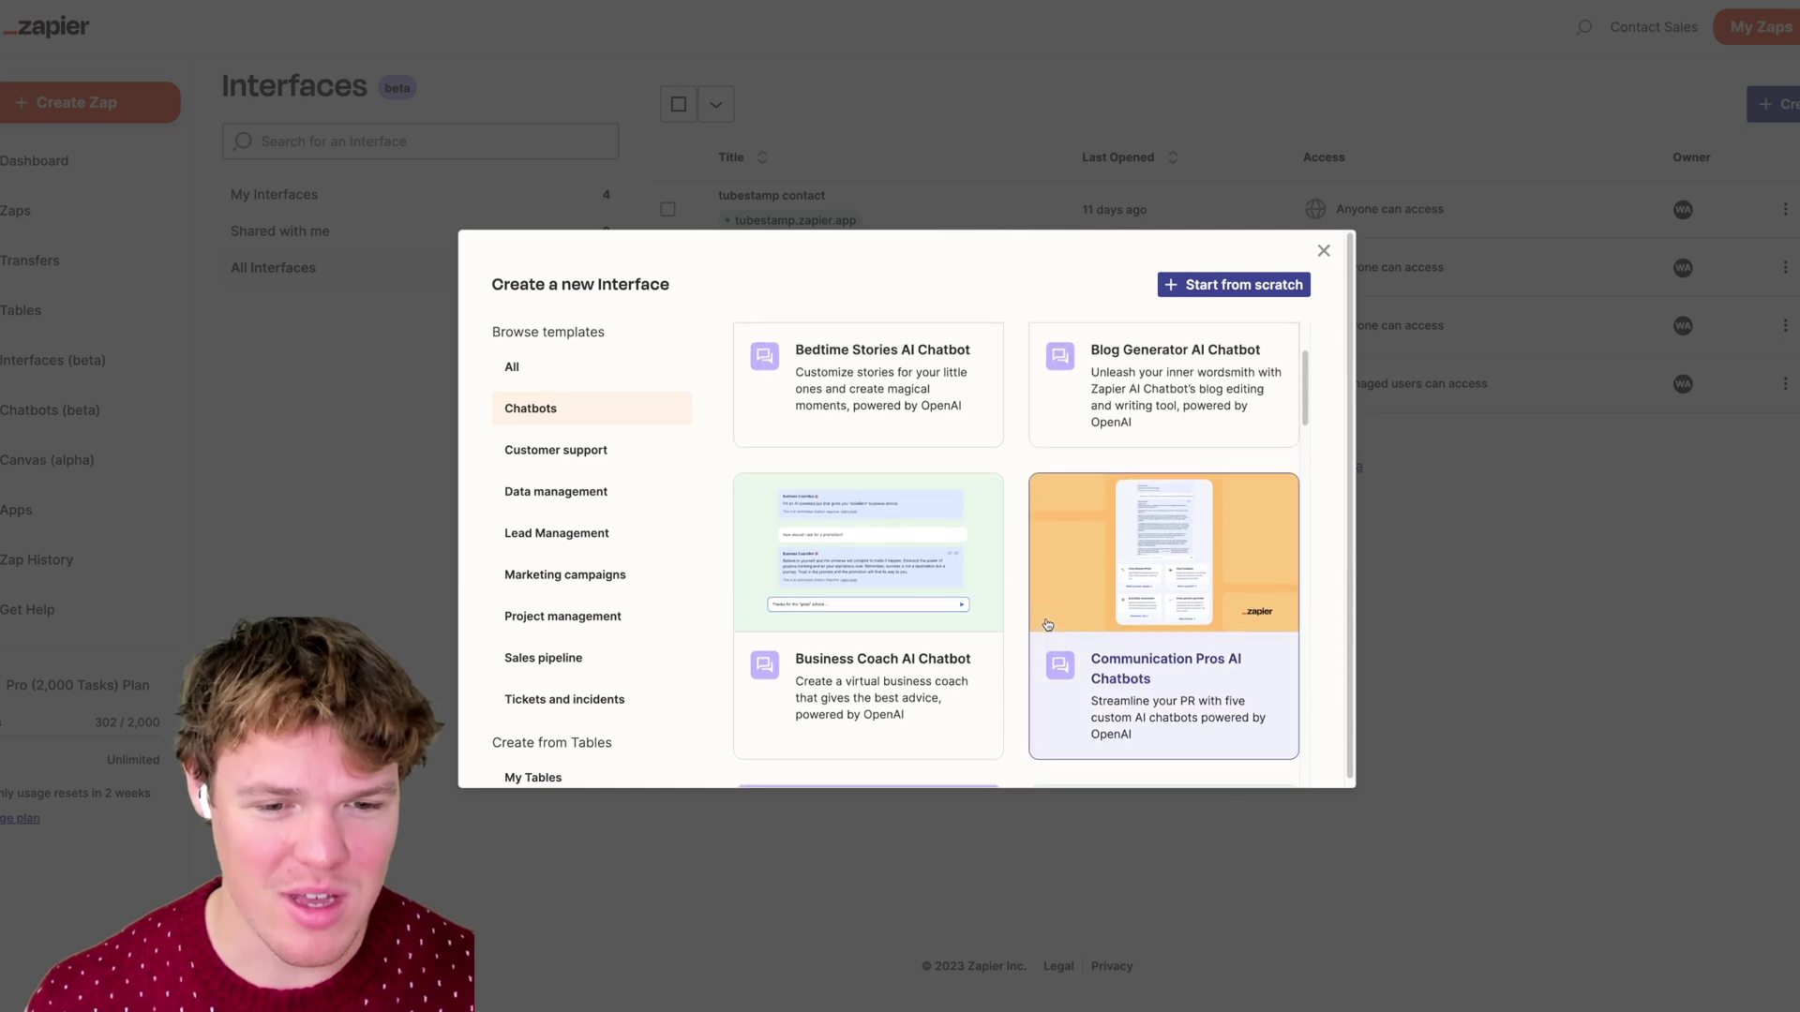
pyautogui.scroll(2, 1048, 625)
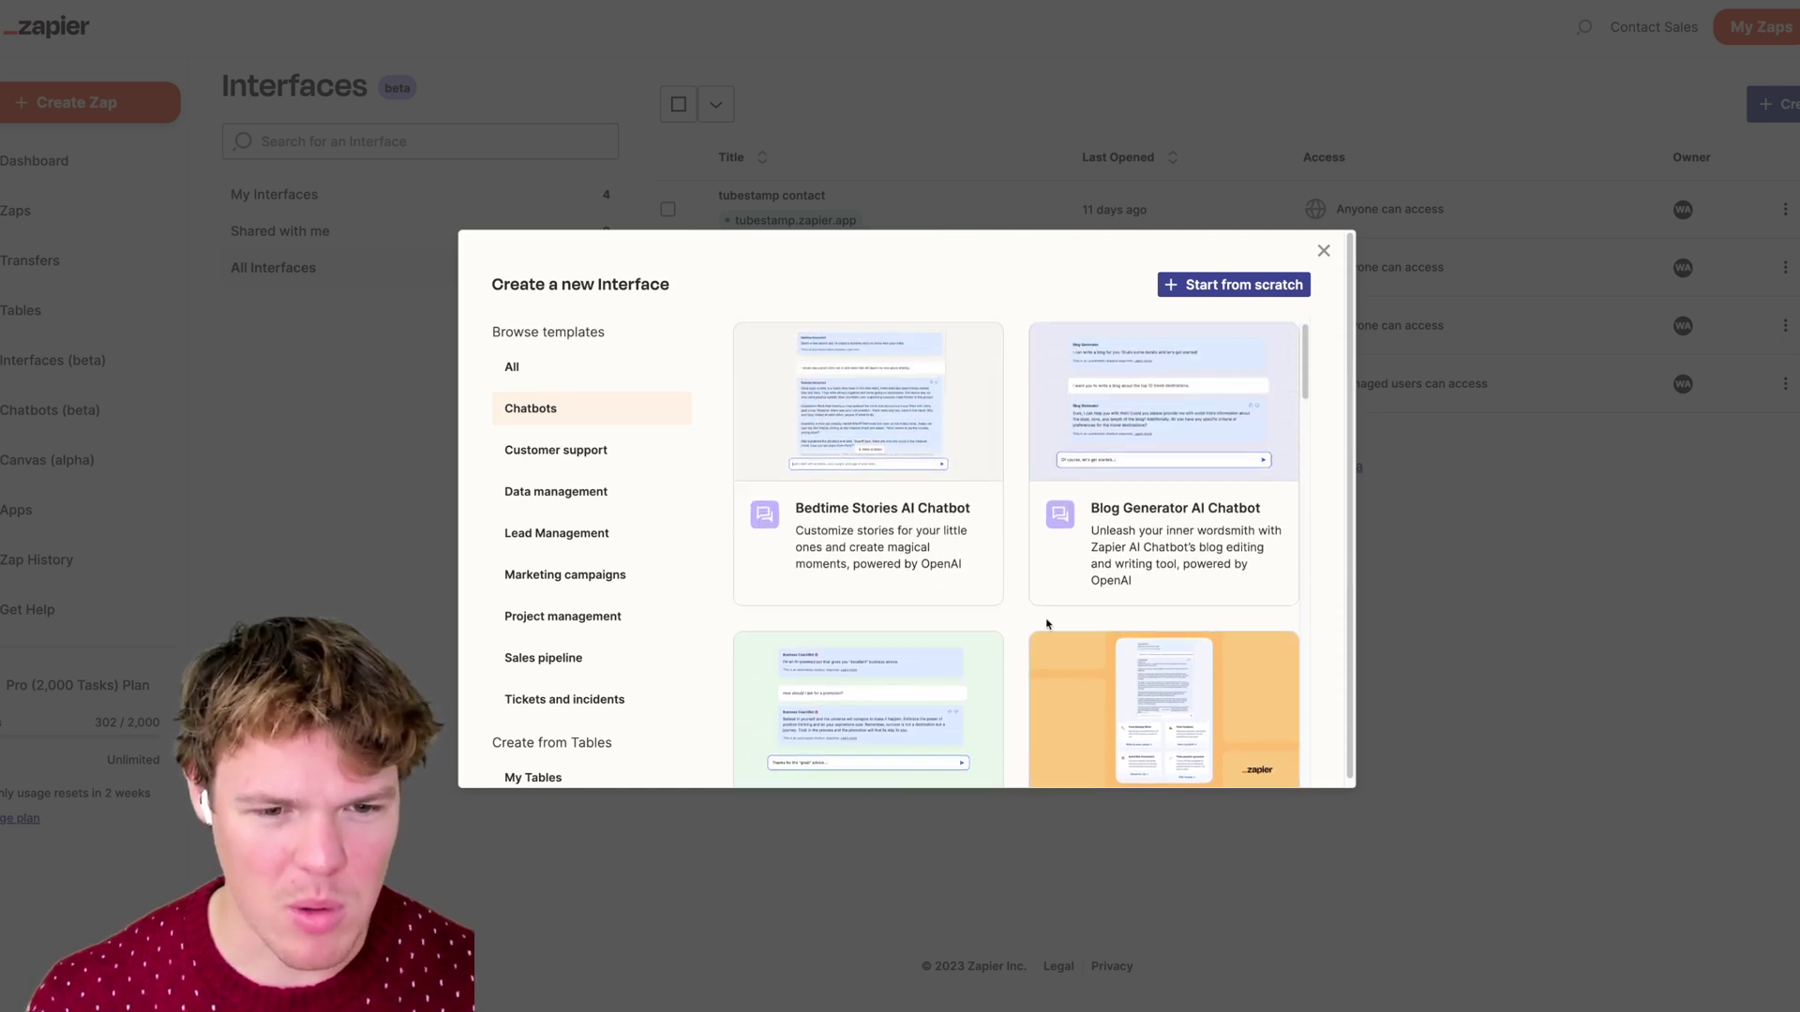
pyautogui.scroll(-15, 1022, 624)
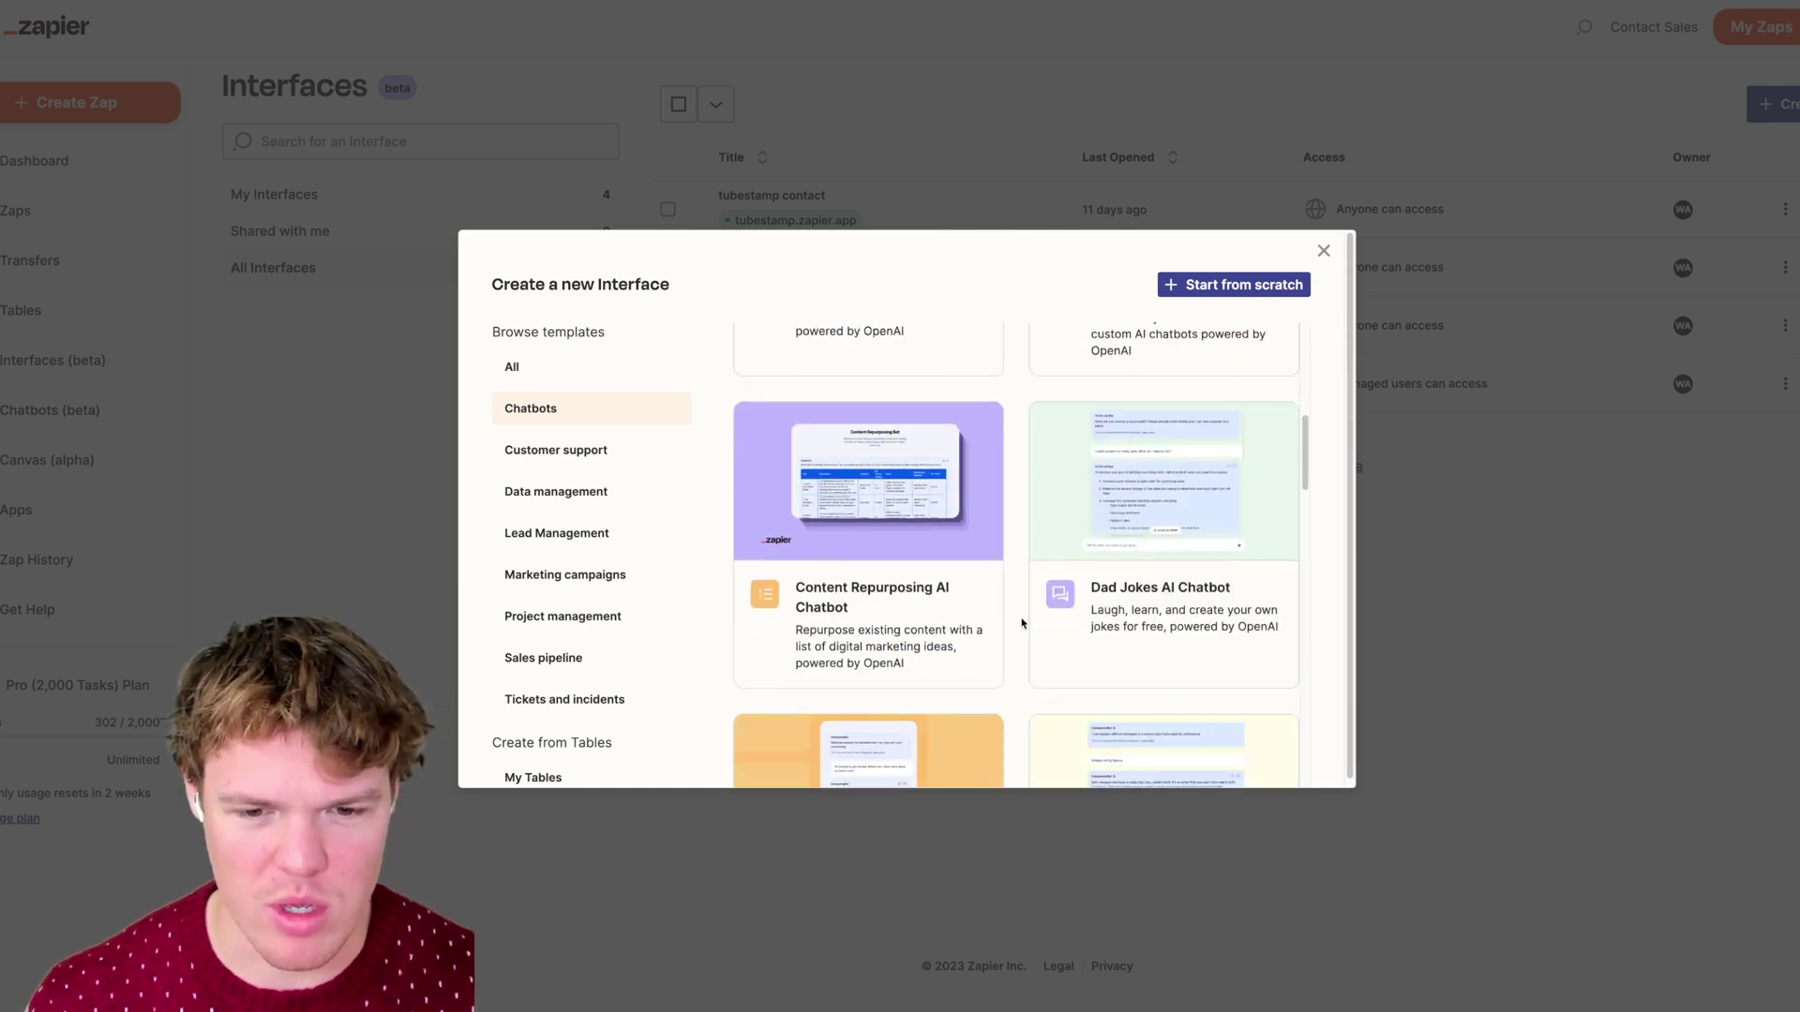
pyautogui.scroll(-5, 1022, 623)
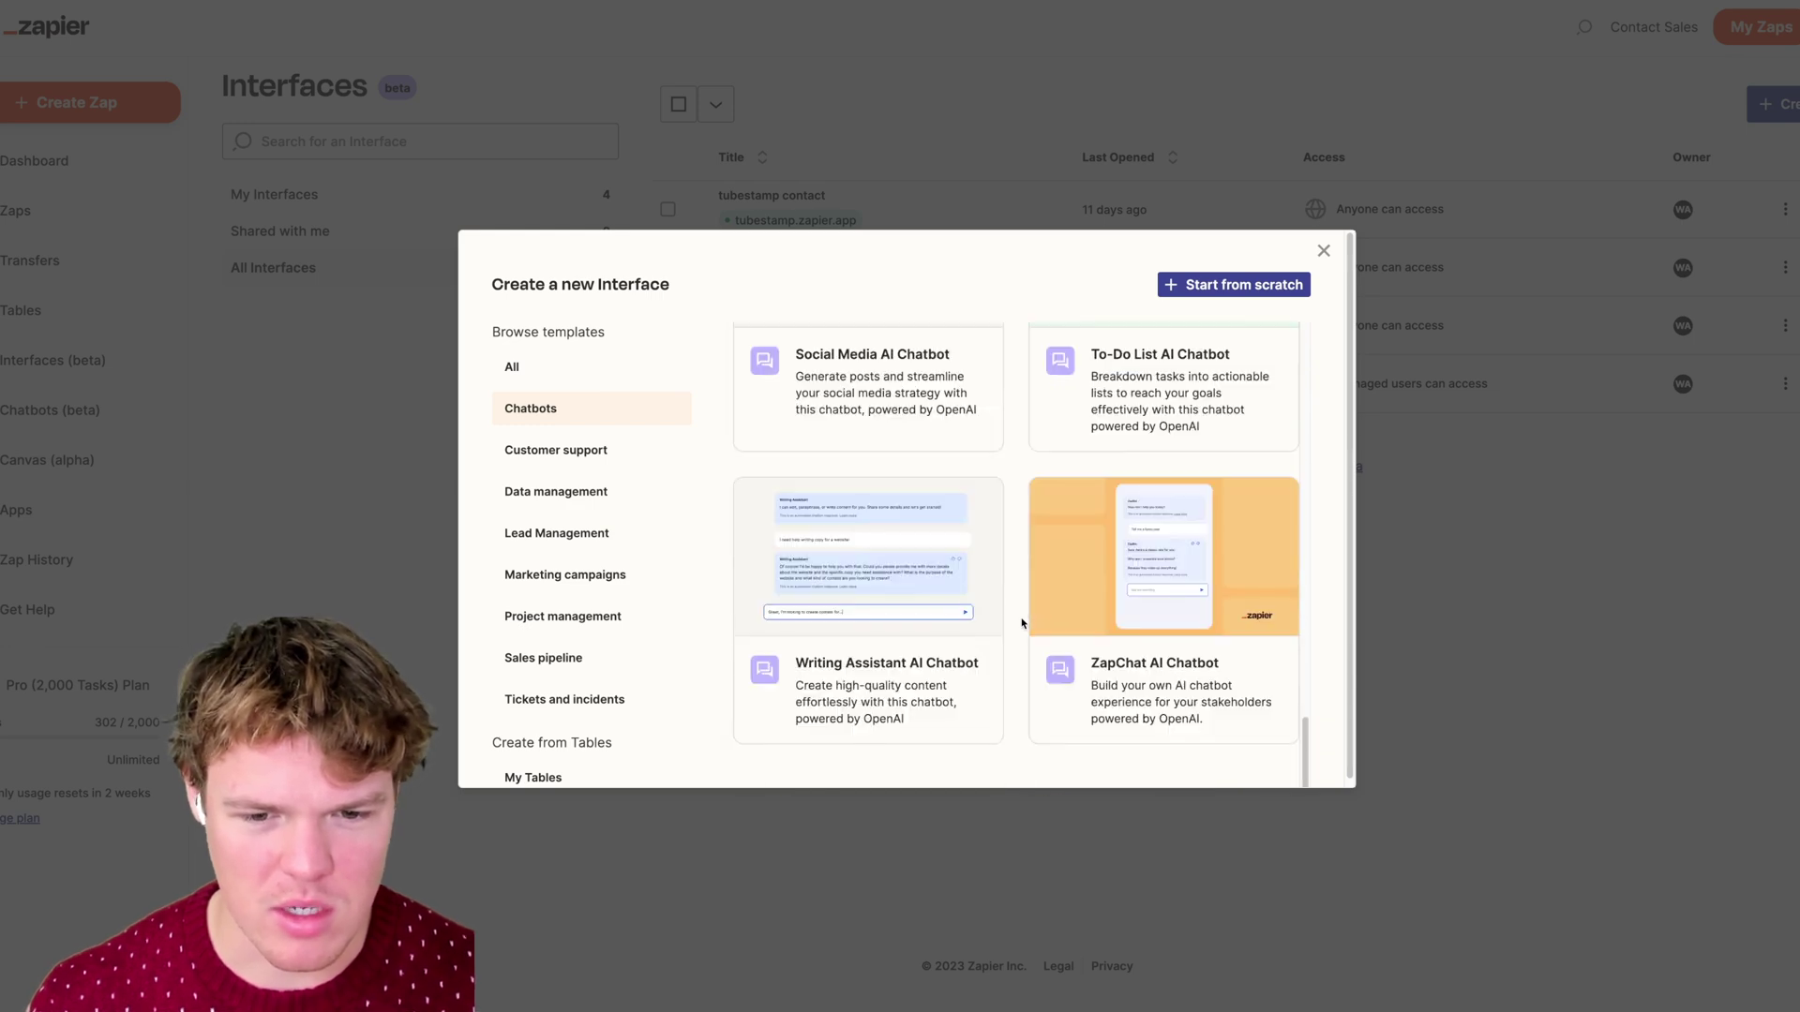
# - Create a new interface from the Content Repurposing AI Chatbot template
pyautogui.scroll(6, 1022, 624)
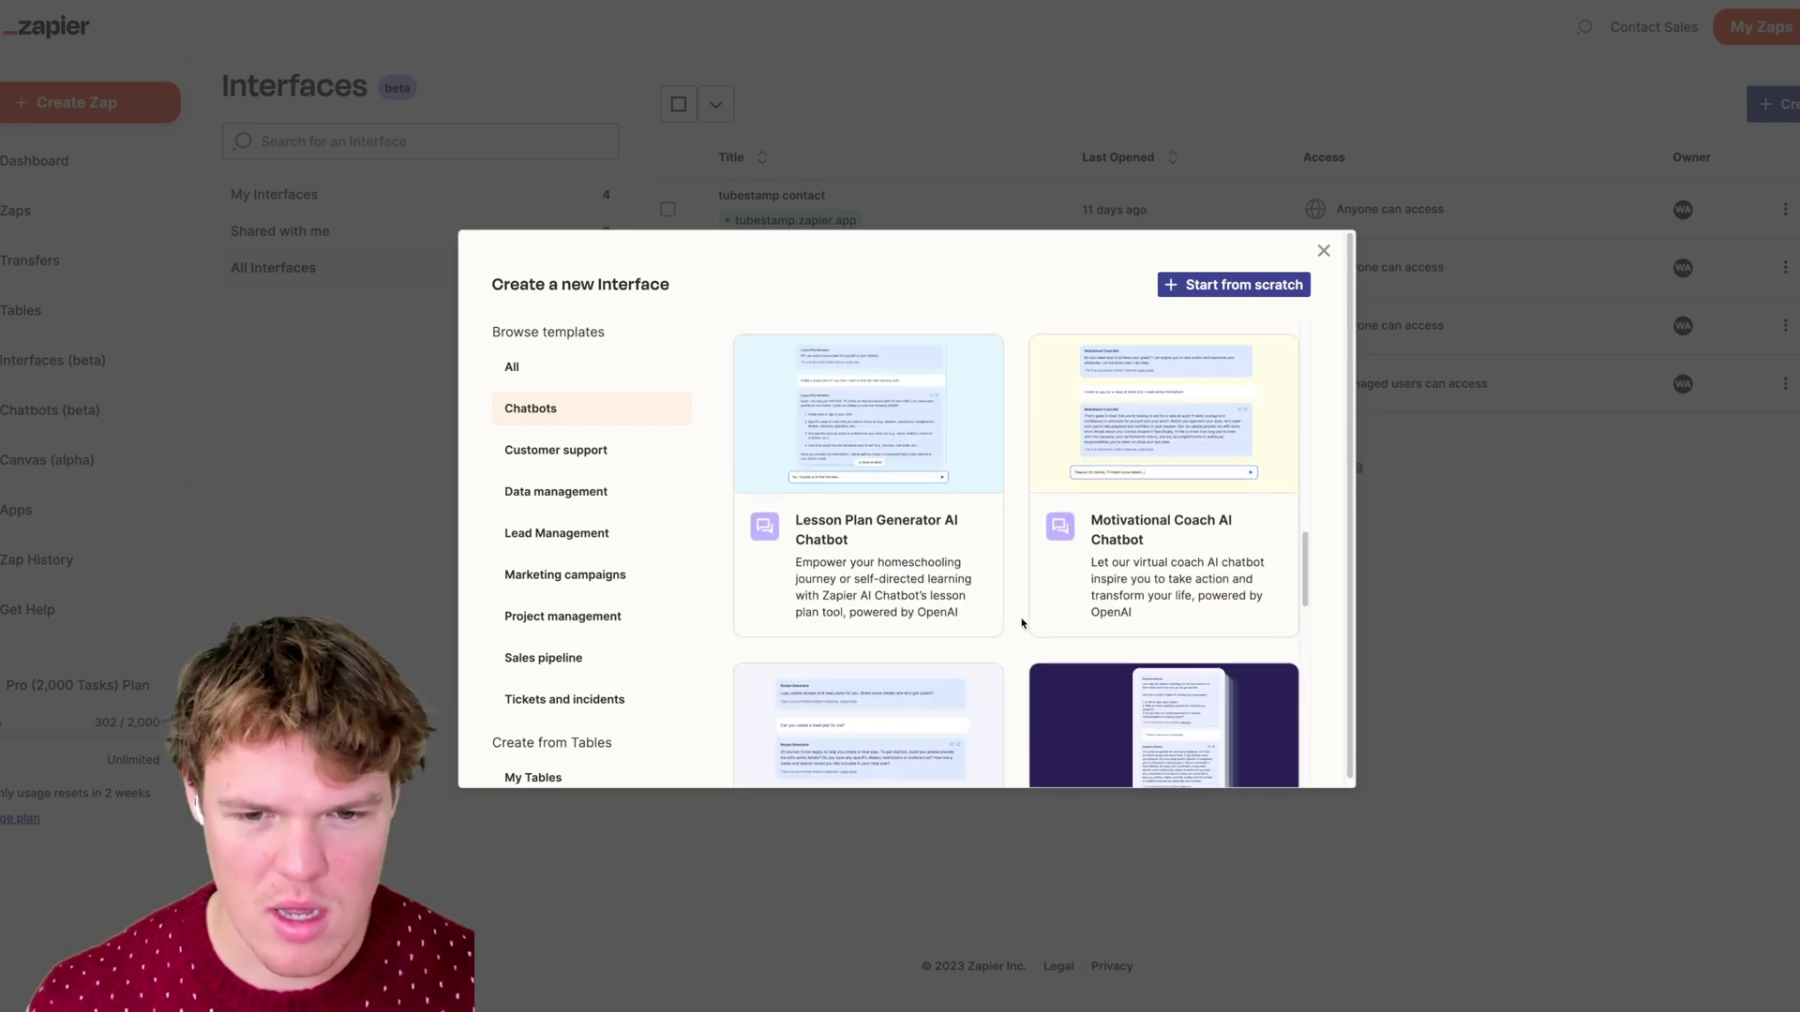
pyautogui.scroll(3, 1021, 623)
pyautogui.scroll(-2, 1022, 623)
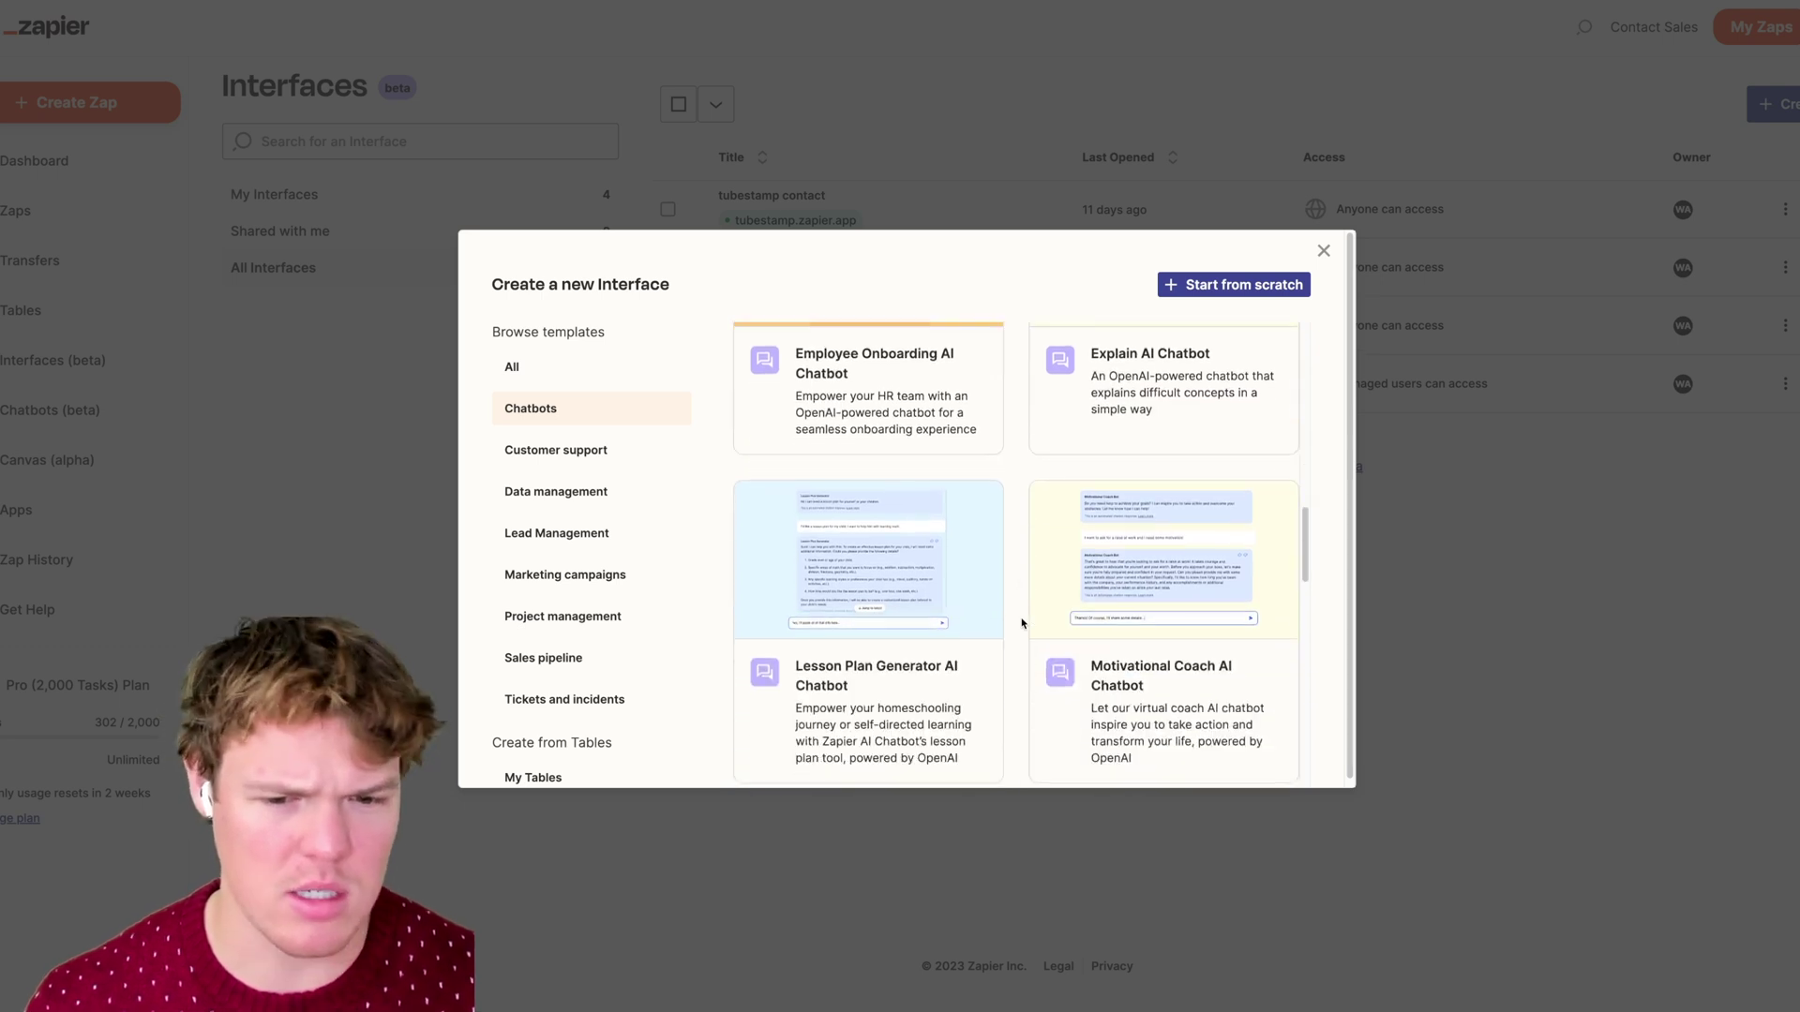
pyautogui.scroll(5, 932, 626)
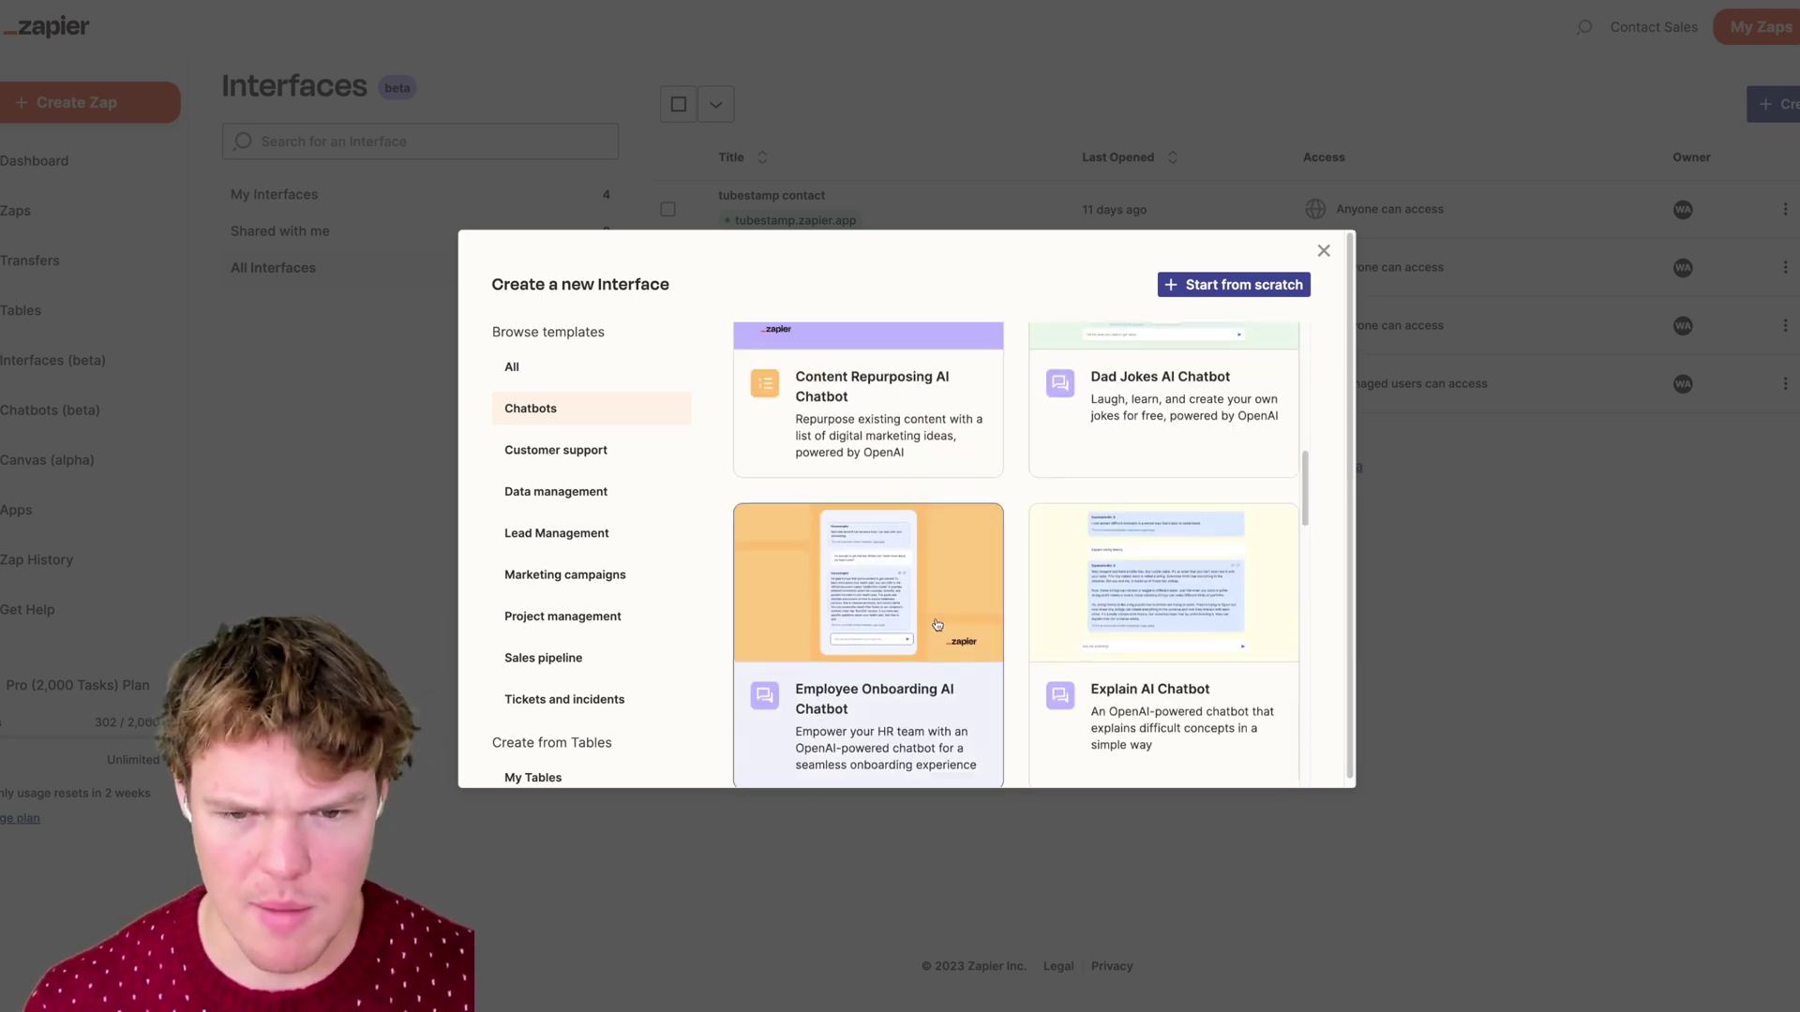
pyautogui.click(918, 514)
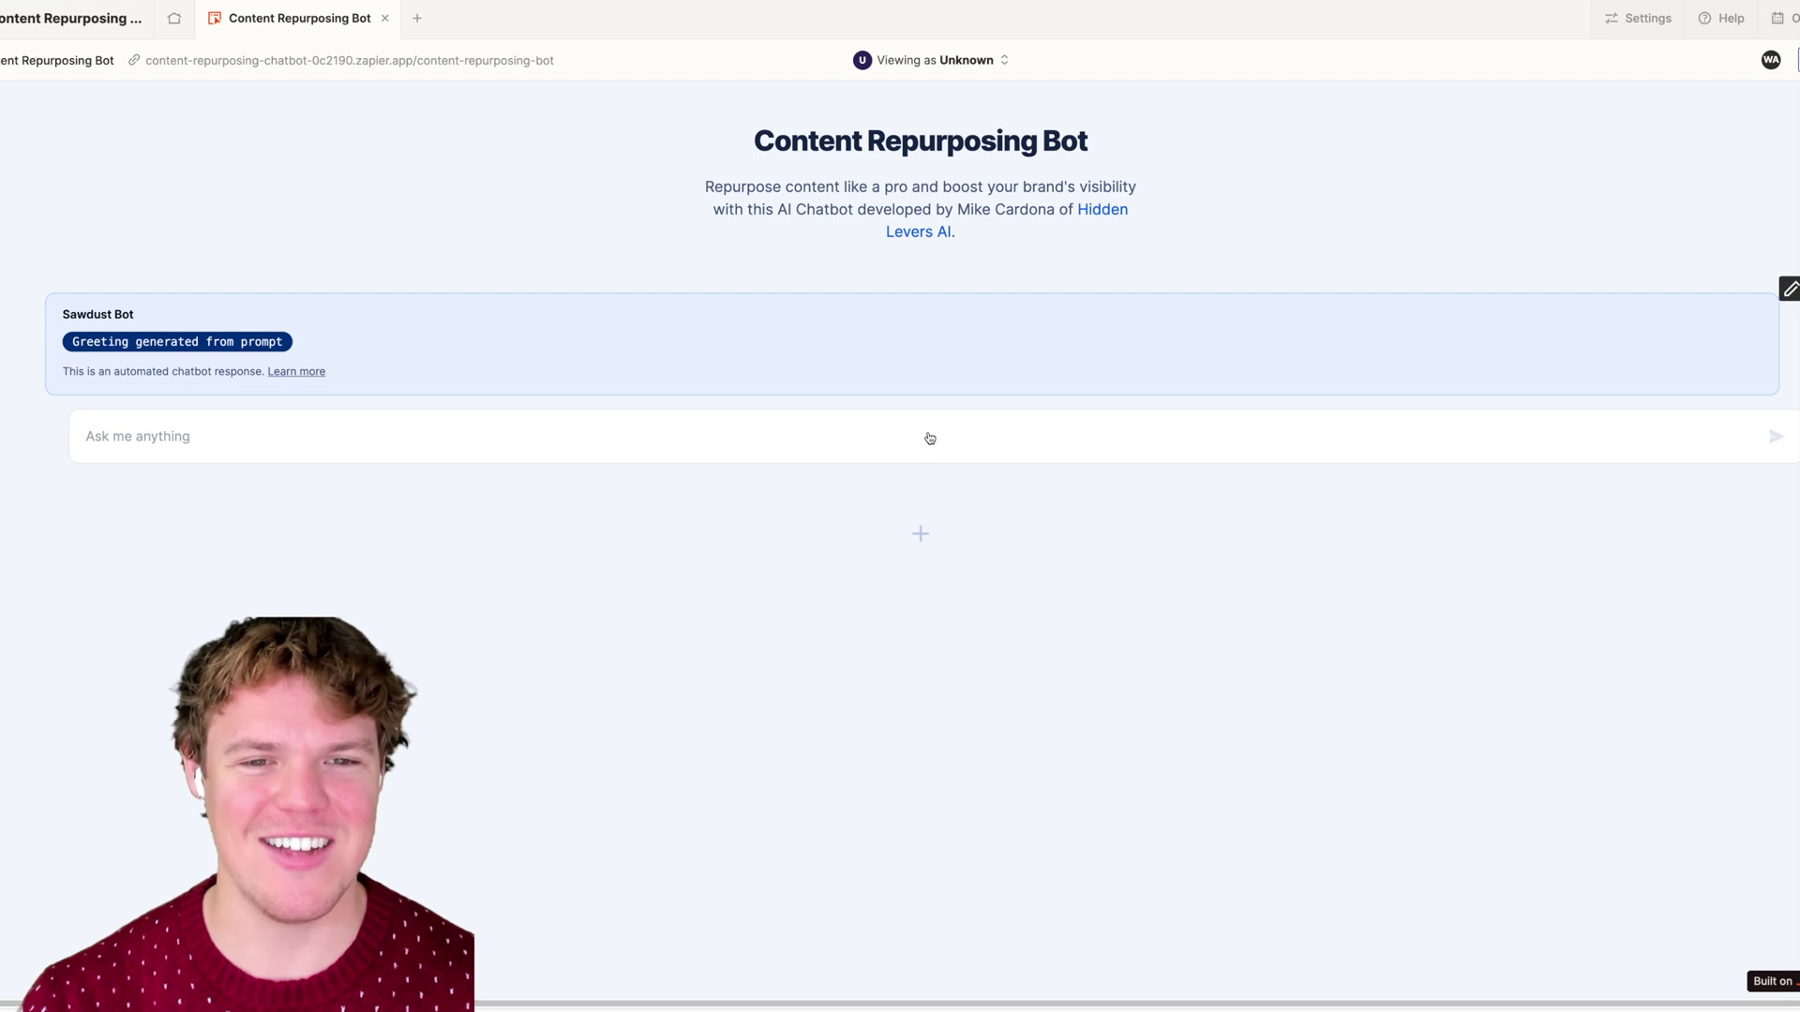
# - Review the Content Repurposing Bot page and open the configuration of its chatbot component
pyautogui.scroll(-1, 603, 251)
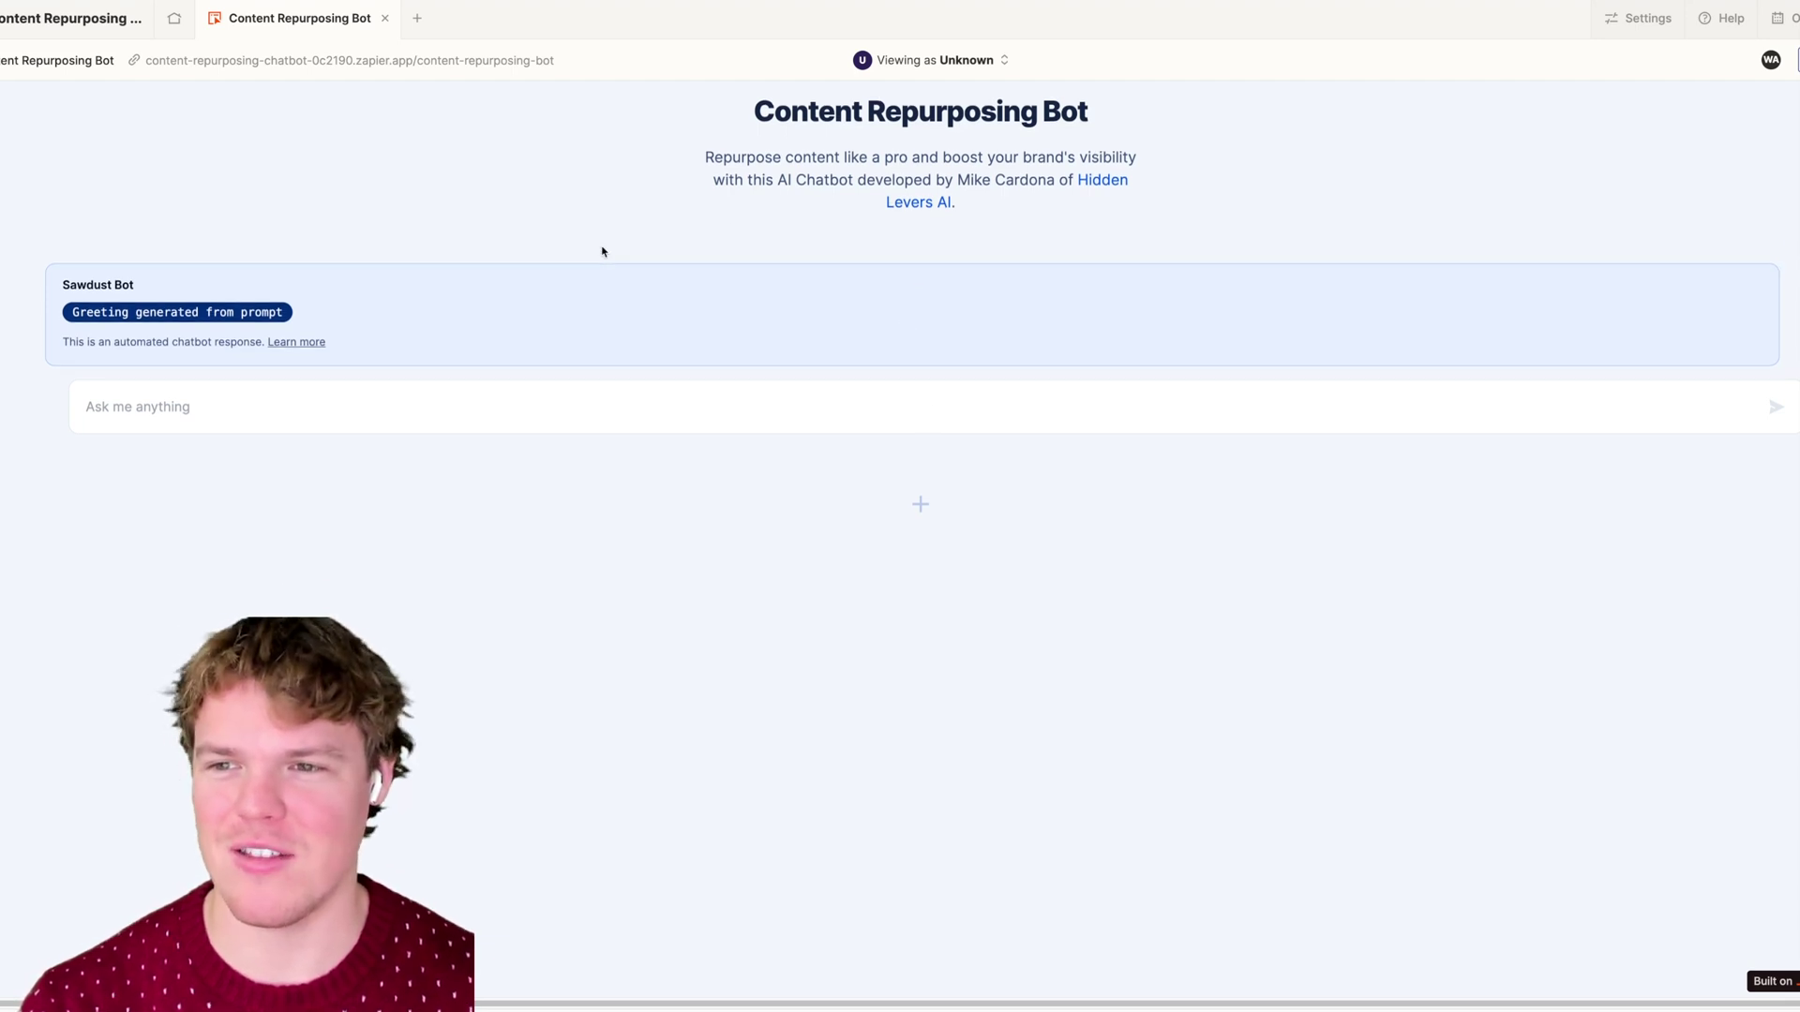
pyautogui.scroll(1, 603, 251)
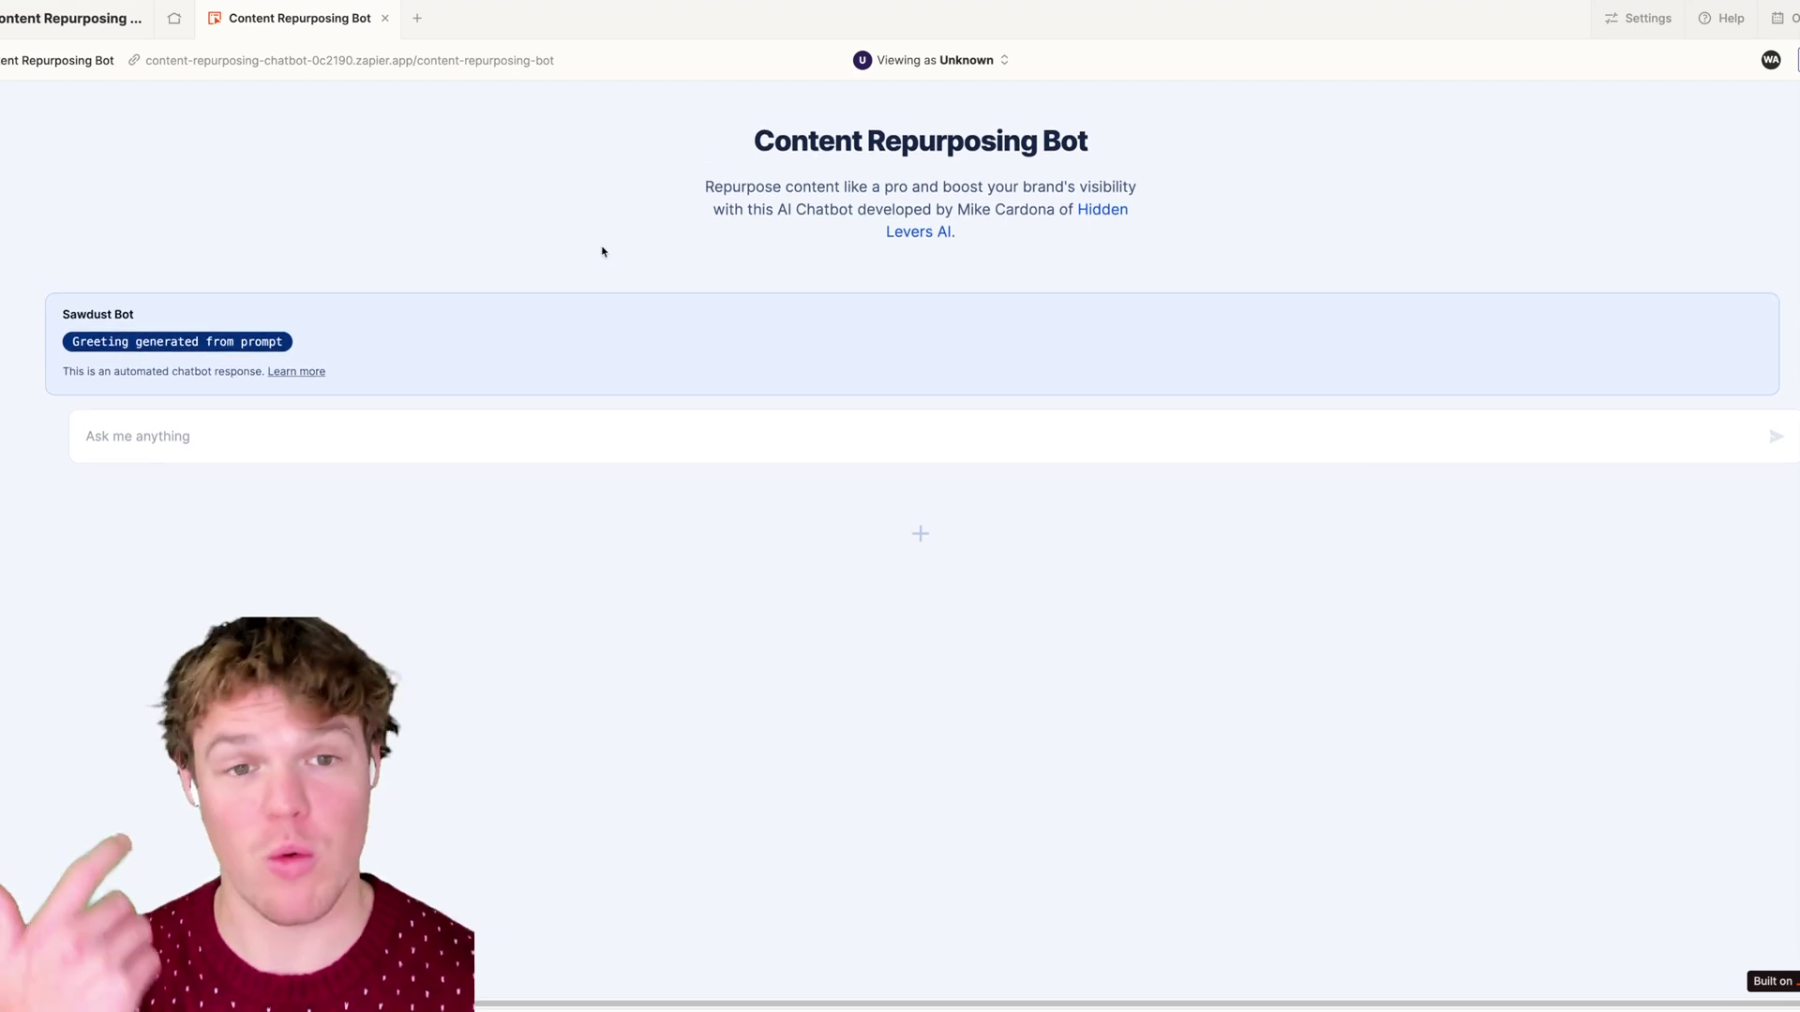
pyautogui.click(580, 340)
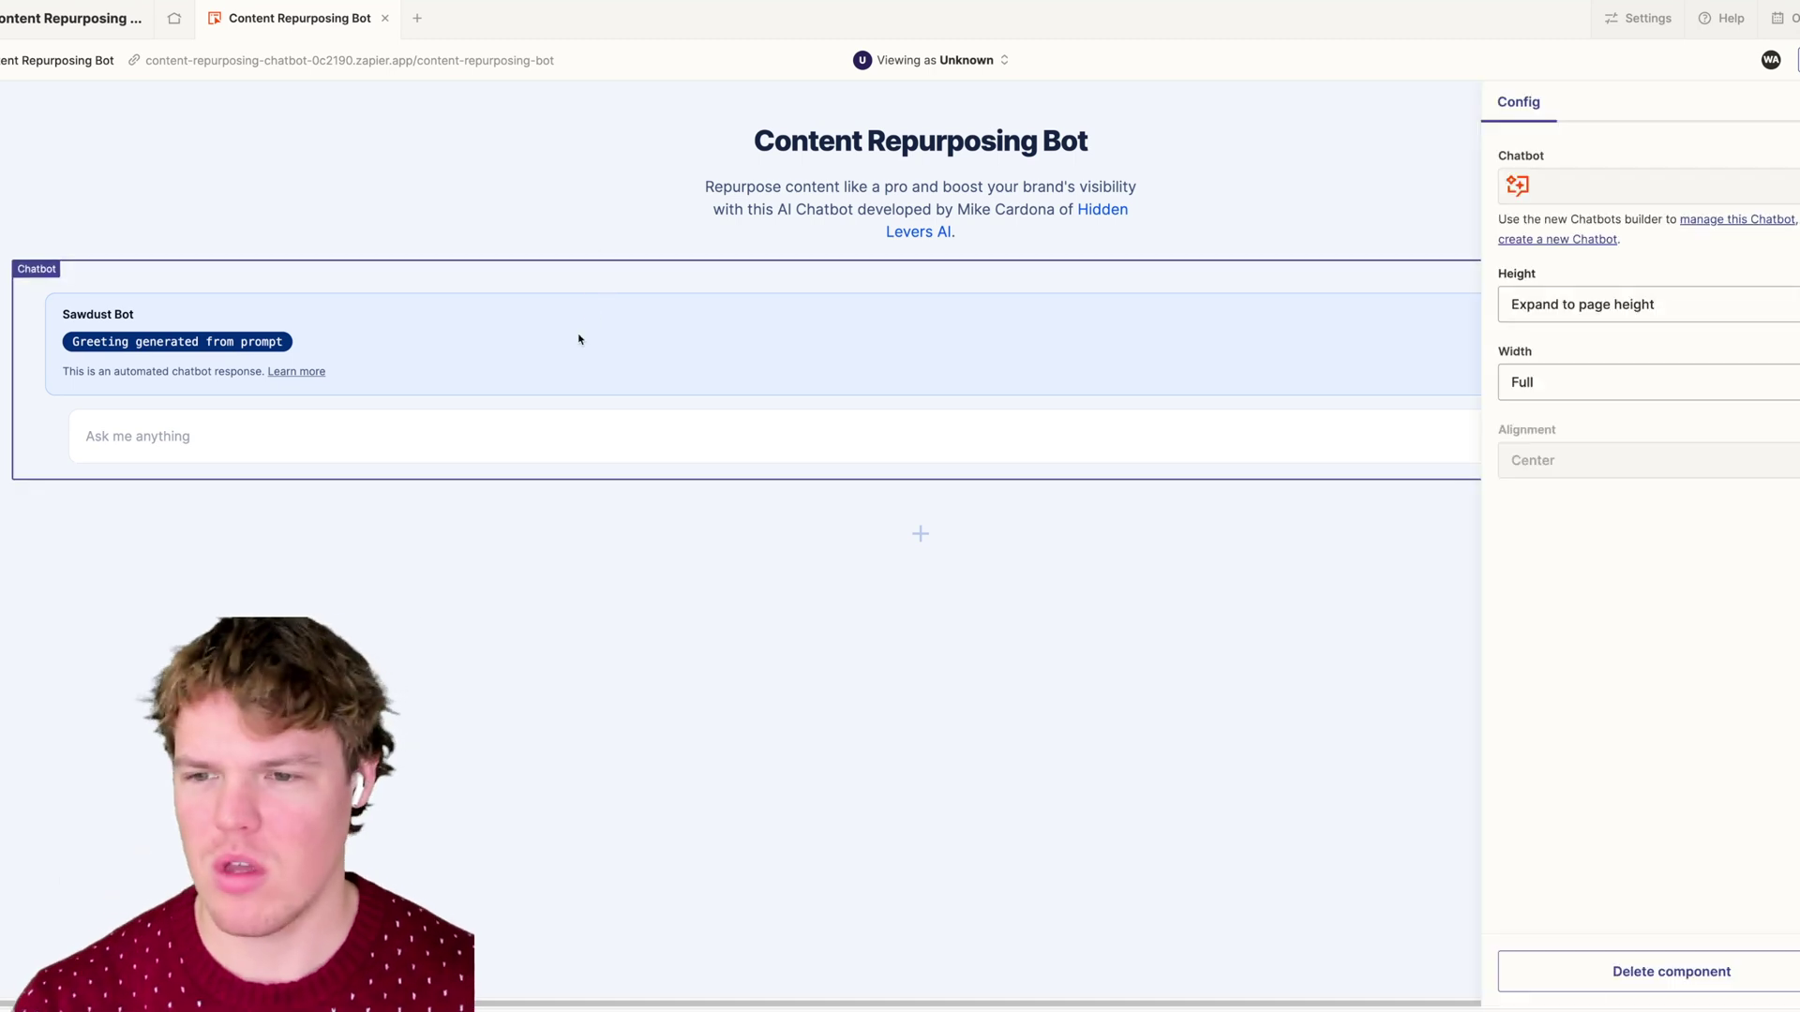
pyautogui.click(503, 128)
pyautogui.click(502, 333)
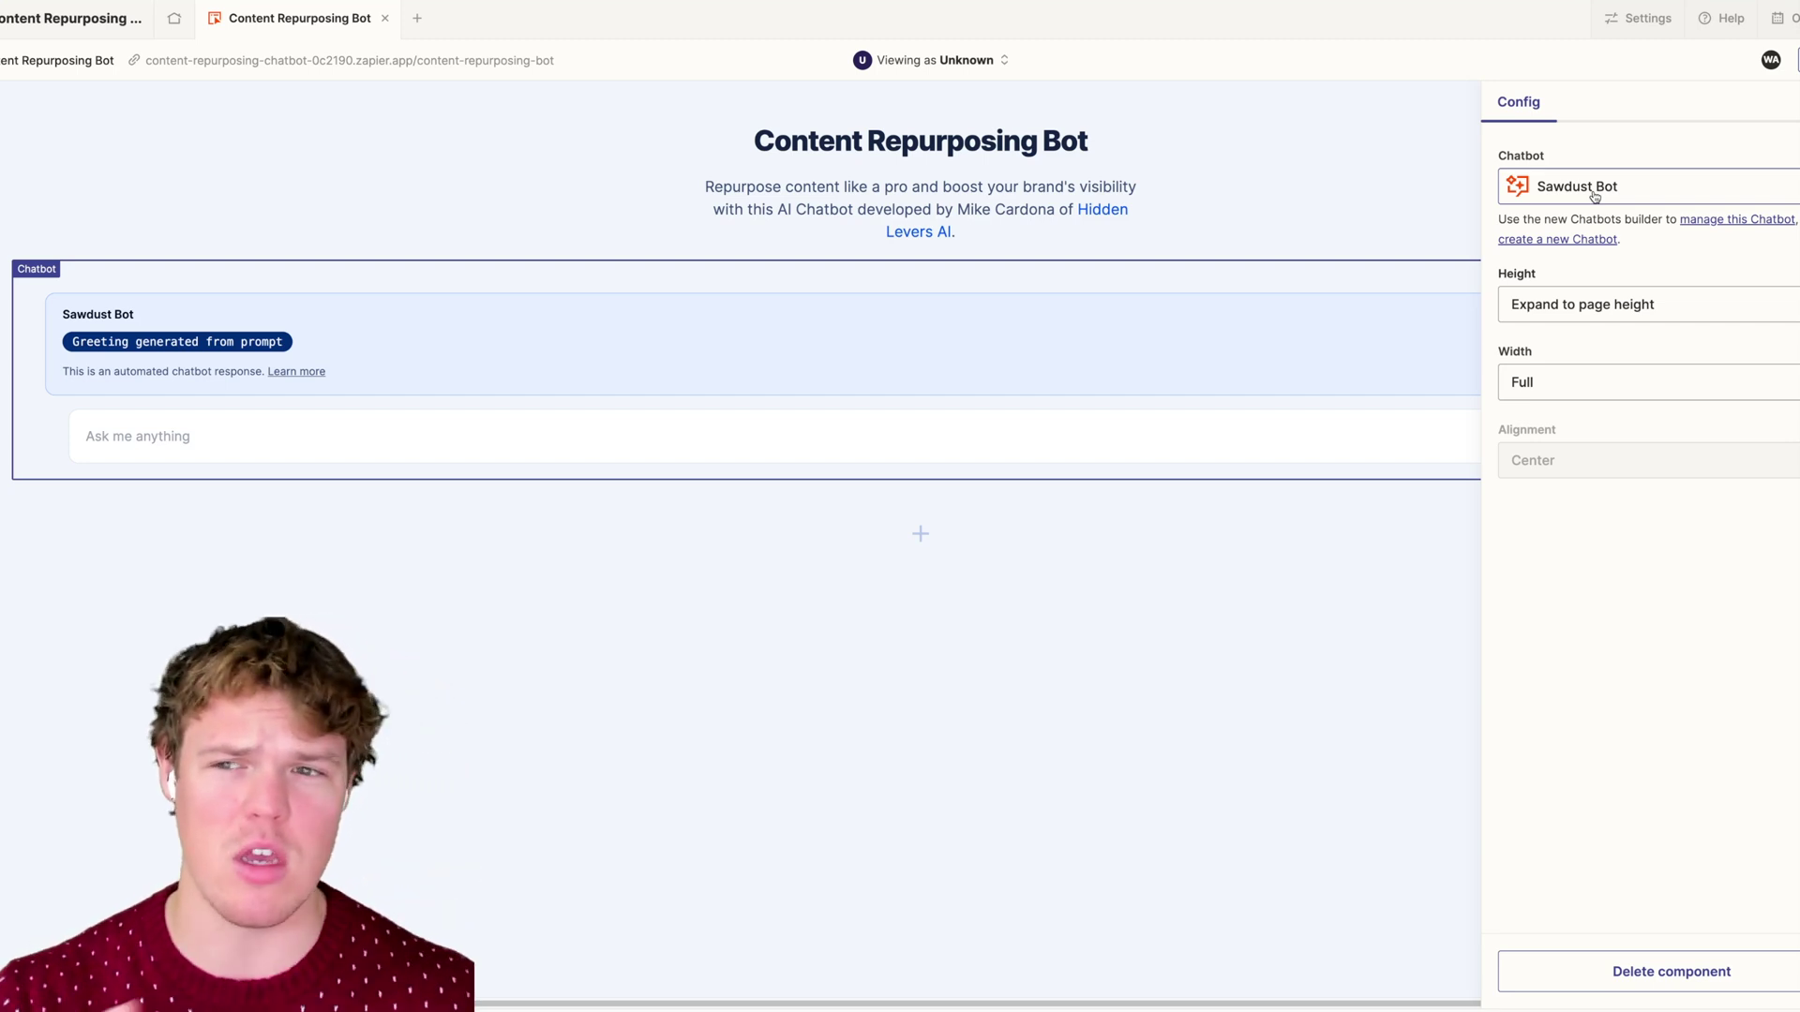
# - Open the live Content Repurposing Bot page and send the chatbot "Role is content creators, audience is people interested in AI"
pyautogui.click(516, 68)
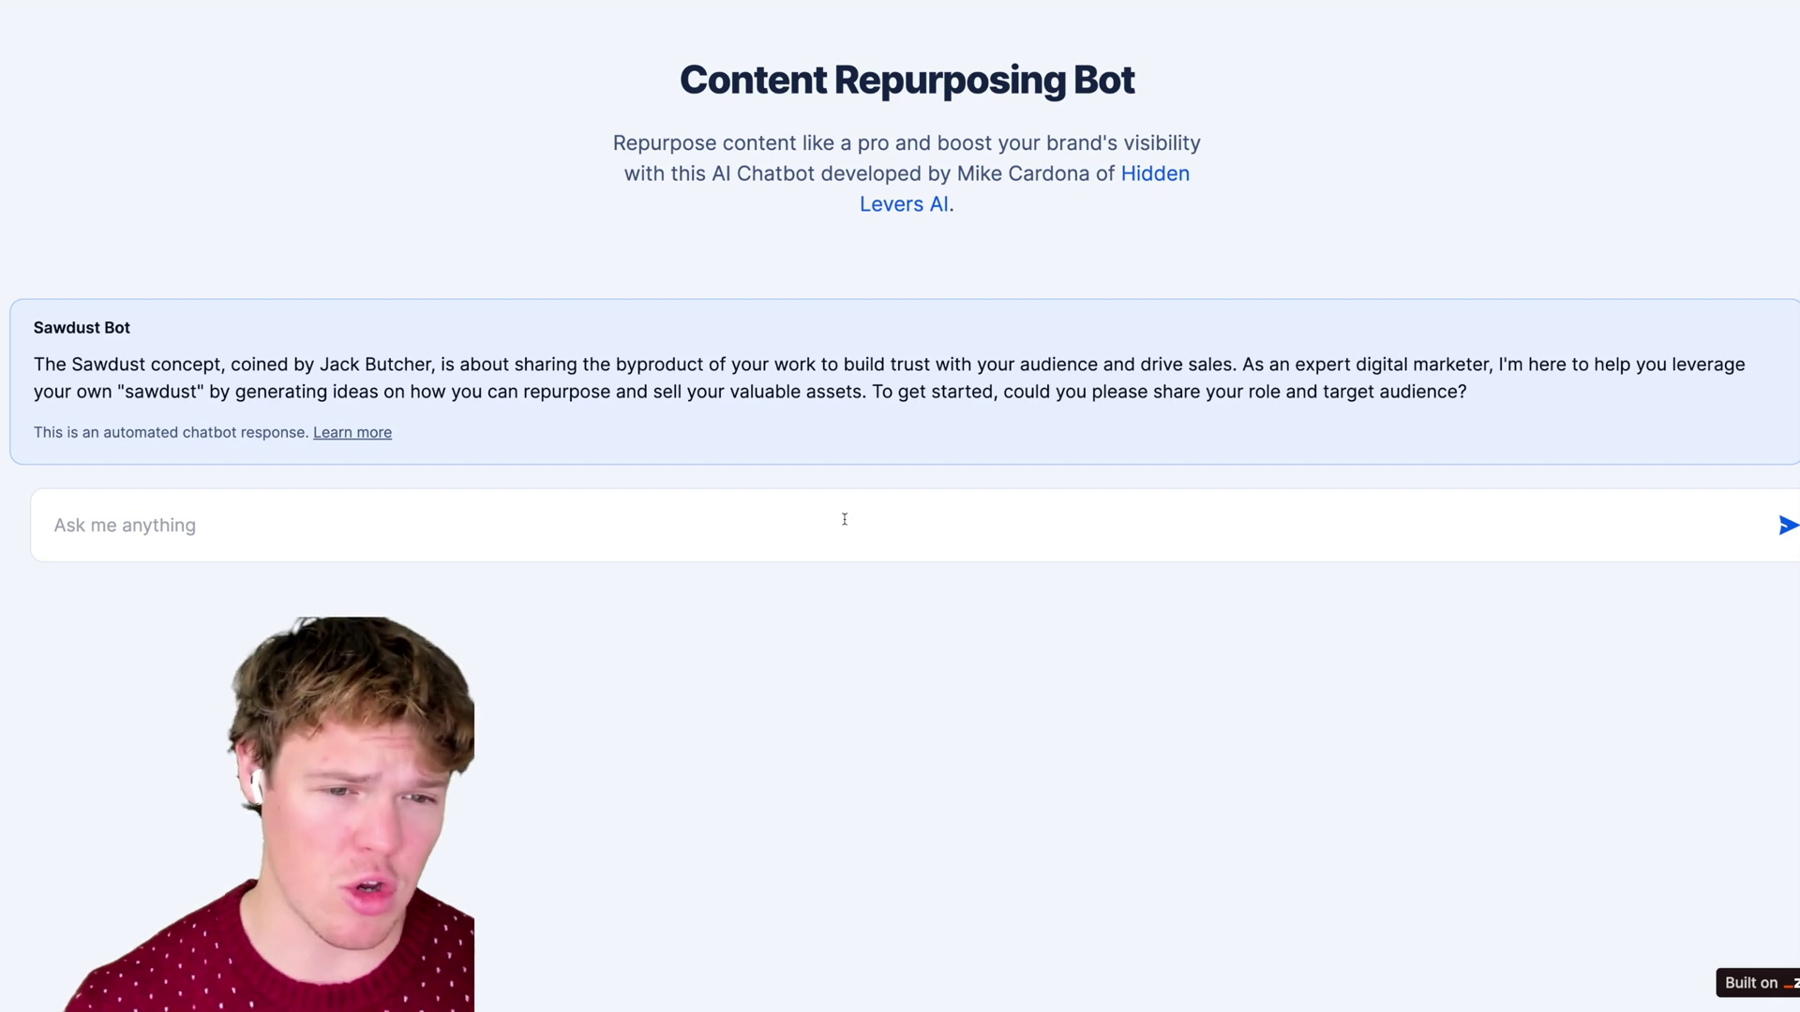
pyautogui.click(844, 523)
pyautogui.write('Role is content creators, audie')
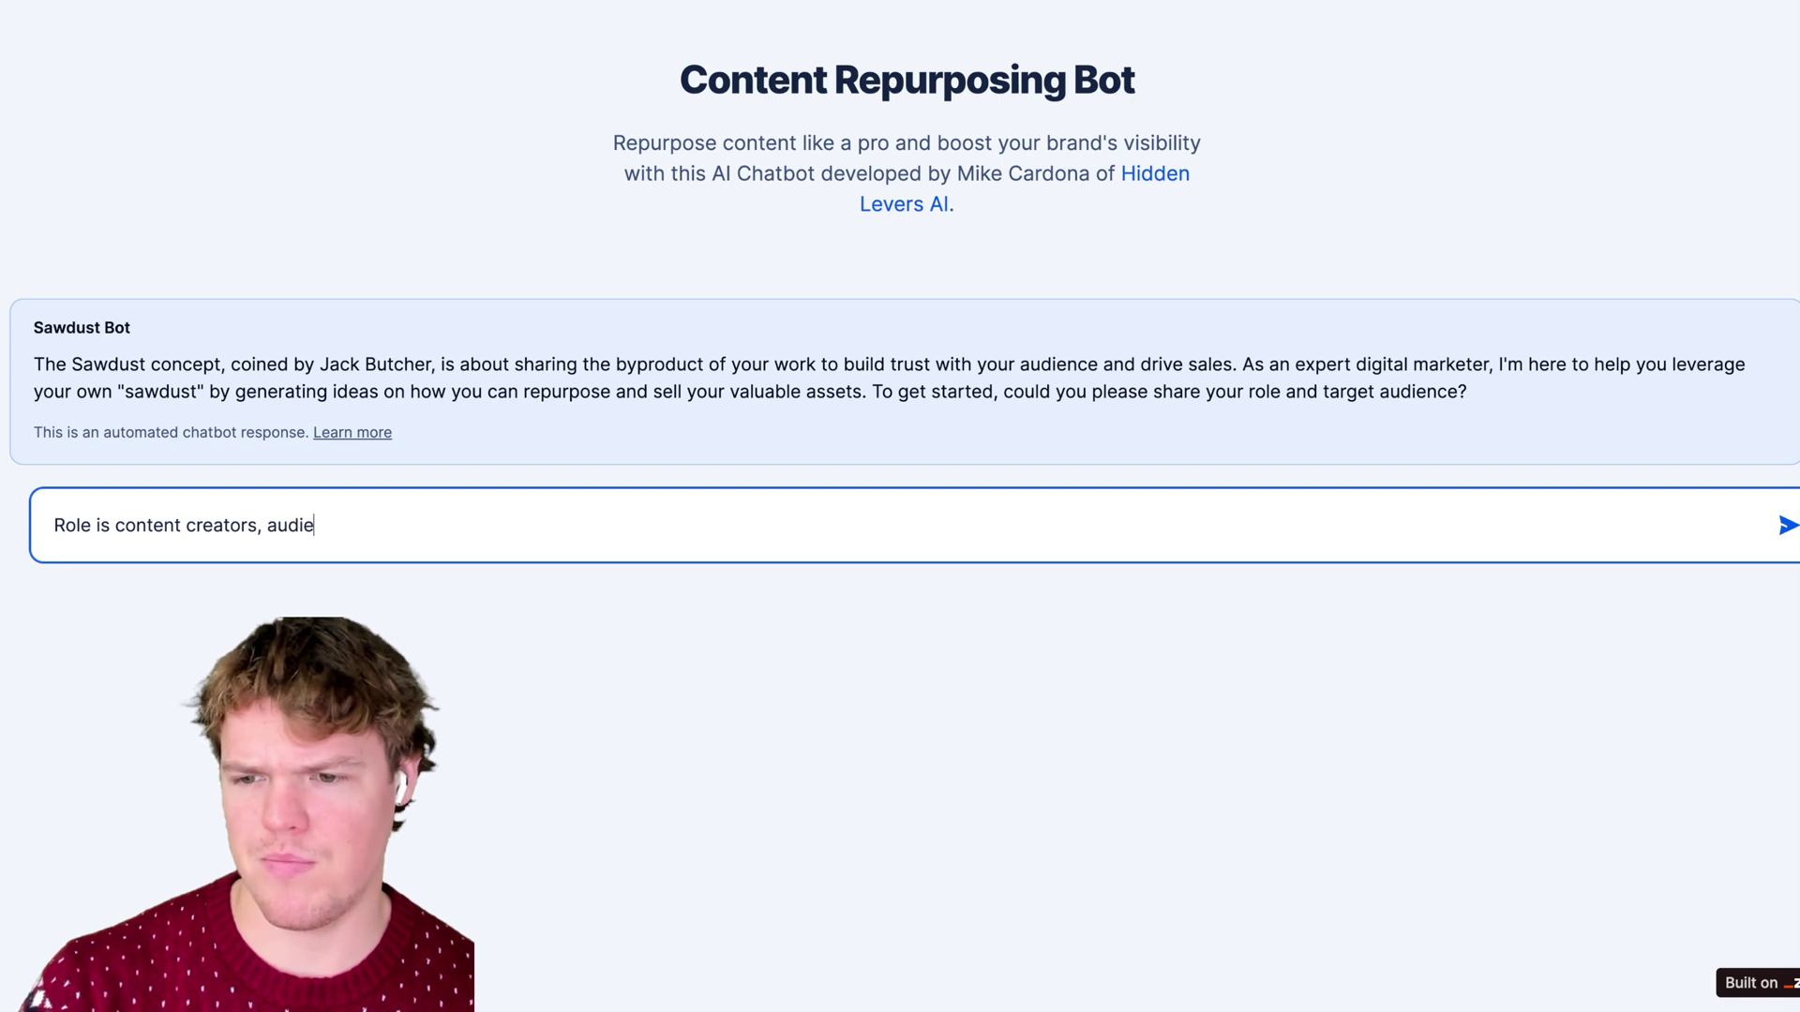
pyautogui.write('nce is peope i')
pyautogui.press('BackSpace')
pyautogui.press('BackSpace')
pyautogui.press('BackSpace')
pyautogui.write('le interested in AI')
pyautogui.press('Return')
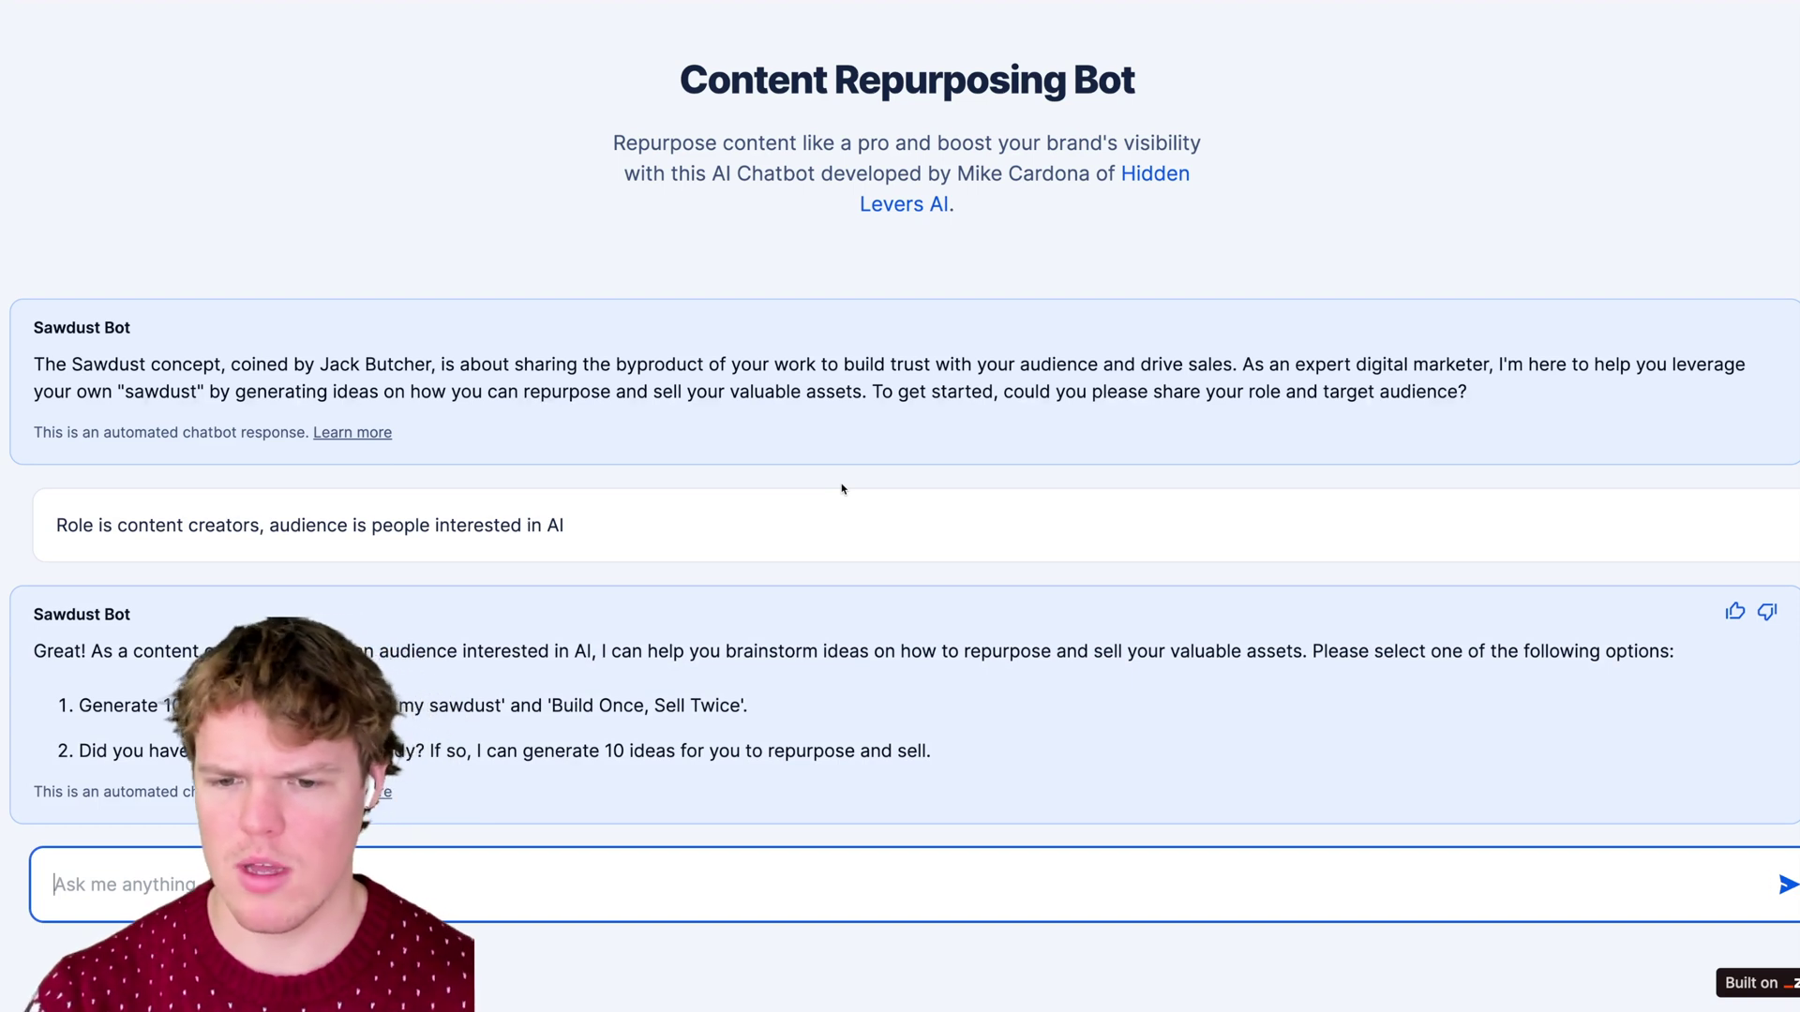
# - Reply "1" to the chatbot to have it generate 10 'sell my sawdust' and 'Build Once, Sell Twice' ideas
pyautogui.click(841, 792)
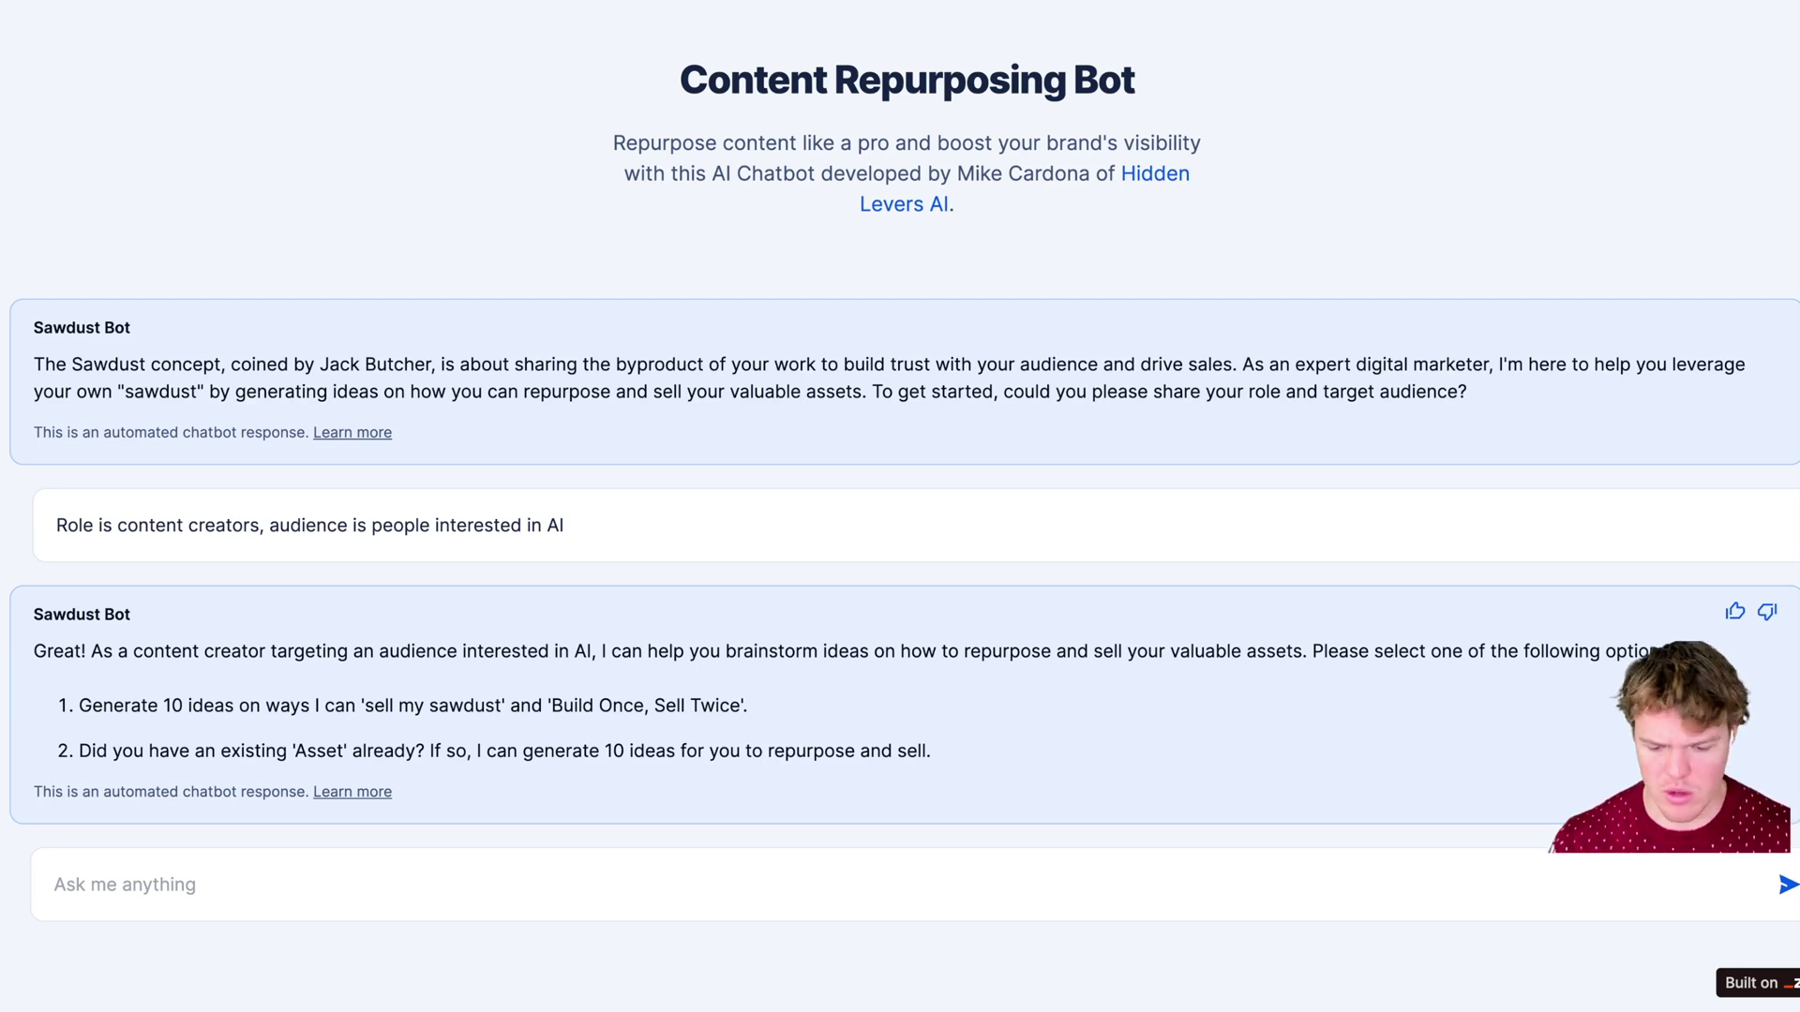
pyautogui.click(359, 881)
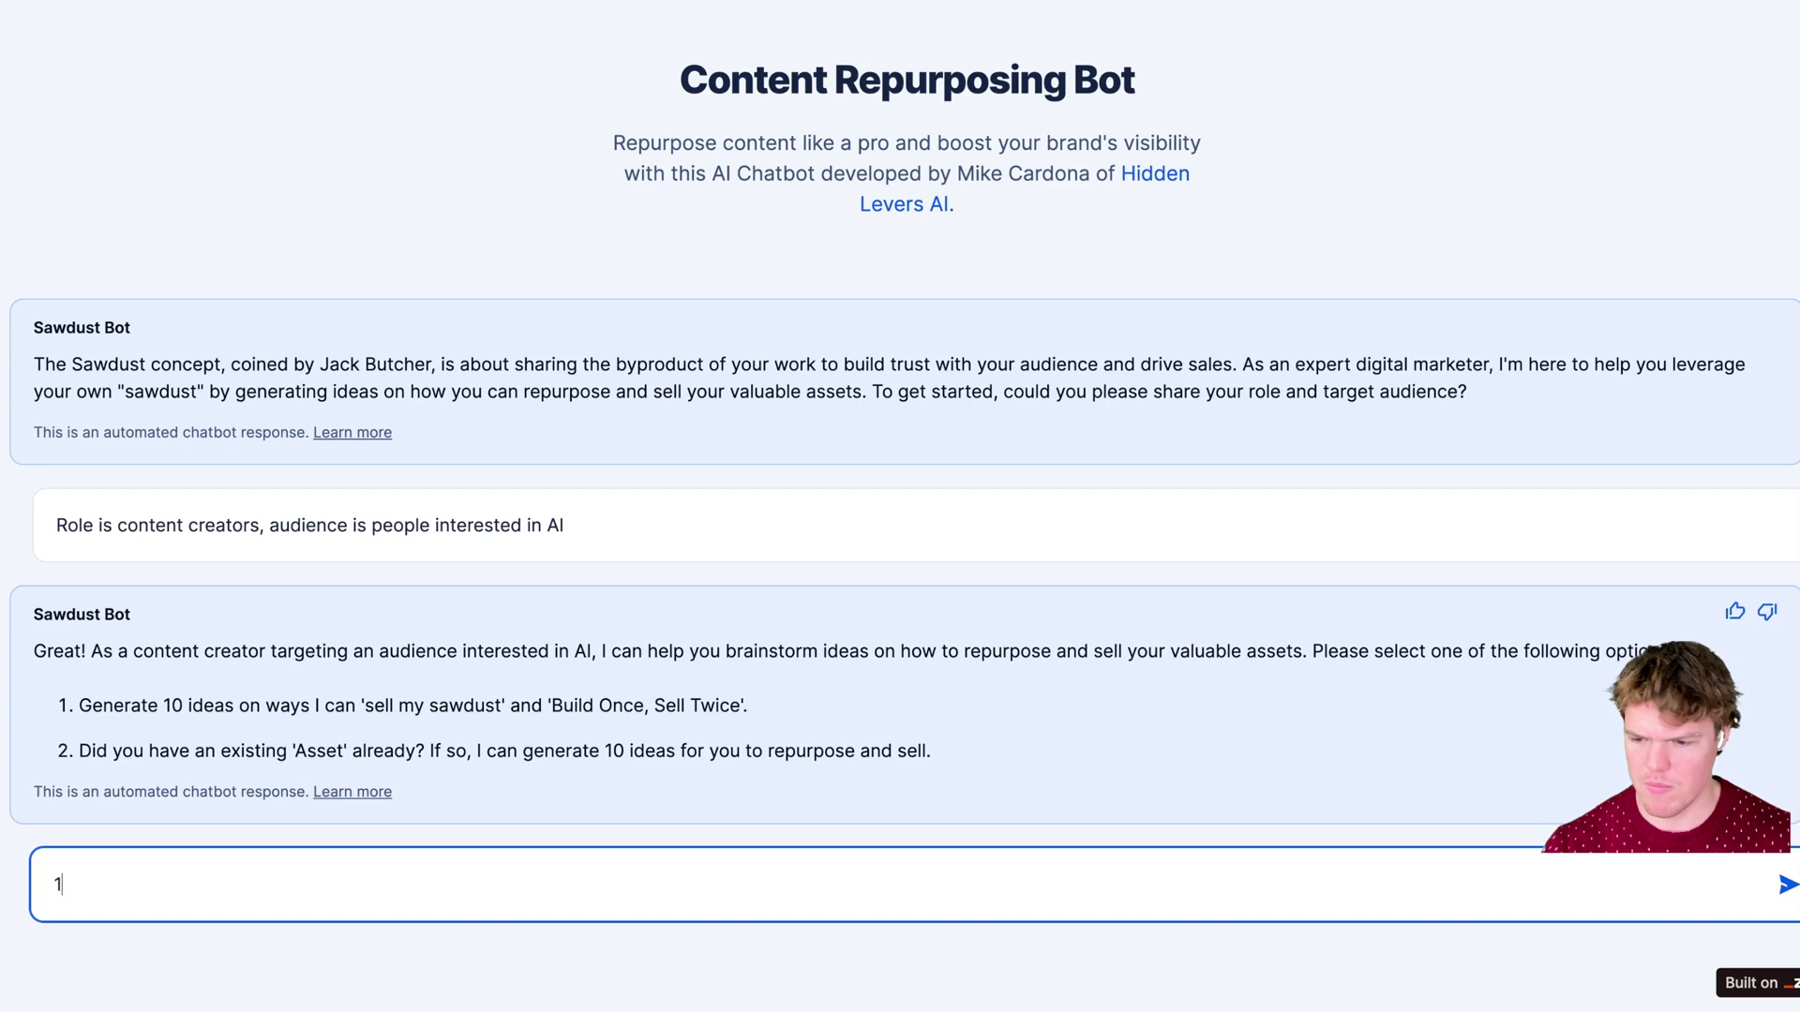
pyautogui.write('1')
pyautogui.press('Return')
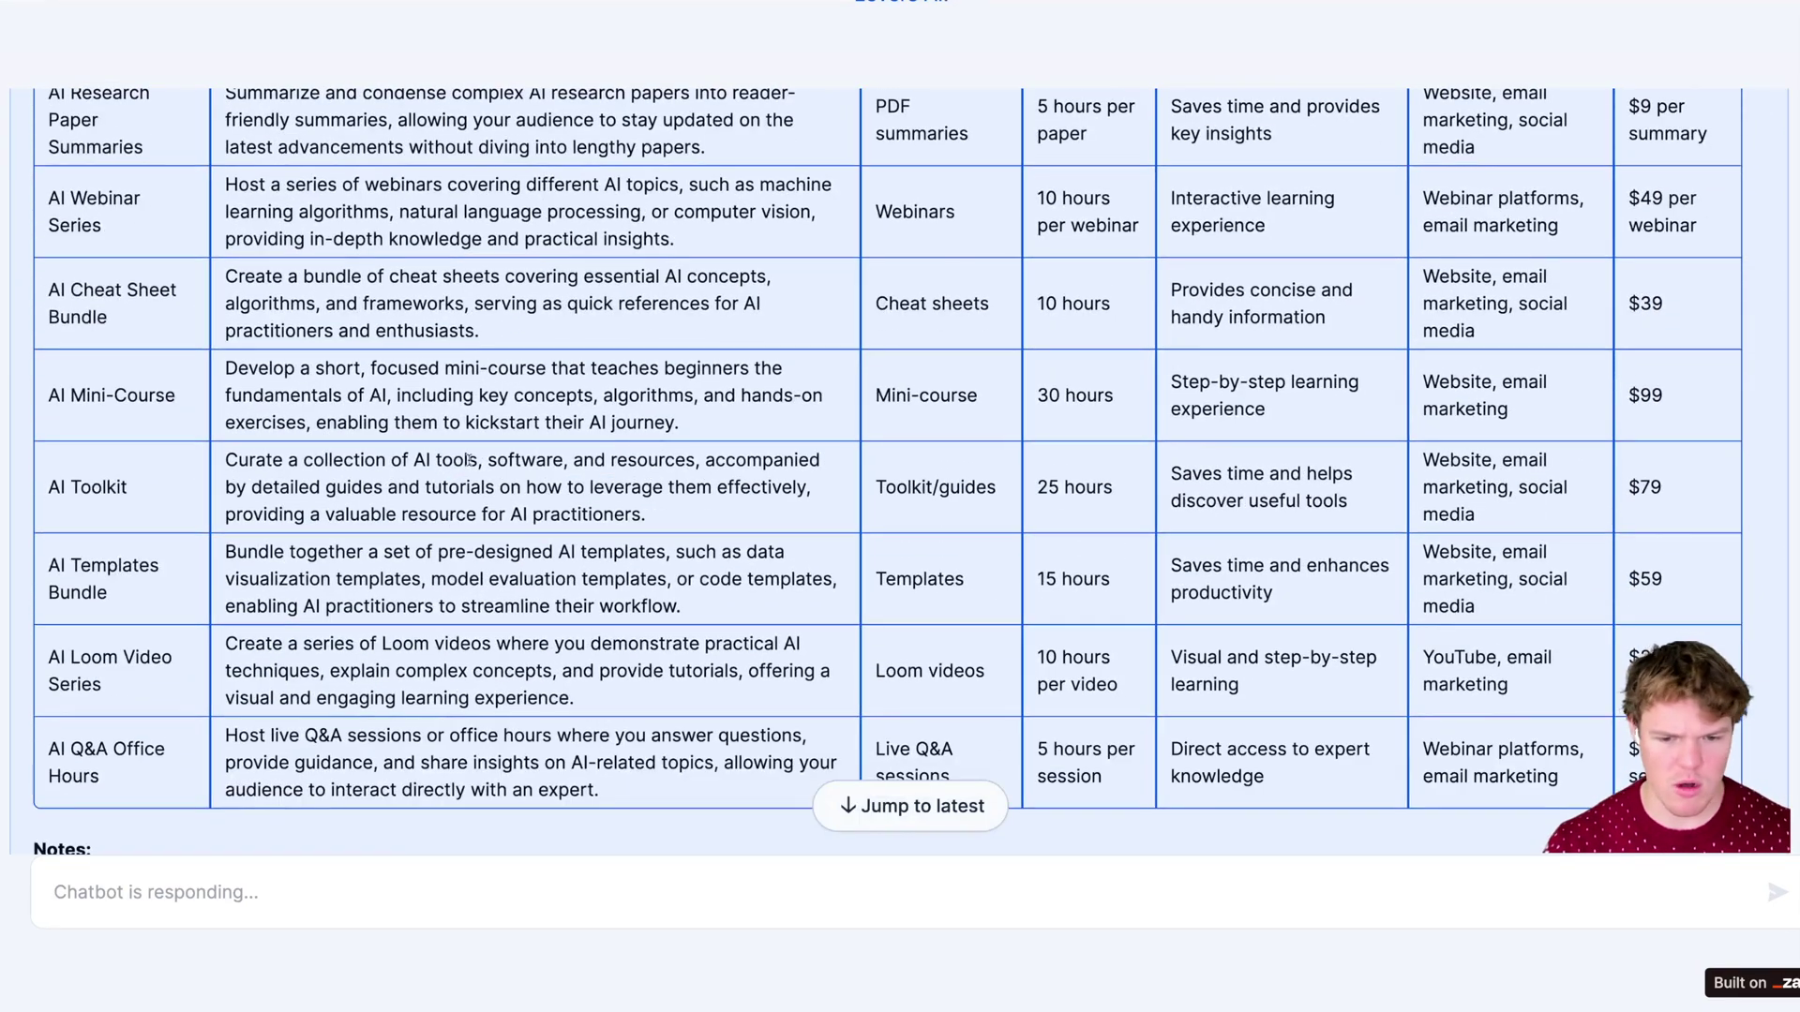
# - Read through the chatbot's table of ten AI product ideas and the notes beneath it
pyautogui.scroll(6, 504, 312)
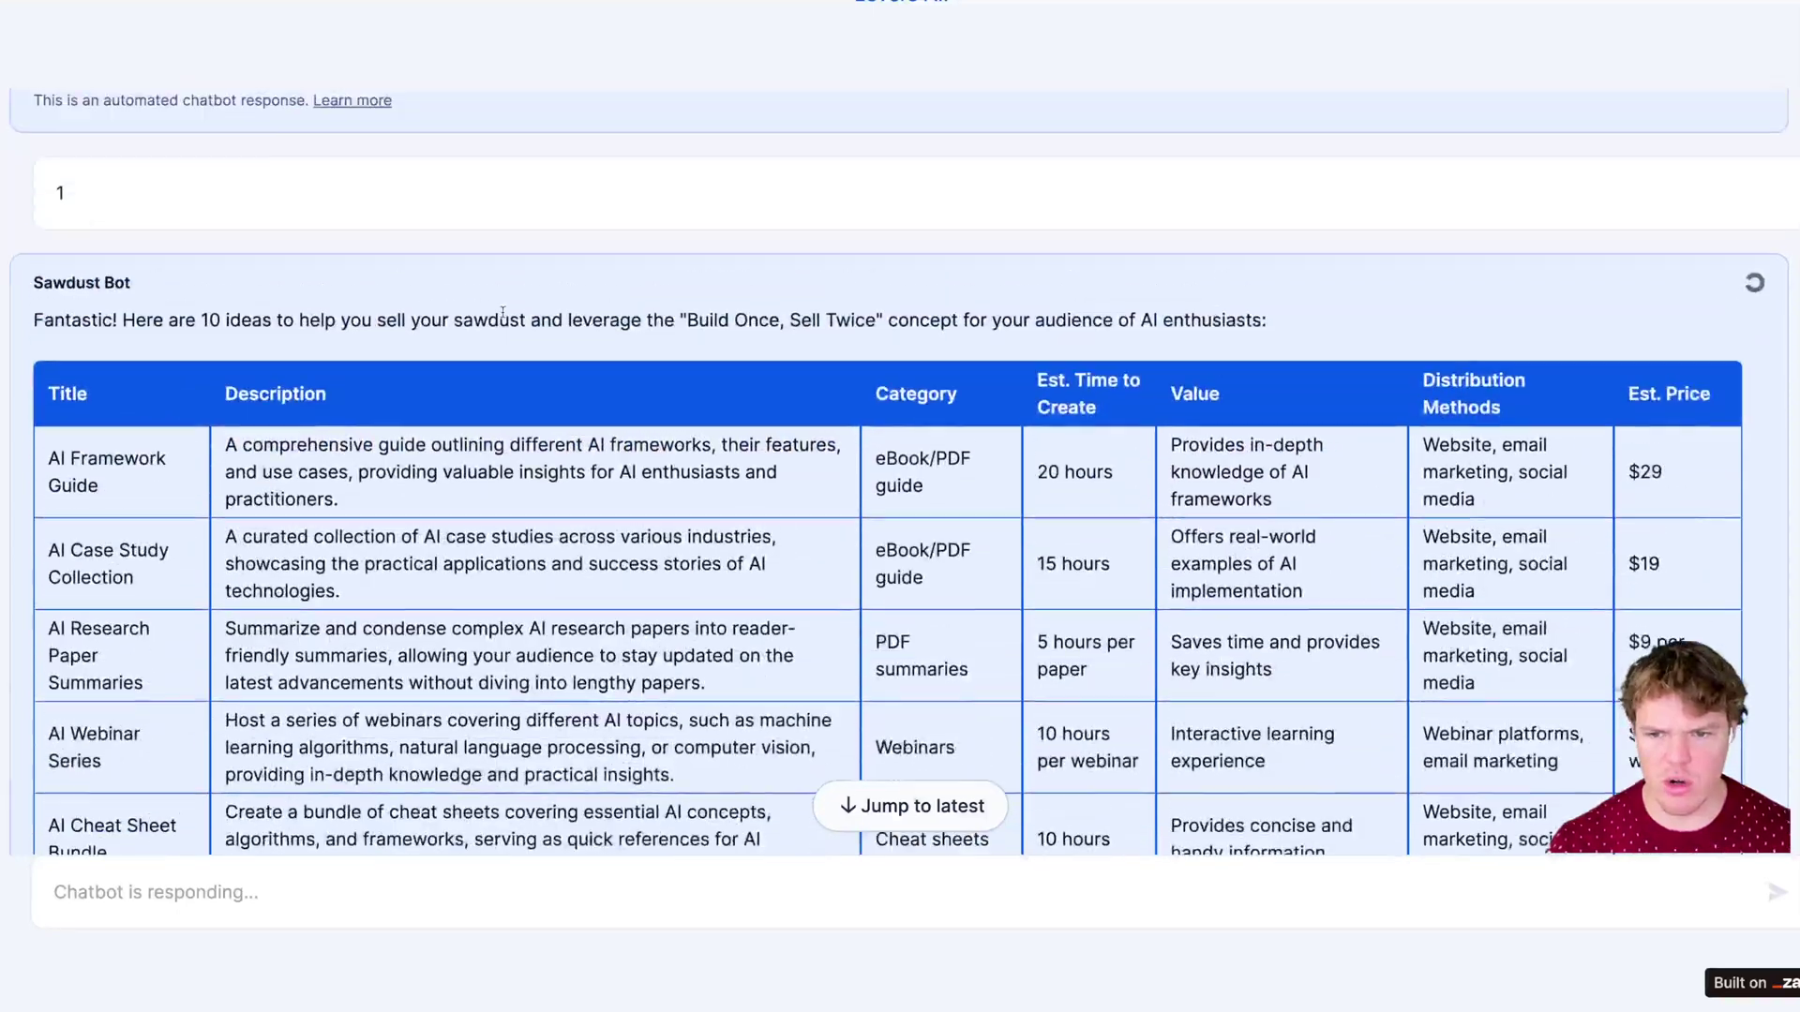
pyautogui.scroll(-1, 503, 317)
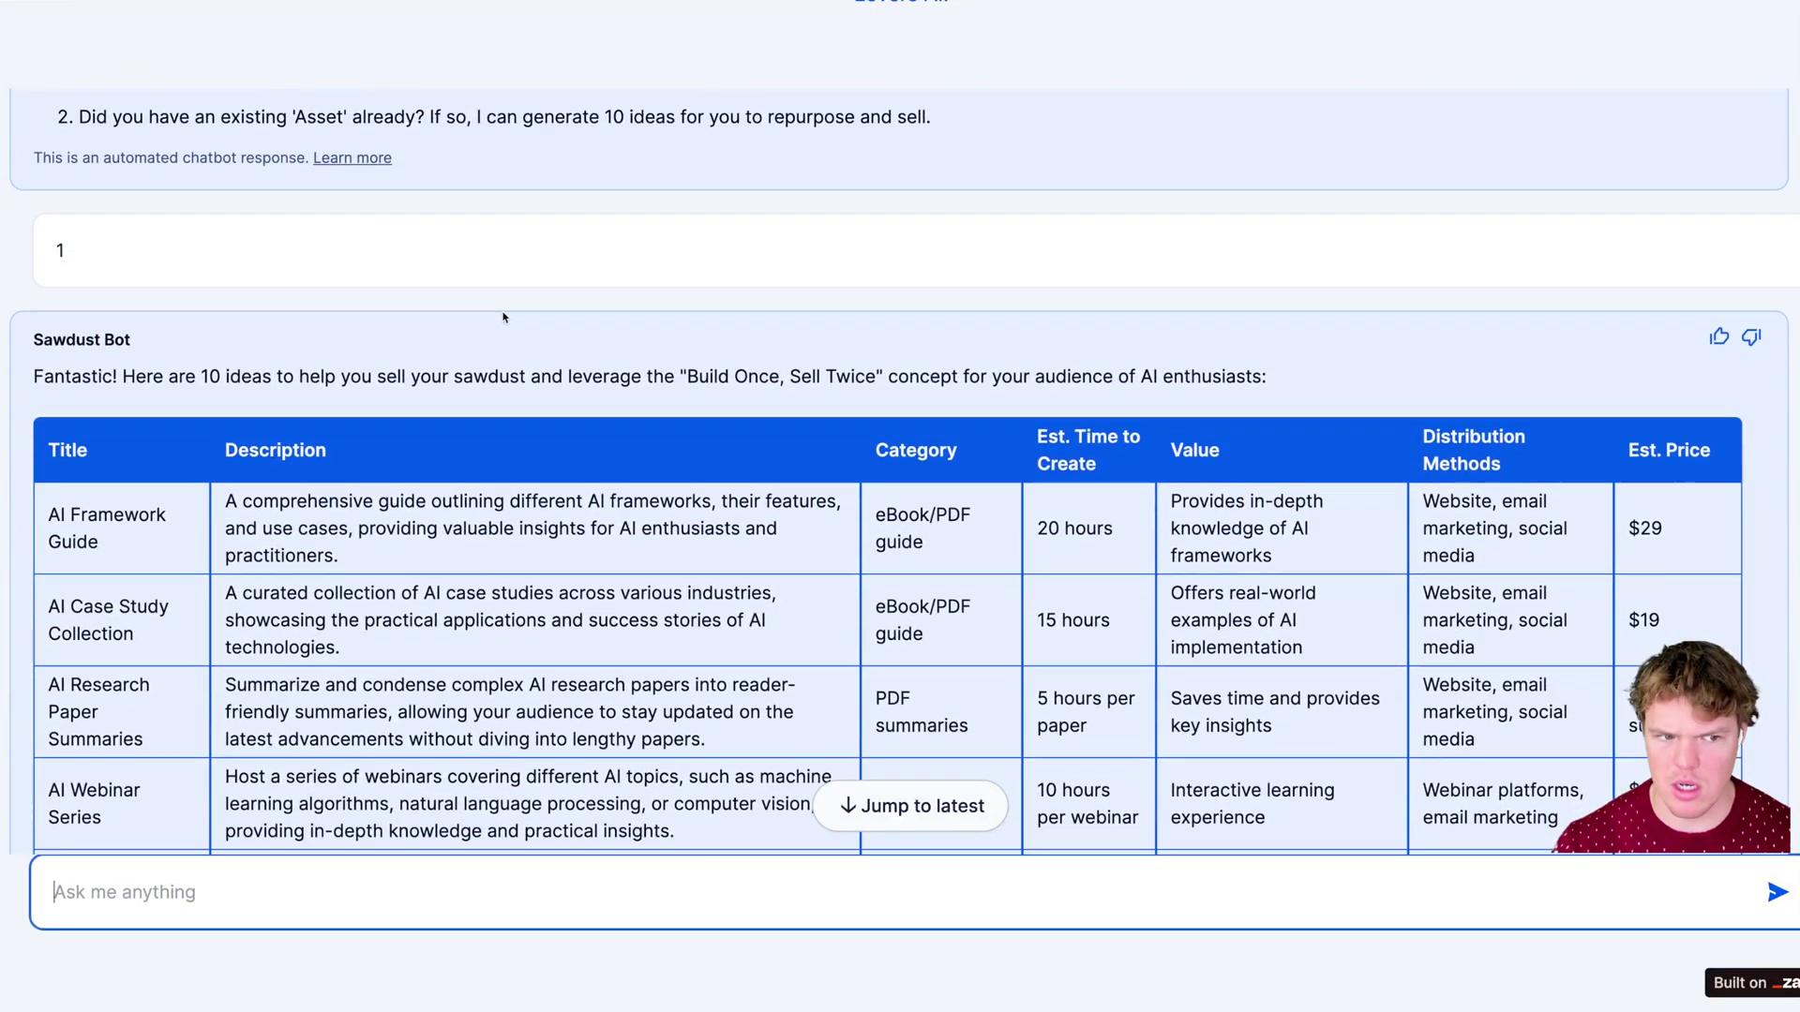
pyautogui.scroll(-1, 503, 316)
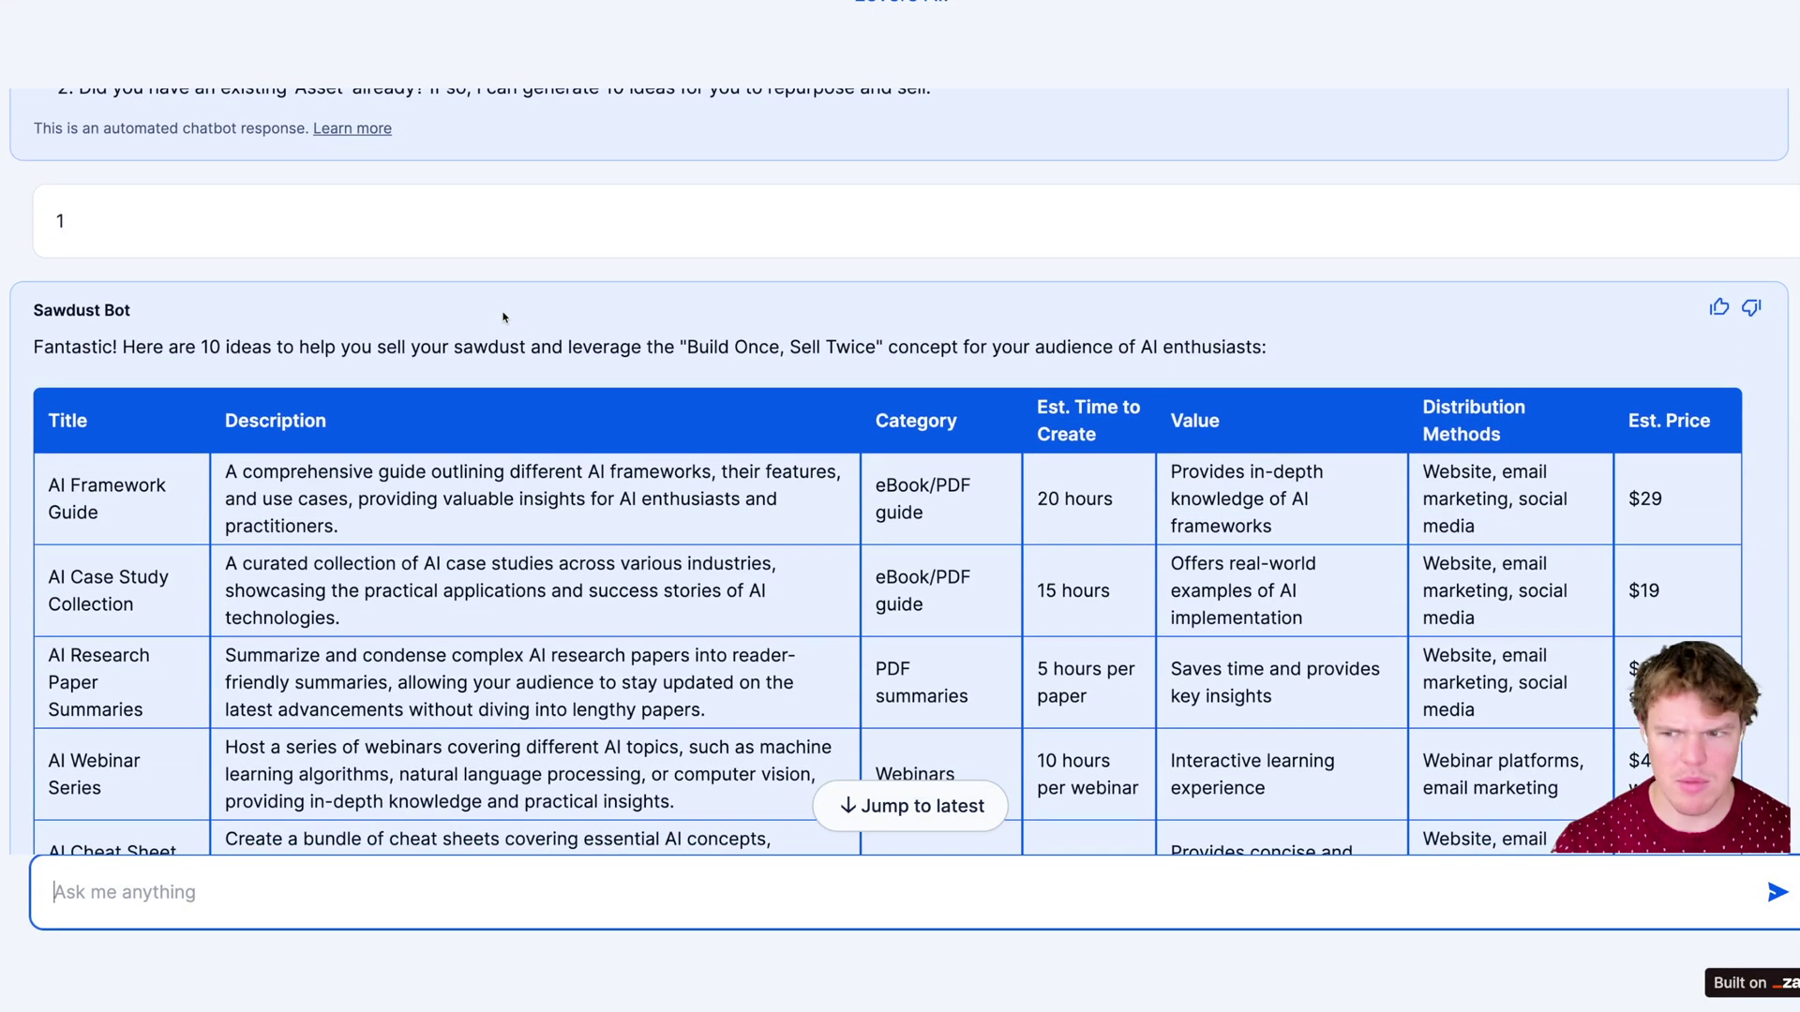
pyautogui.scroll(-8, 504, 317)
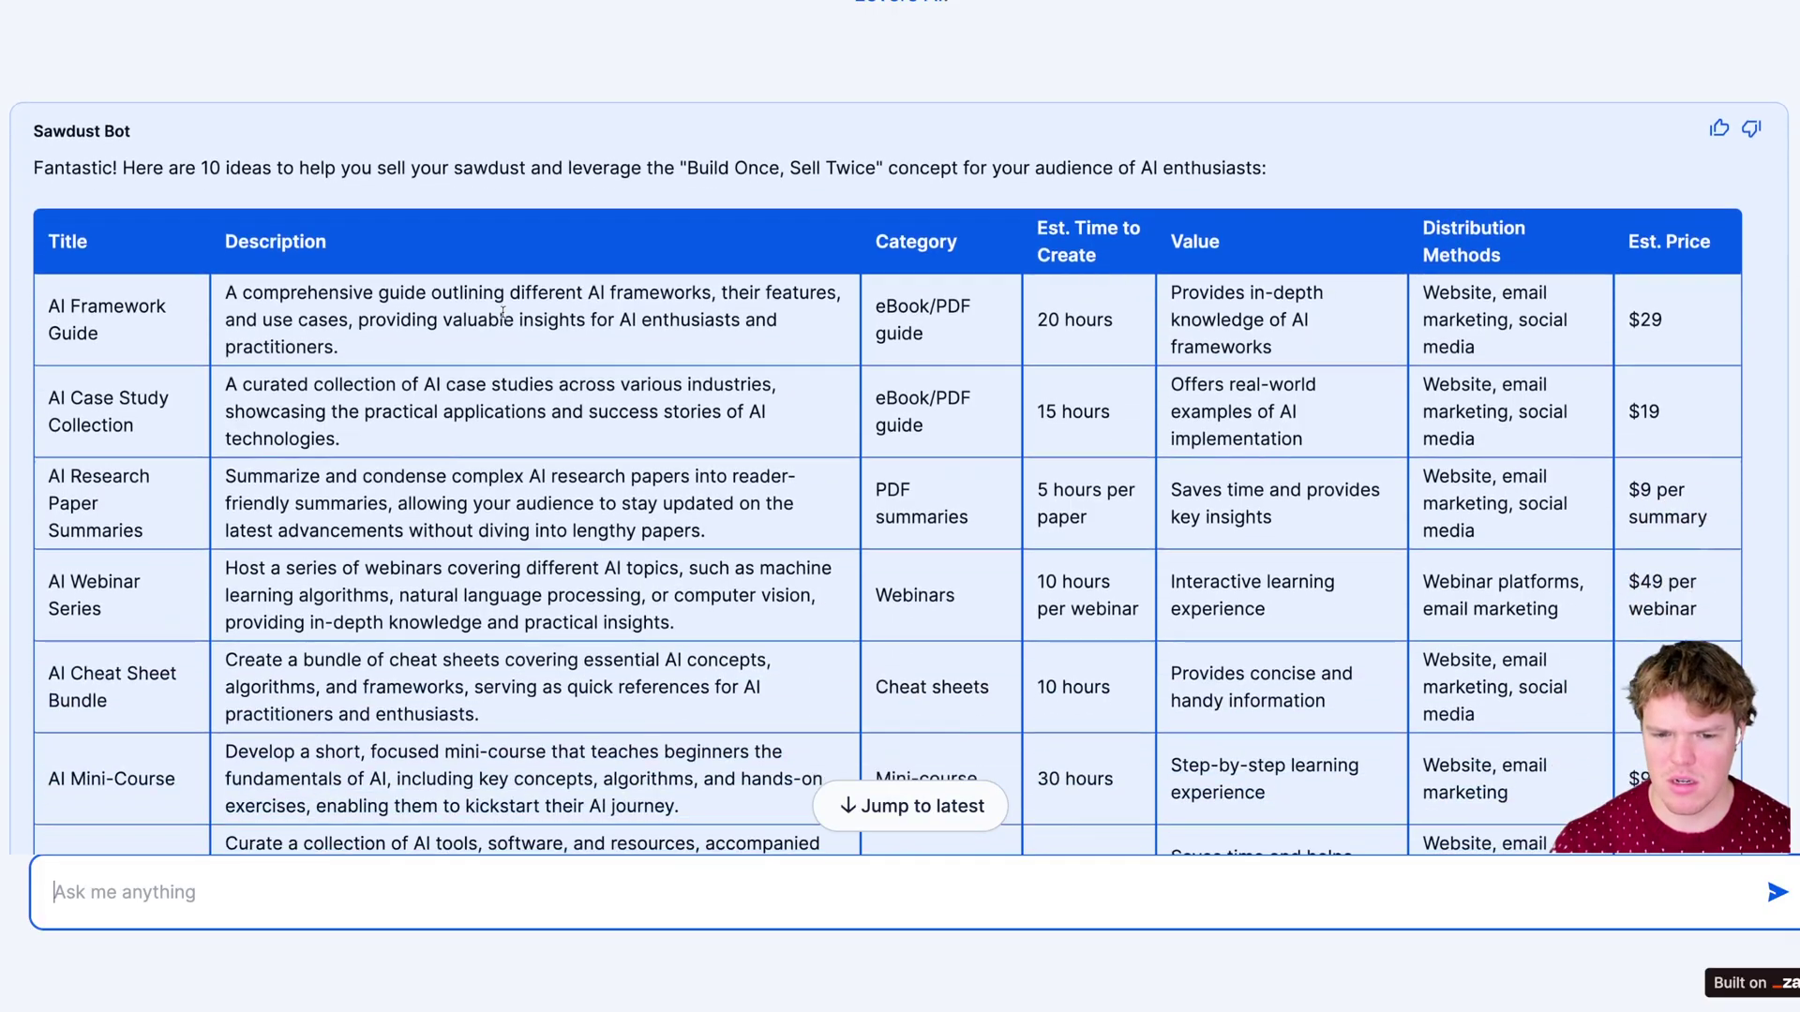
pyautogui.scroll(-3, 503, 317)
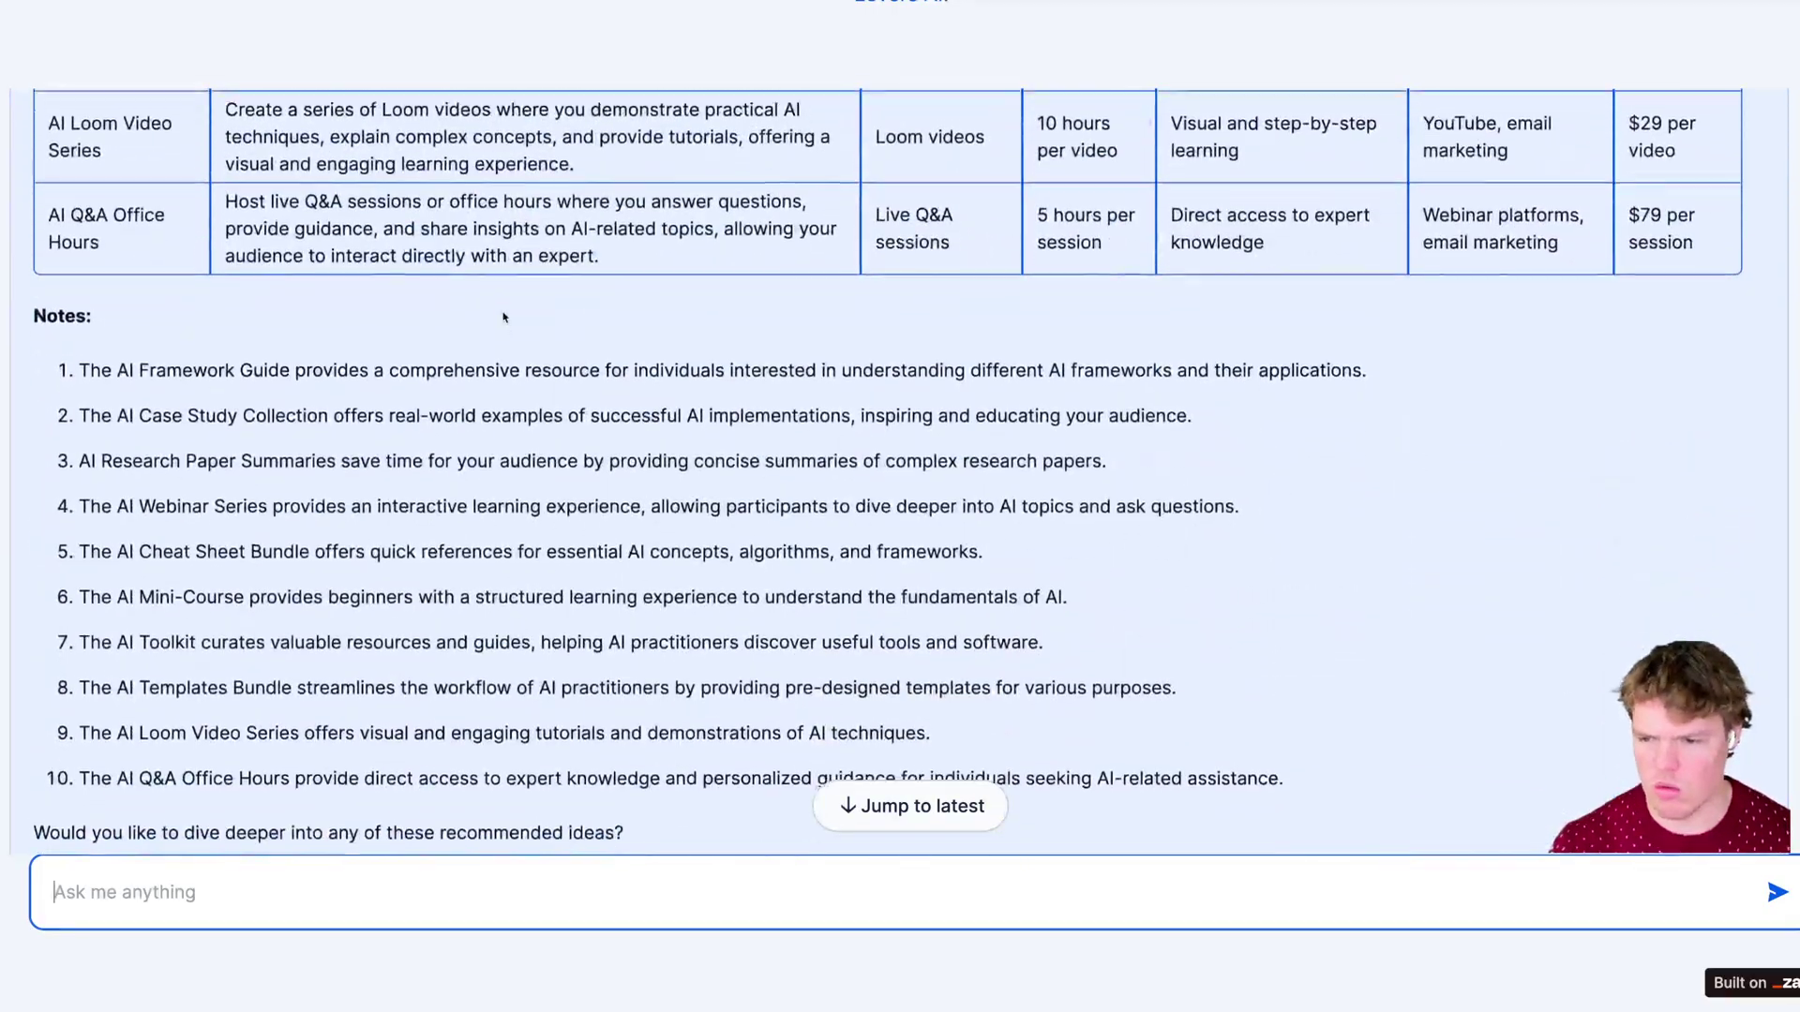
pyautogui.scroll(10, 503, 317)
pyautogui.scroll(3, 503, 317)
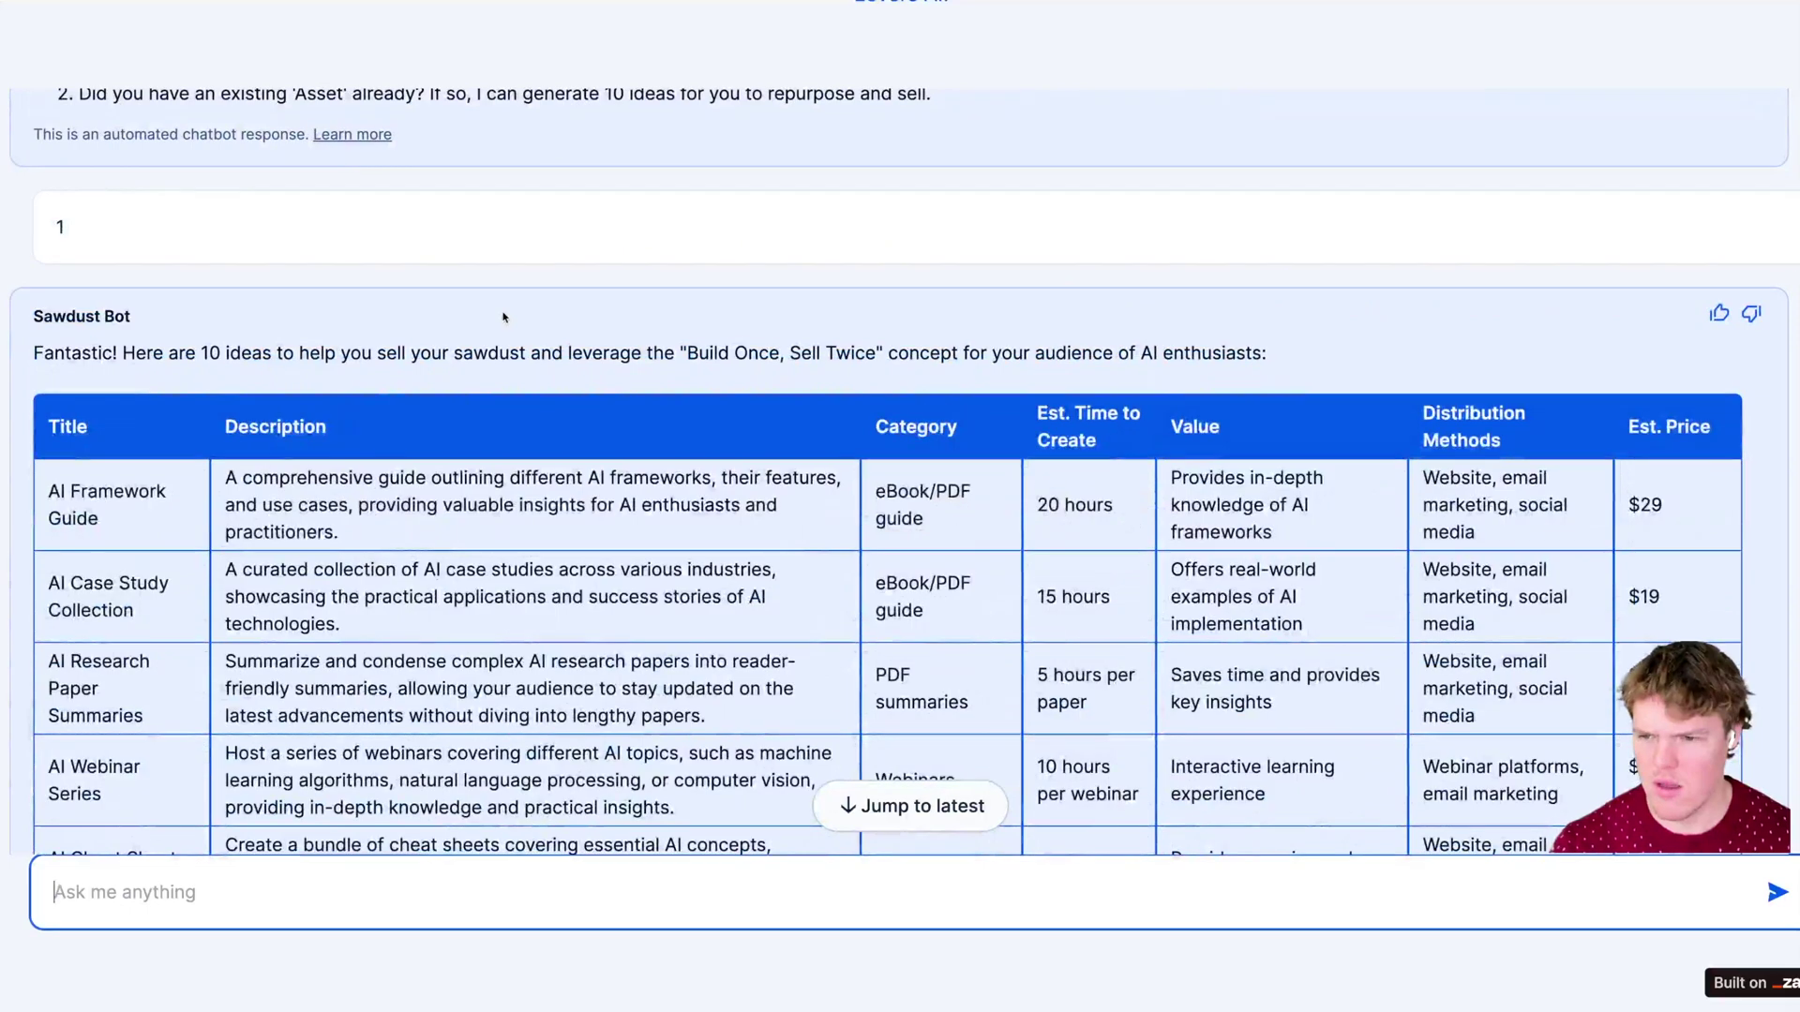
pyautogui.scroll(-2, 504, 317)
pyautogui.scroll(-1, 503, 317)
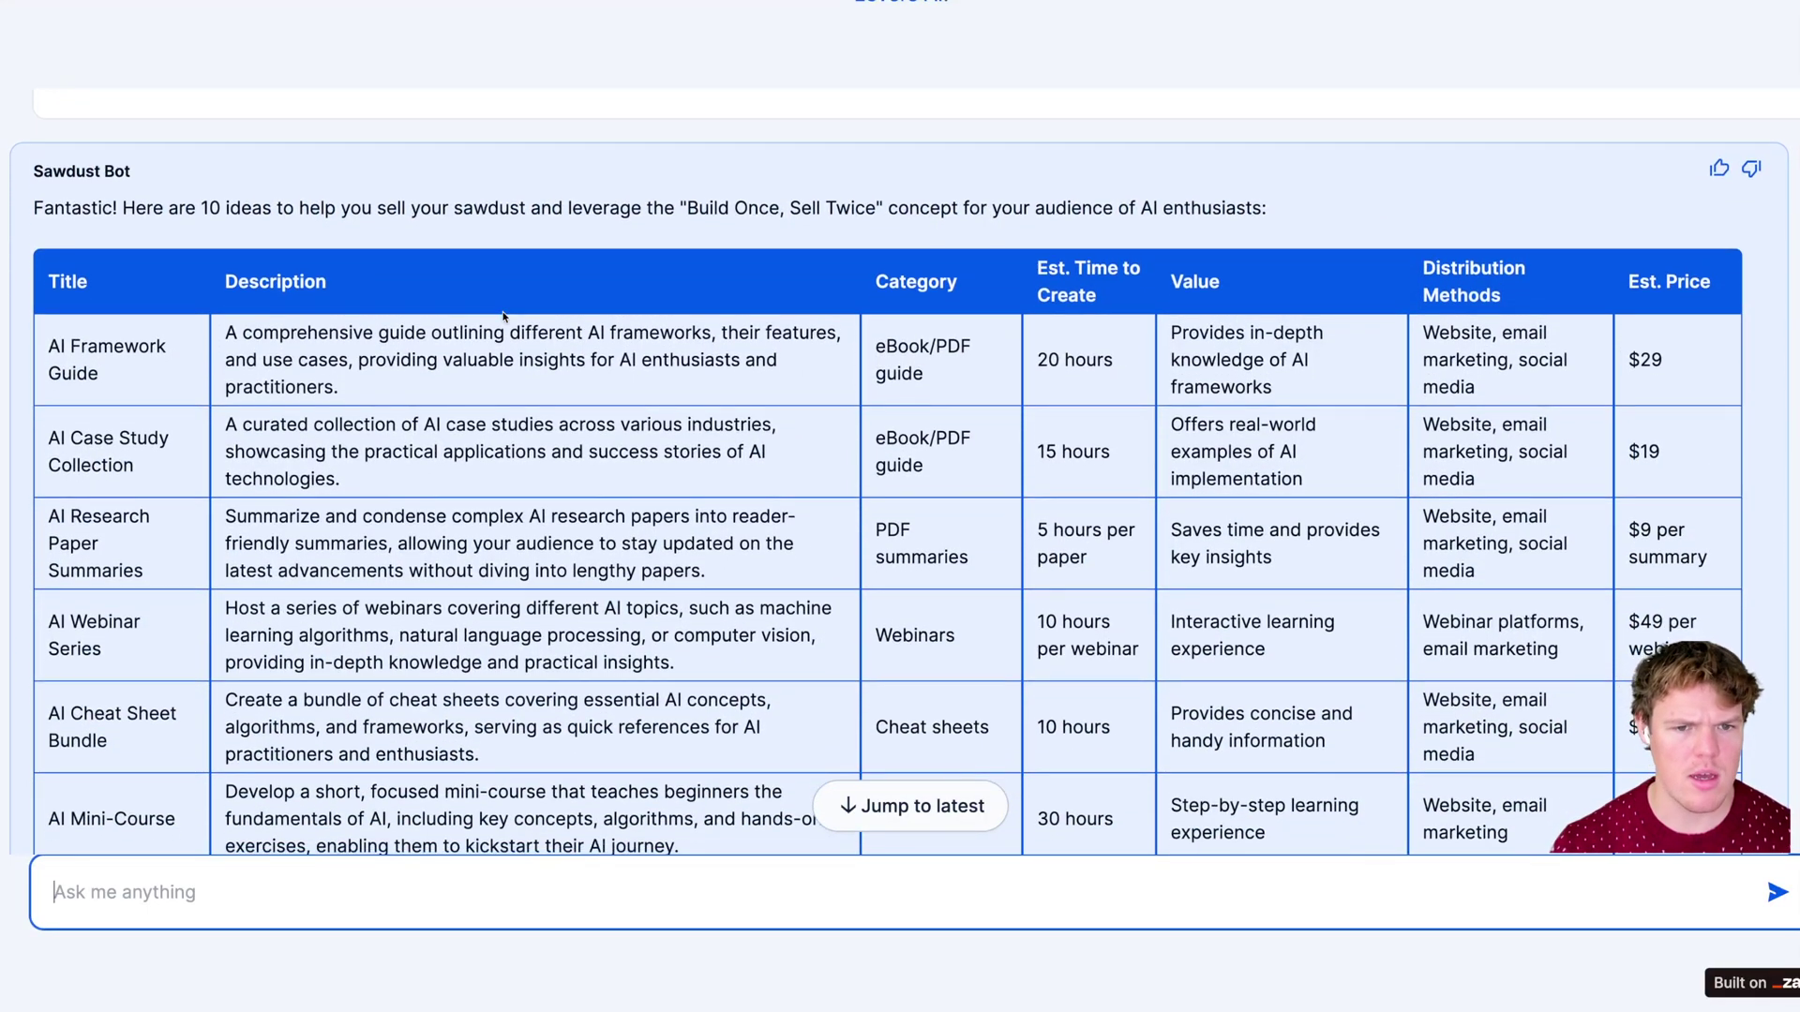
pyautogui.scroll(-2, 503, 317)
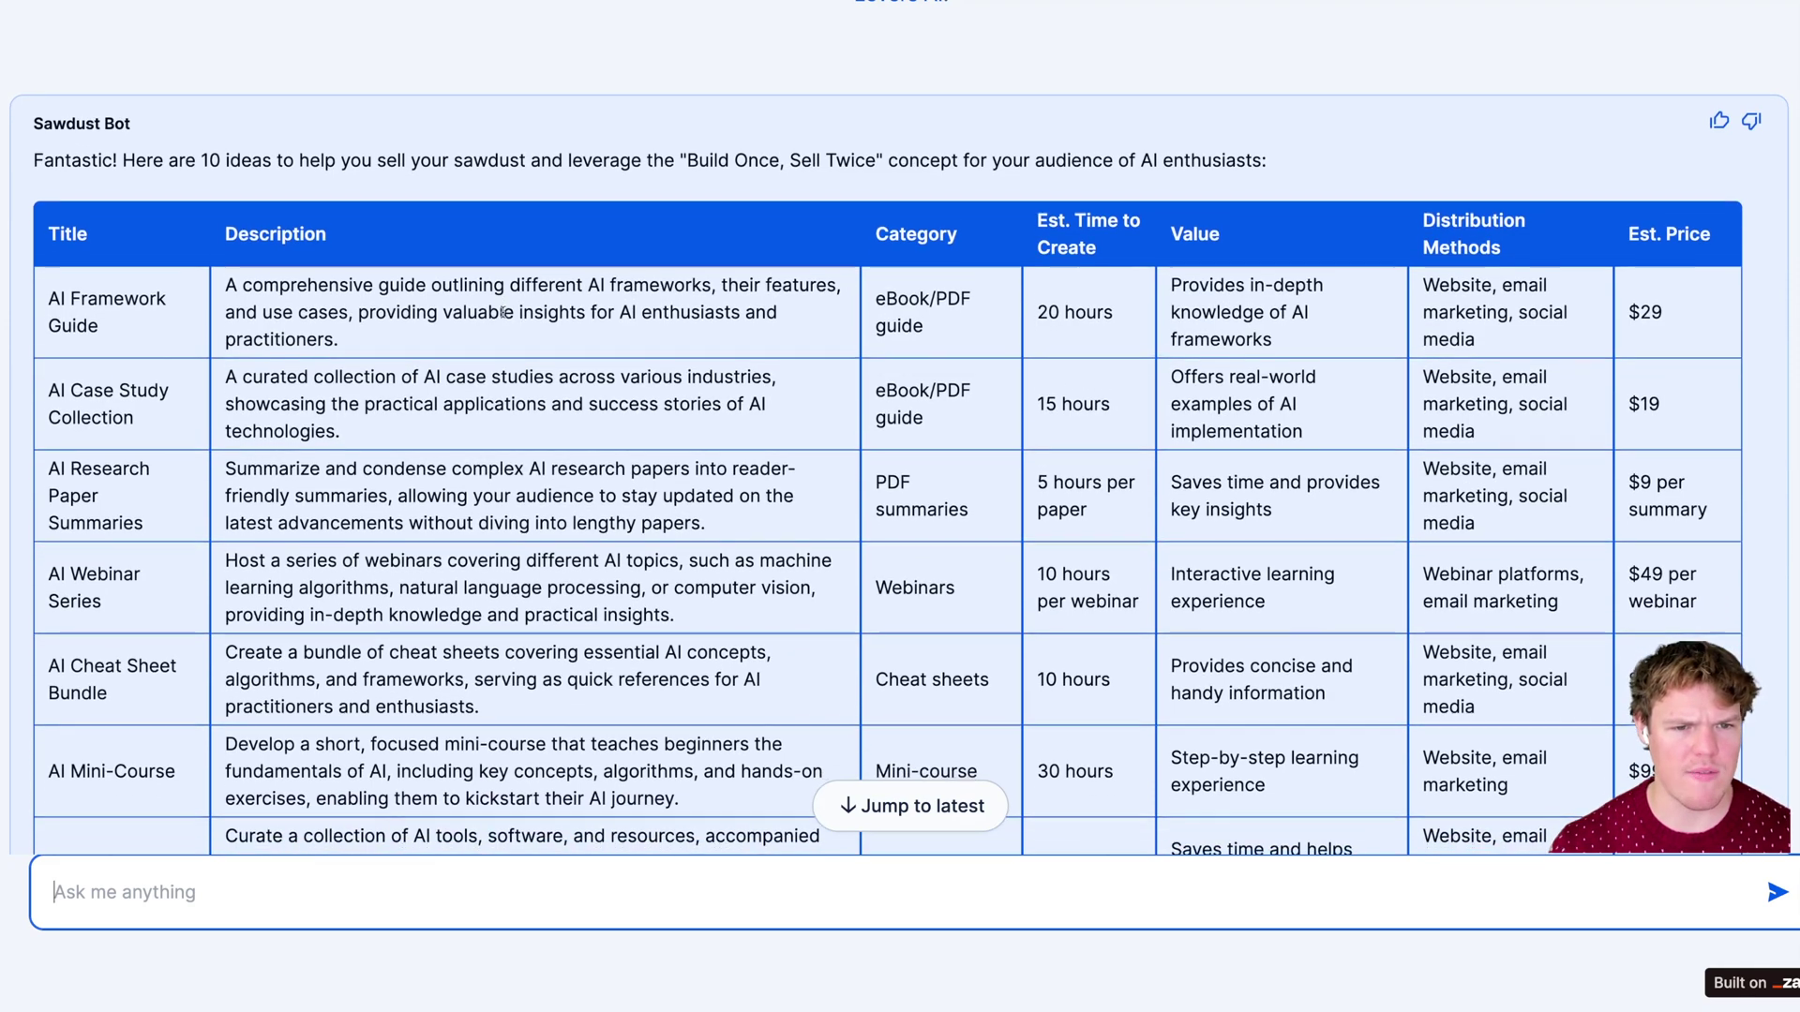
pyautogui.scroll(-3, 504, 312)
pyautogui.scroll(-2, 503, 312)
pyautogui.scroll(2, 501, 413)
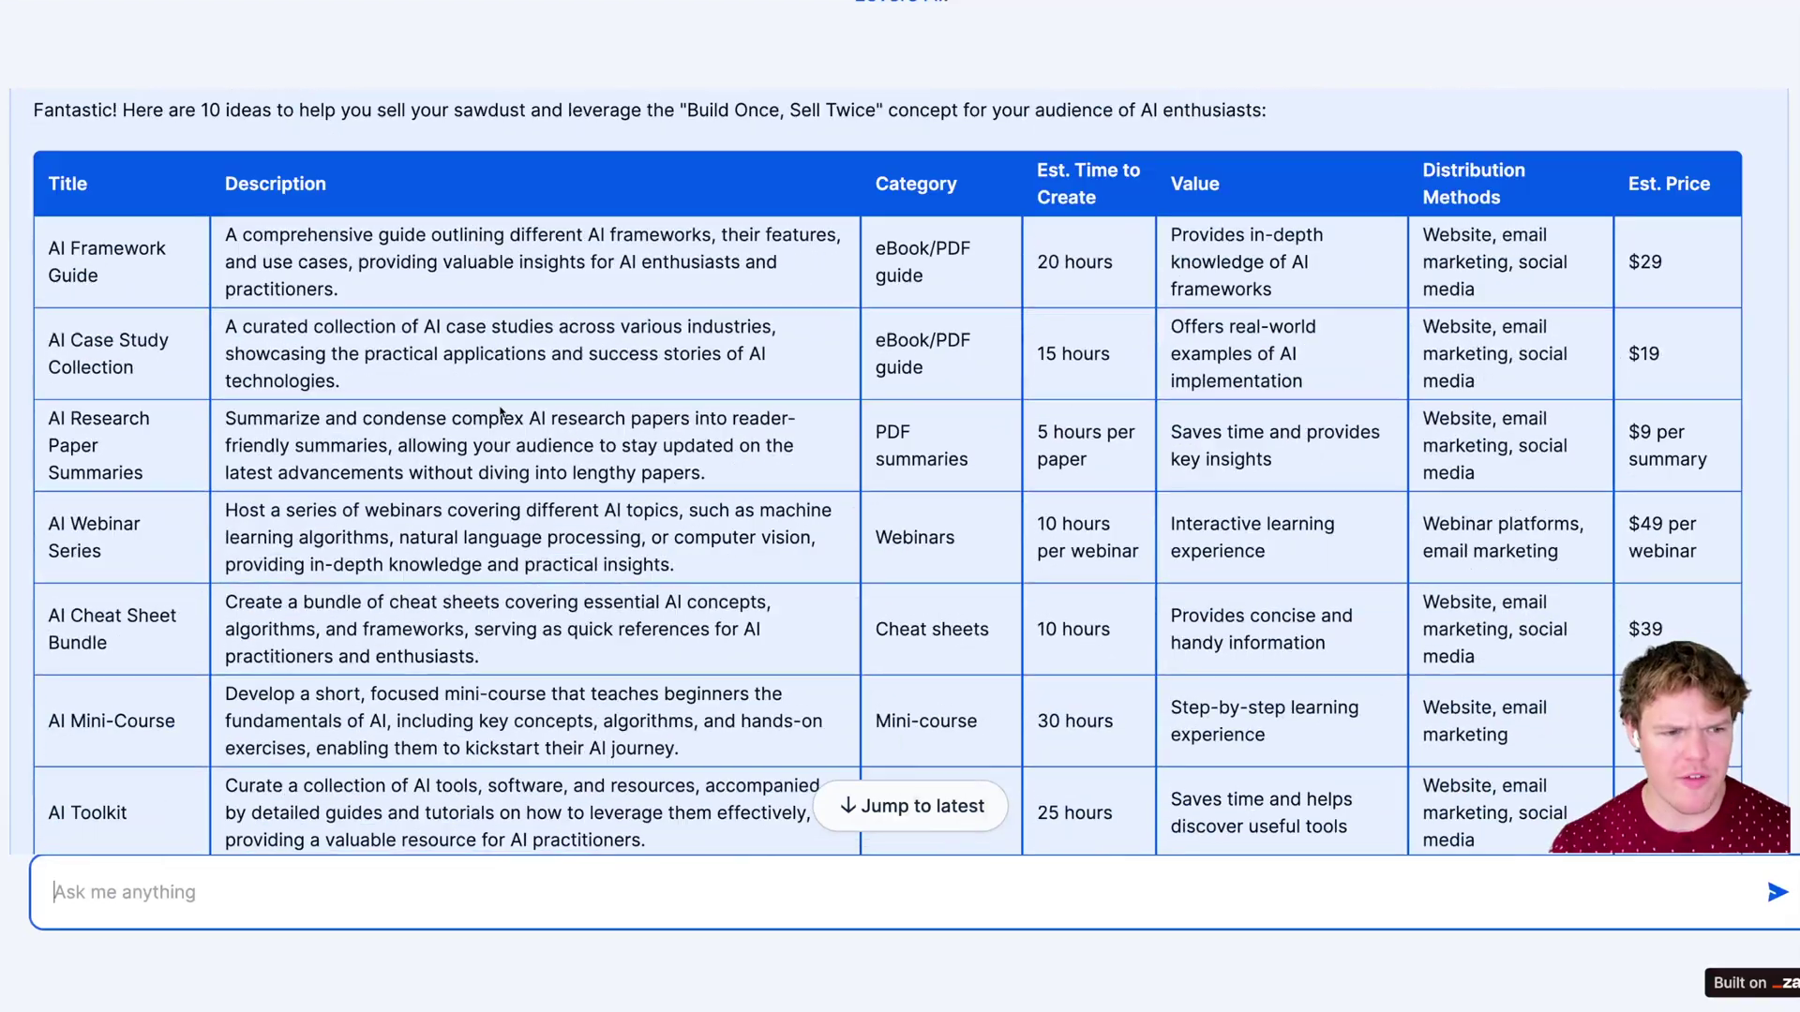
pyautogui.scroll(-8, 501, 413)
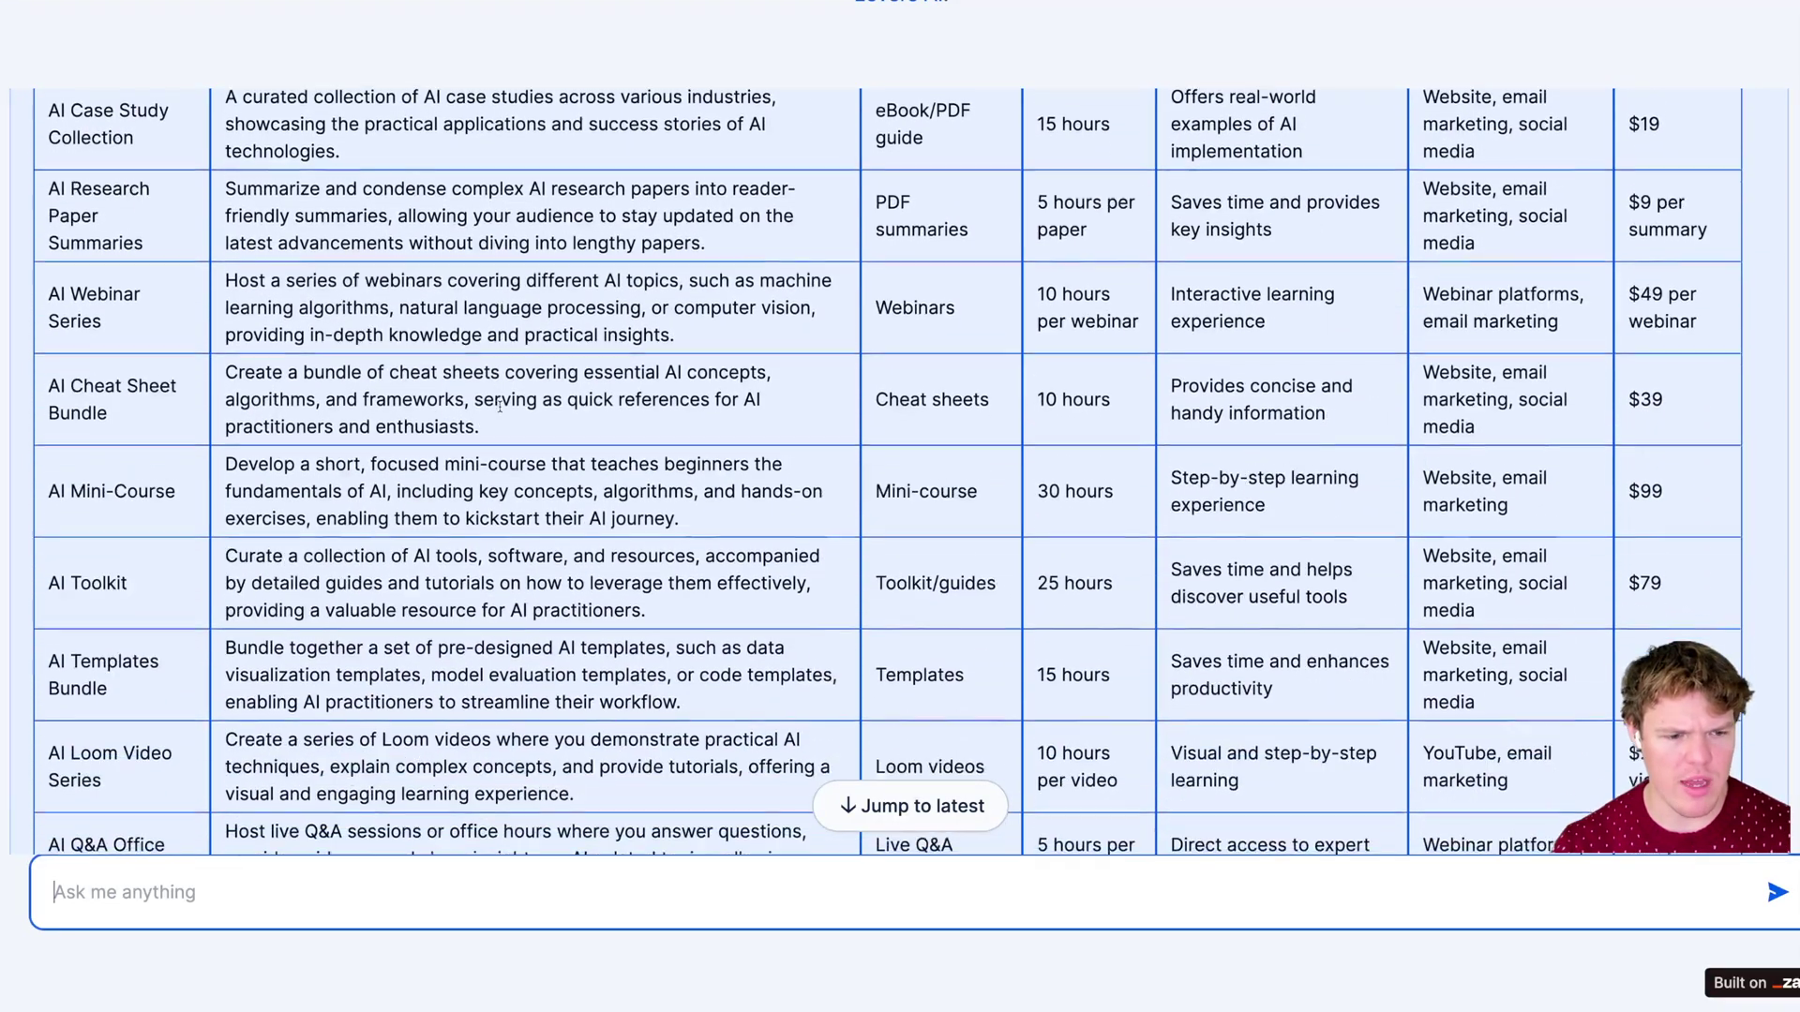
pyautogui.scroll(-3, 500, 410)
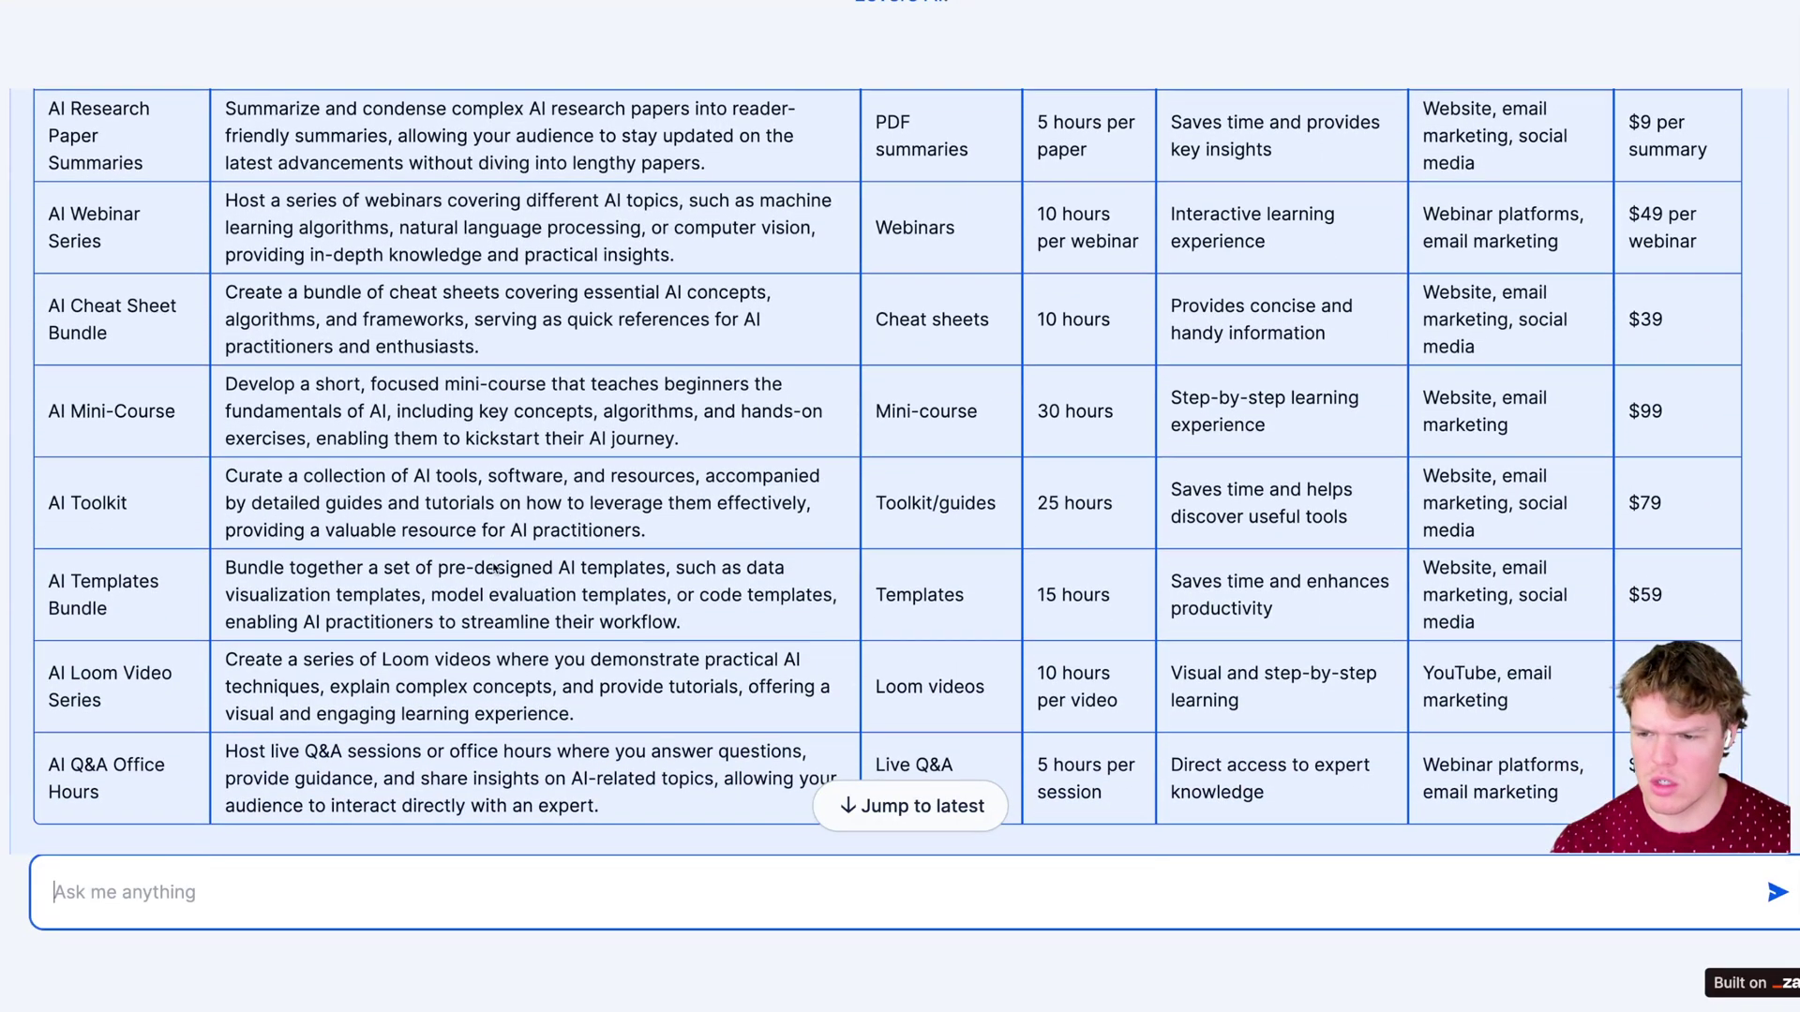
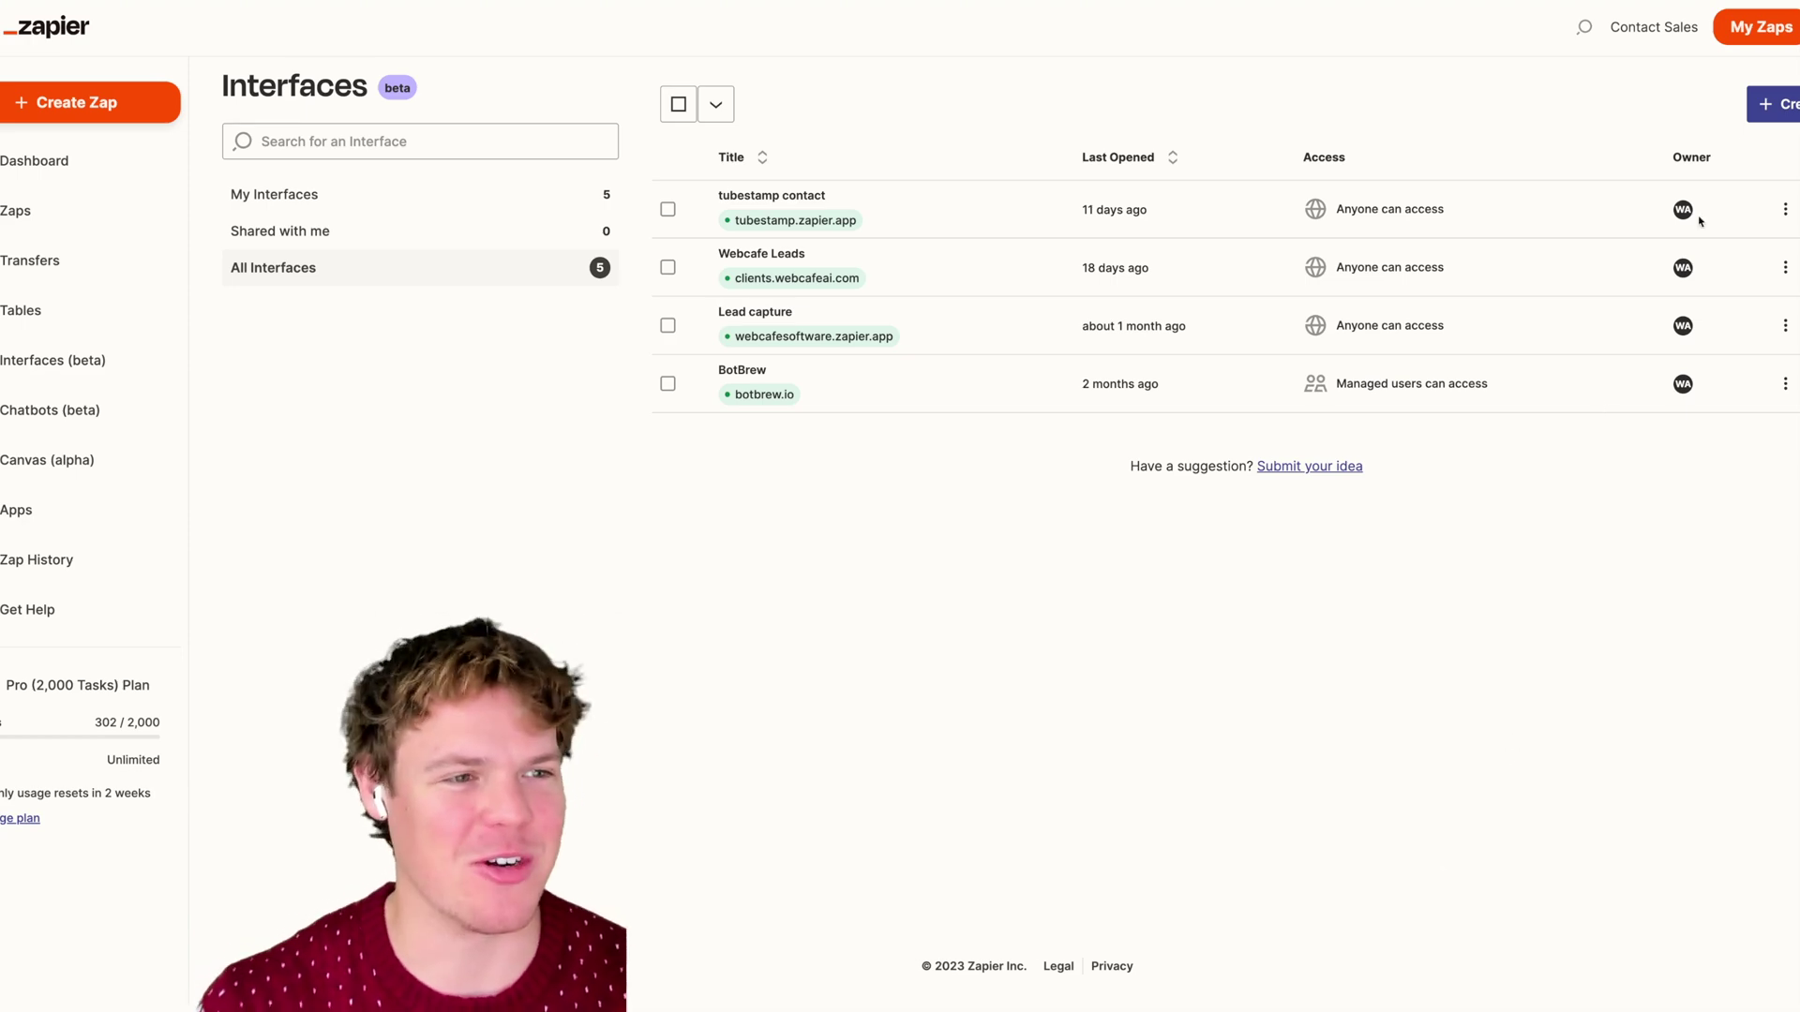
# - Start a new interface and browse the Customer support, Data management and Lead Management templates
pyautogui.click(1772, 104)
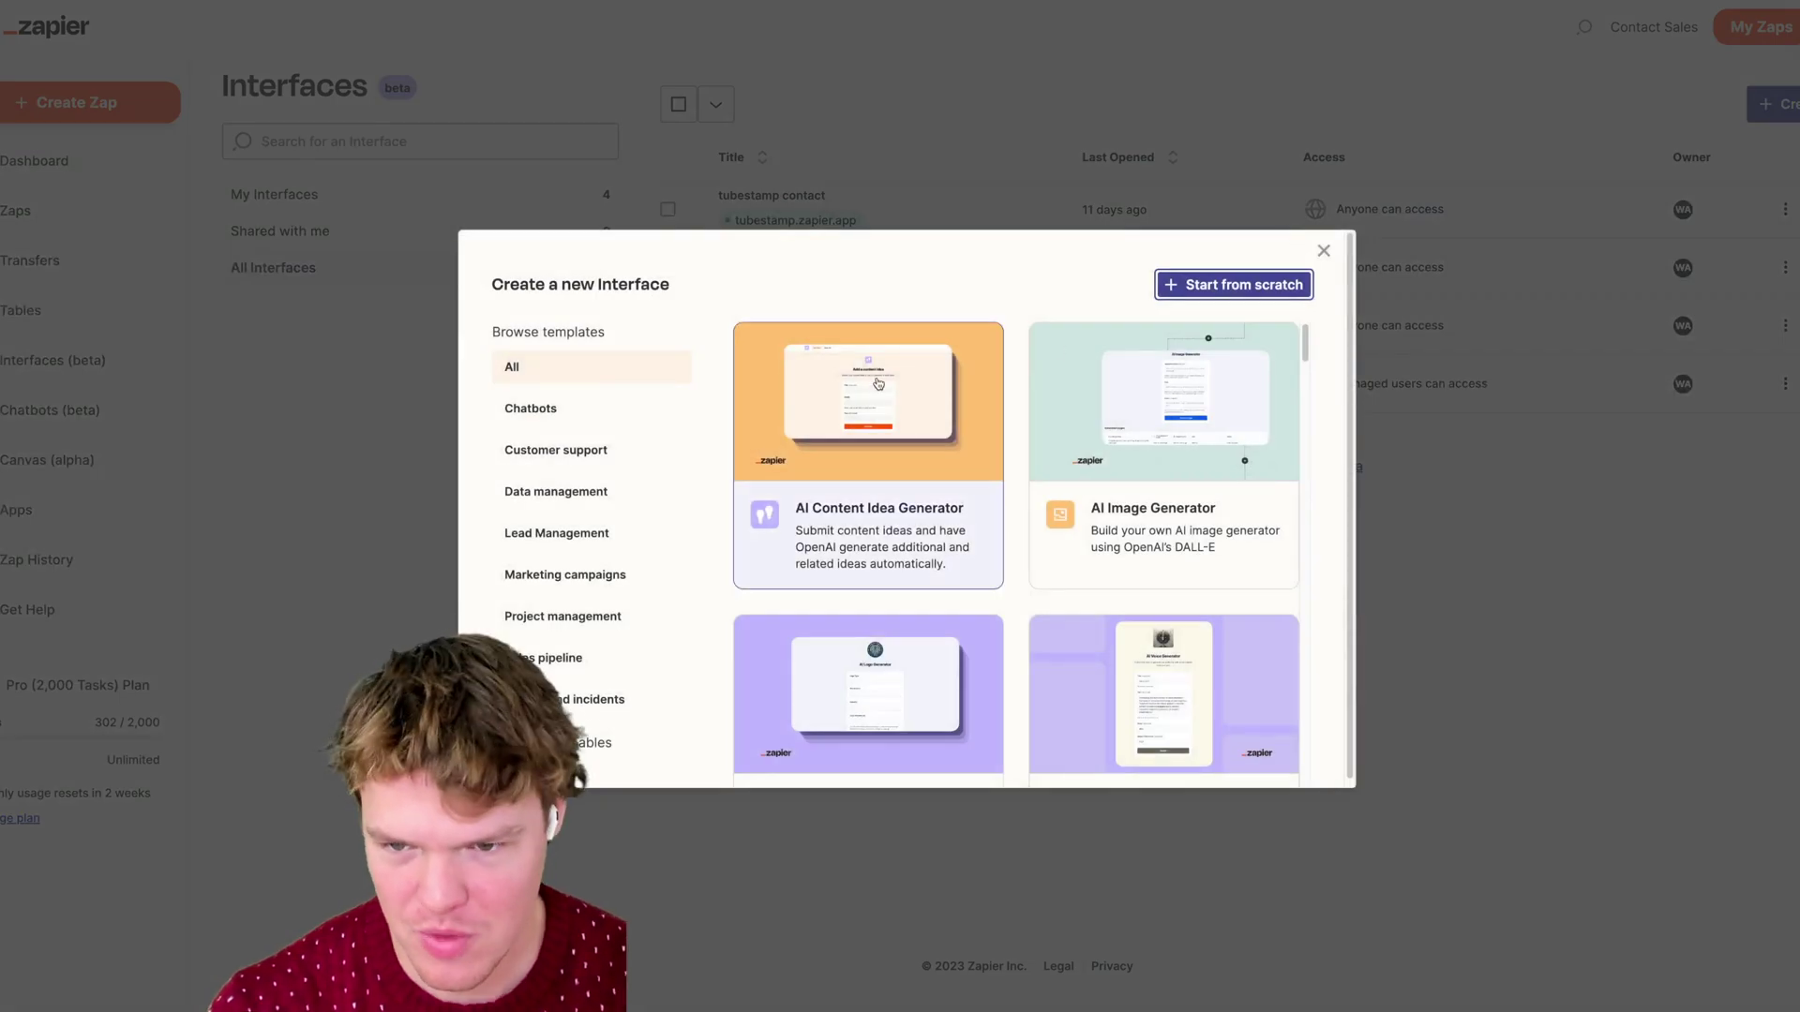
pyautogui.click(558, 449)
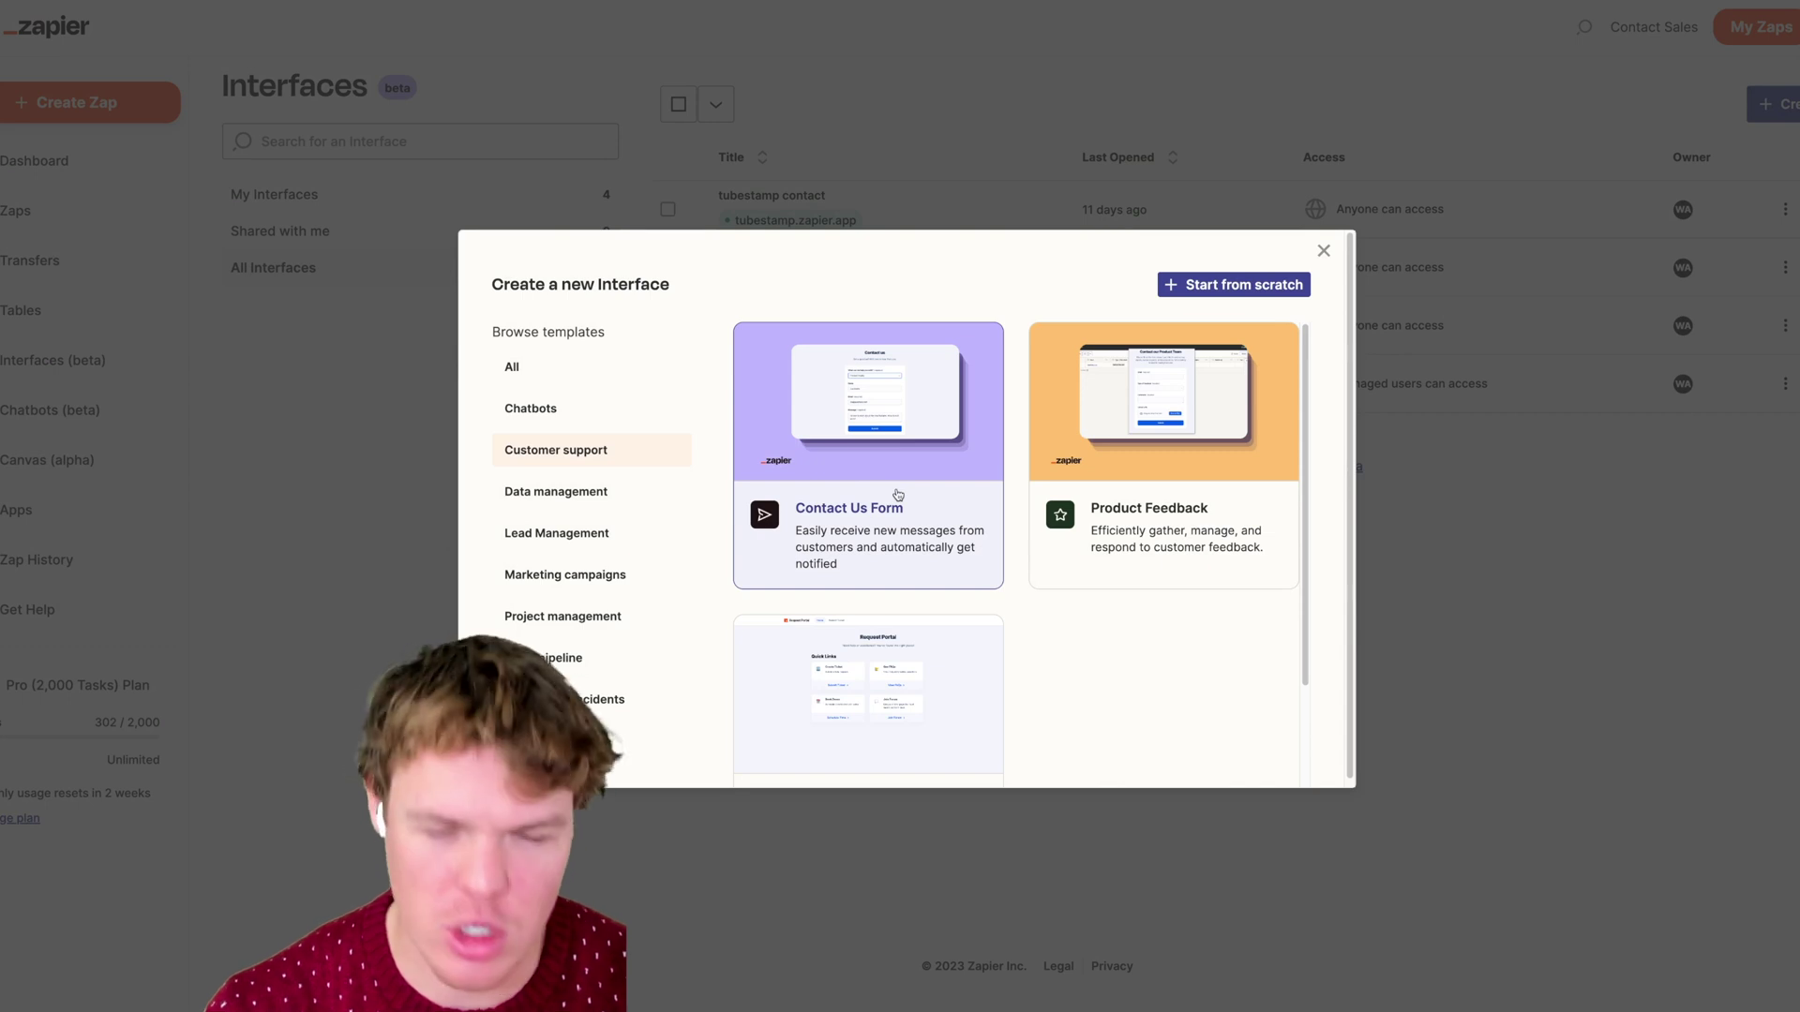
pyautogui.scroll(-2, 898, 495)
pyautogui.scroll(2, 898, 495)
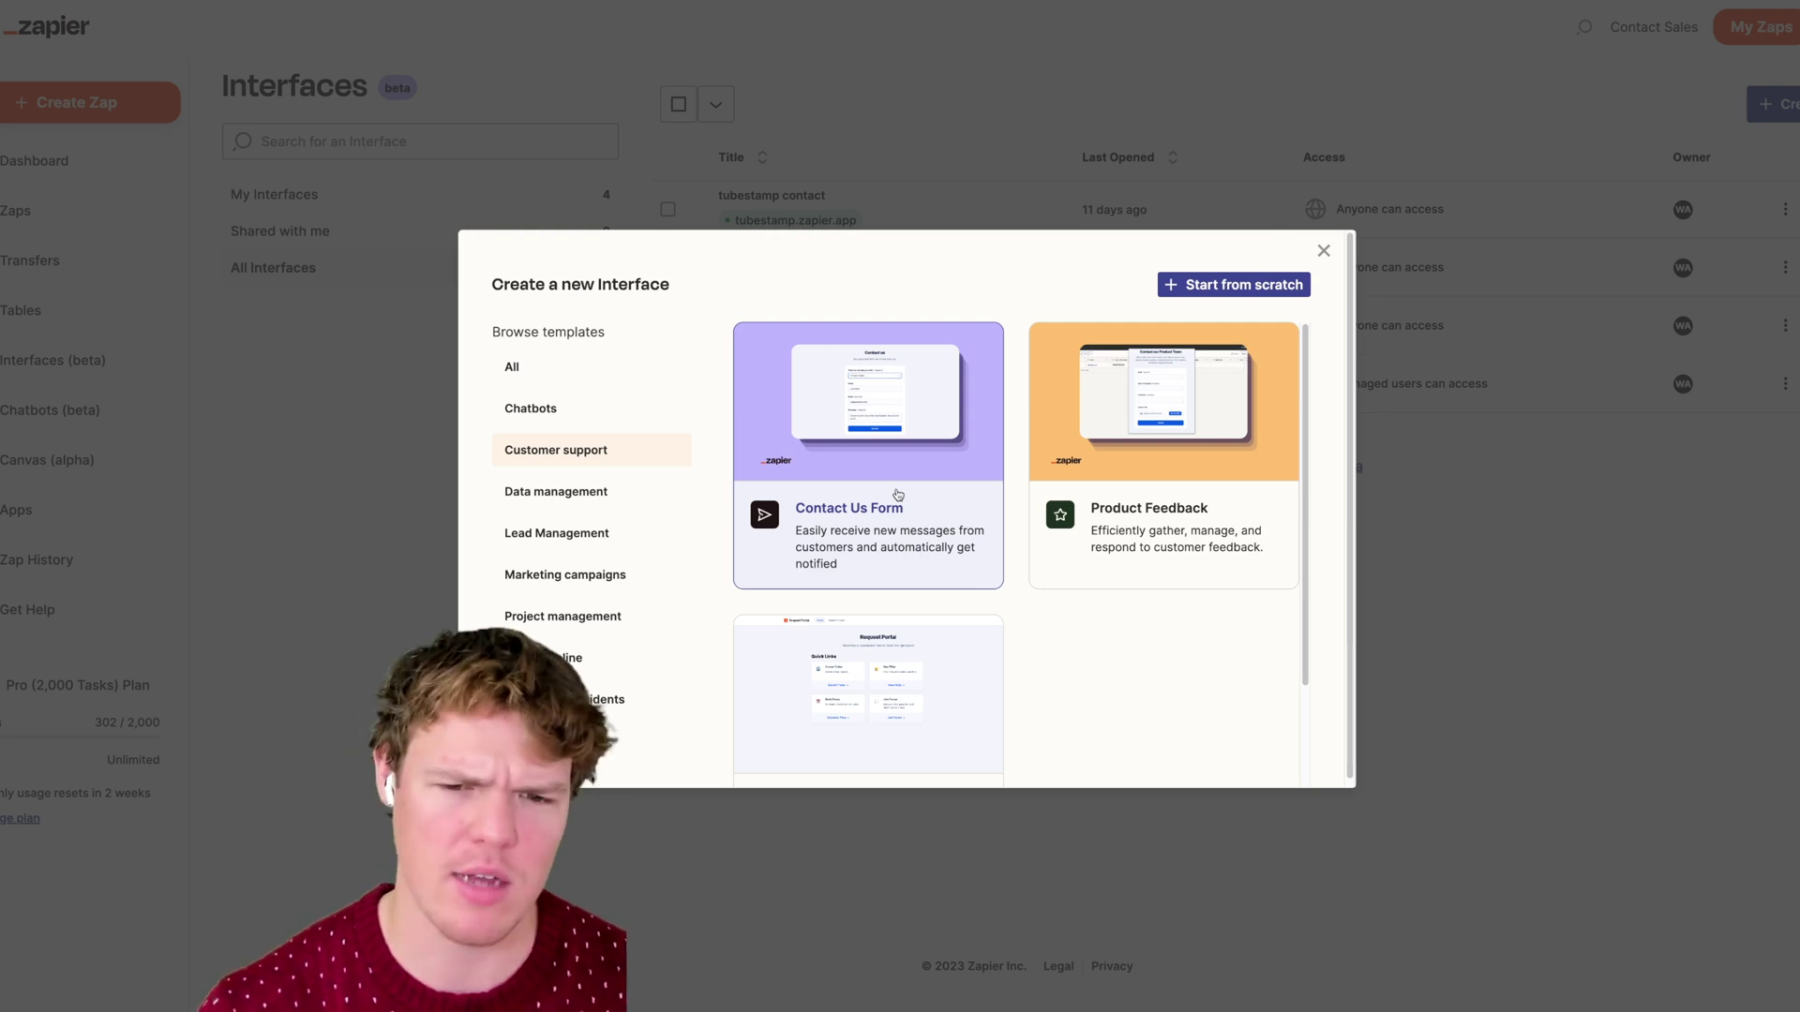
pyautogui.scroll(-2, 898, 495)
pyautogui.click(633, 495)
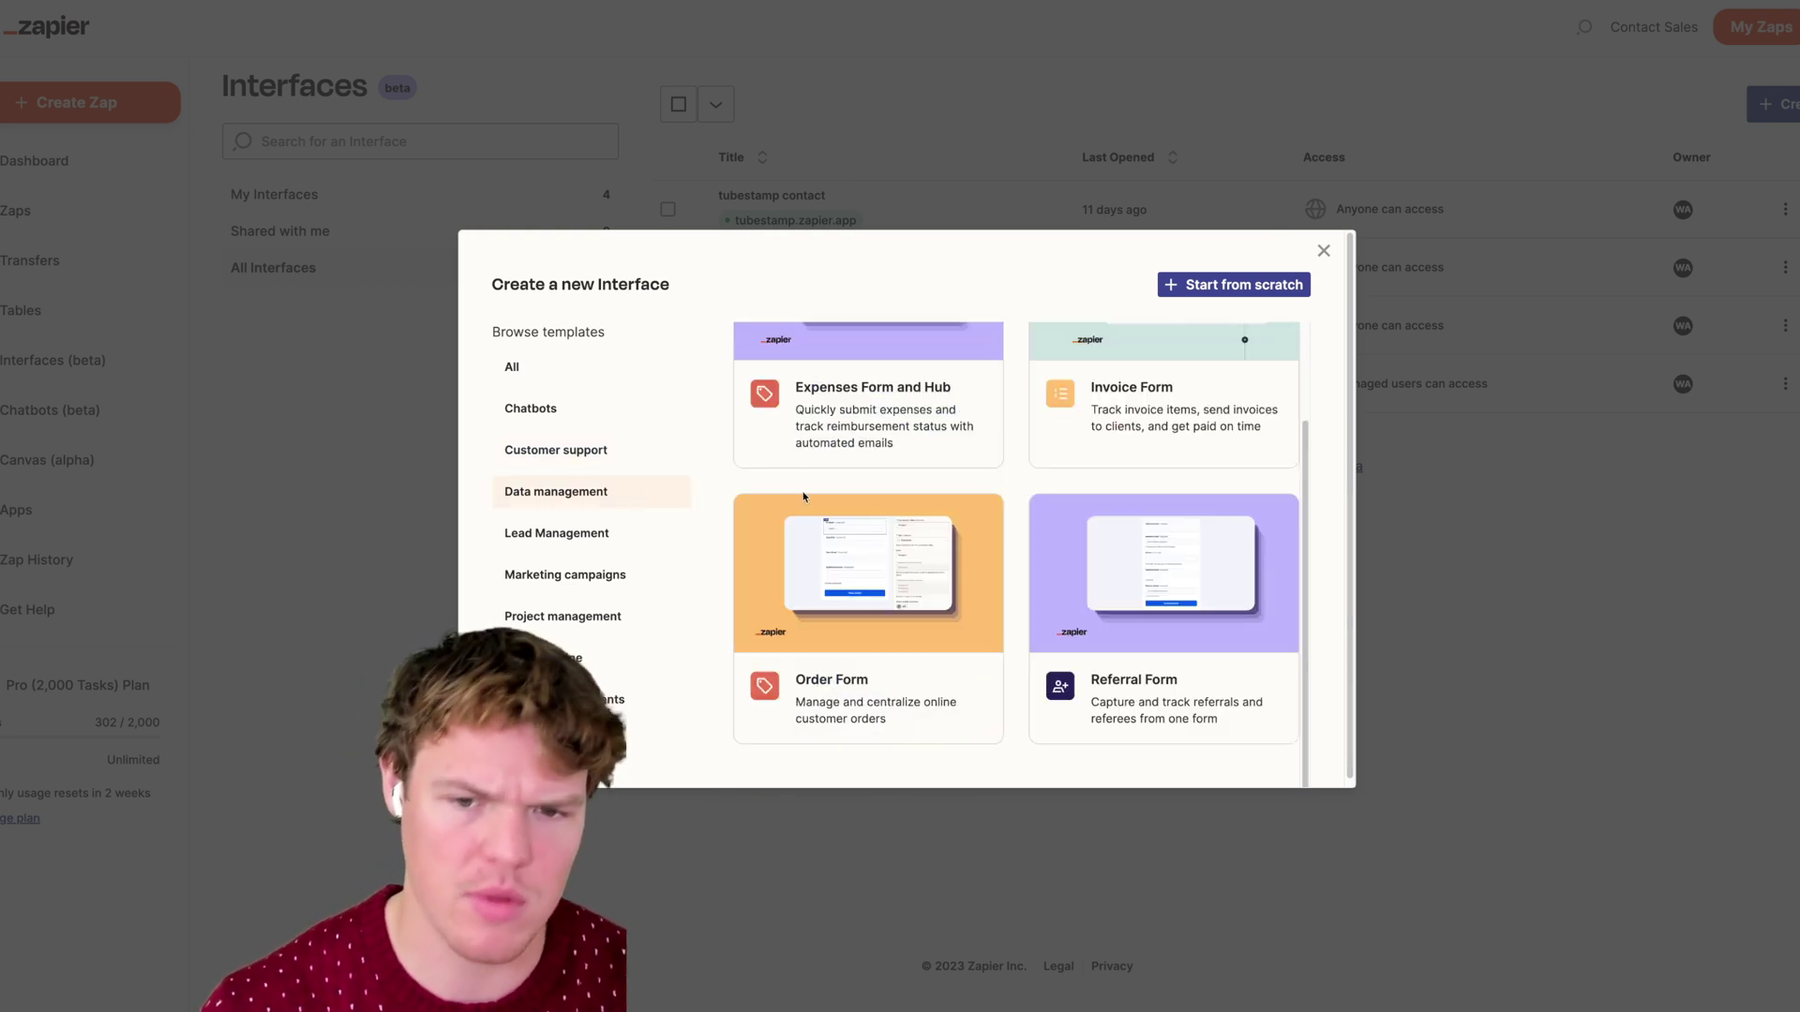
pyautogui.scroll(2, 803, 497)
pyautogui.scroll(-2, 1038, 592)
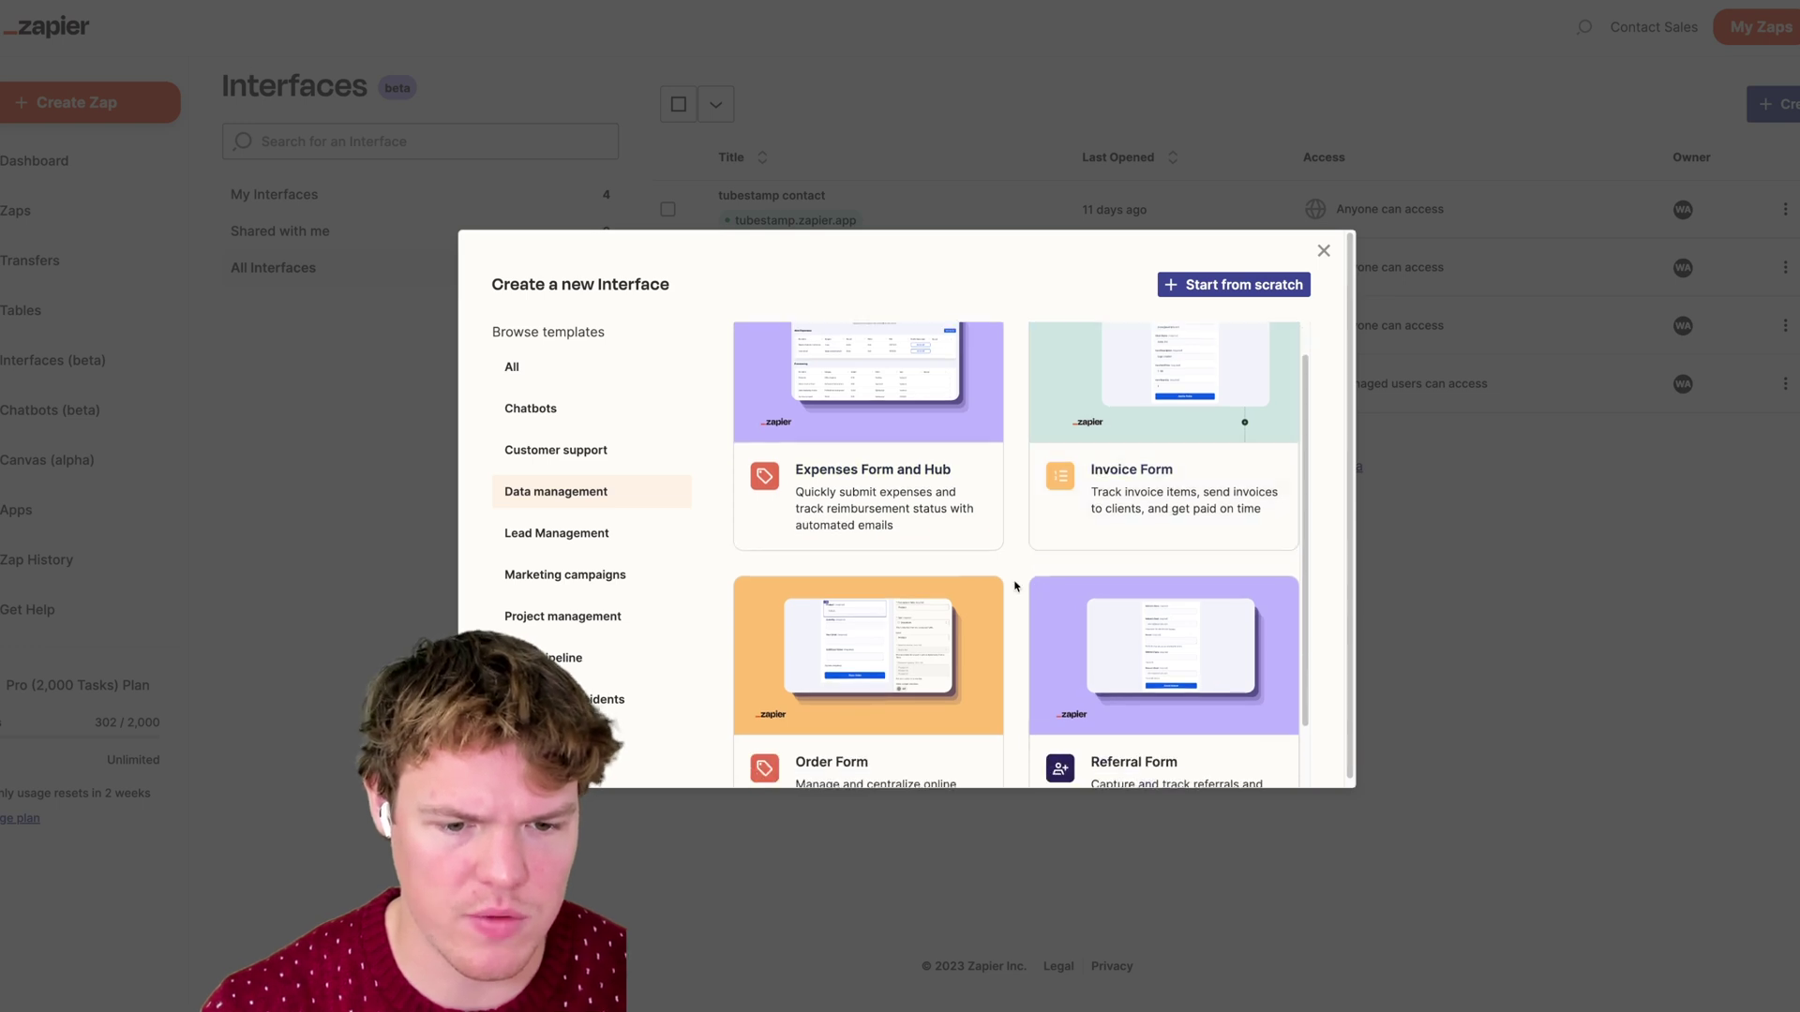
pyautogui.click(553, 521)
pyautogui.scroll(4, 811, 485)
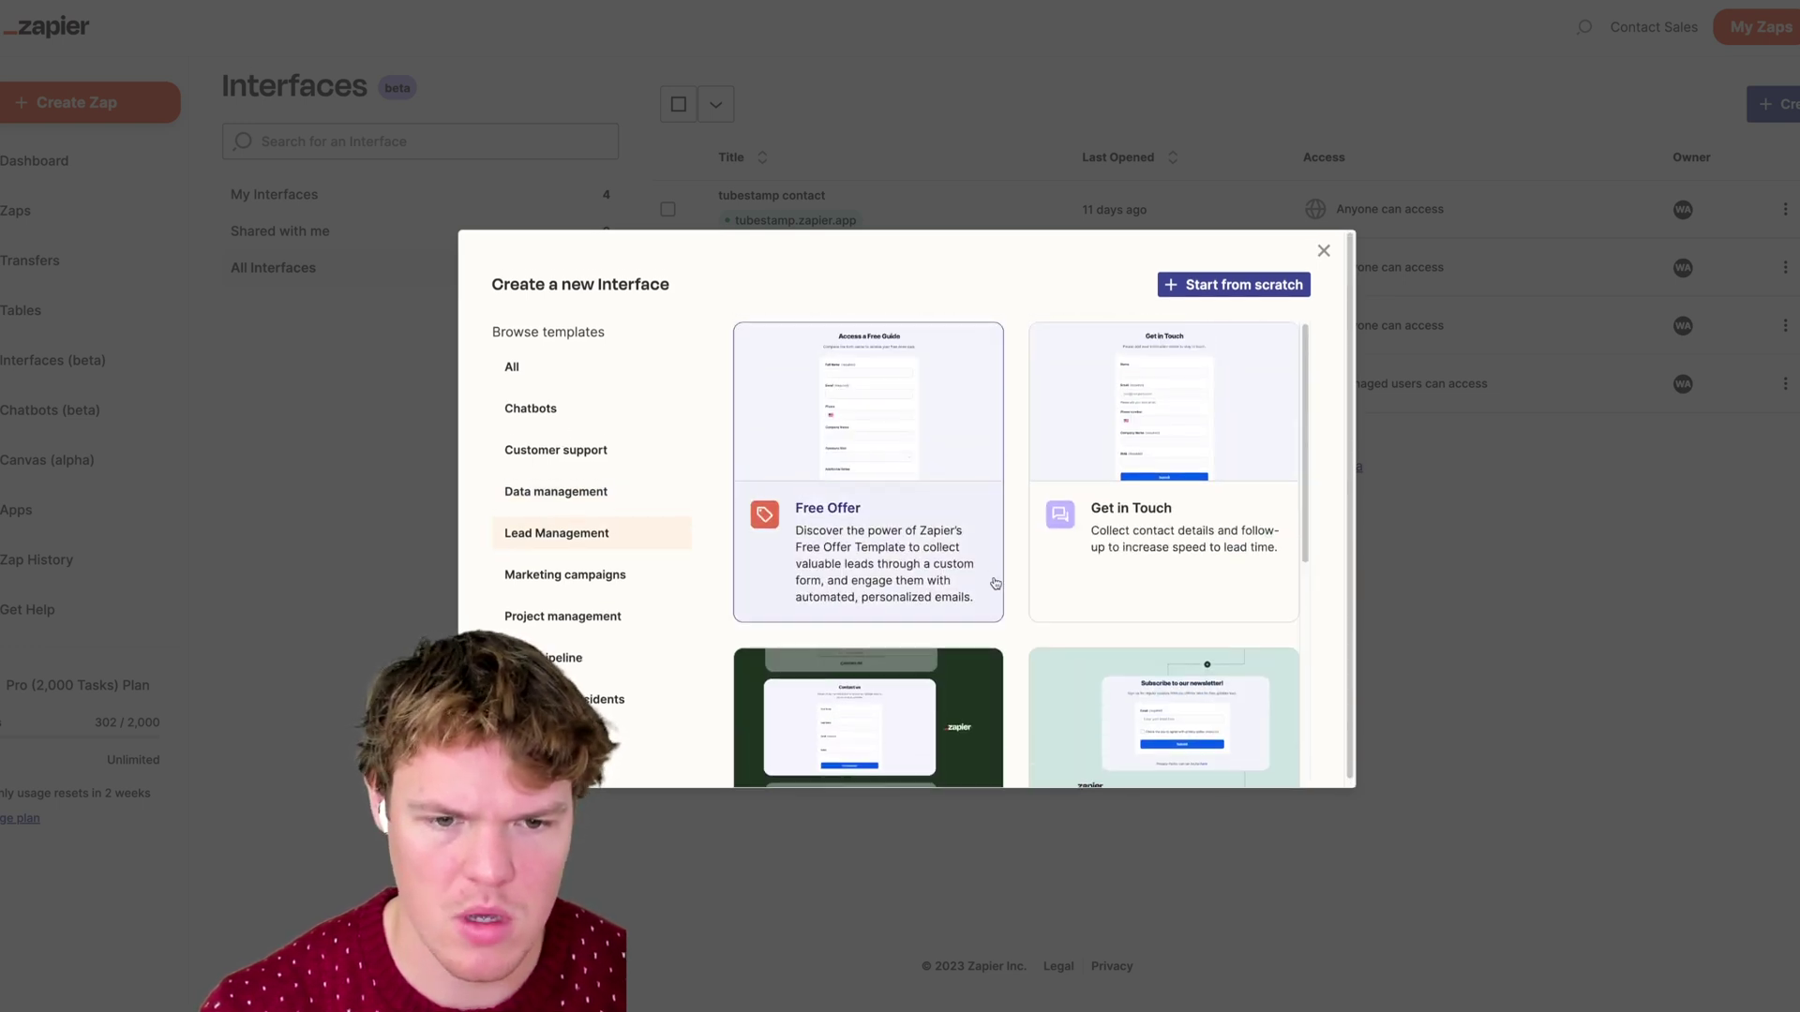
pyautogui.scroll(-6, 995, 583)
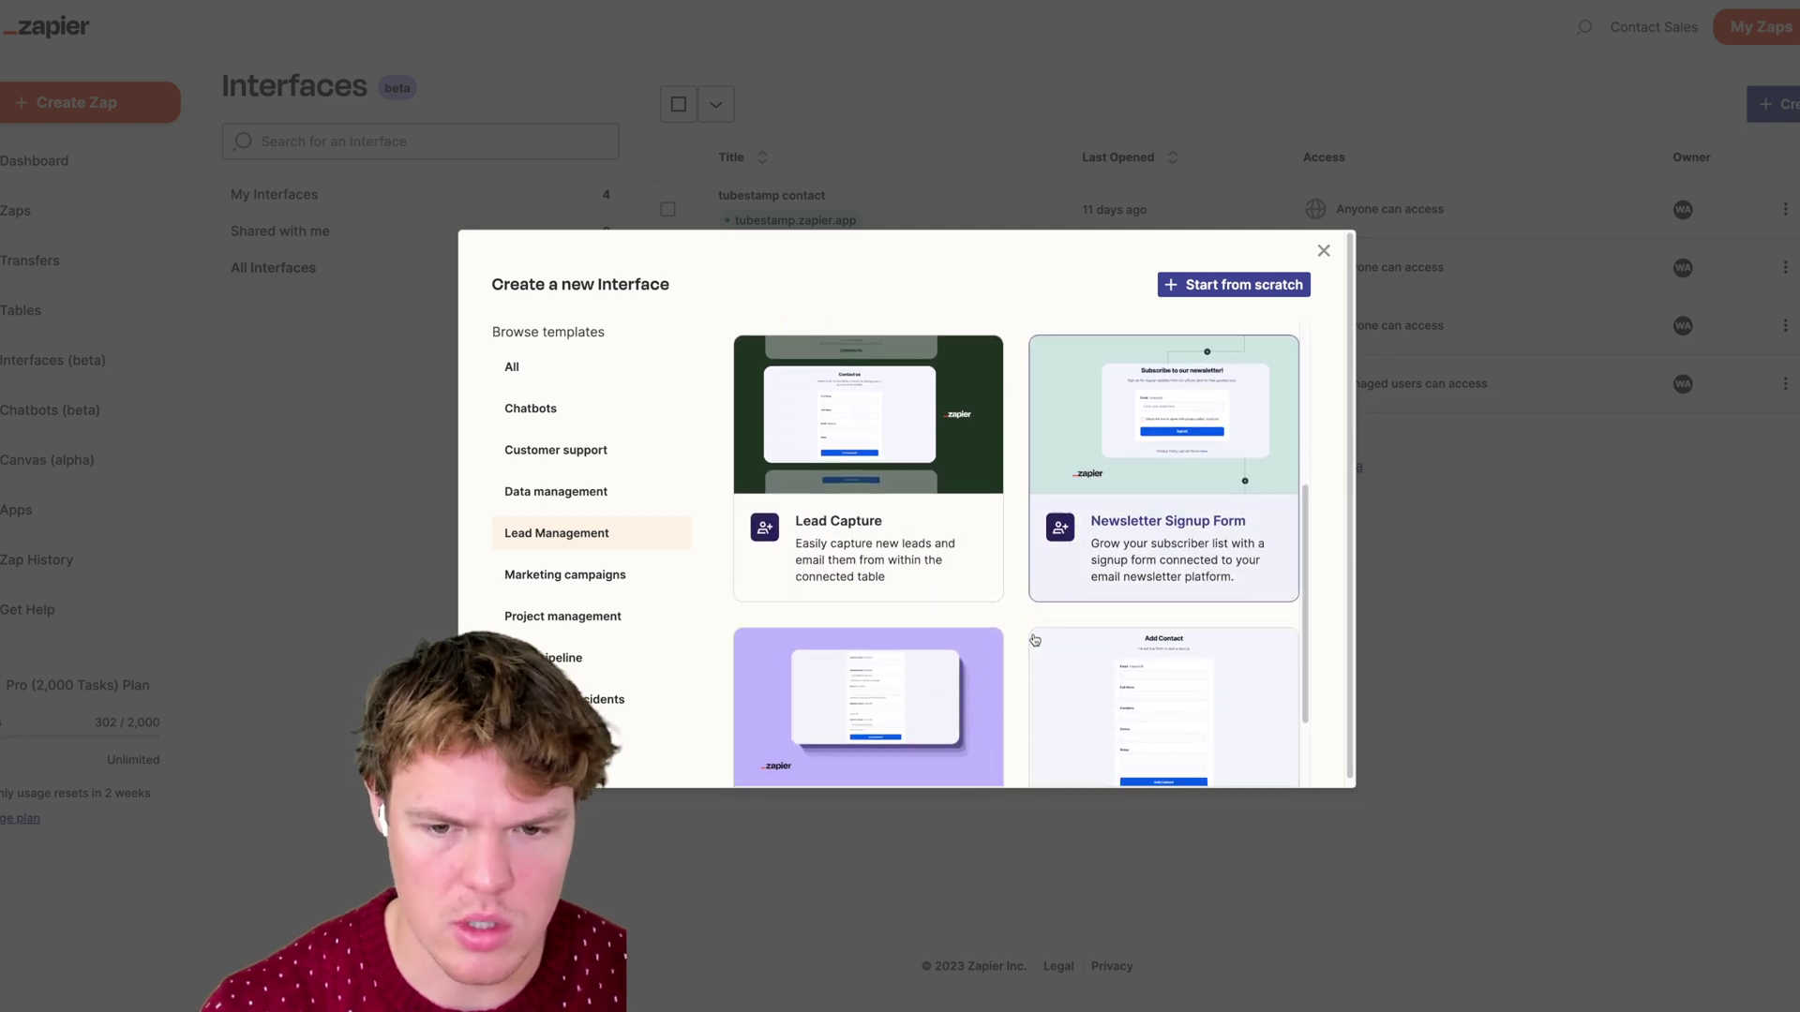
pyautogui.scroll(-3, 1035, 640)
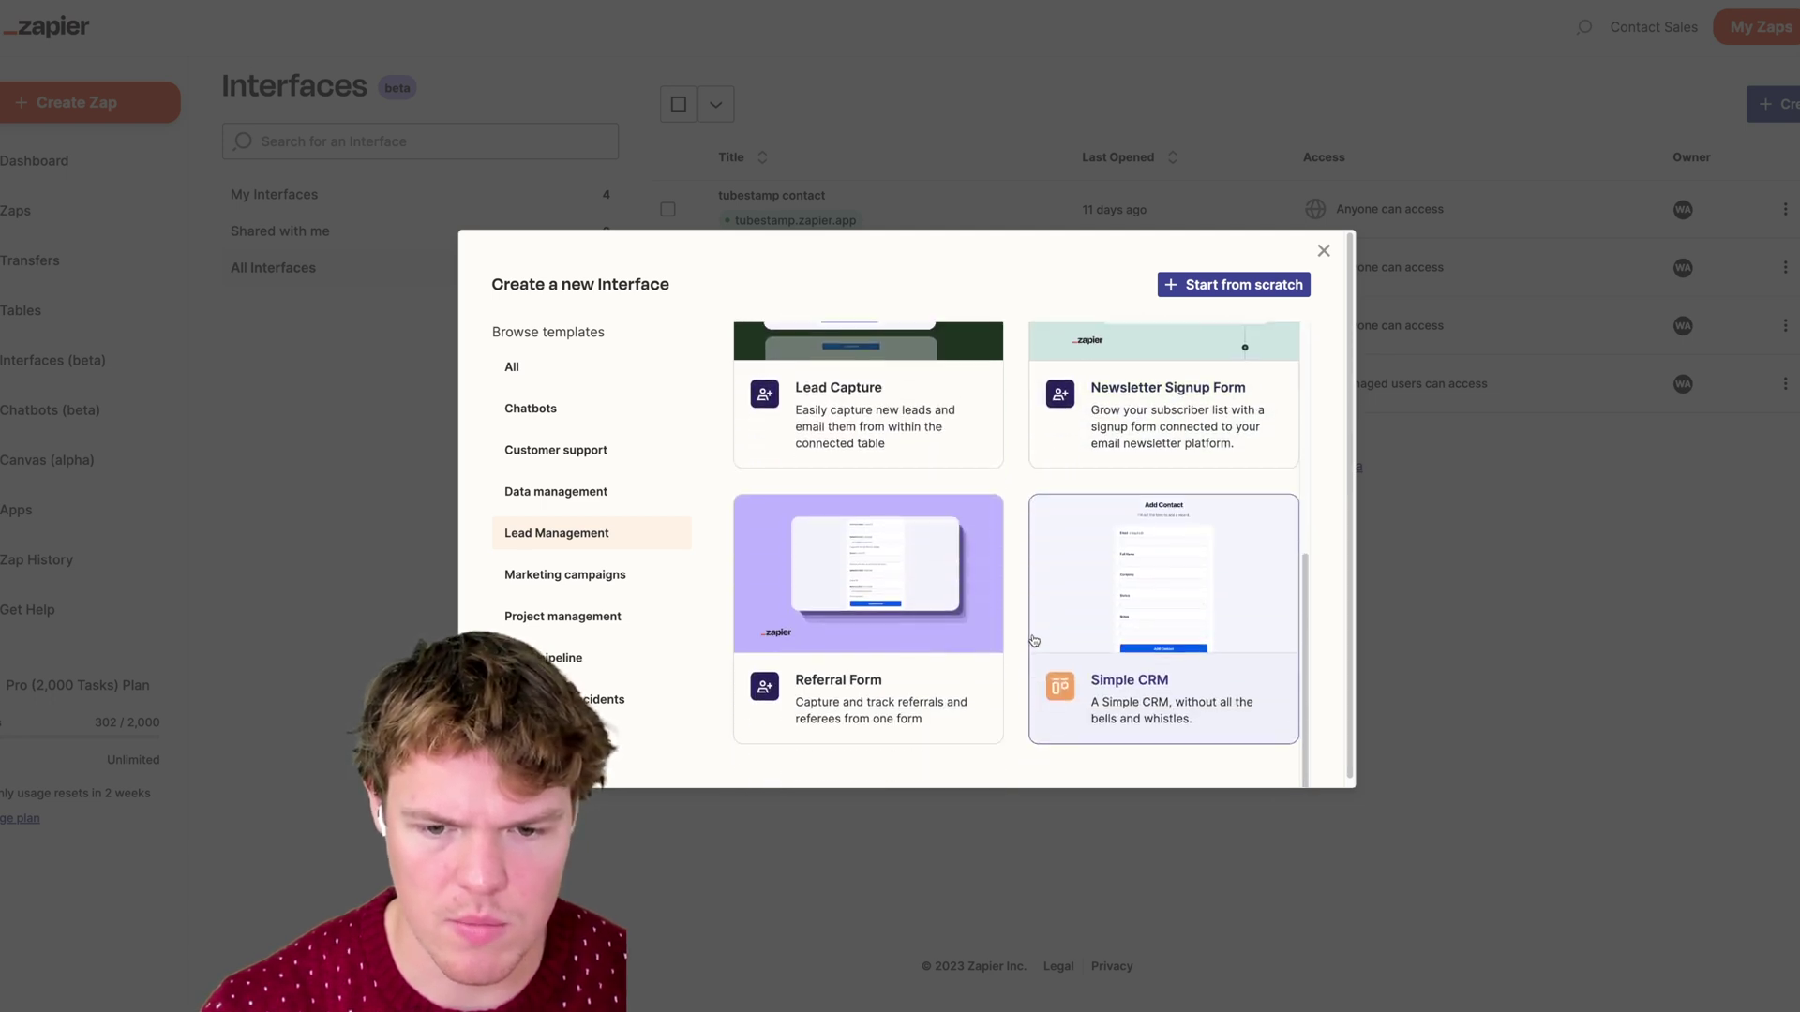
# - Look through the Marketing campaigns templates and create an interface from the AI Voice Generator template
pyautogui.click(565, 567)
pyautogui.scroll(5, 909, 466)
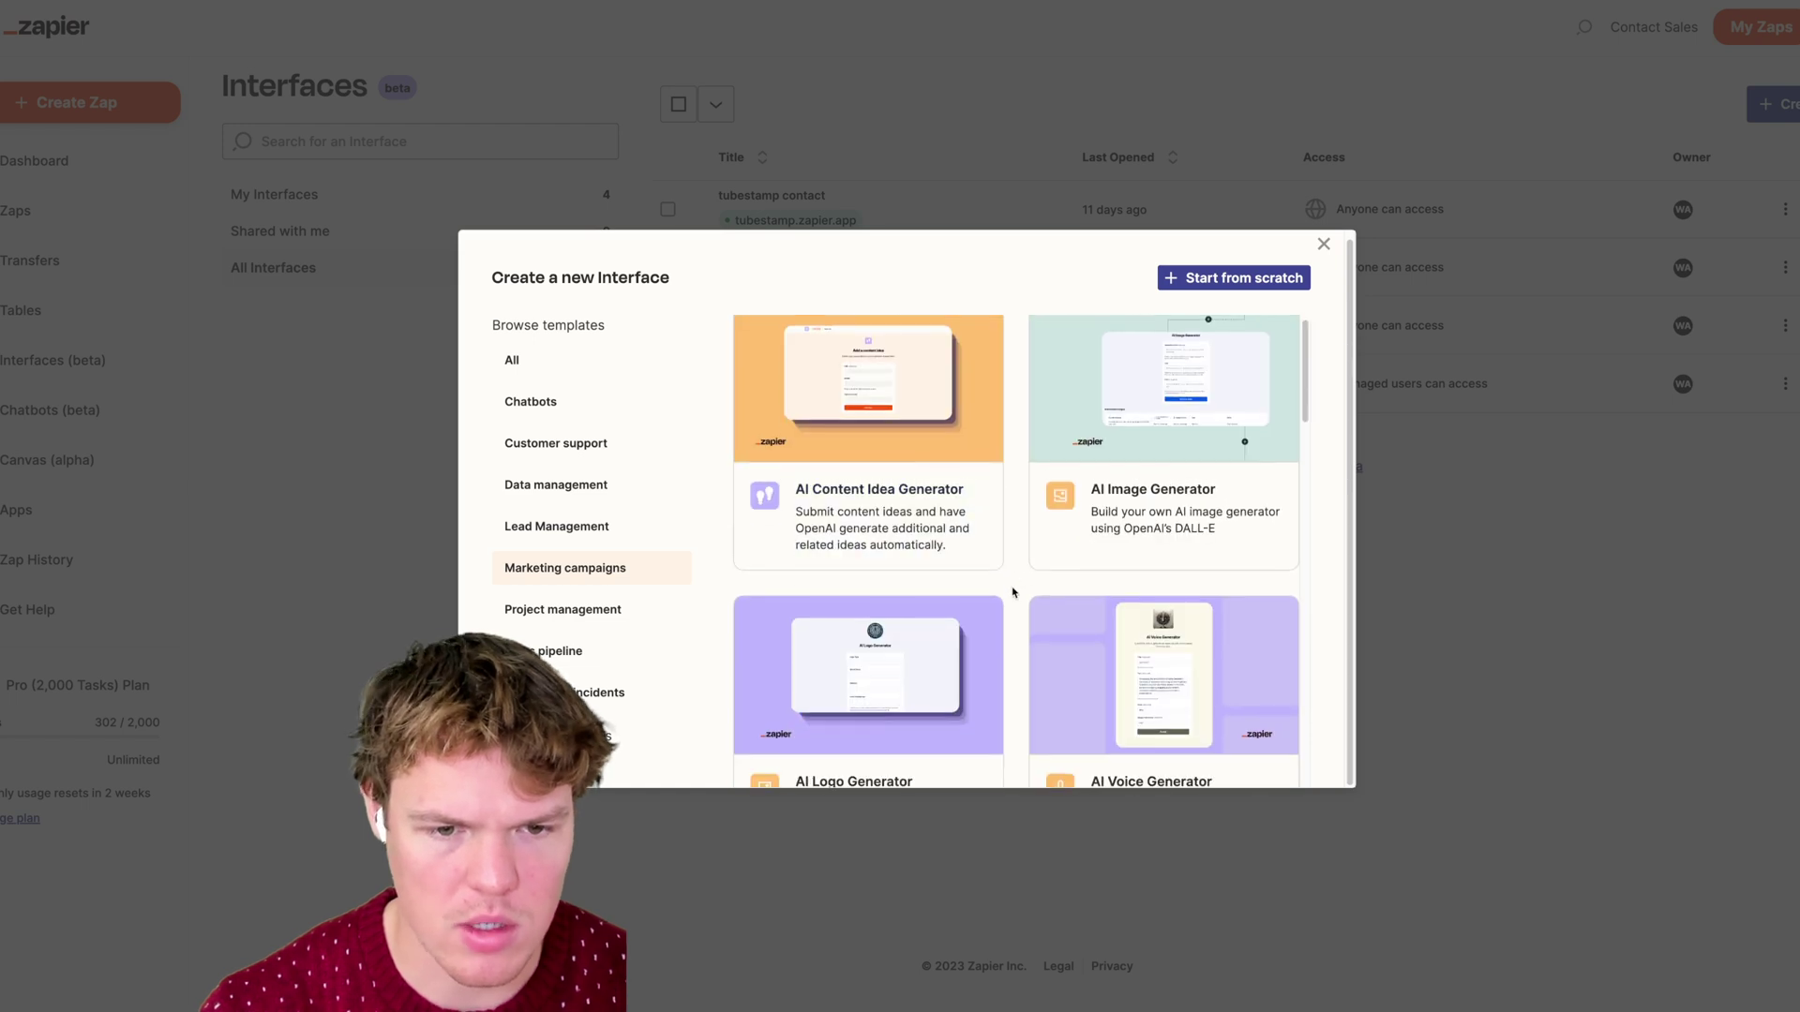
pyautogui.scroll(-1, 1013, 592)
pyautogui.scroll(-4, 1012, 592)
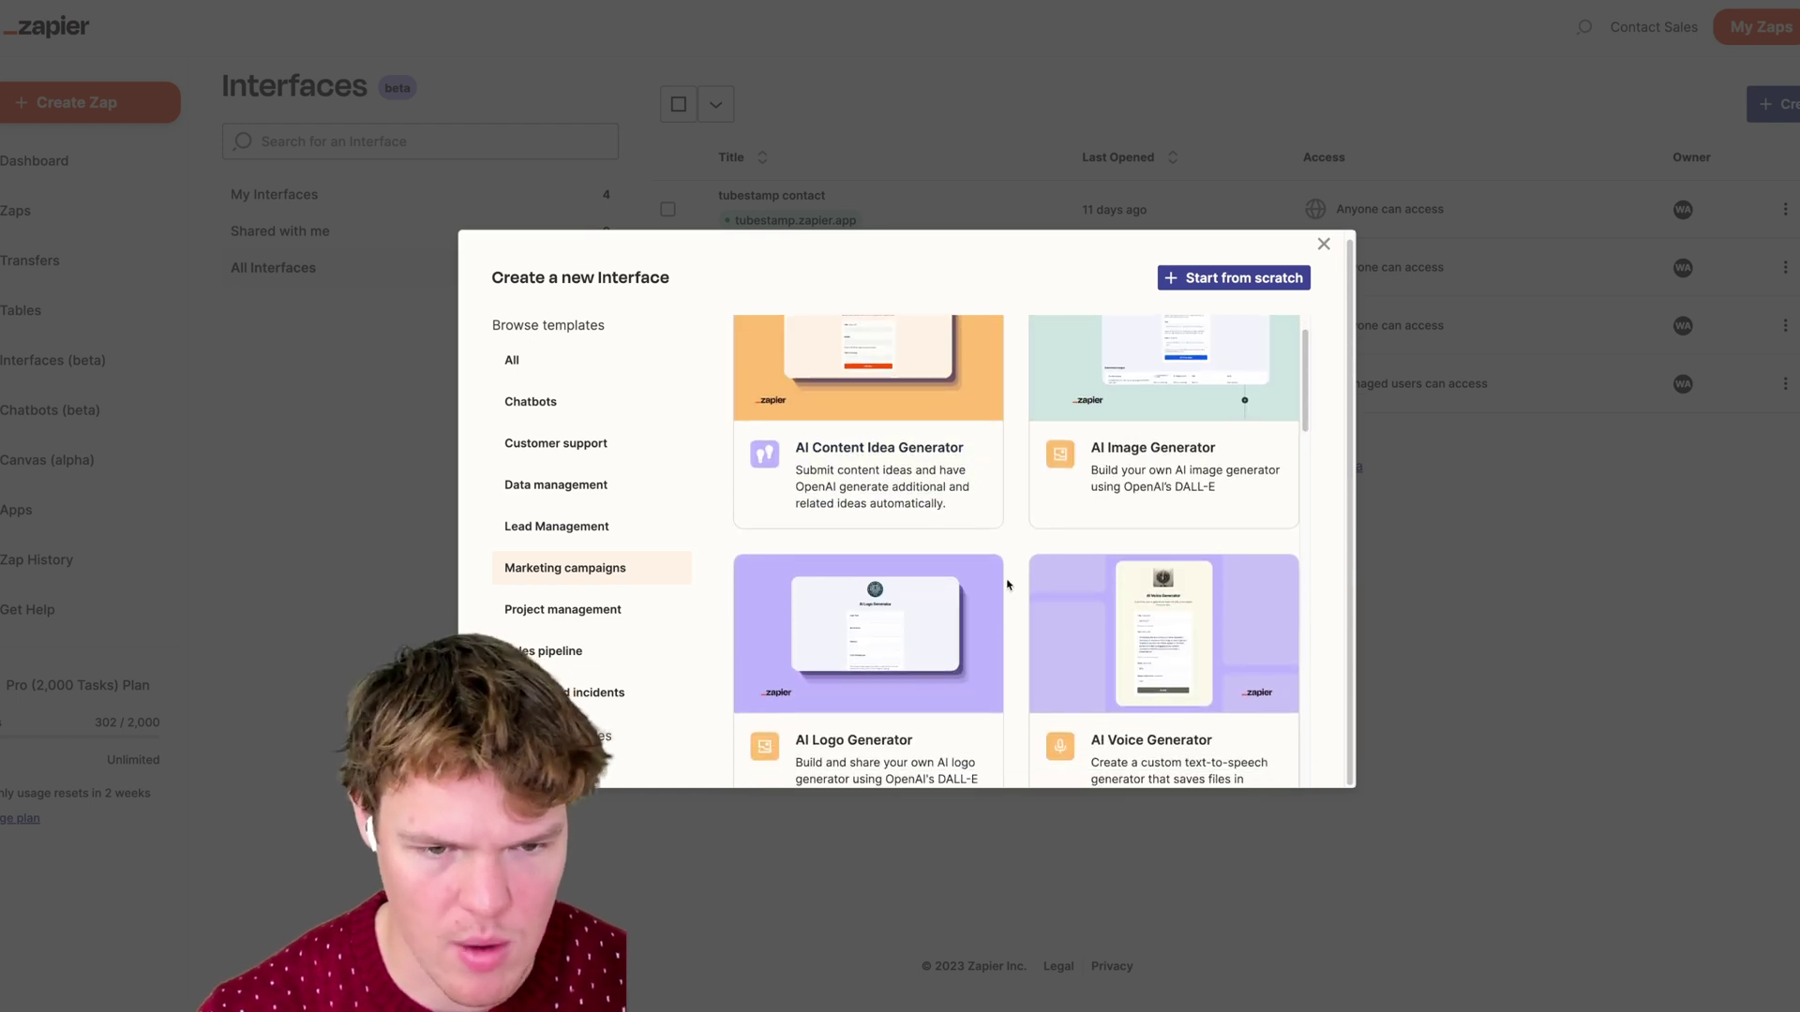
pyautogui.scroll(-1, 1008, 585)
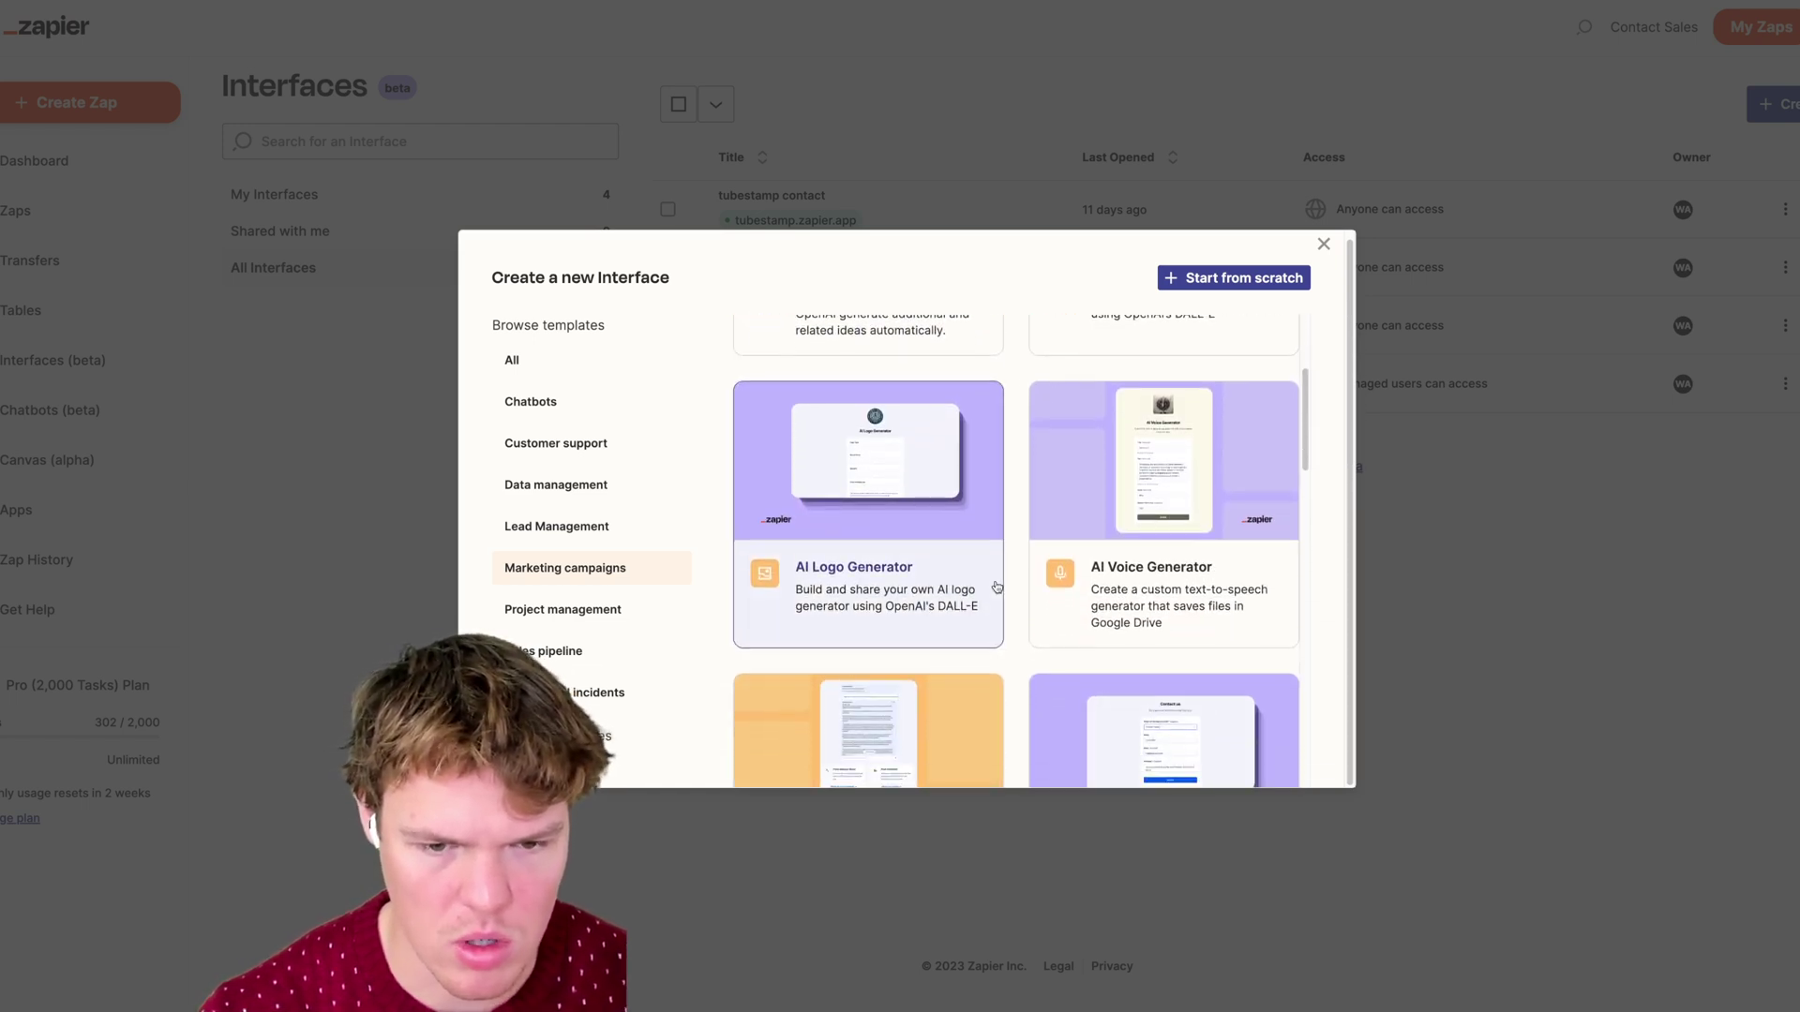
pyautogui.scroll(-4, 1139, 591)
pyautogui.scroll(5, 1143, 563)
pyautogui.click(1145, 545)
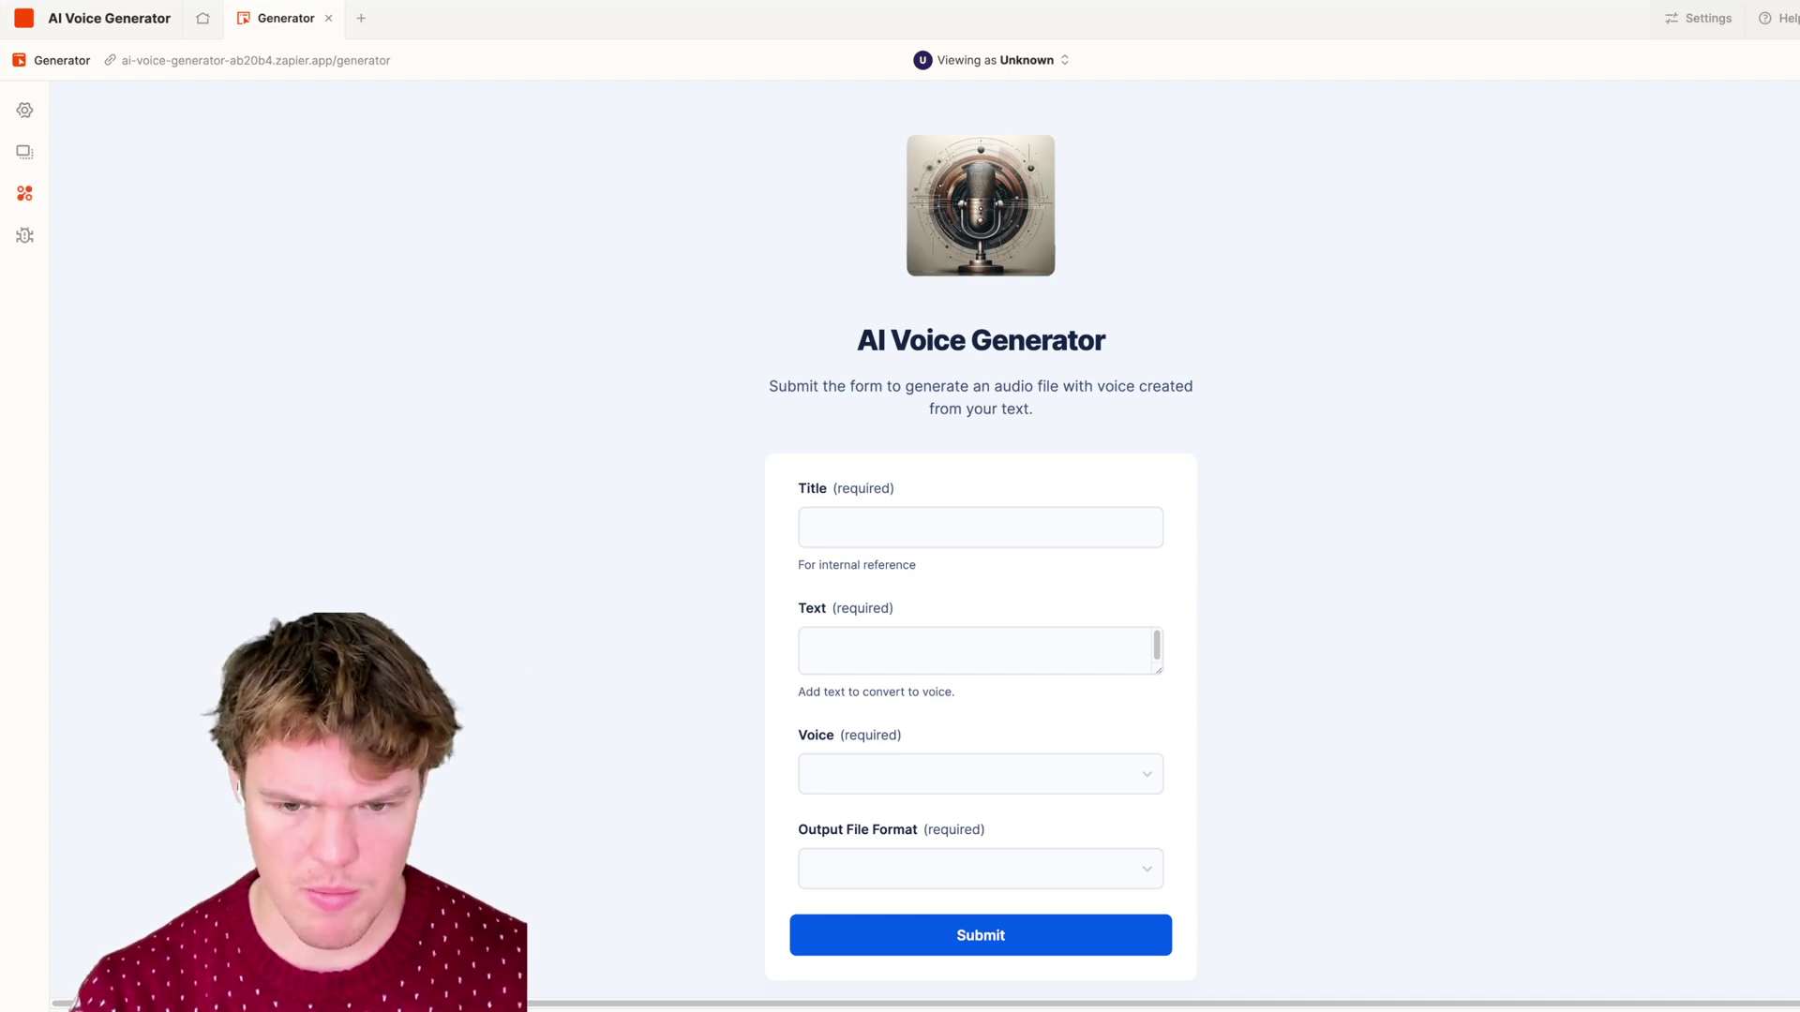
# - Open the live AI Voice Generator page and look over its form and Voice Files table
pyautogui.click(273, 68)
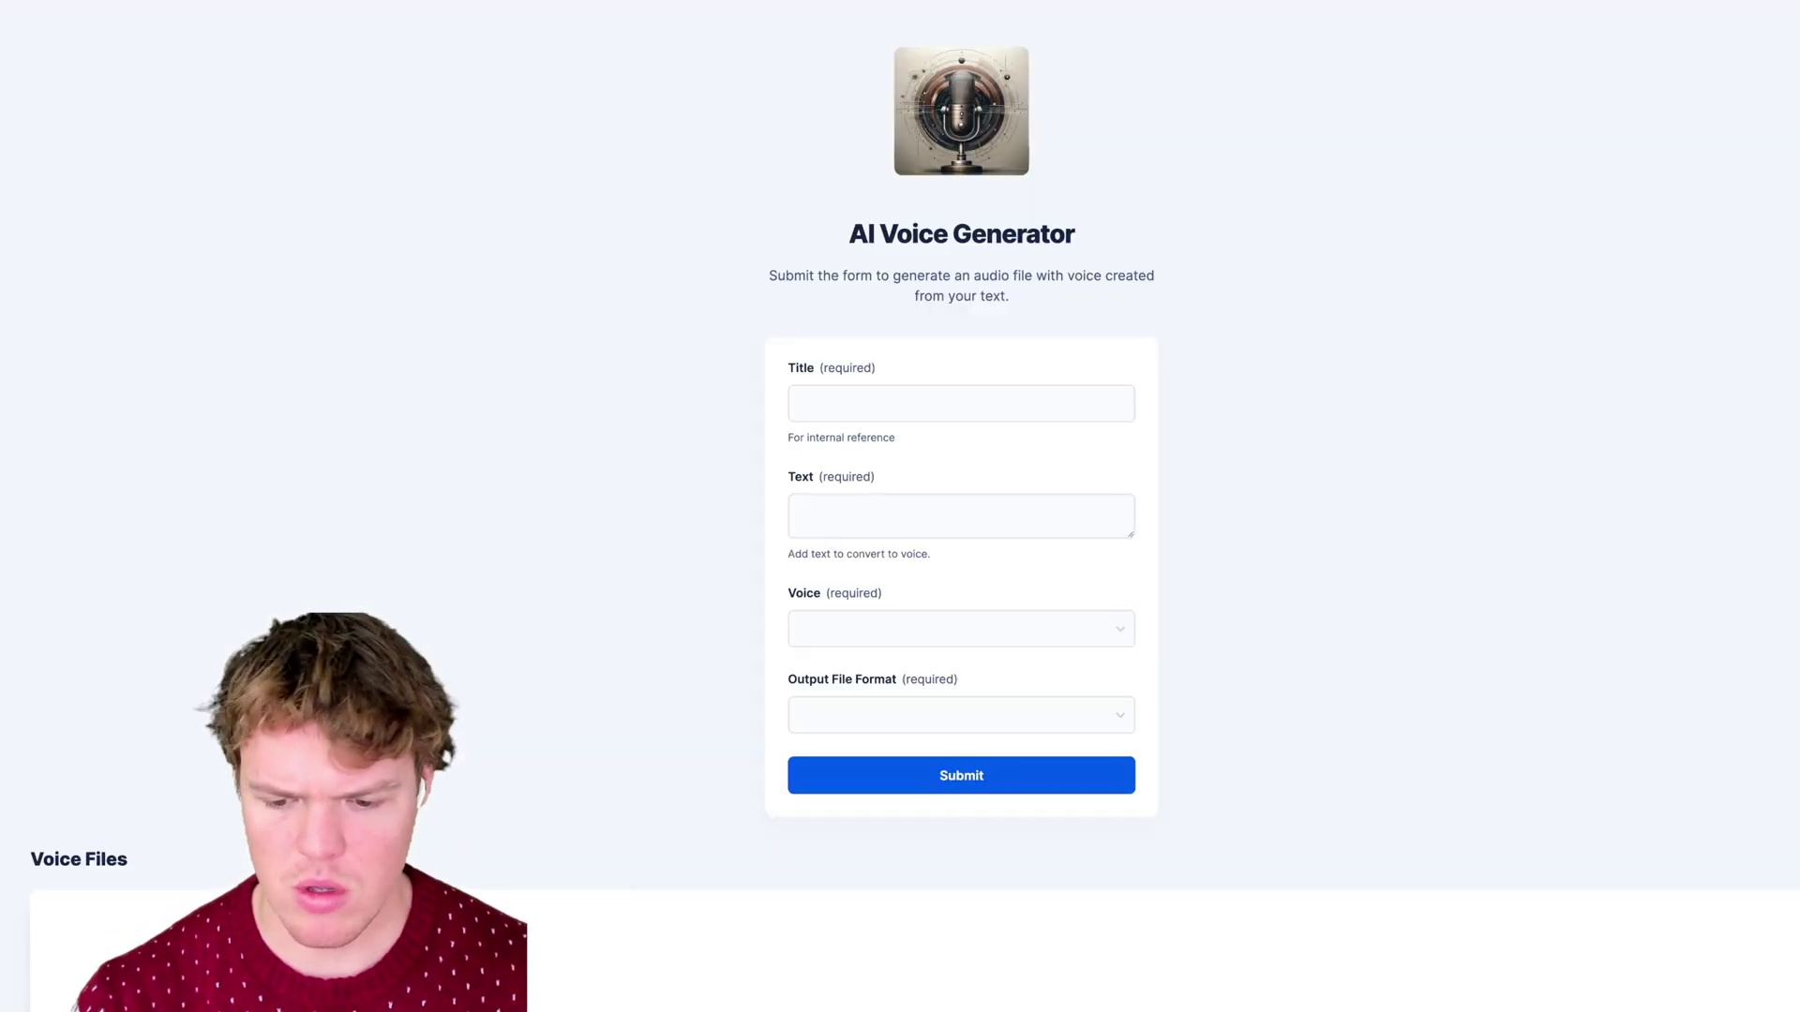
pyautogui.scroll(-1, 632, 511)
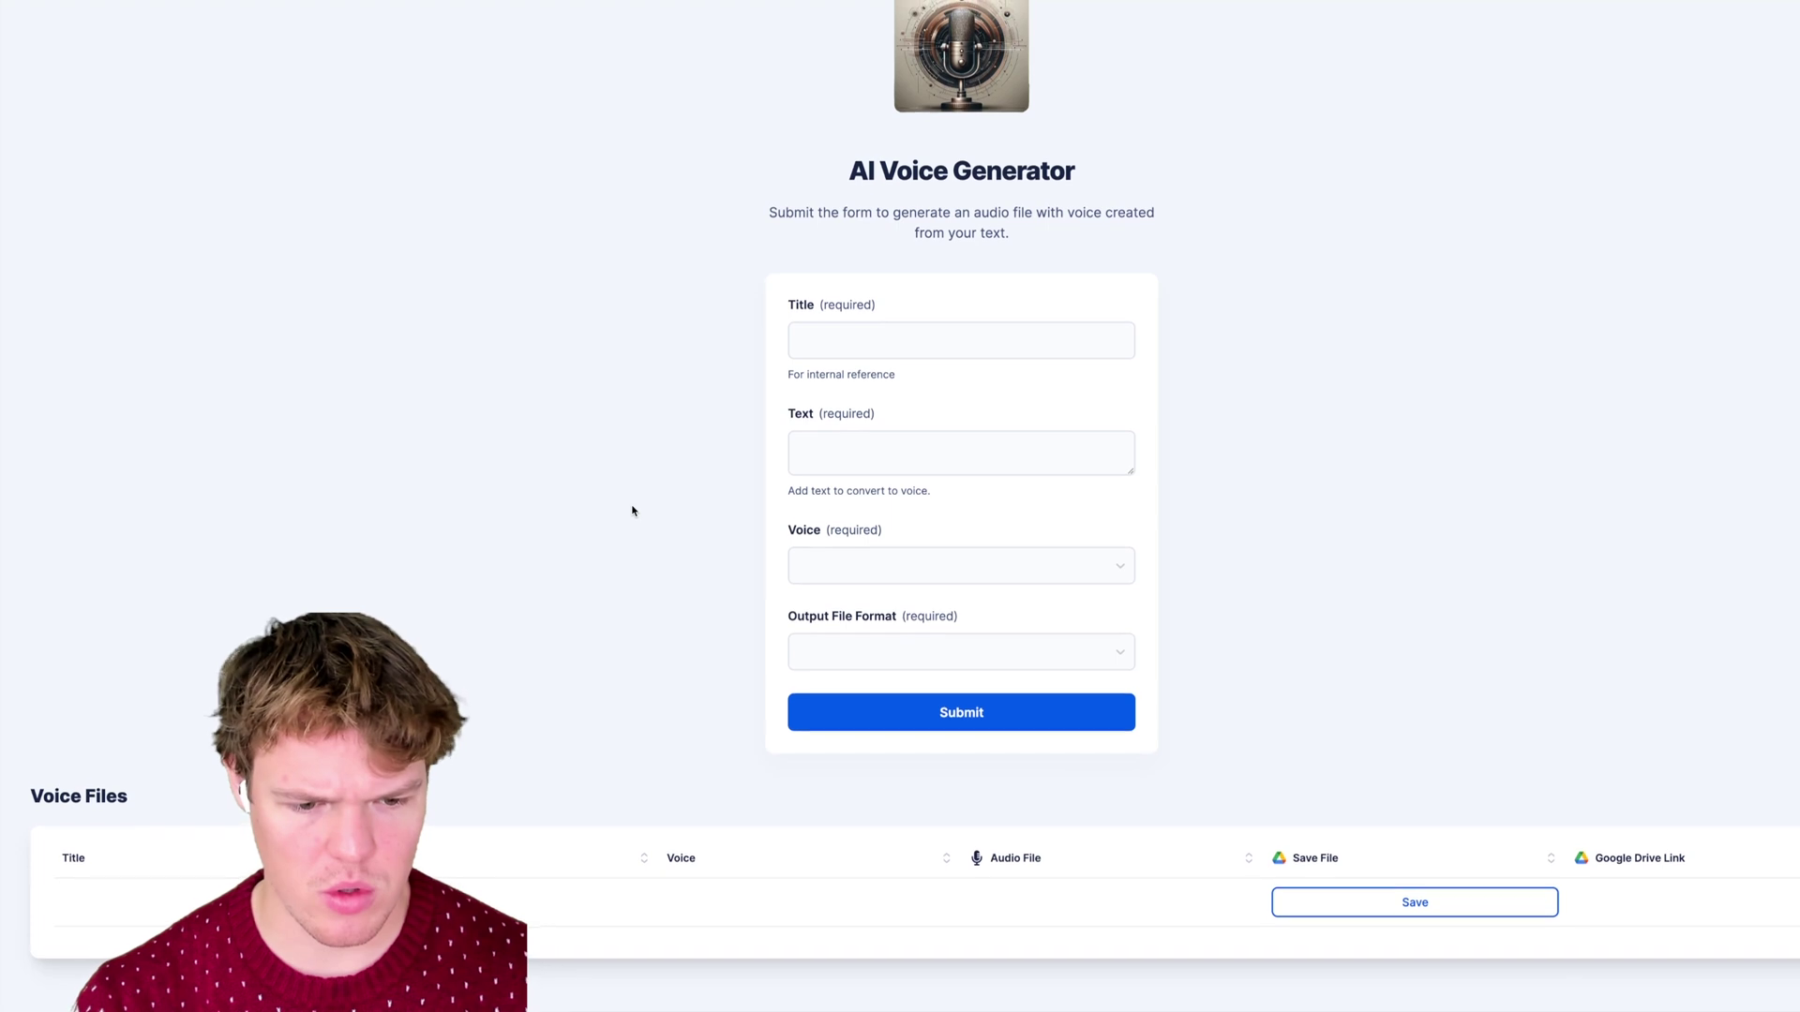
pyautogui.scroll(1, 632, 511)
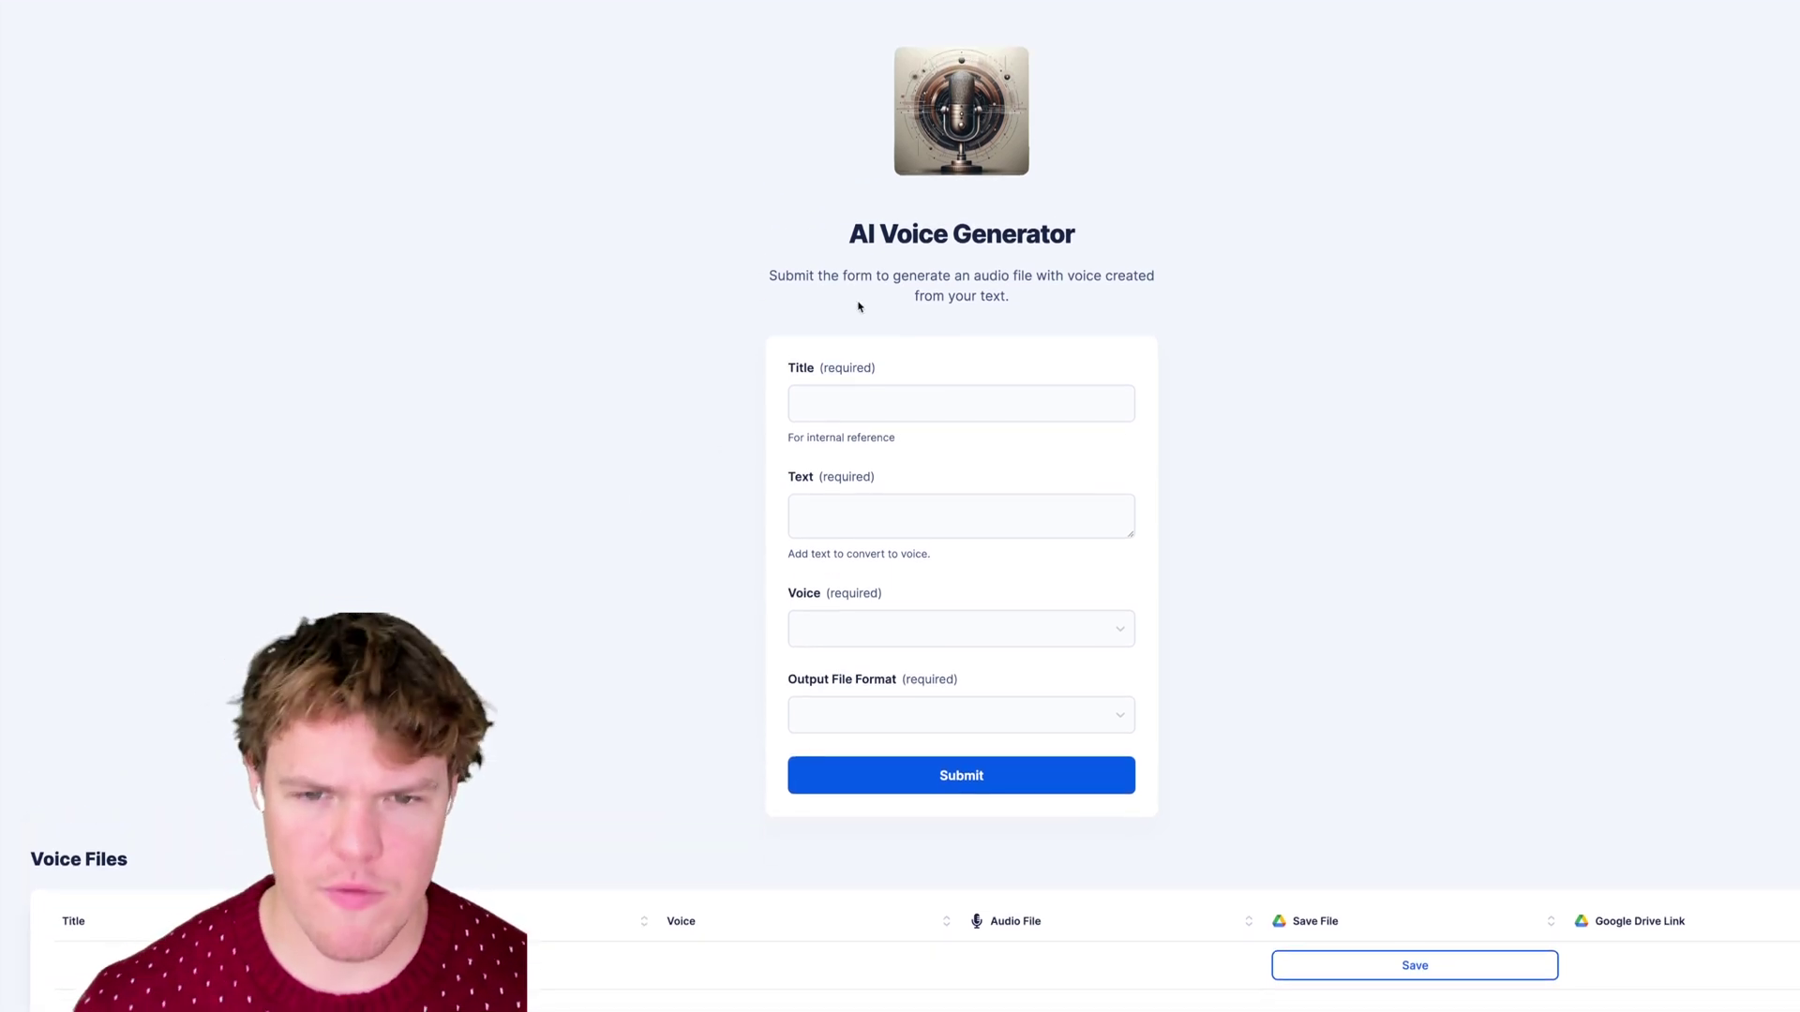
# - Fill in the form with title "Test Run" and text "I just drank an americano with a fig bar", and check the available voices
pyautogui.click(933, 408)
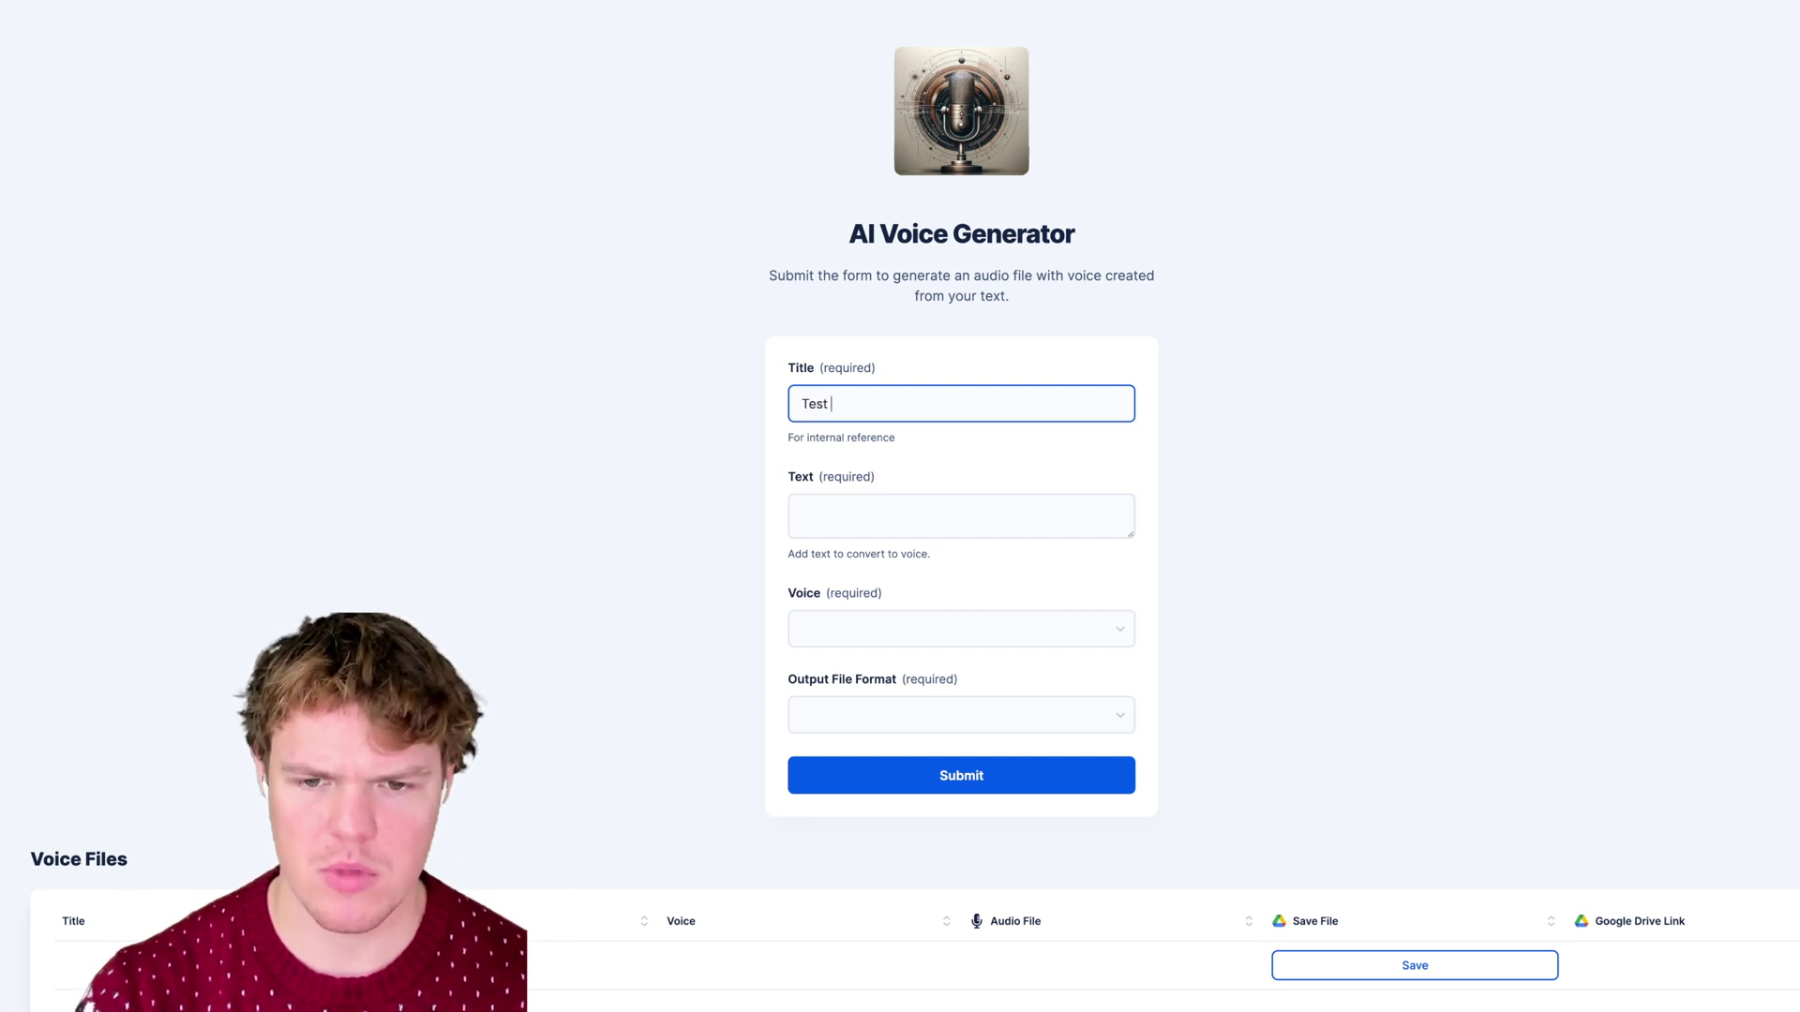
pyautogui.click(918, 507)
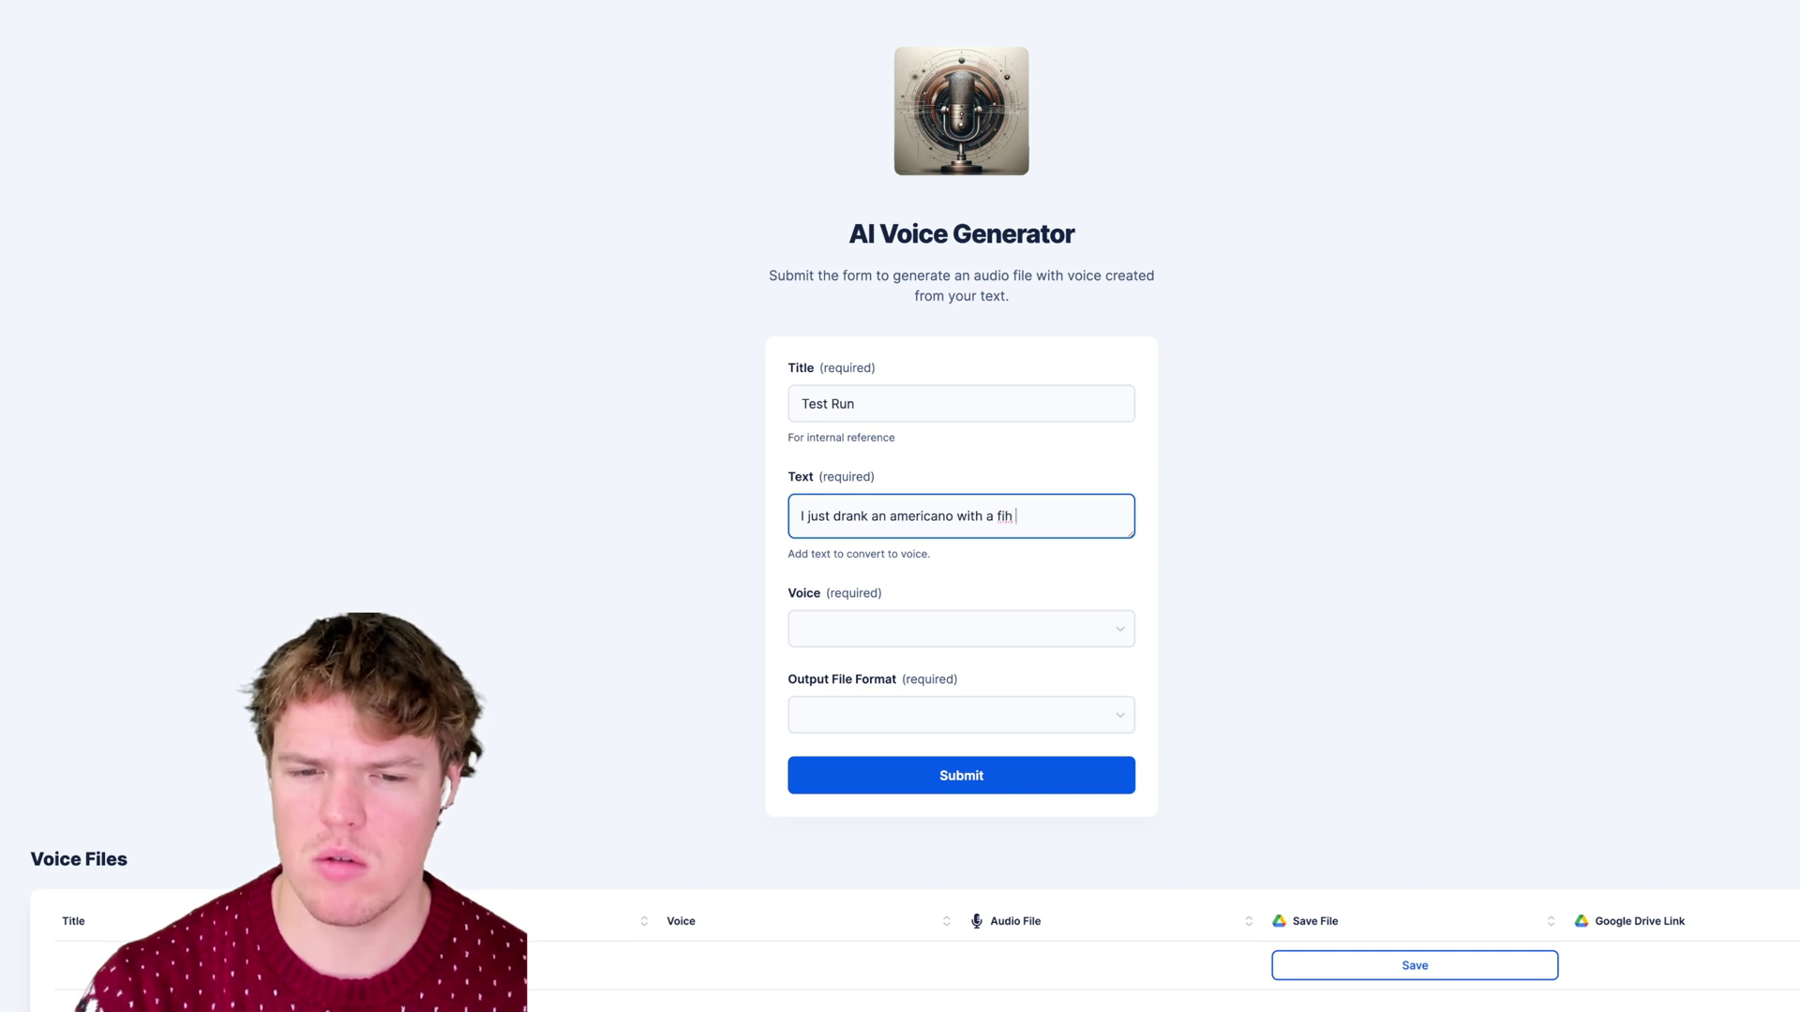
pyautogui.click(916, 628)
pyautogui.scroll(-1, 919, 631)
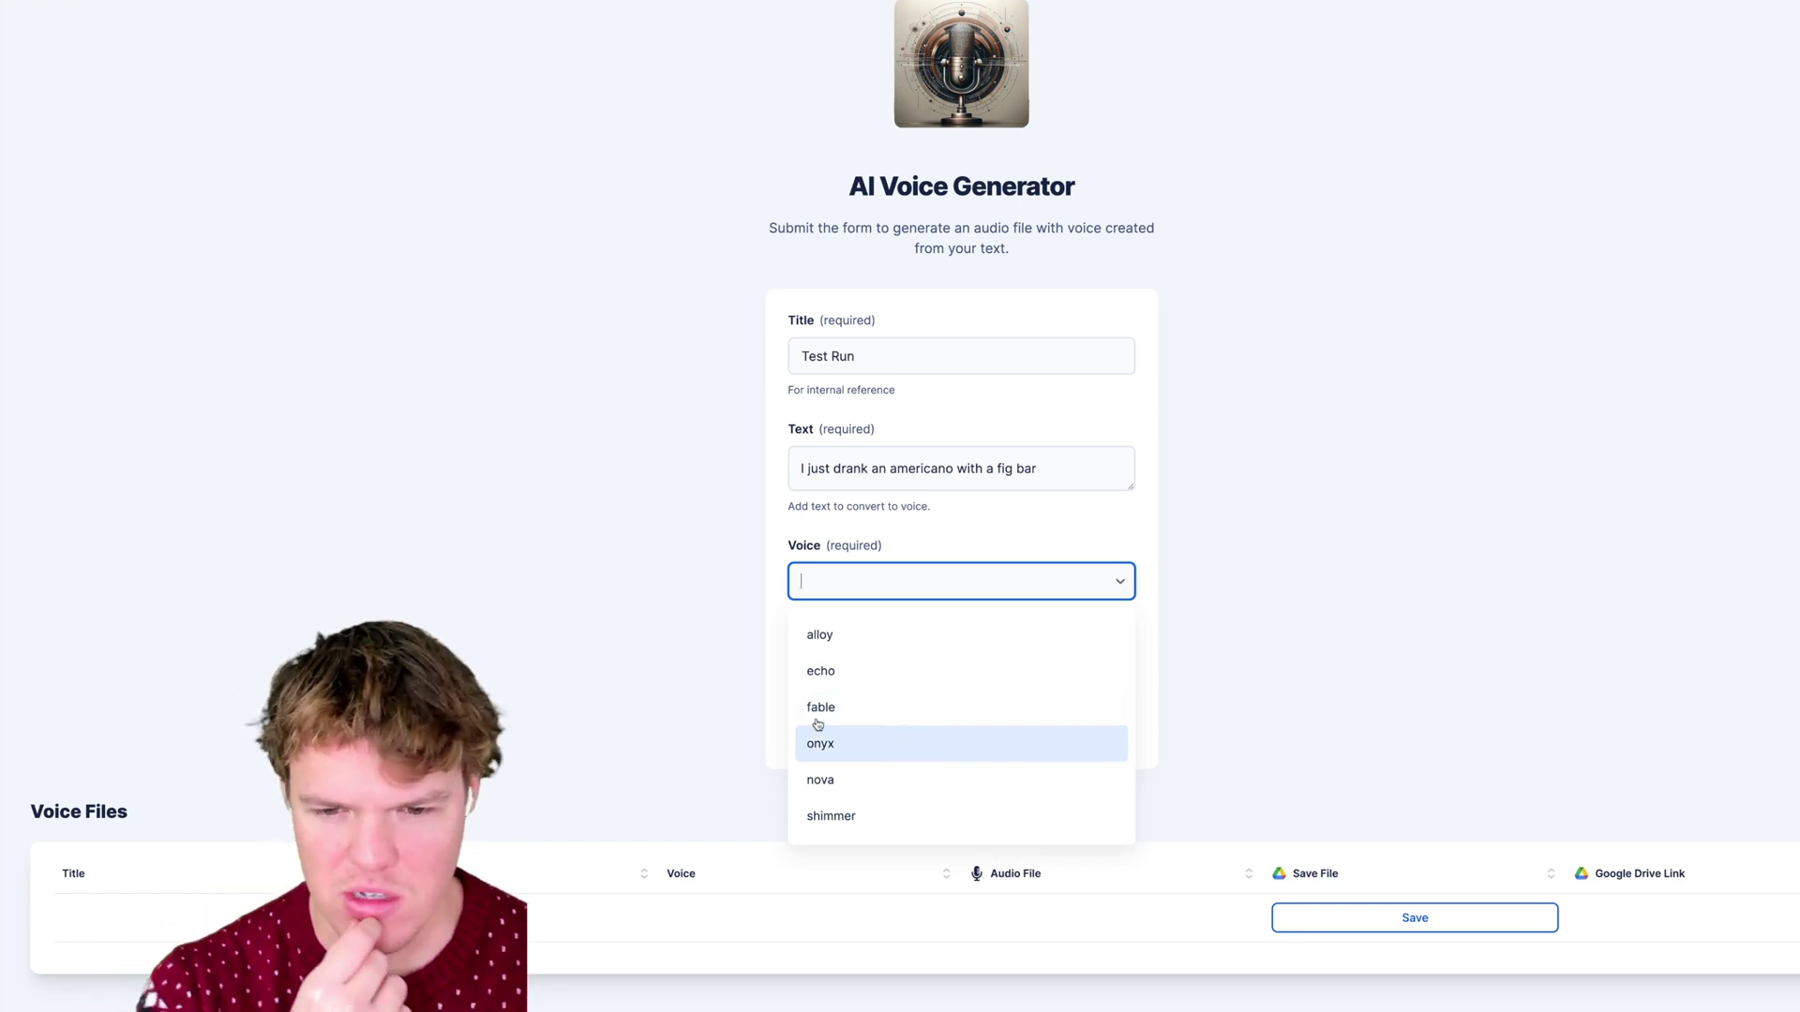
pyautogui.click(704, 683)
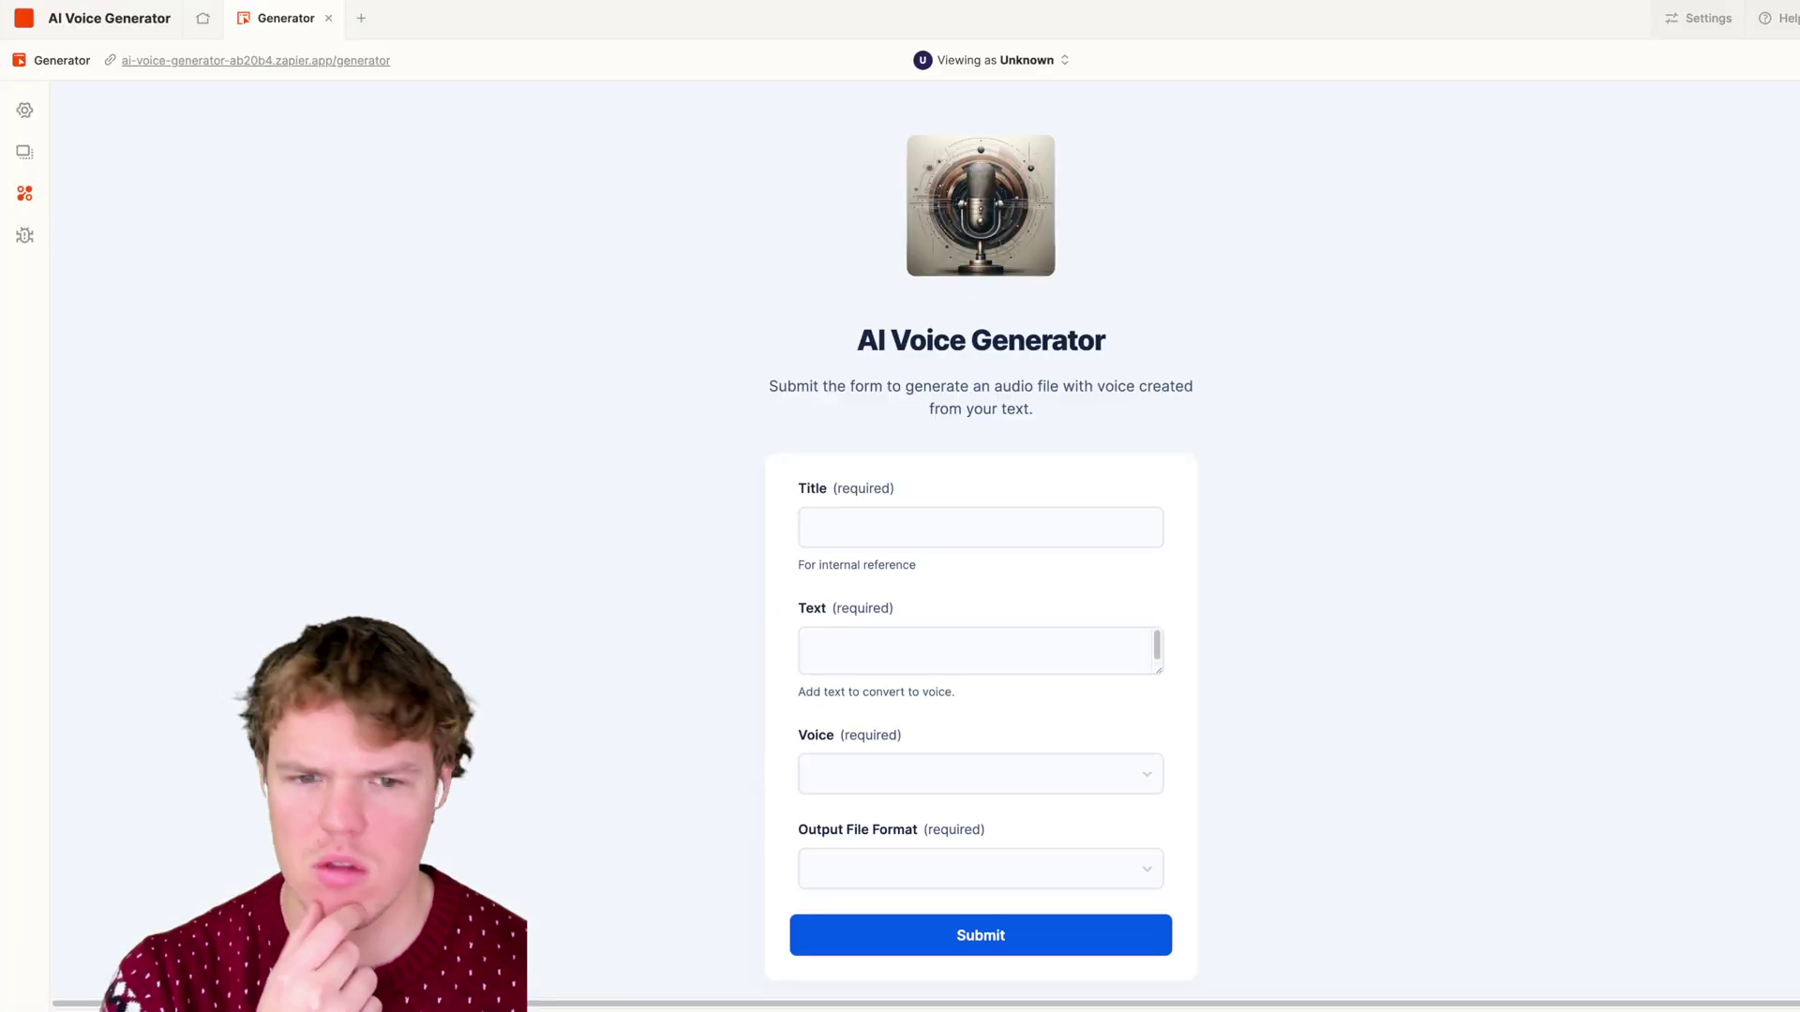
# - Back in the interface editor, inspect the form's submit actions, the Generator page options and the list of issues
pyautogui.click(780, 748)
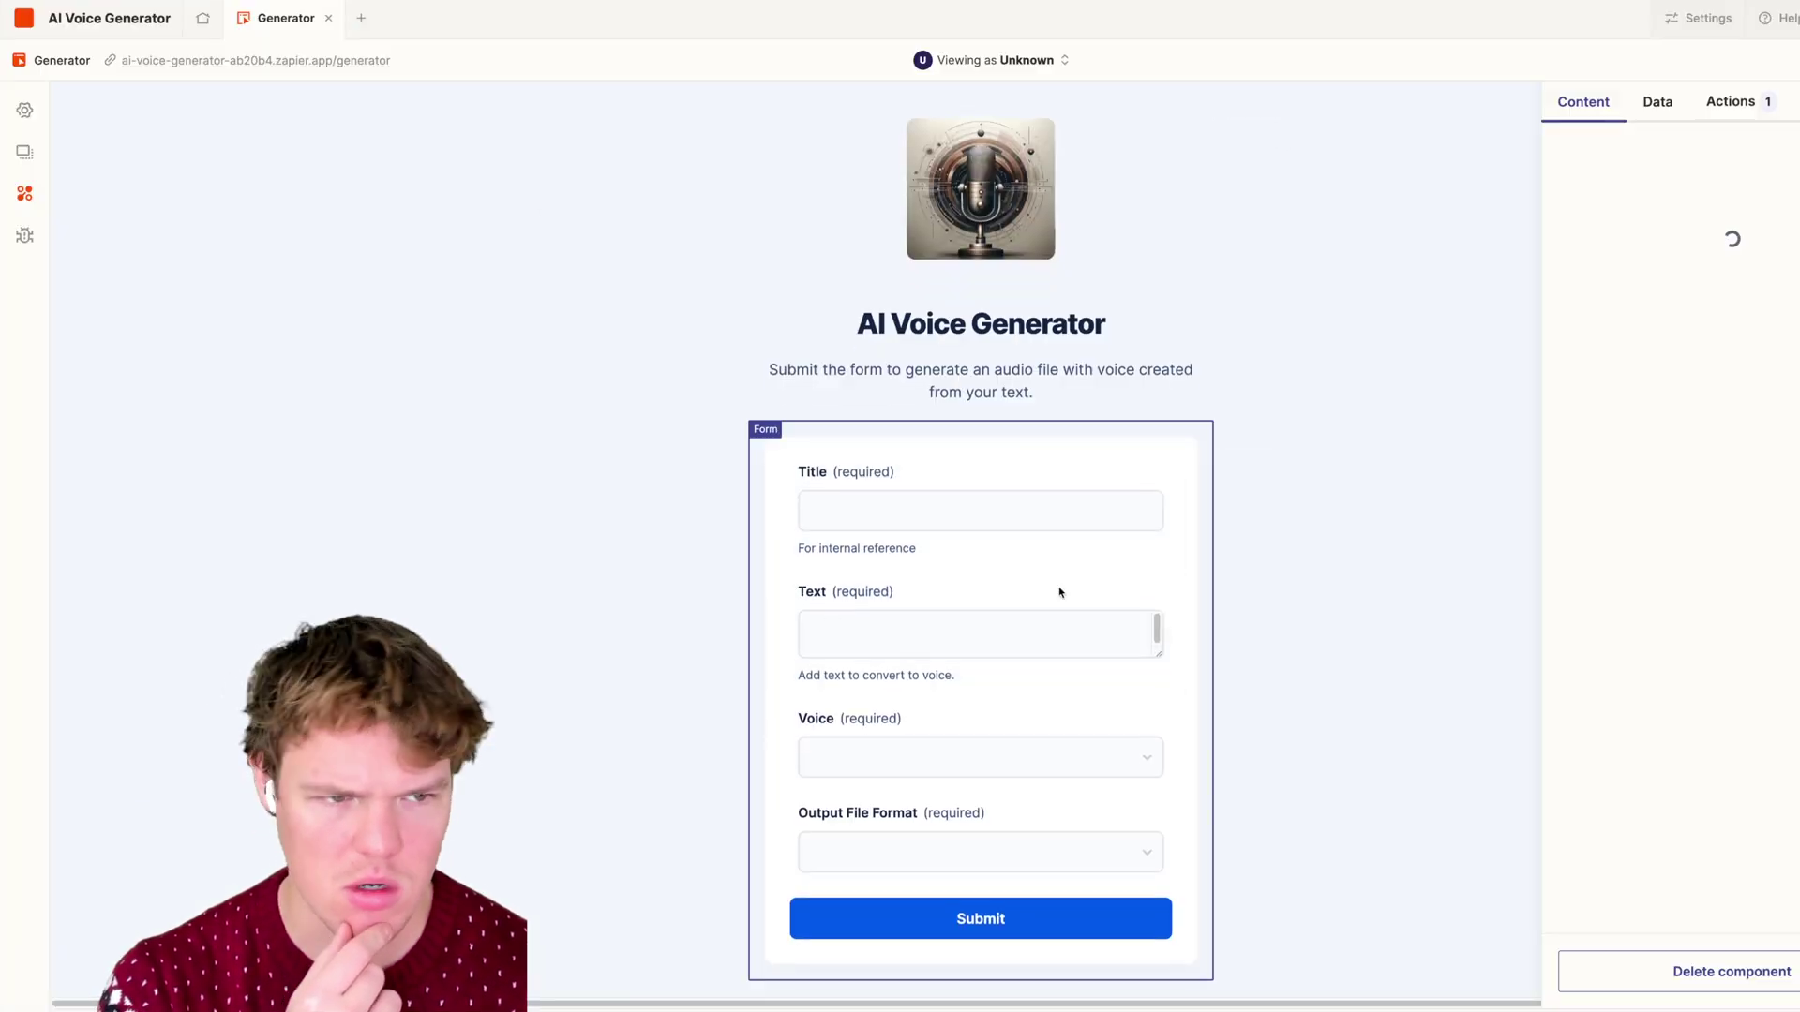
pyautogui.click(981, 935)
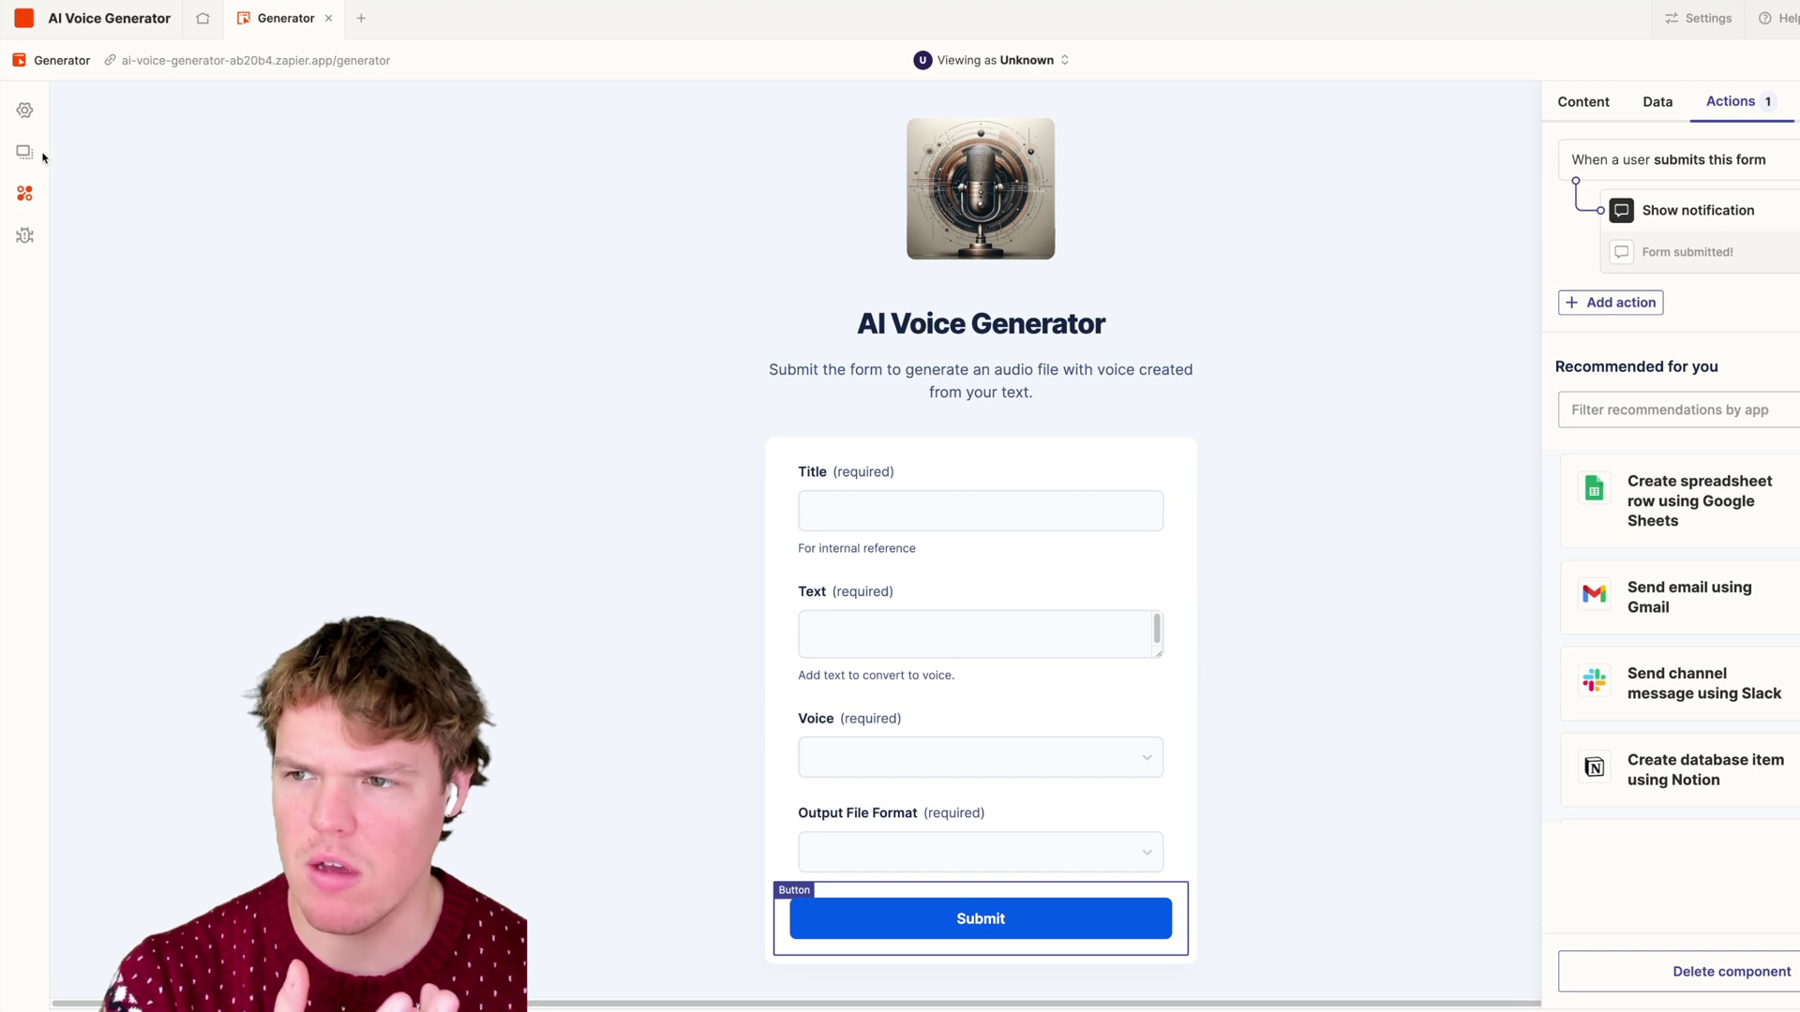
pyautogui.click(24, 111)
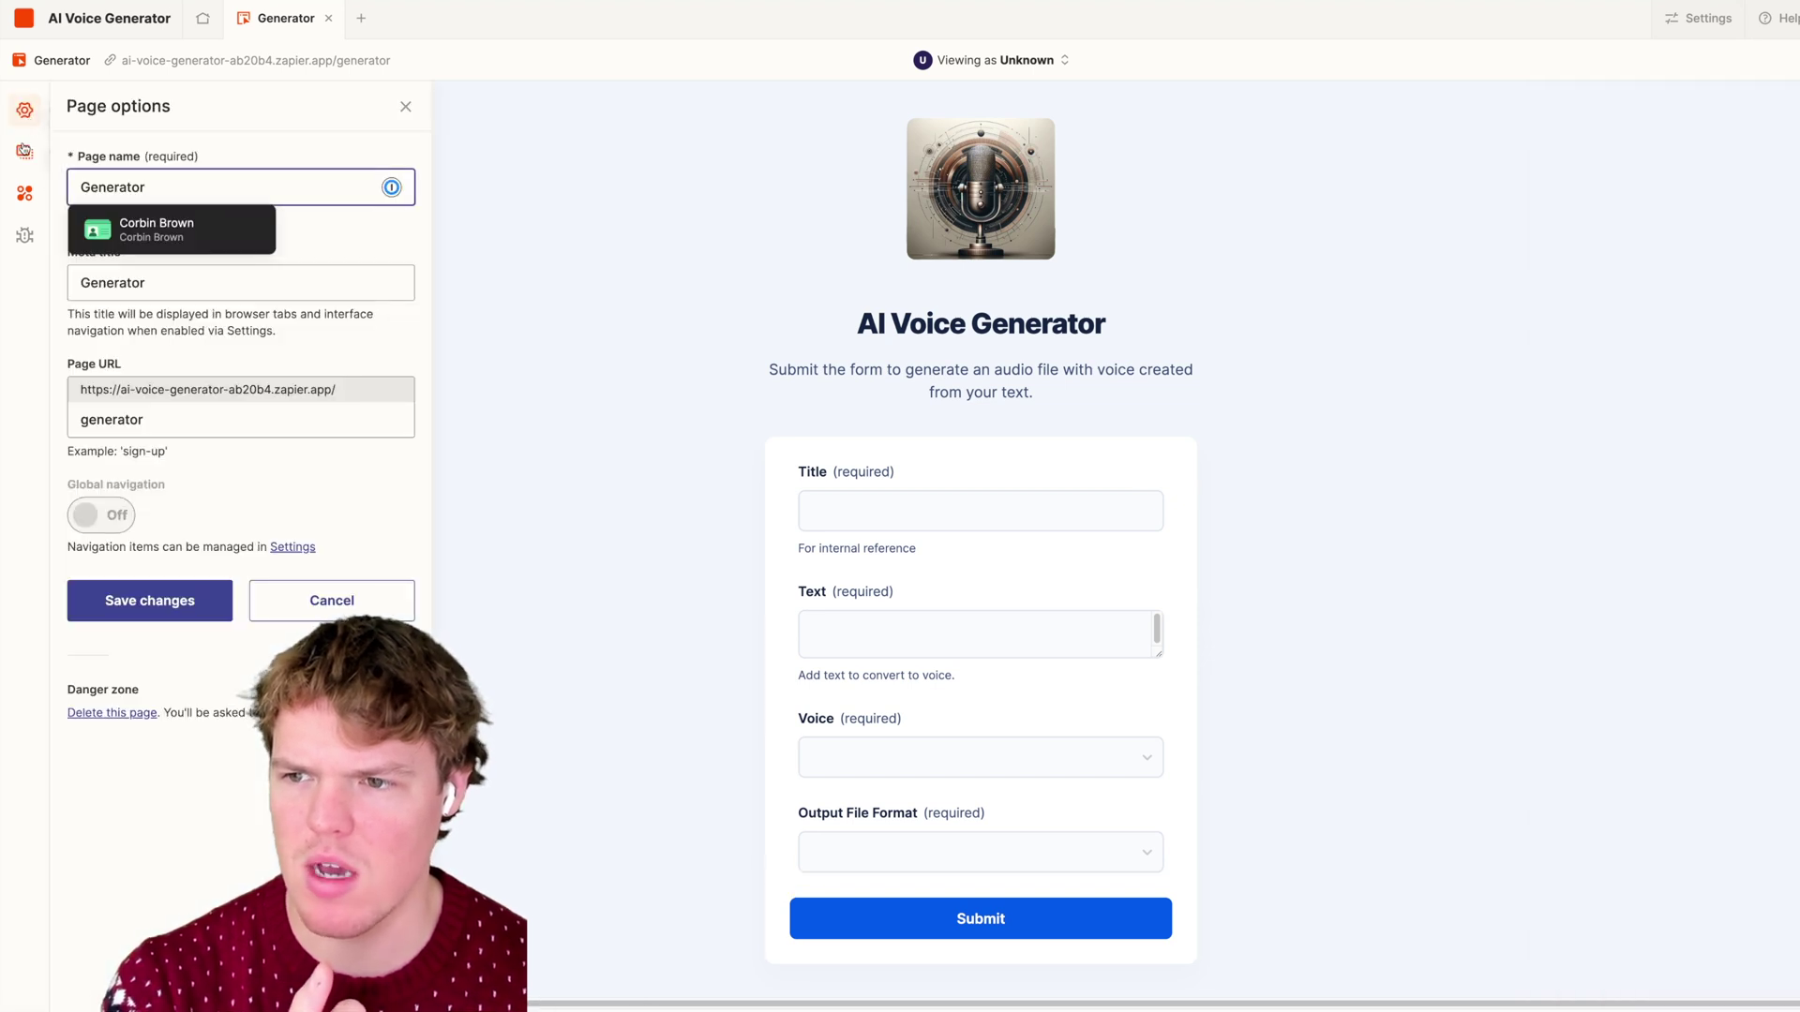
pyautogui.click(23, 152)
pyautogui.click(24, 235)
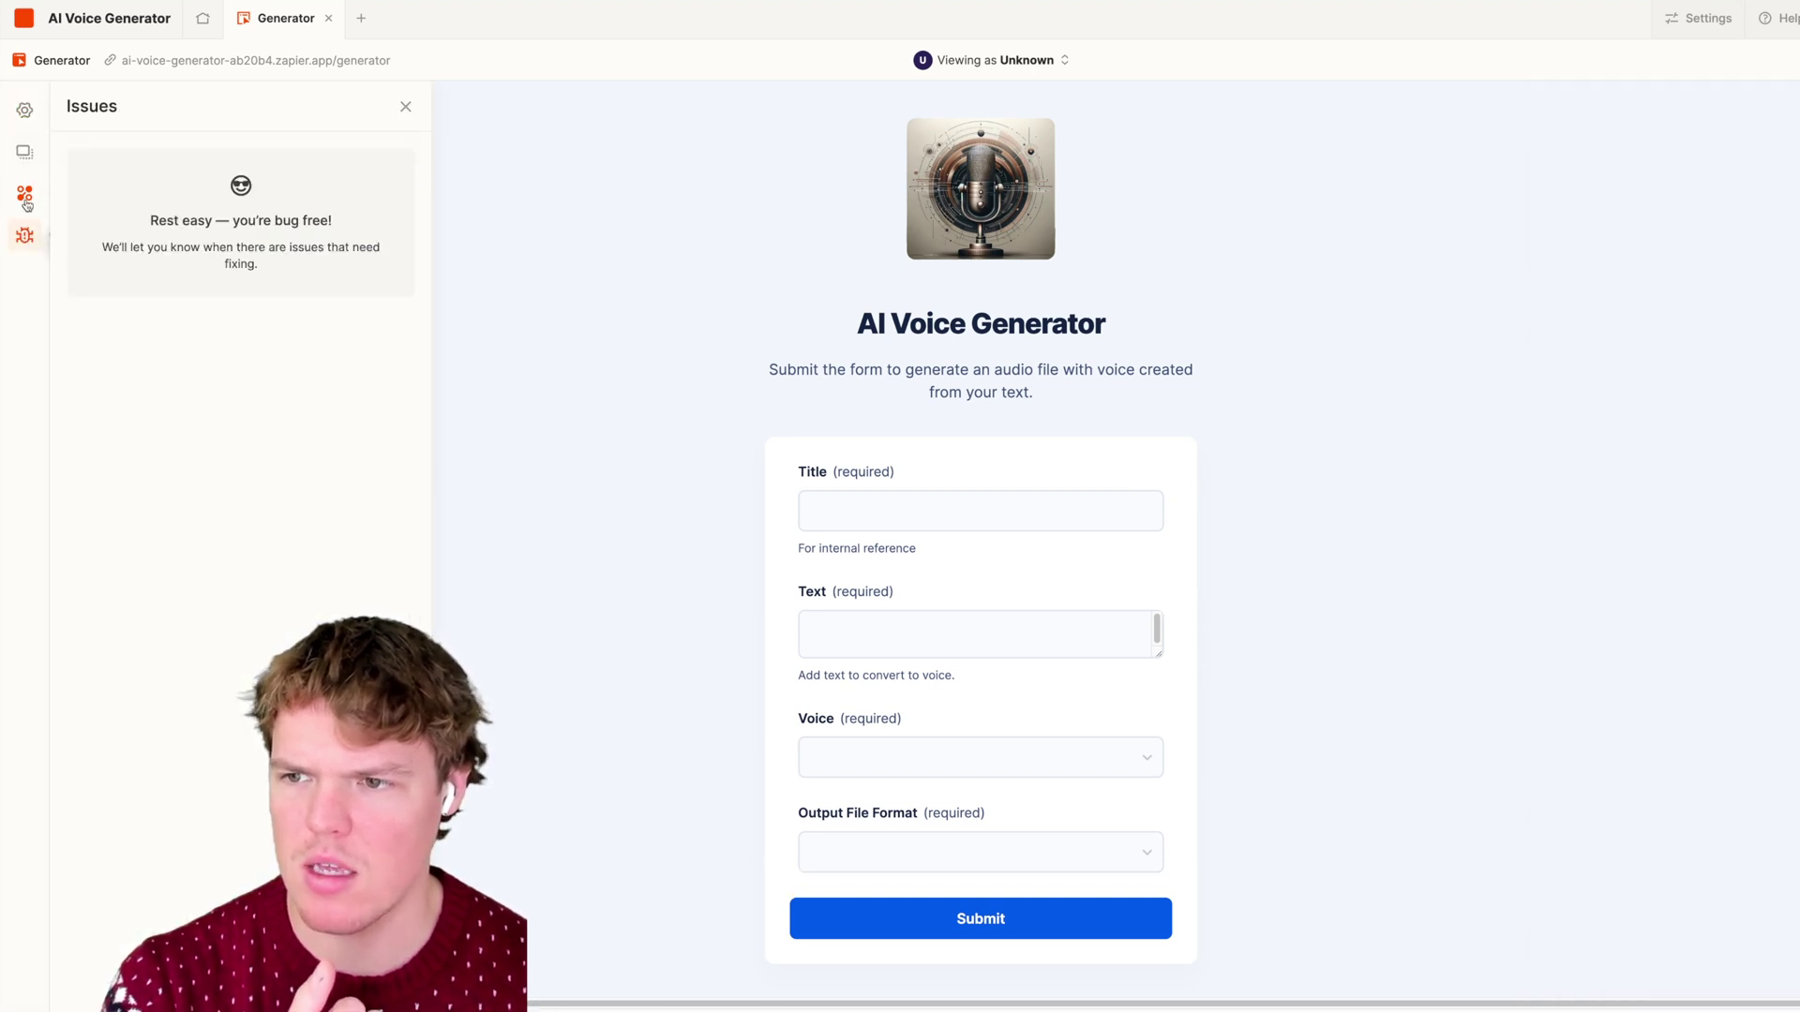
# - Browse the components that can be added to the Generator page
pyautogui.click(25, 195)
pyautogui.click(24, 152)
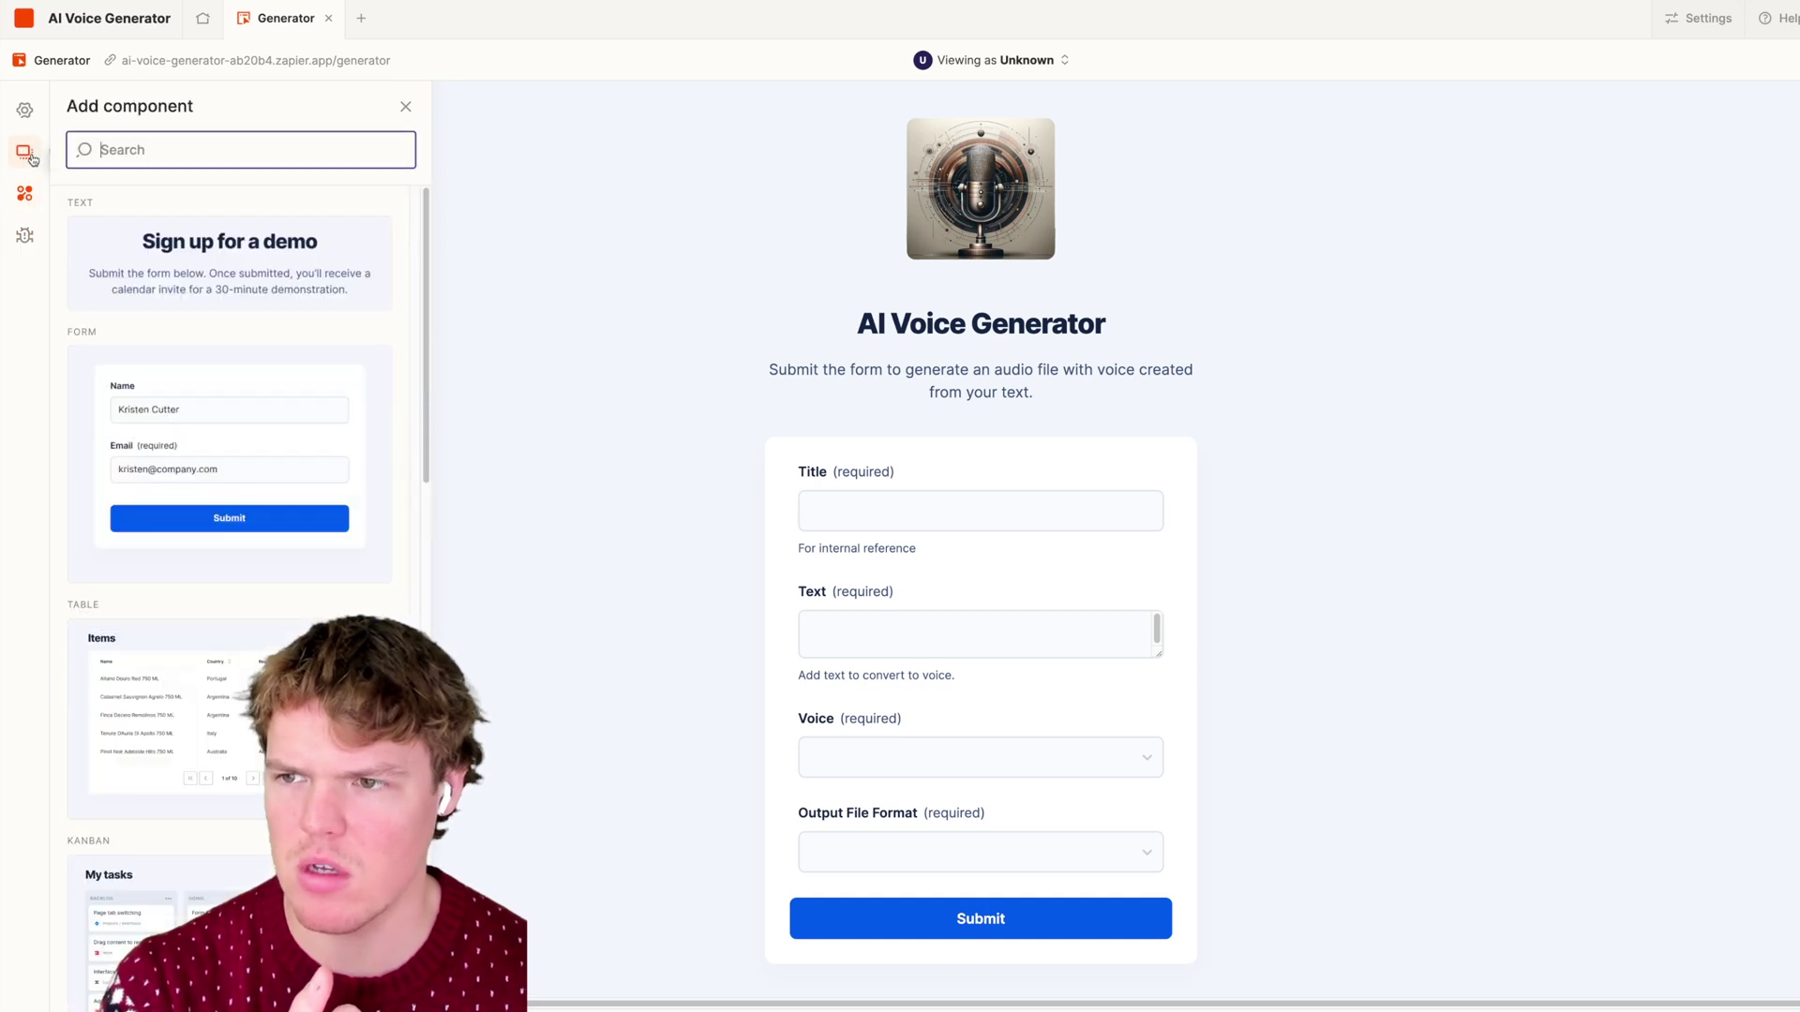
pyautogui.scroll(-2, 249, 362)
pyautogui.scroll(2, 249, 363)
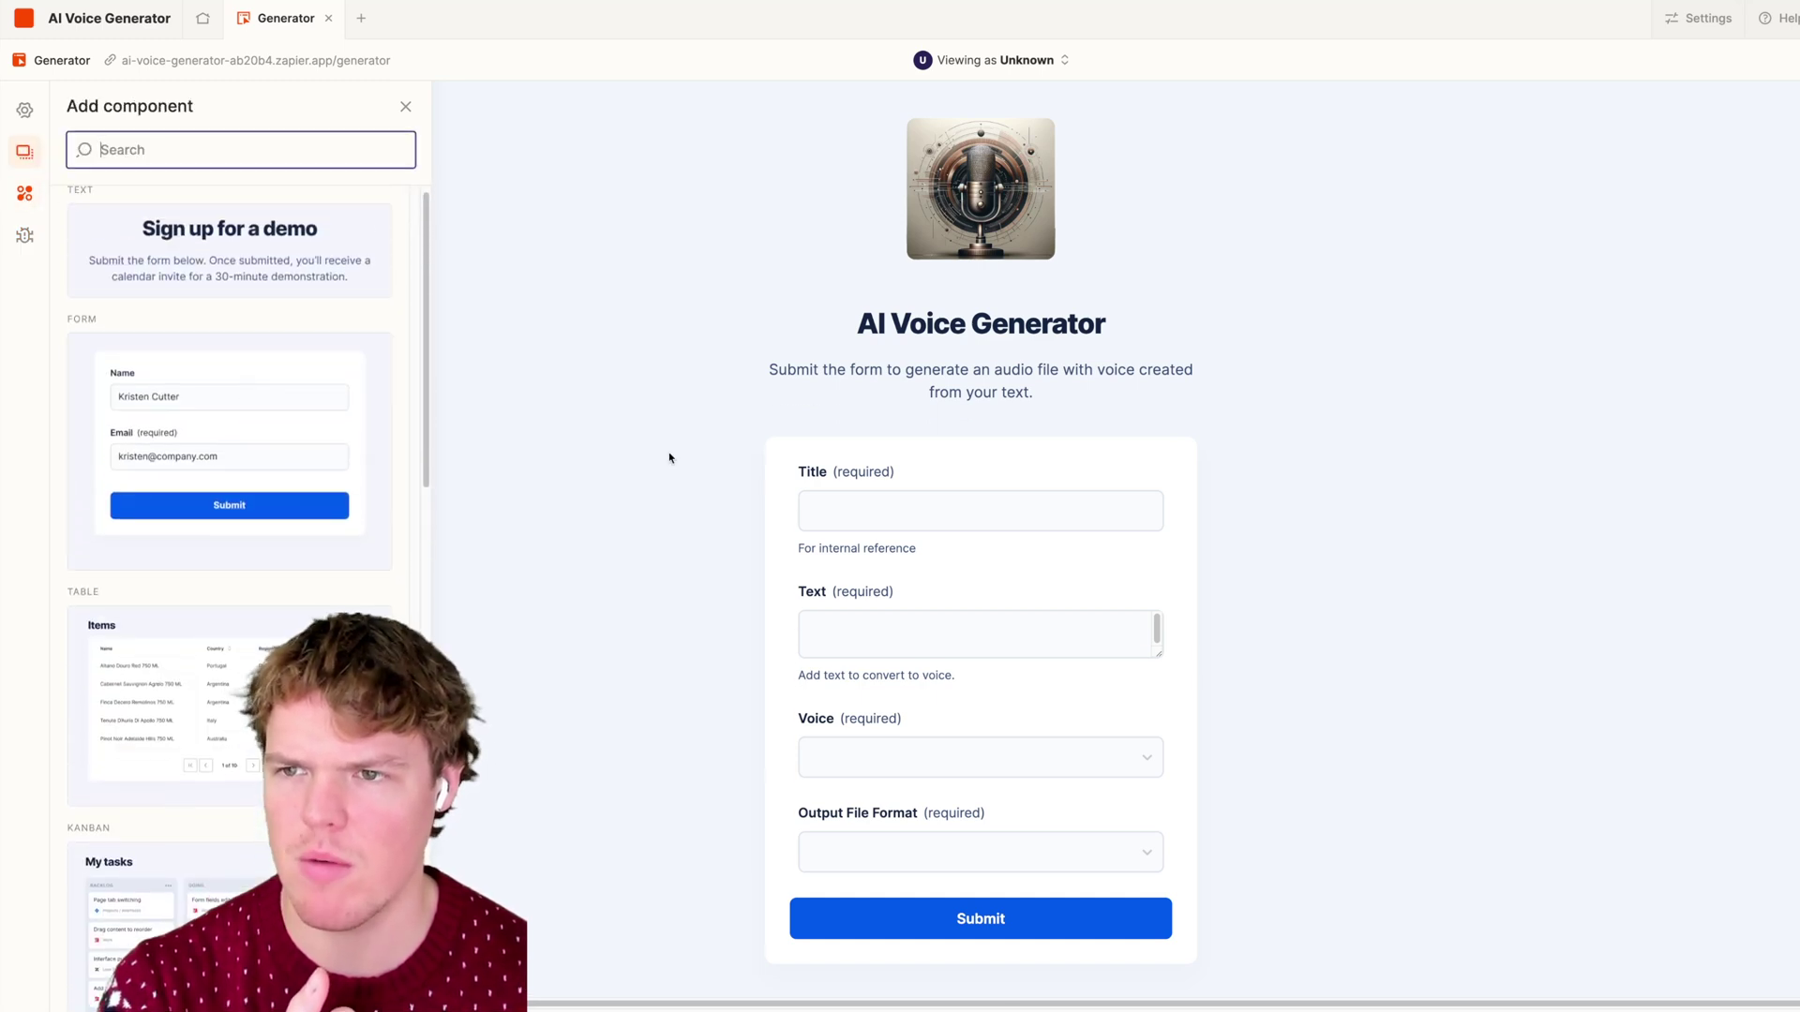
# - Inspect the form's fields and the details of its Show notification and Run Zap submit actions
pyautogui.click(879, 859)
pyautogui.click(872, 908)
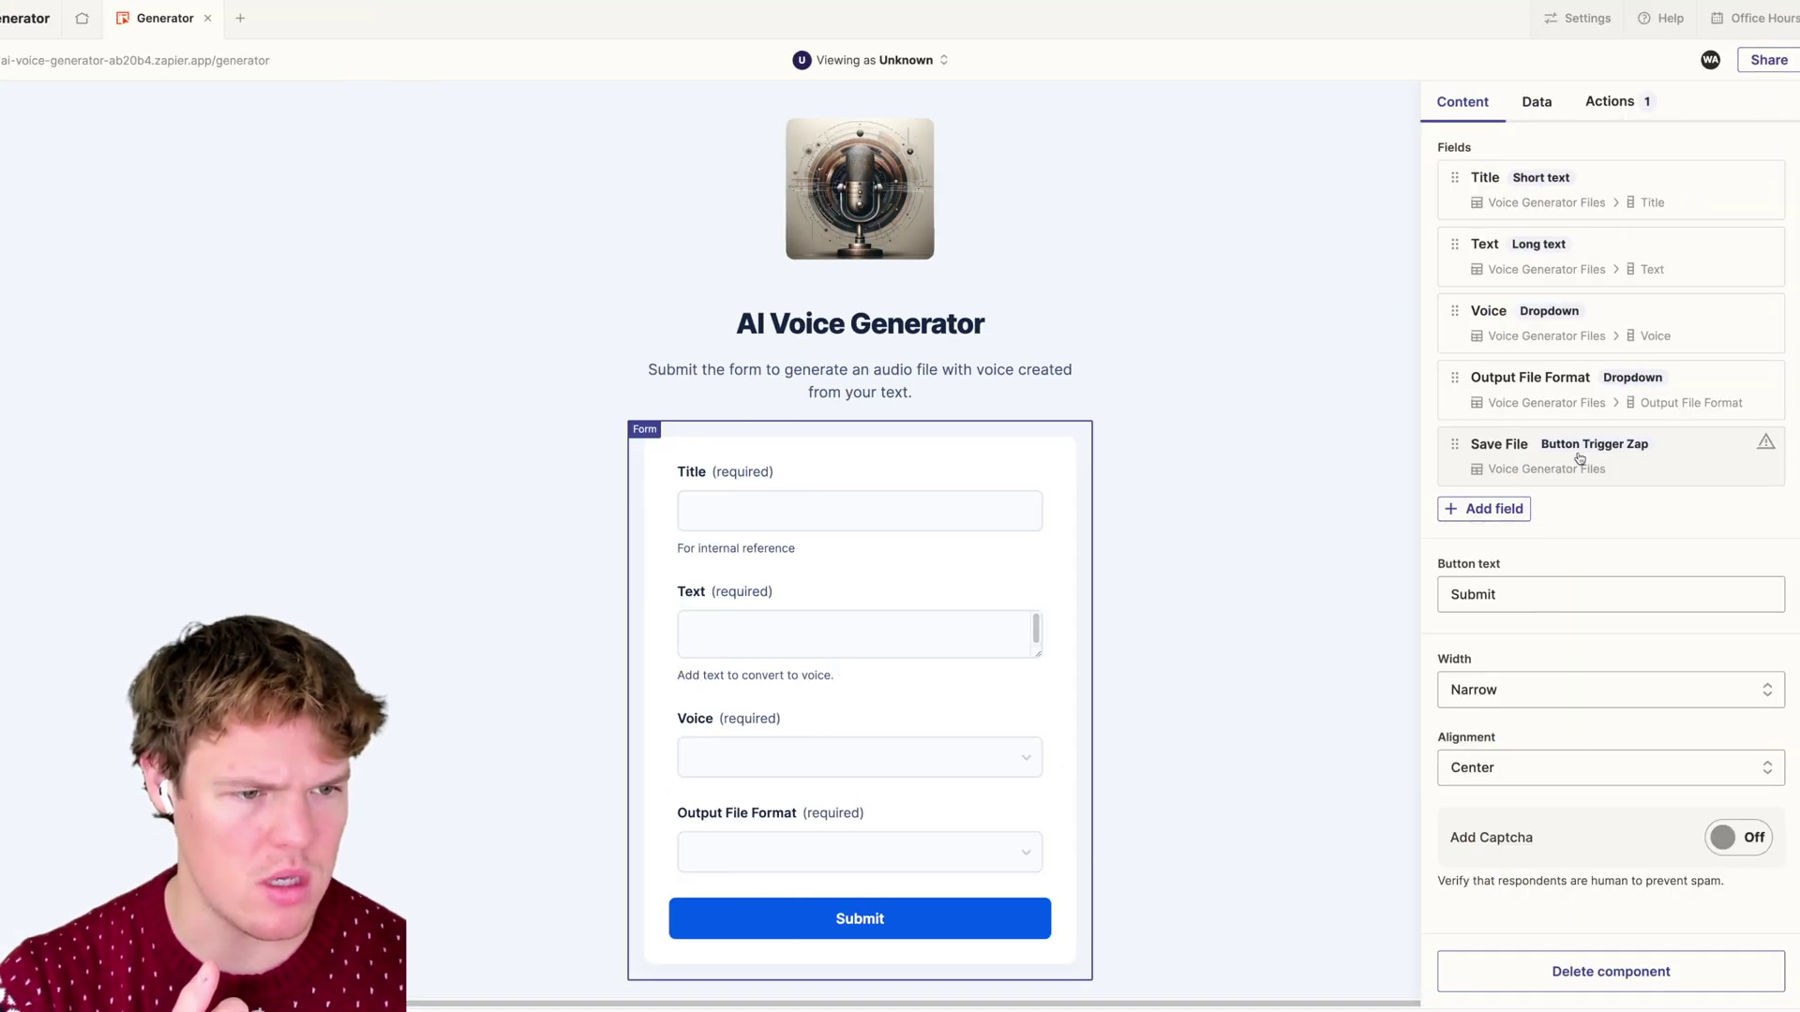
pyautogui.click(1614, 105)
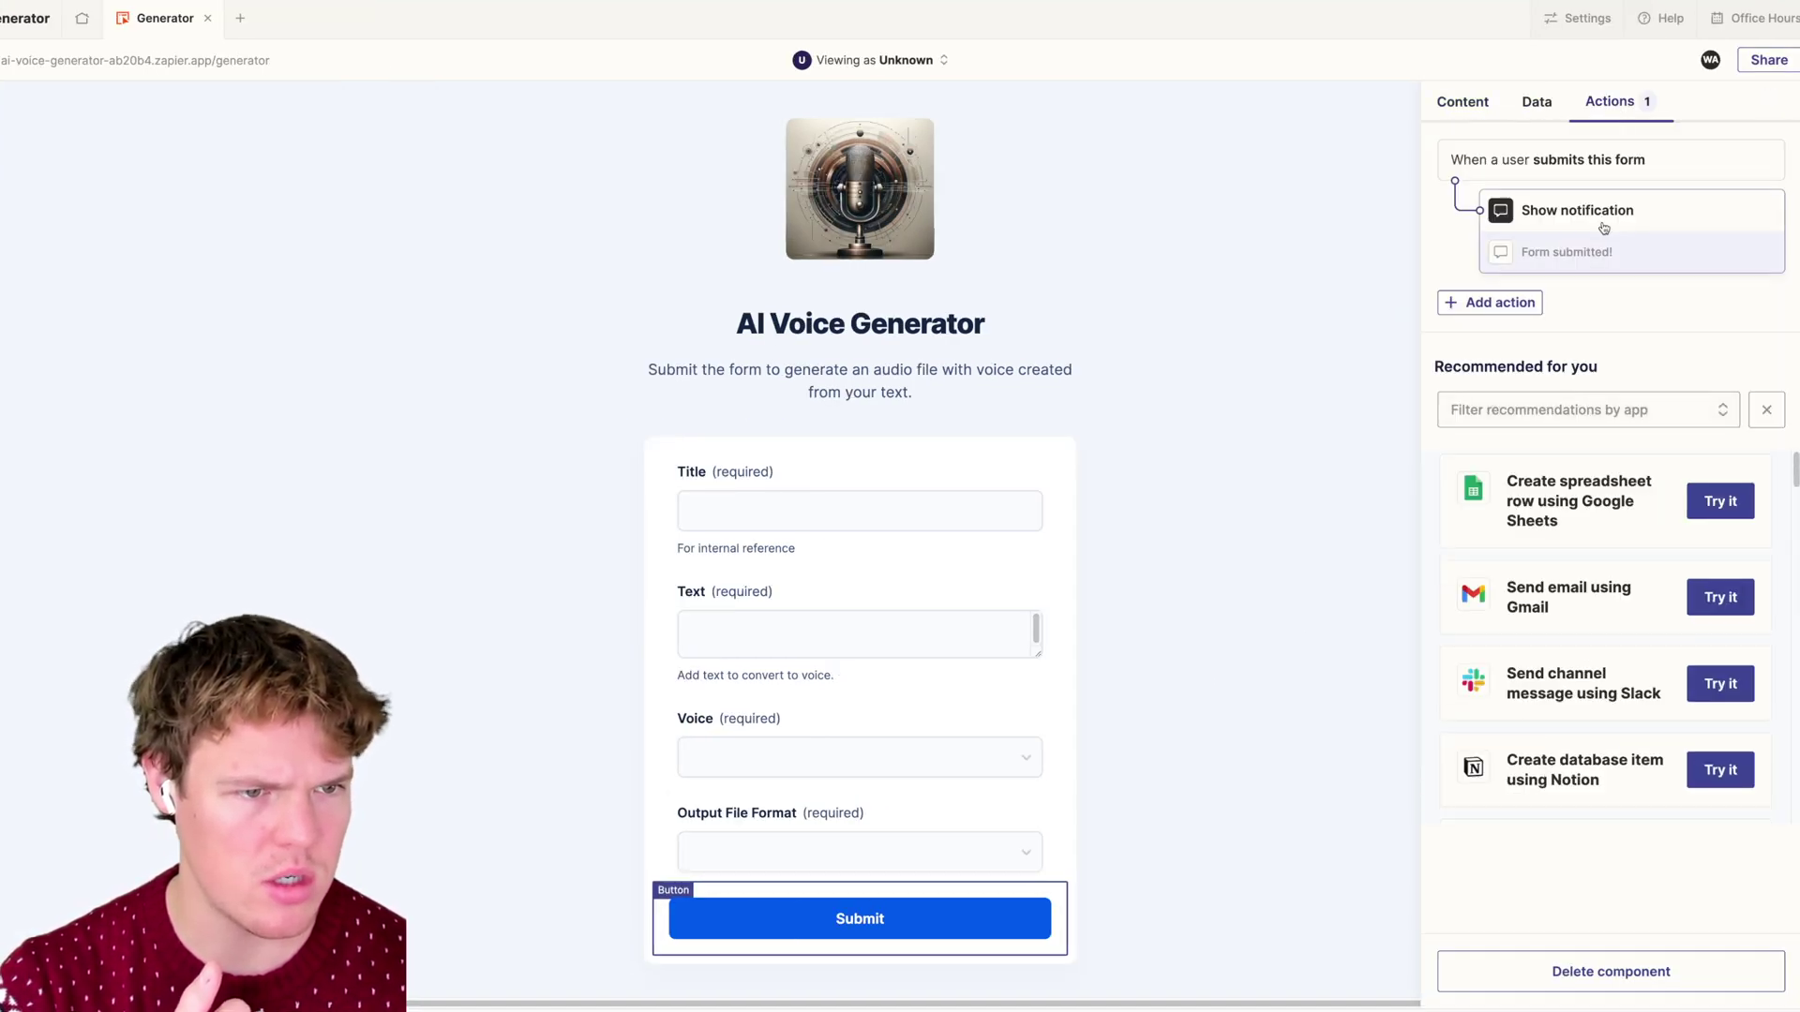
pyautogui.click(1607, 225)
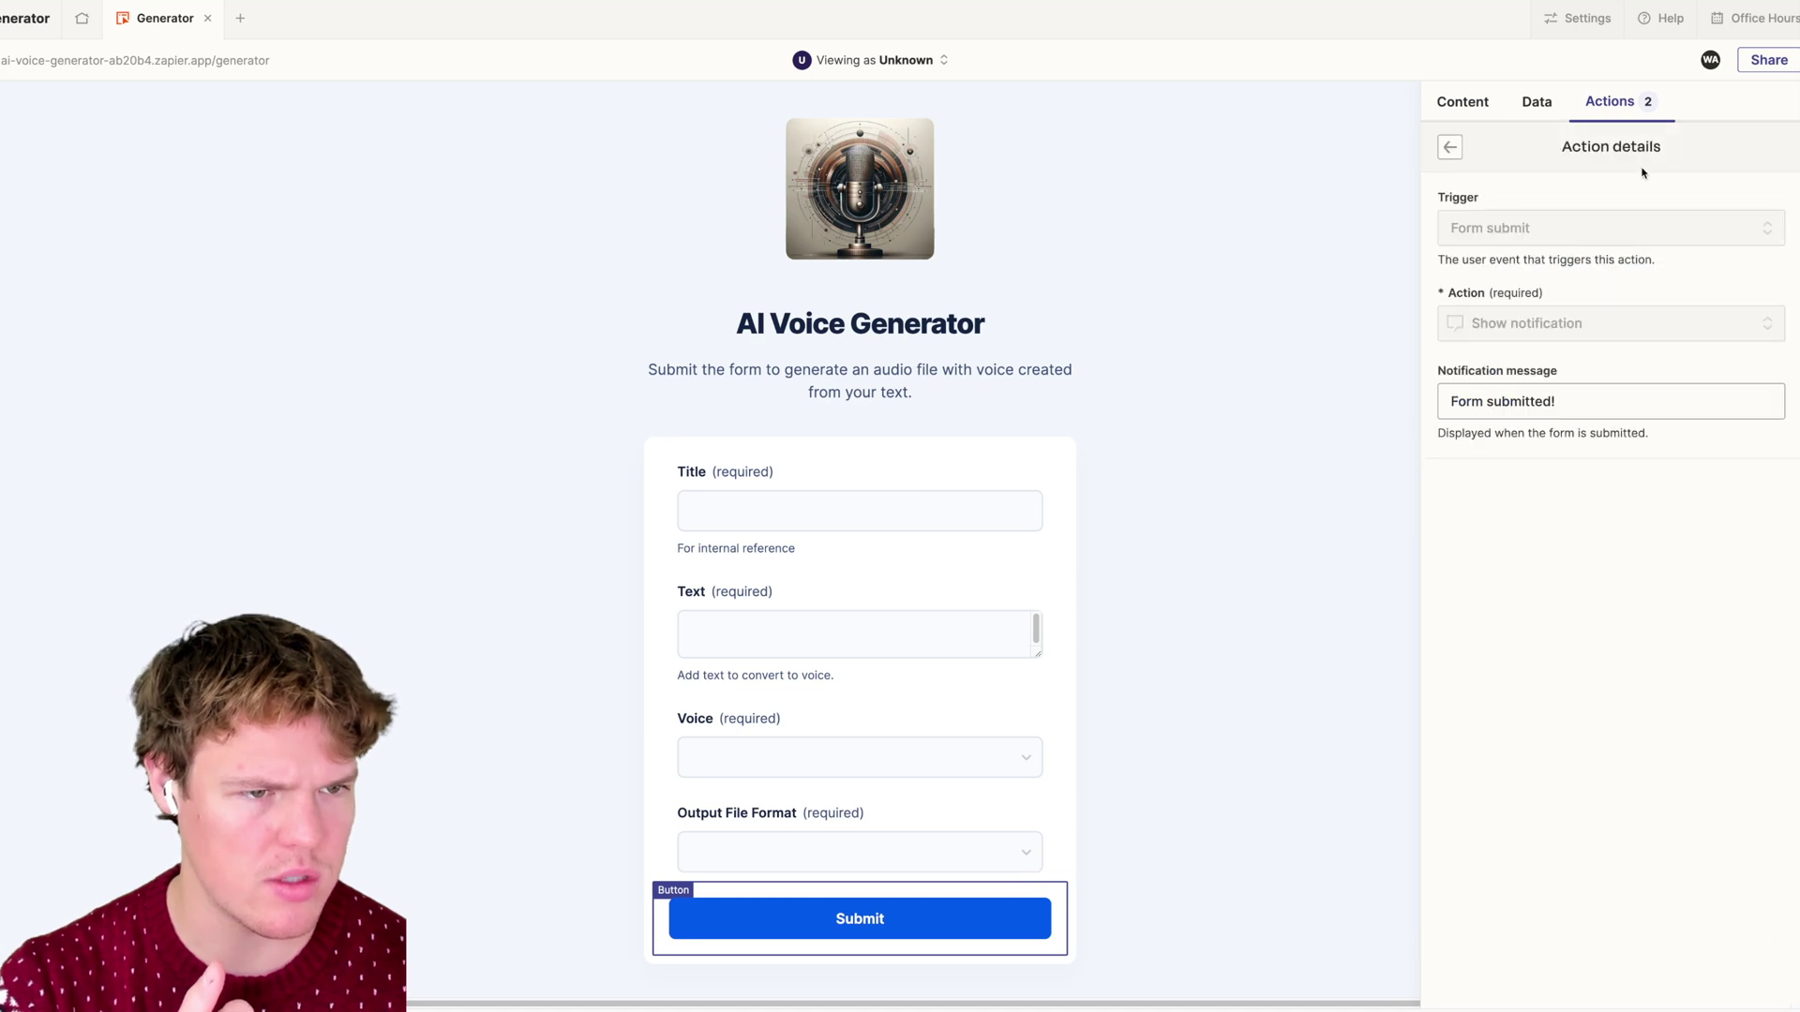
pyautogui.click(1542, 104)
pyautogui.click(1585, 105)
pyautogui.click(1598, 361)
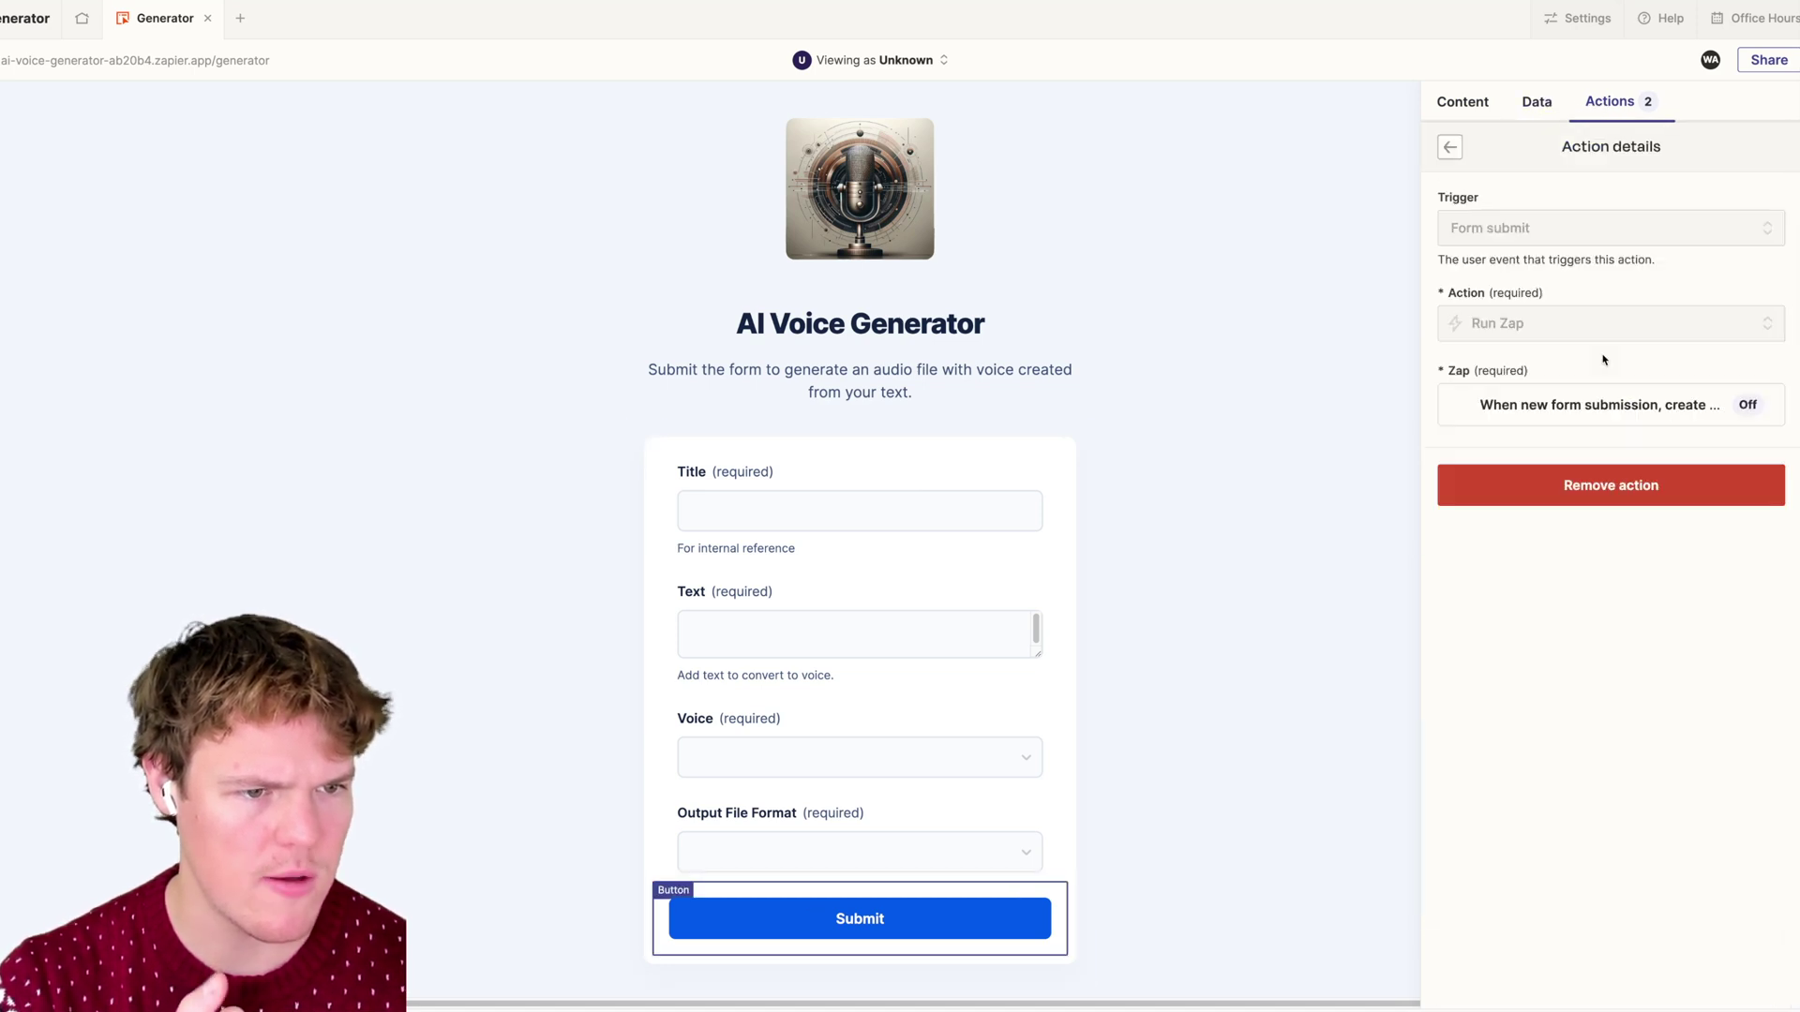
# - Open the form-submission Zap, accept the OpenAI account for the Convert Text to Speech step and review its action settings
pyautogui.click(1645, 414)
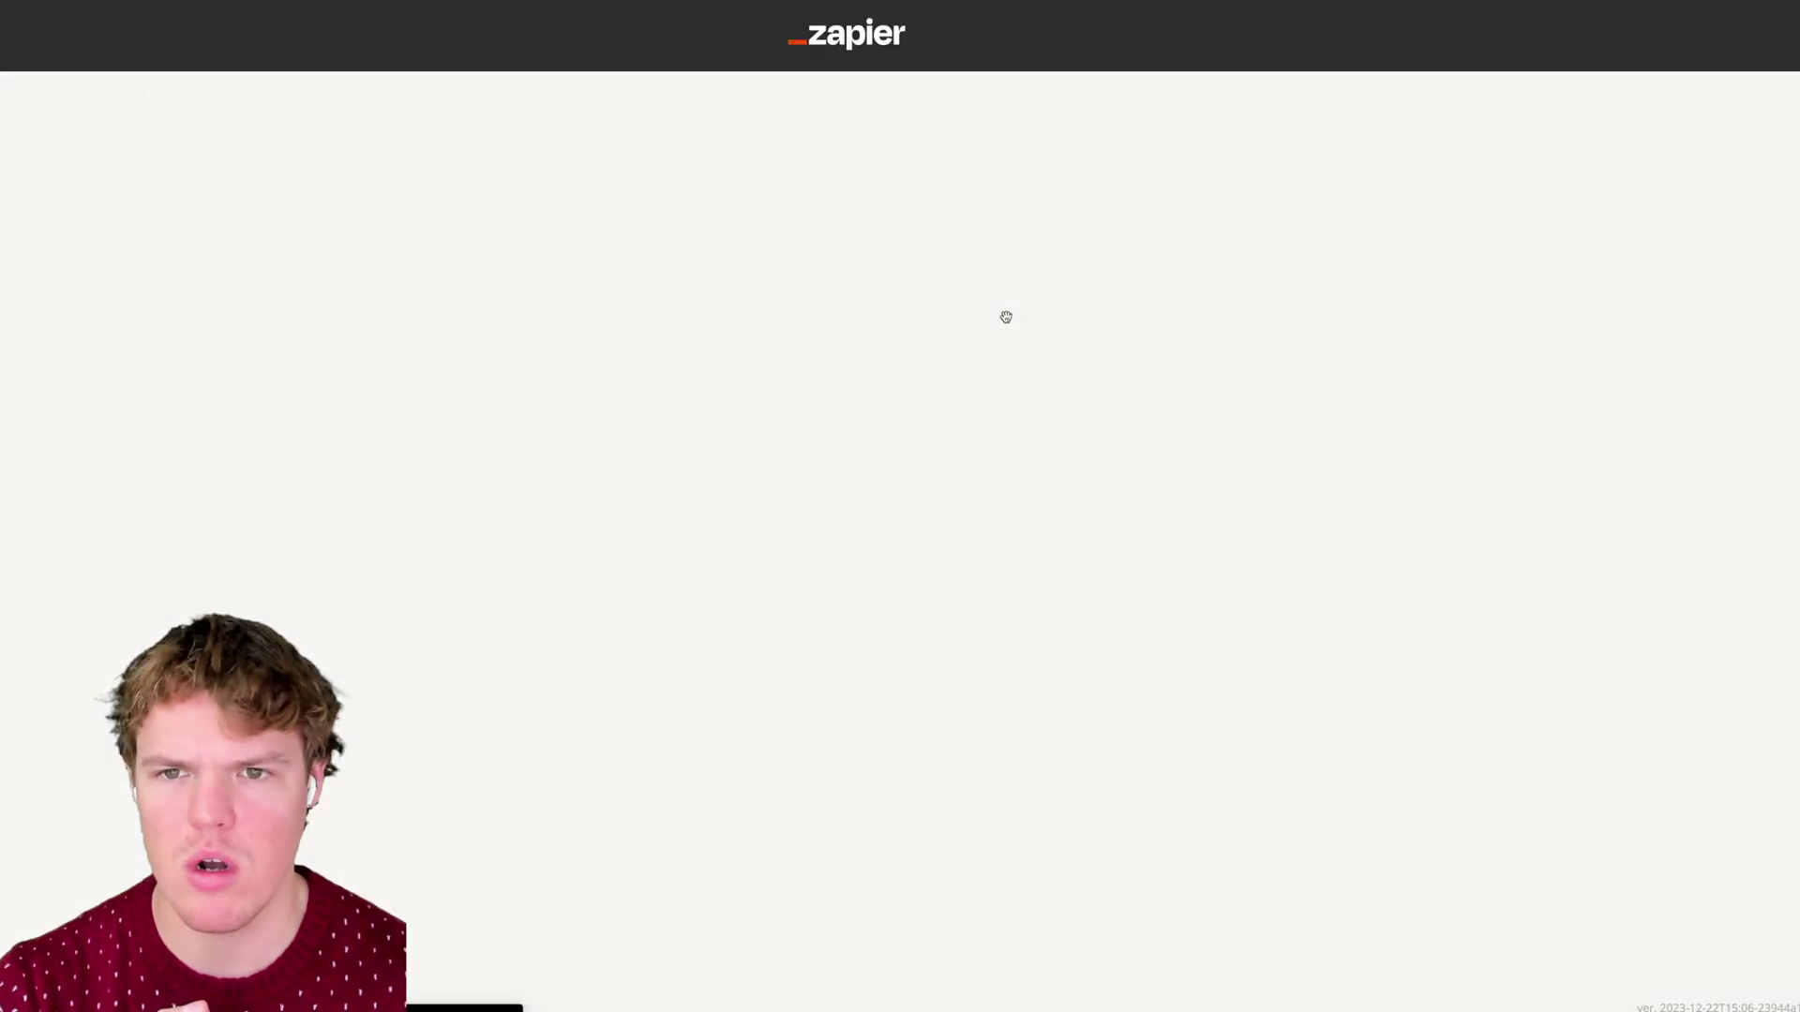
pyautogui.click(938, 572)
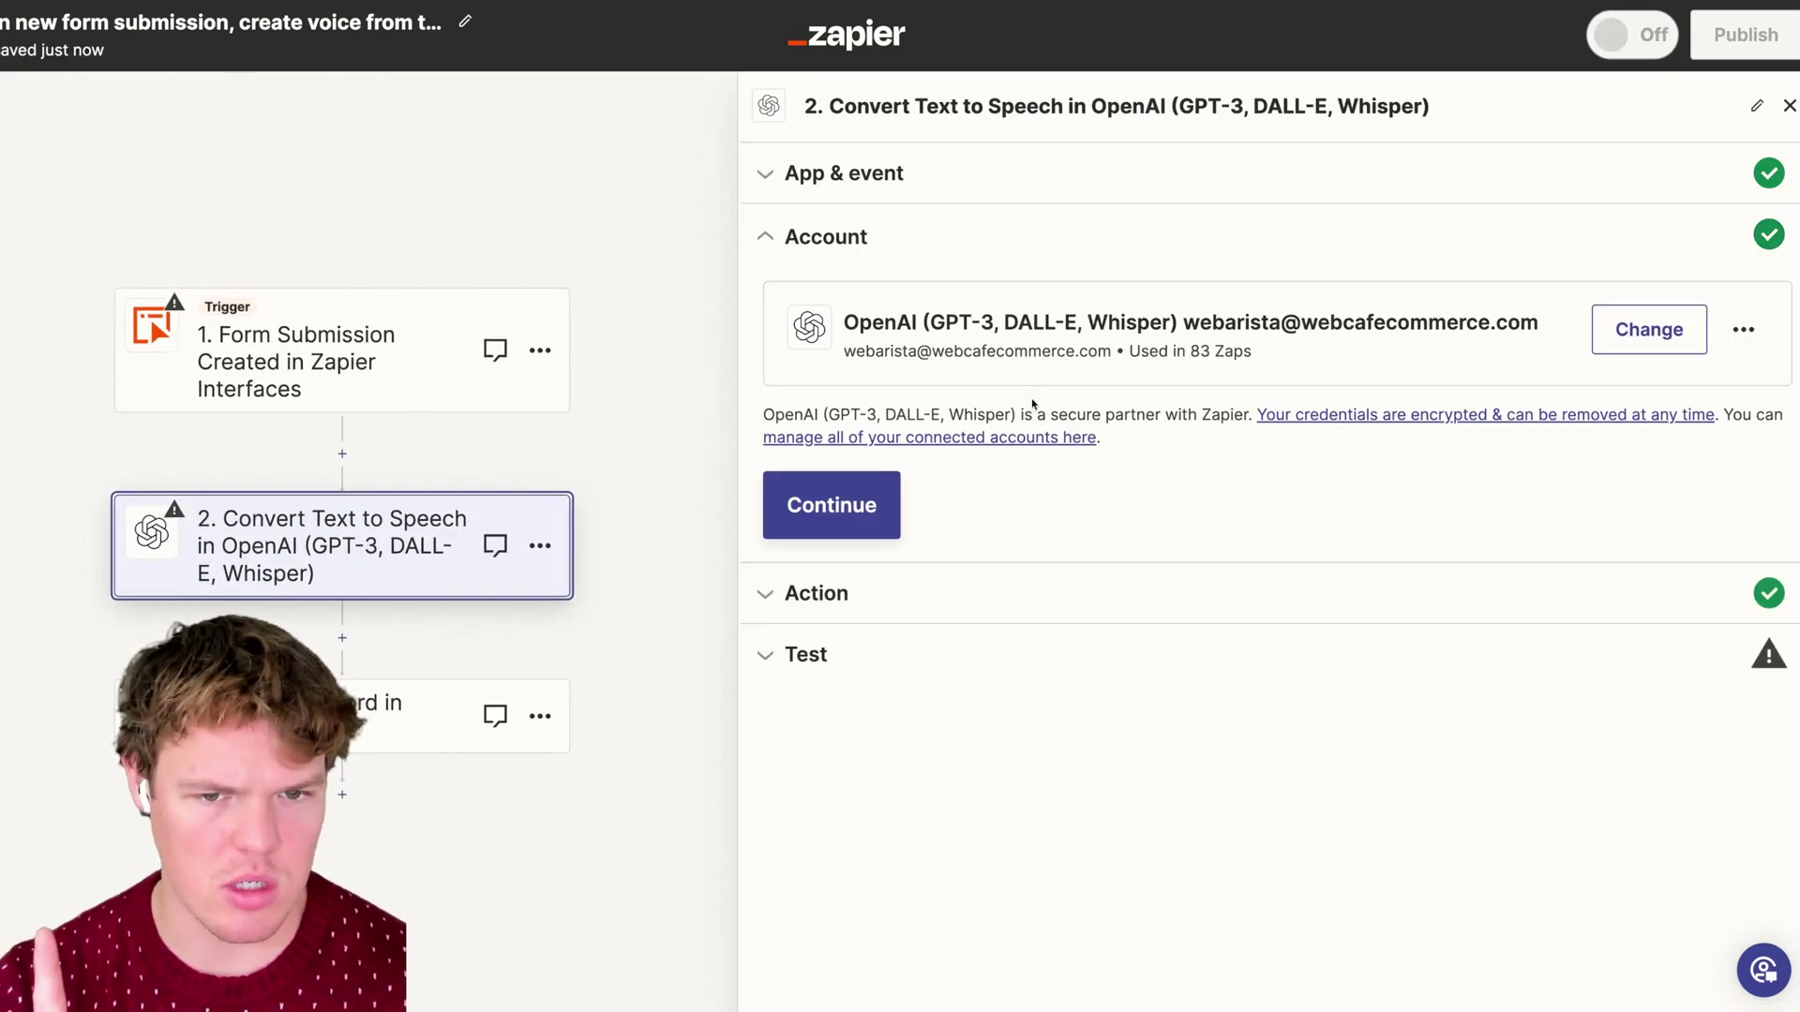
pyautogui.click(827, 506)
pyautogui.scroll(-3, 929, 543)
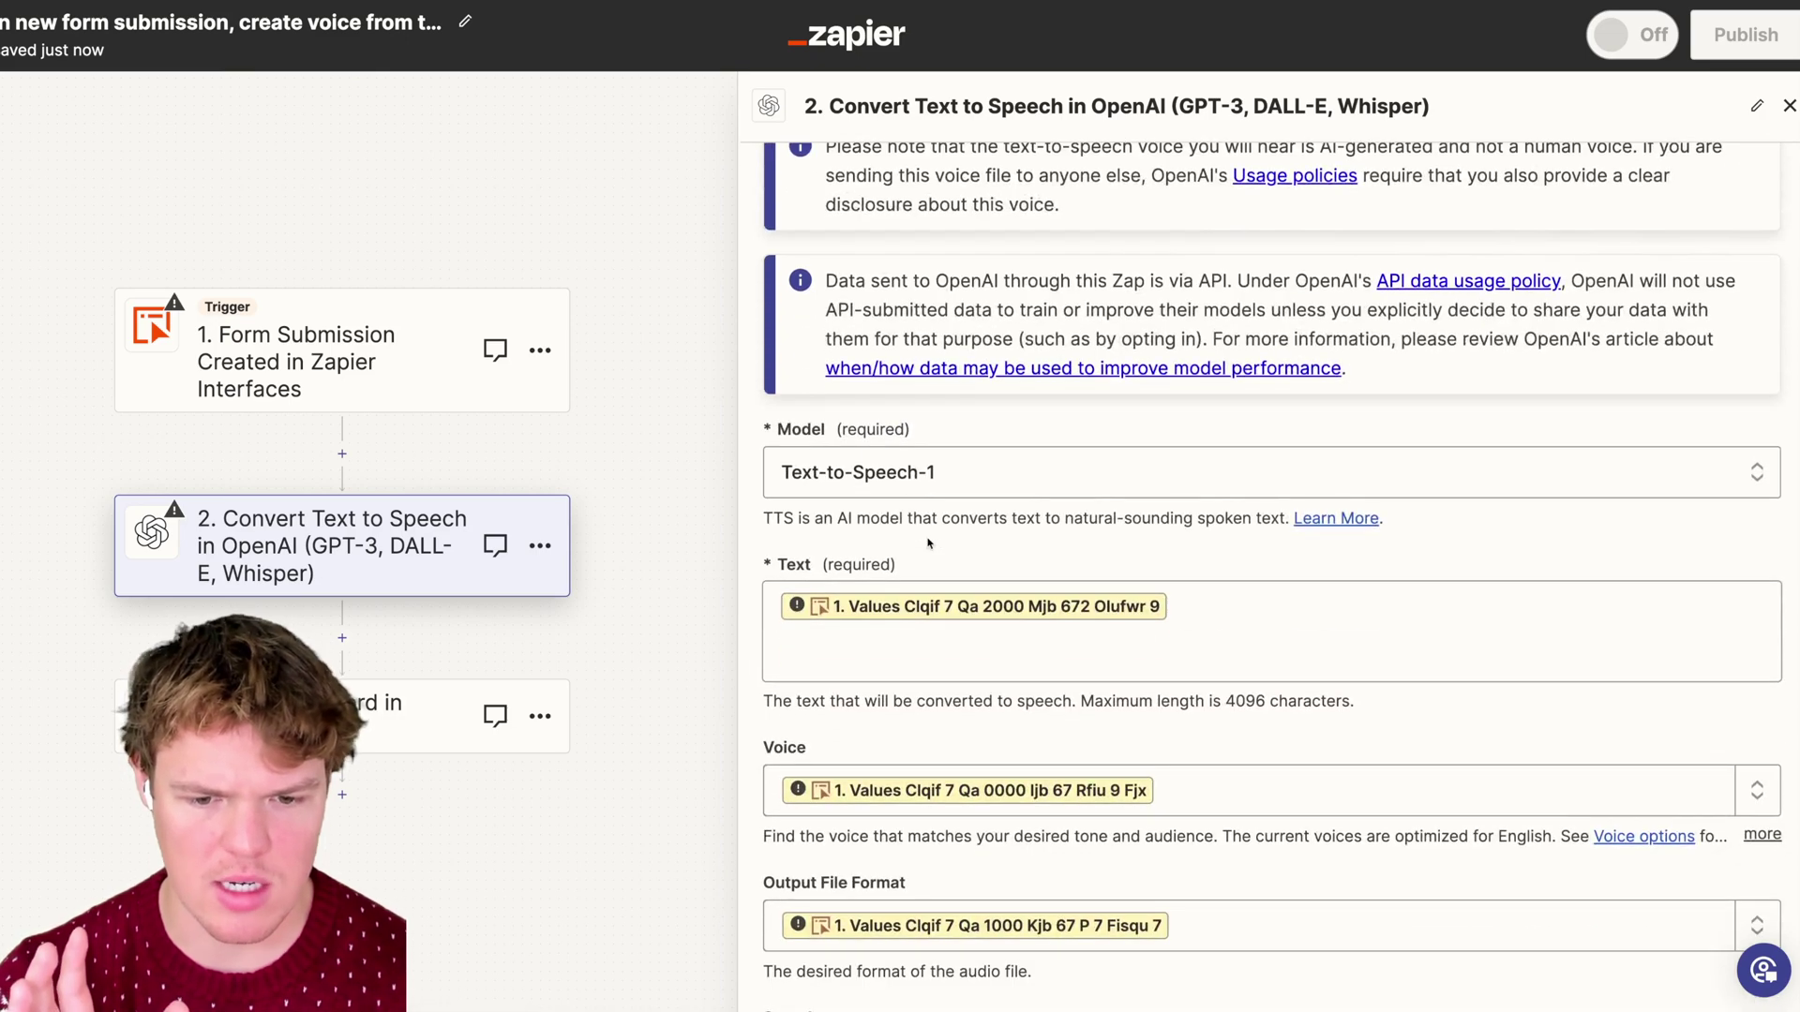
pyautogui.scroll(-3, 928, 543)
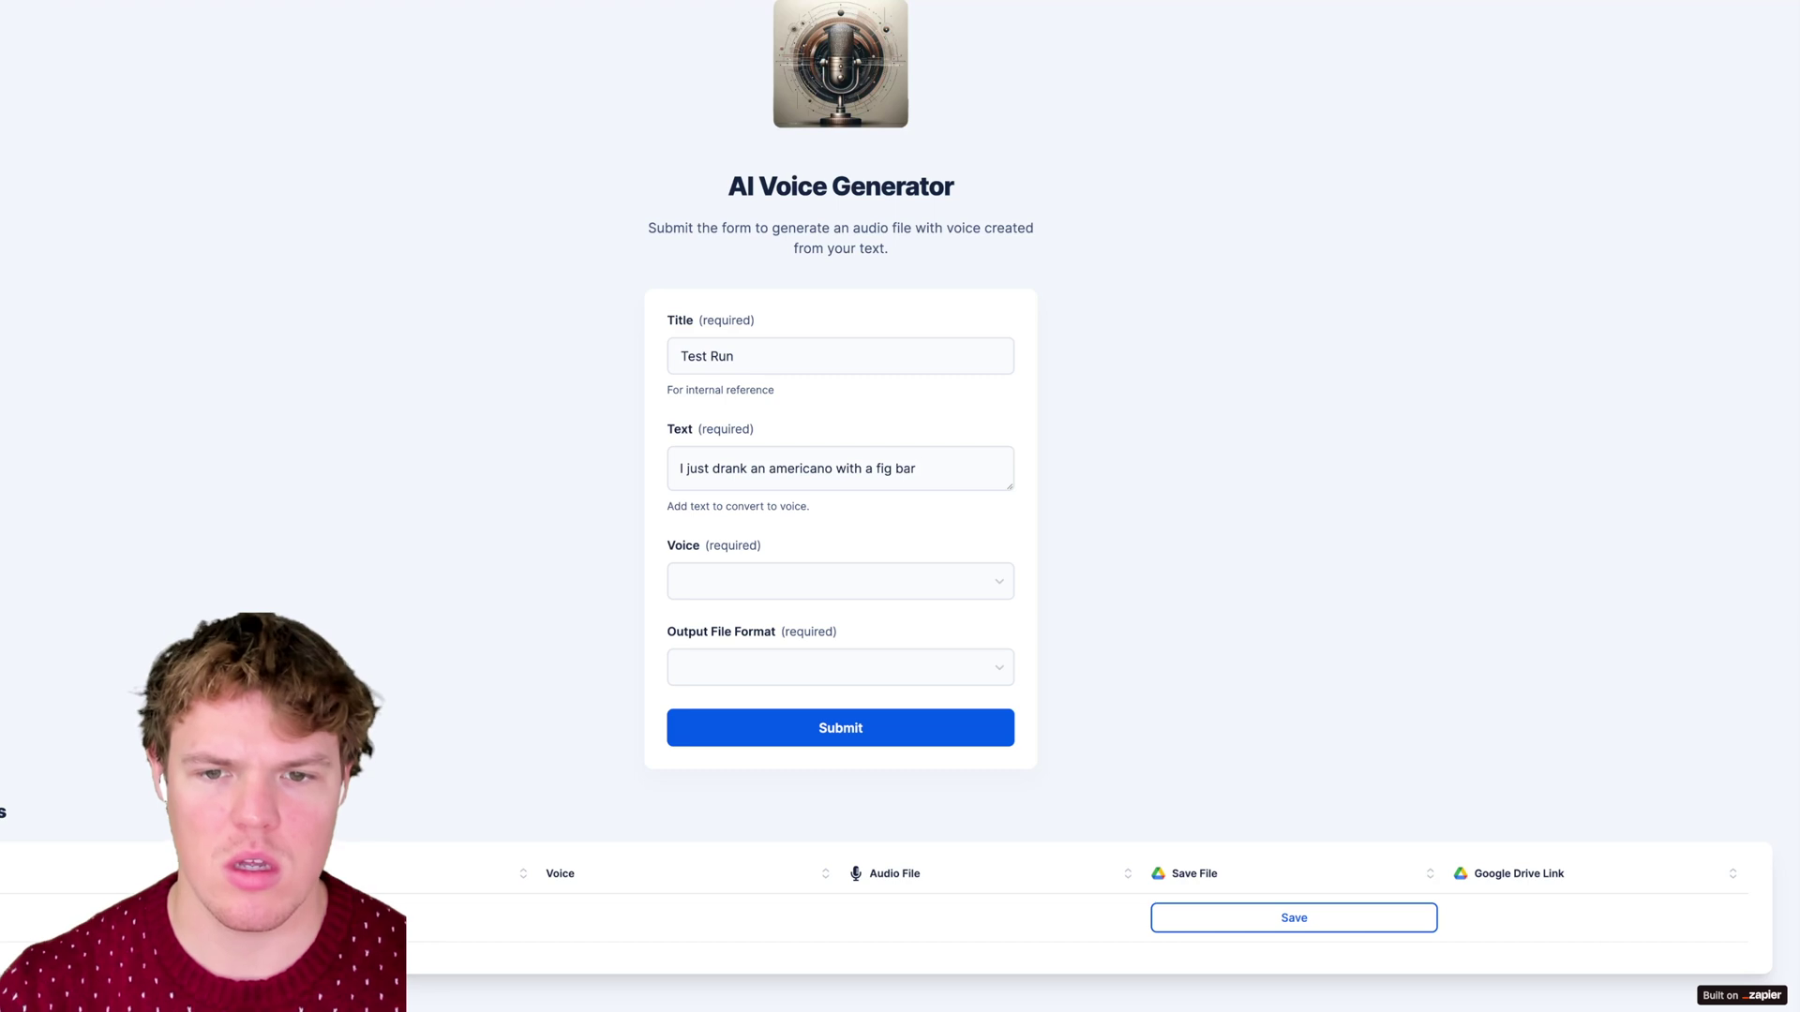
# - On the live page, choose voice fable and output format mp3, submit the form, and save the Test Run voice file
pyautogui.scroll(-1, 775, 551)
pyautogui.click(906, 573)
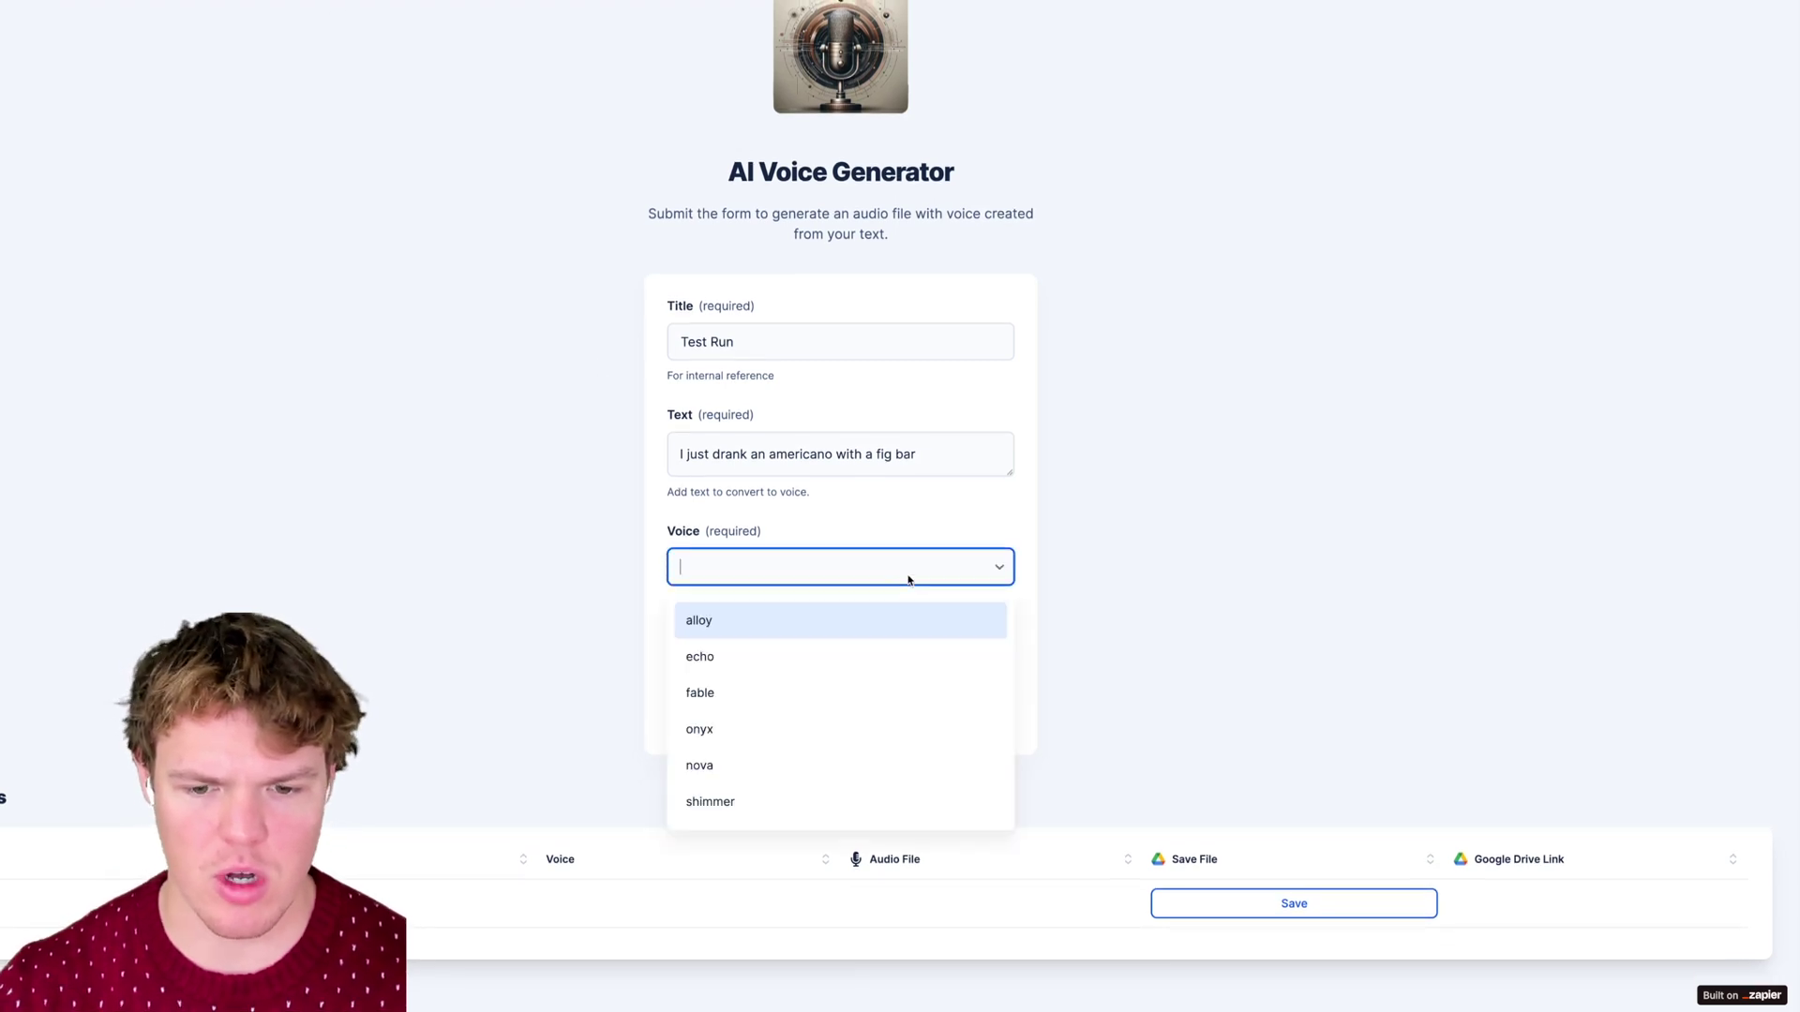
pyautogui.click(819, 696)
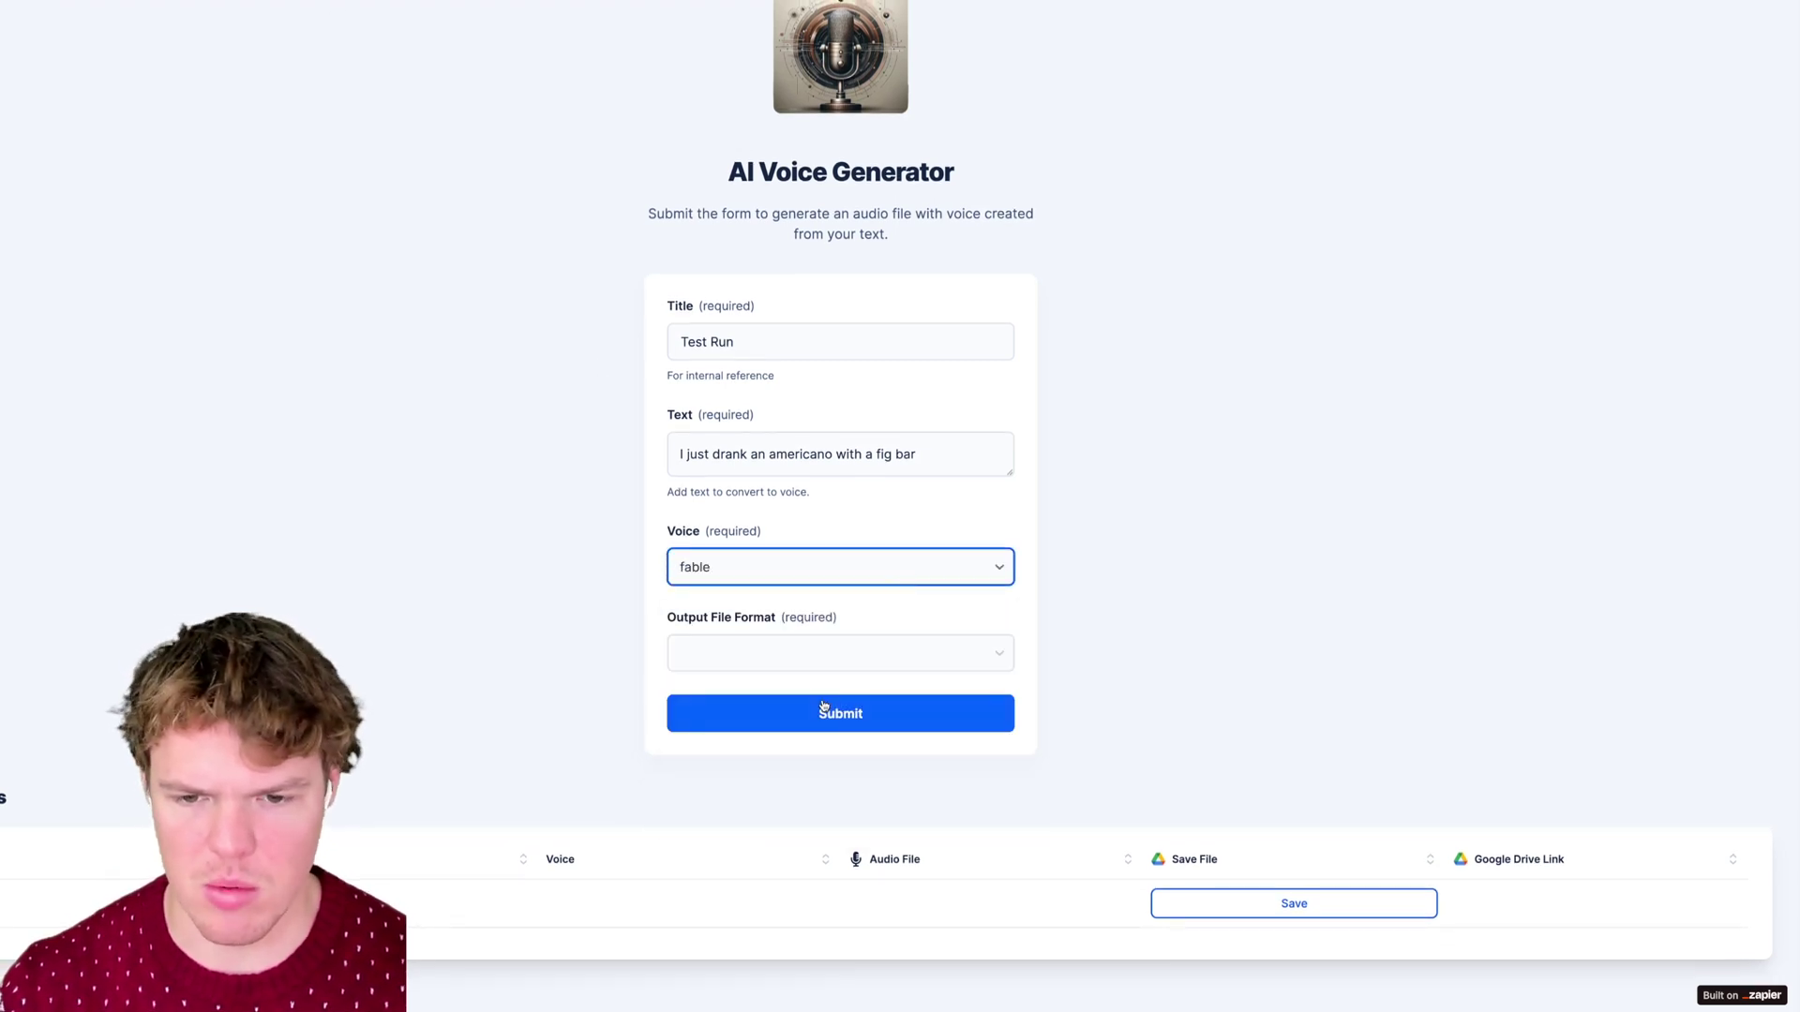
pyautogui.click(823, 658)
pyautogui.click(806, 715)
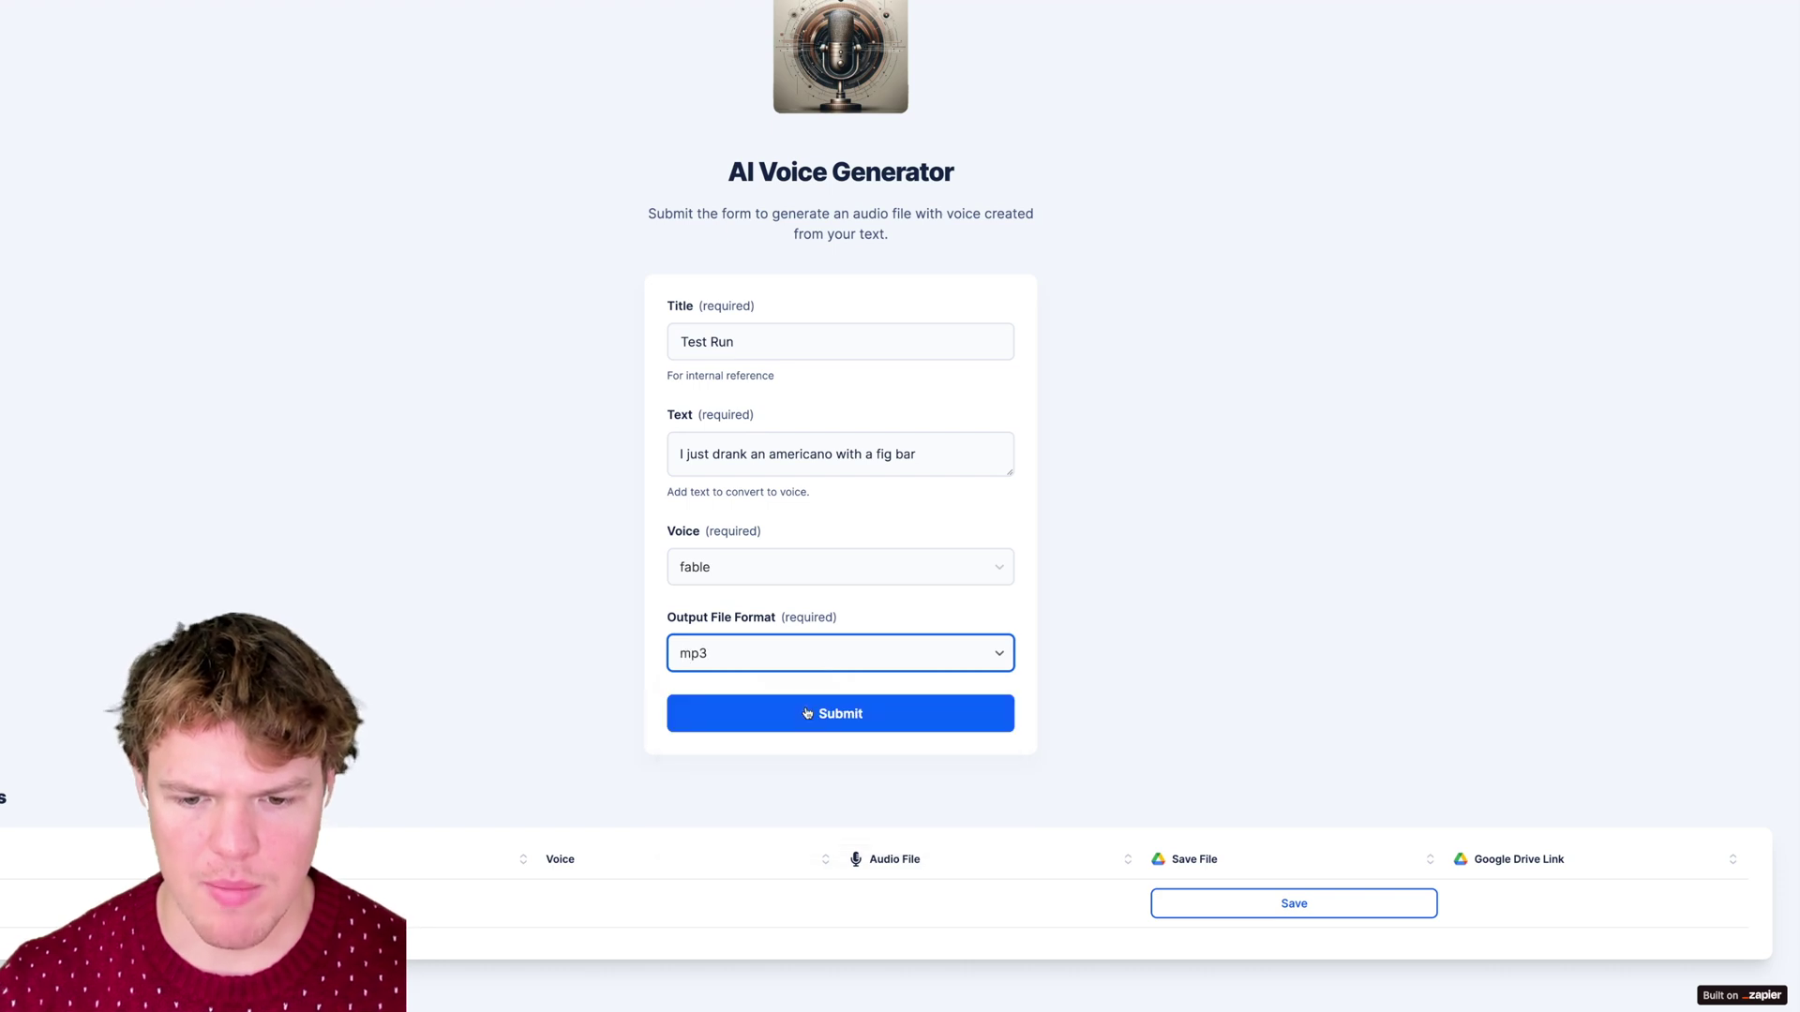
pyautogui.click(947, 710)
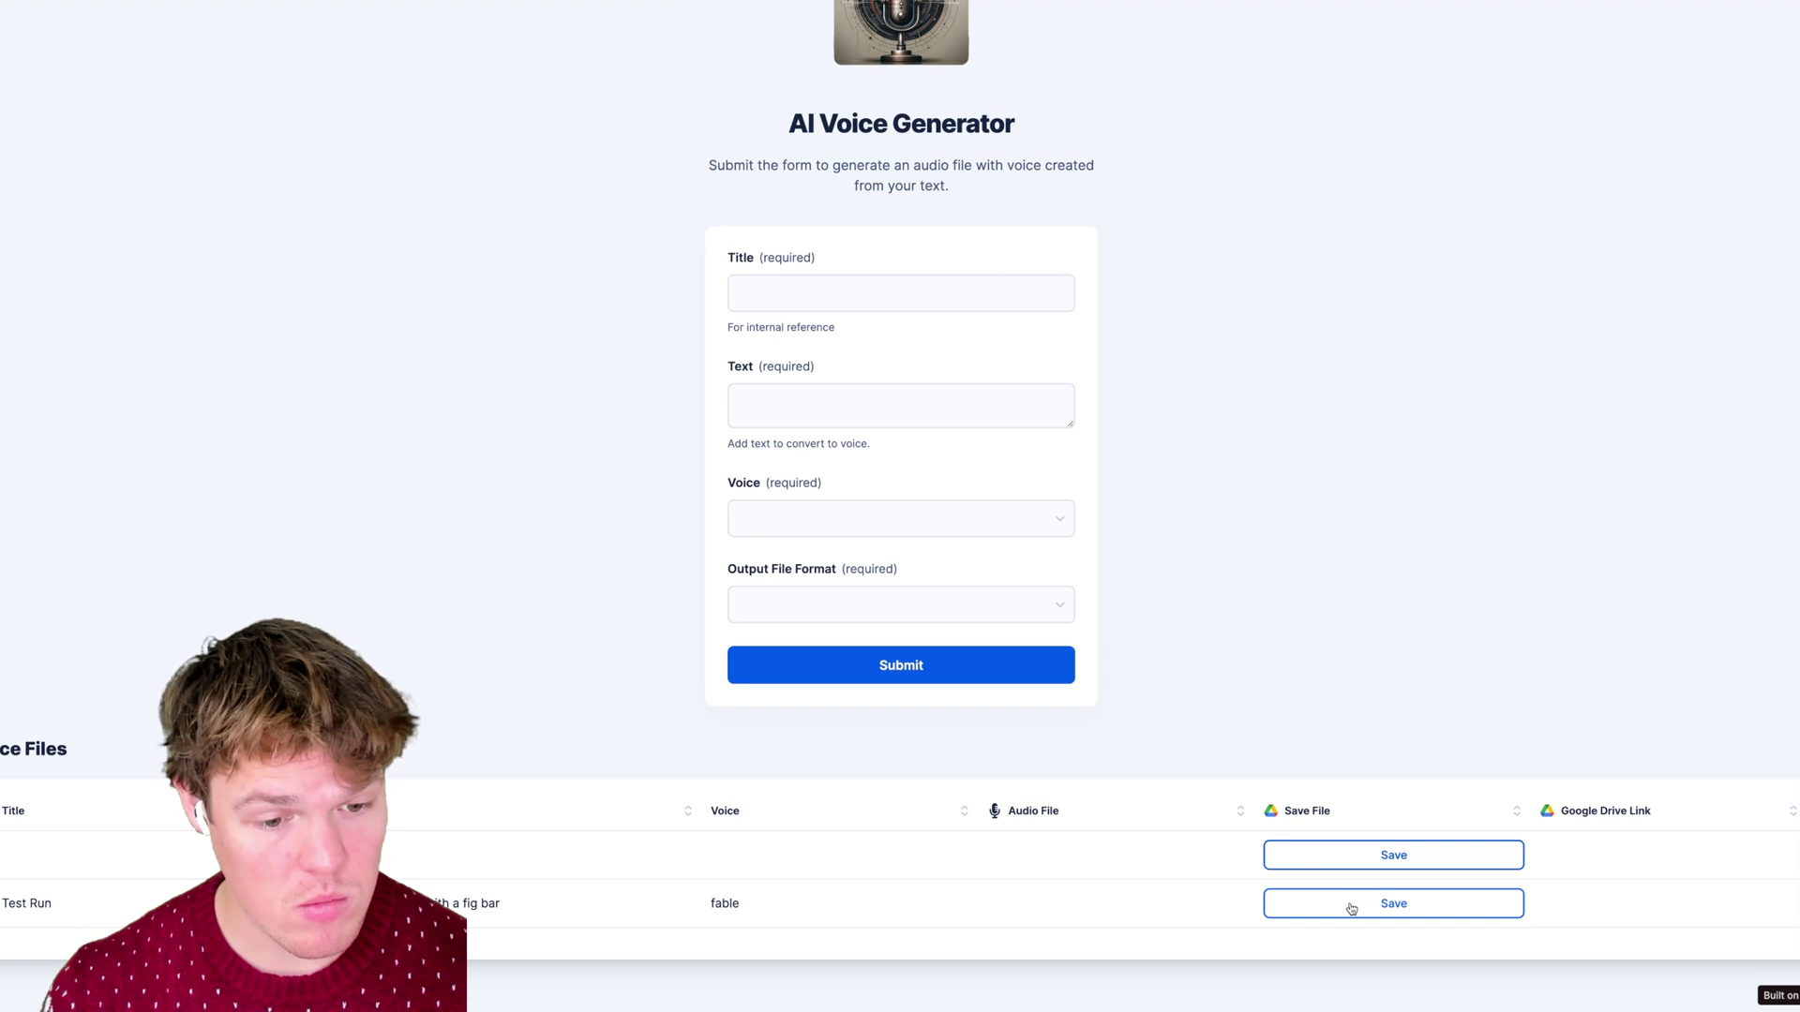
pyautogui.click(1351, 909)
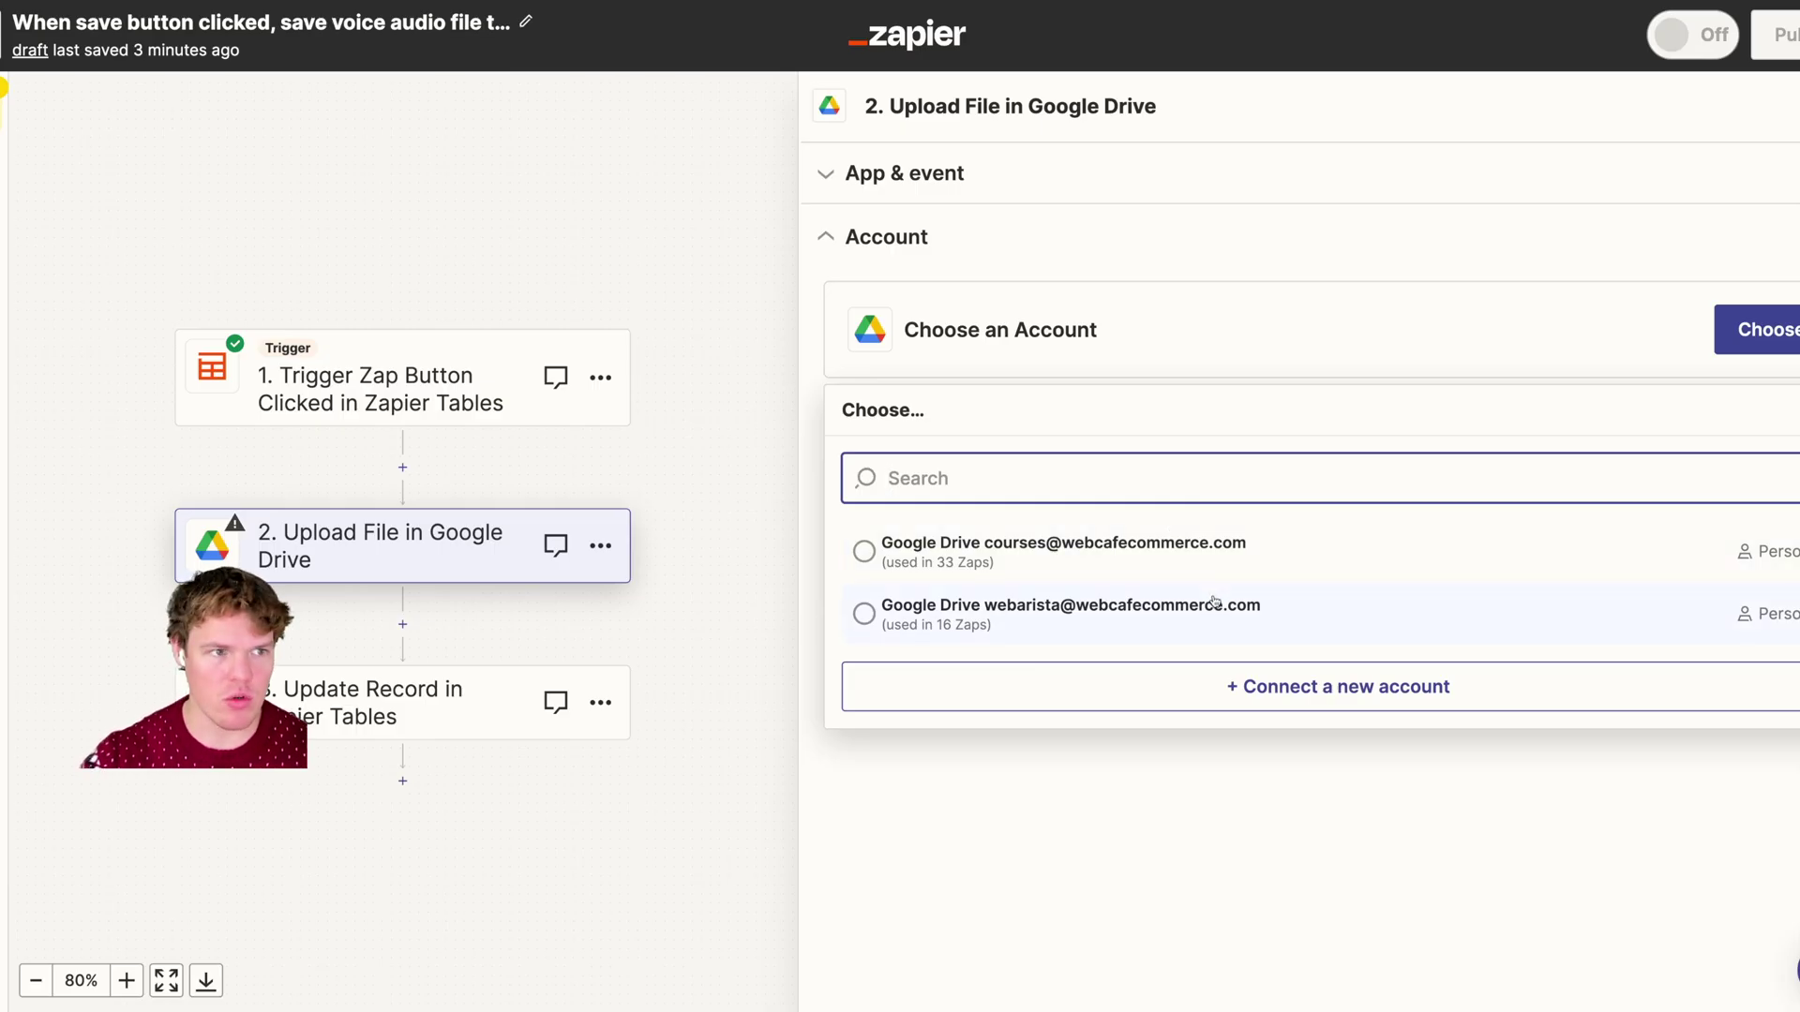
# - In the save-button Zap, assign the first listed Google Drive account to the Upload File step and review its folder and file settings
pyautogui.click(1151, 557)
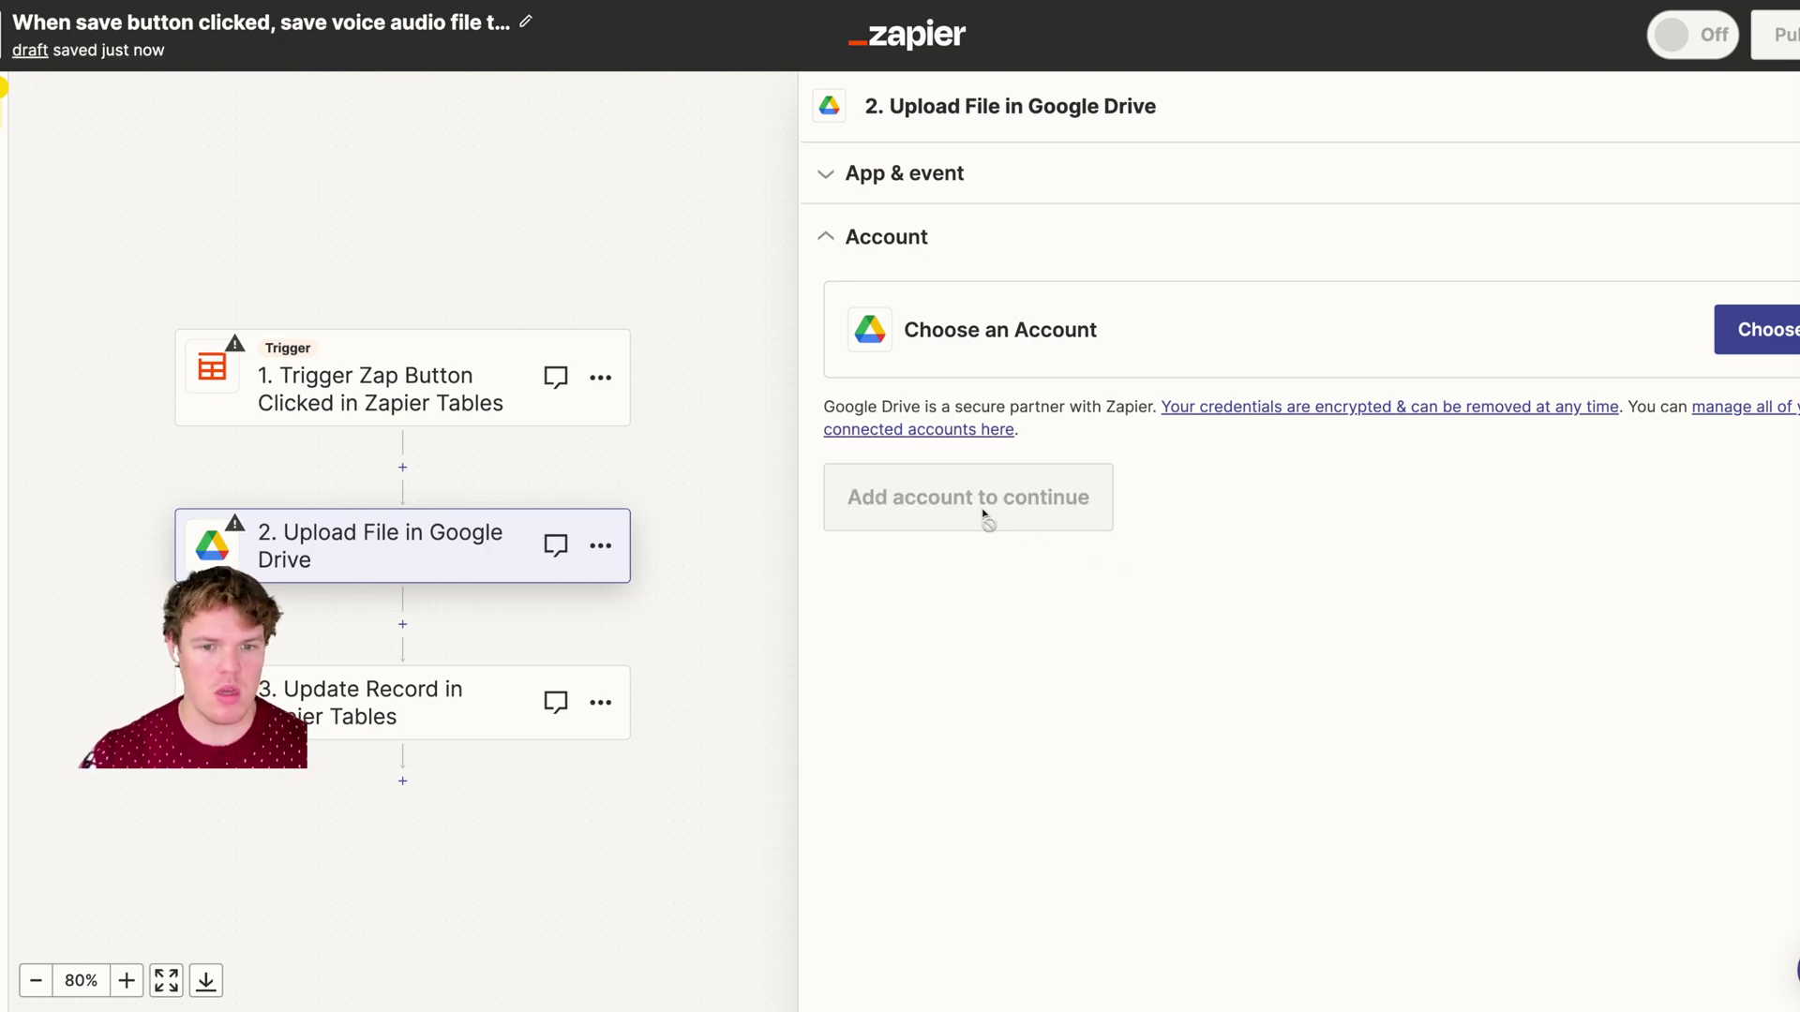
pyautogui.click(951, 506)
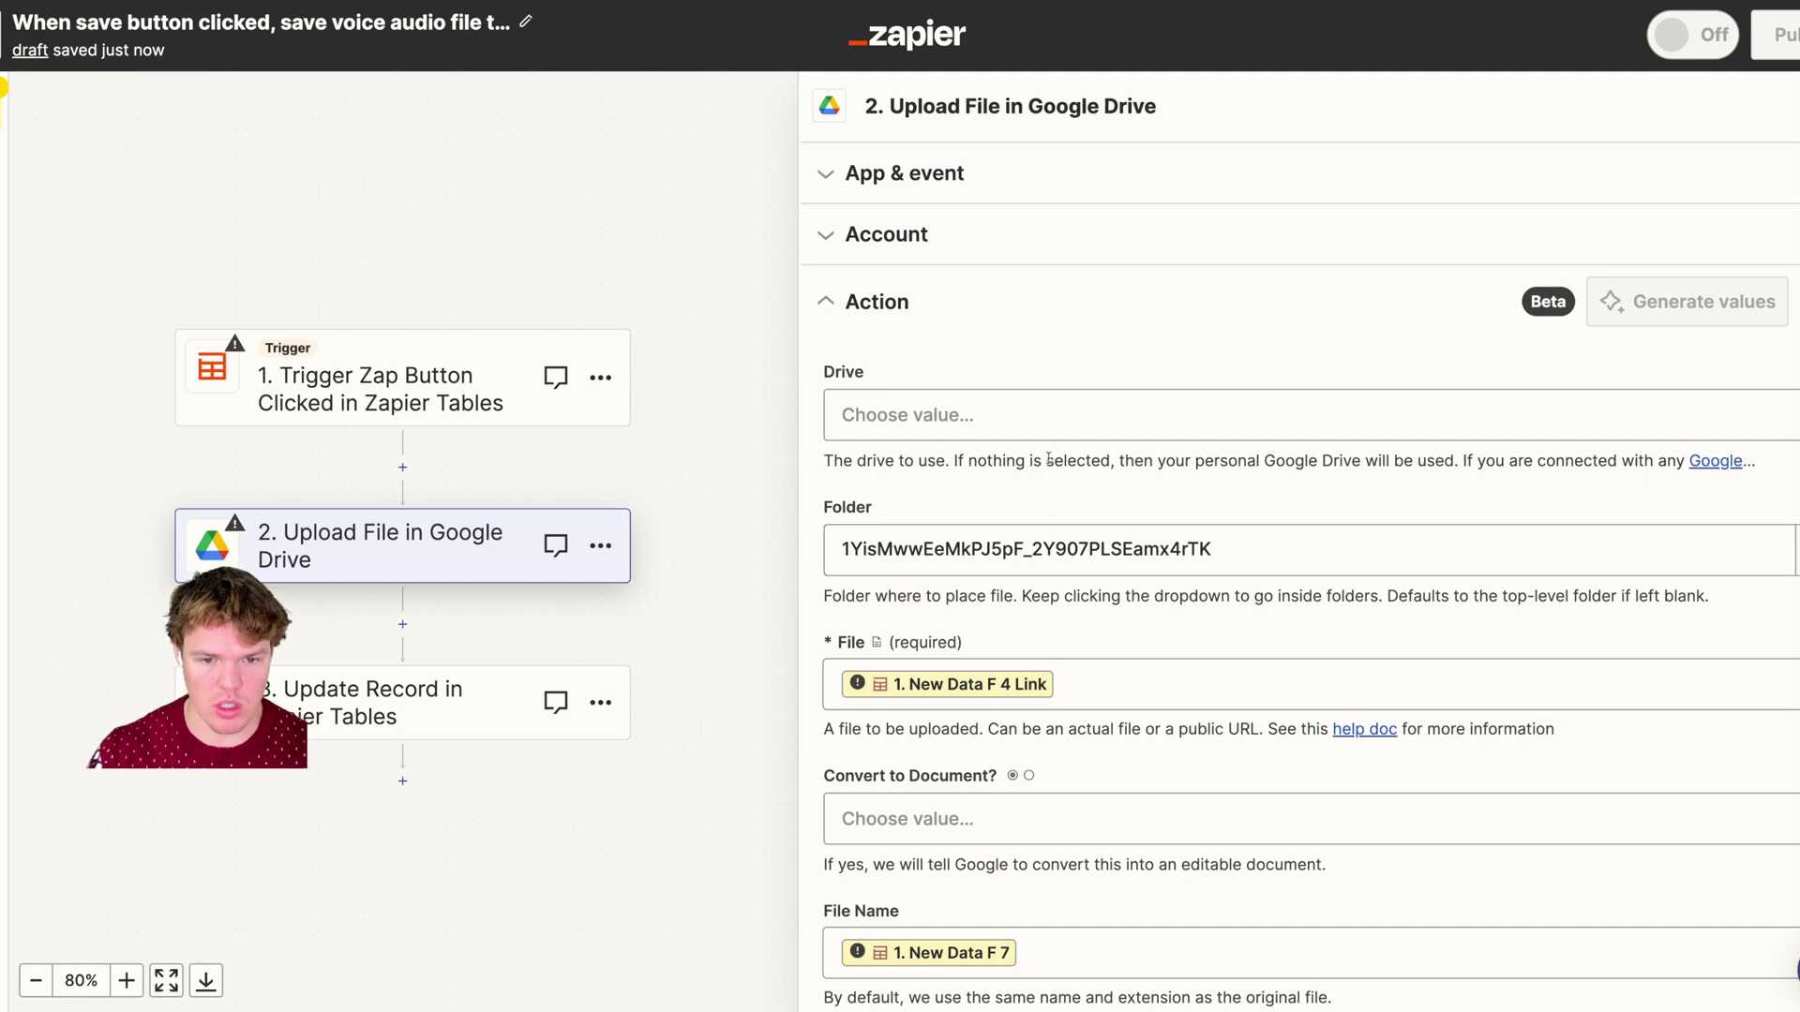
pyautogui.scroll(-3, 1049, 459)
pyautogui.scroll(2, 1136, 862)
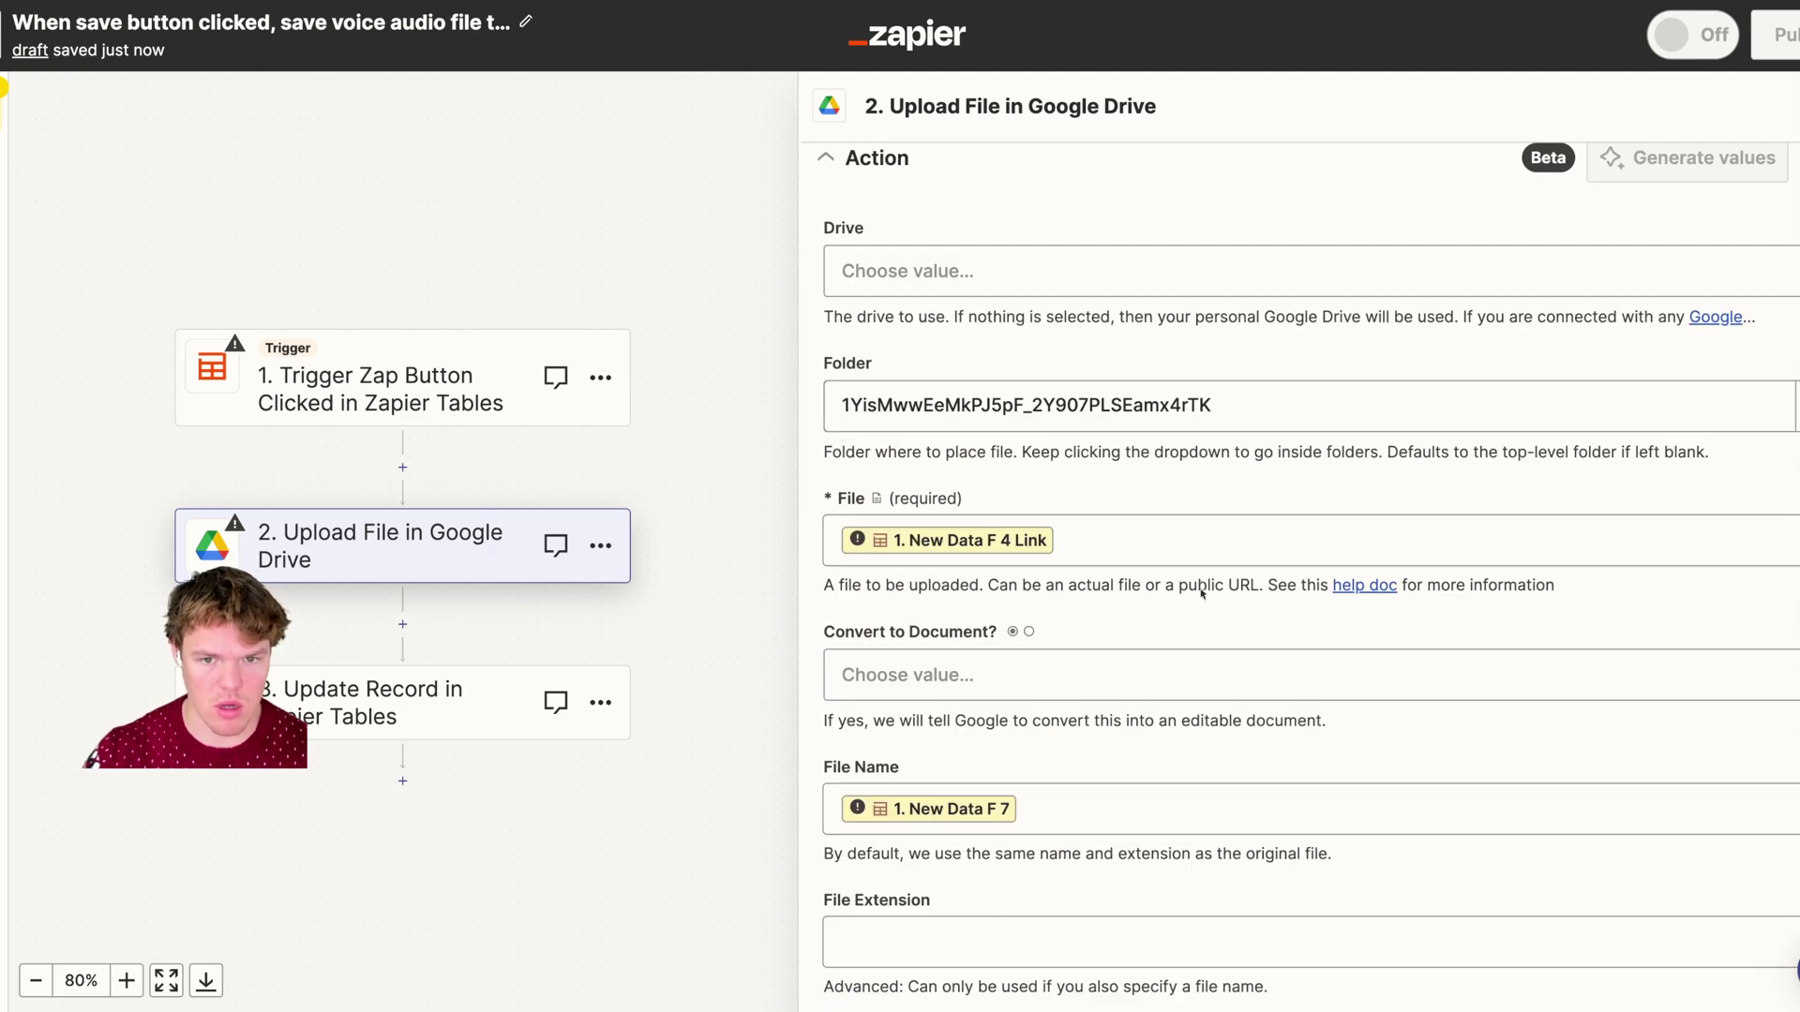
pyautogui.click(1264, 416)
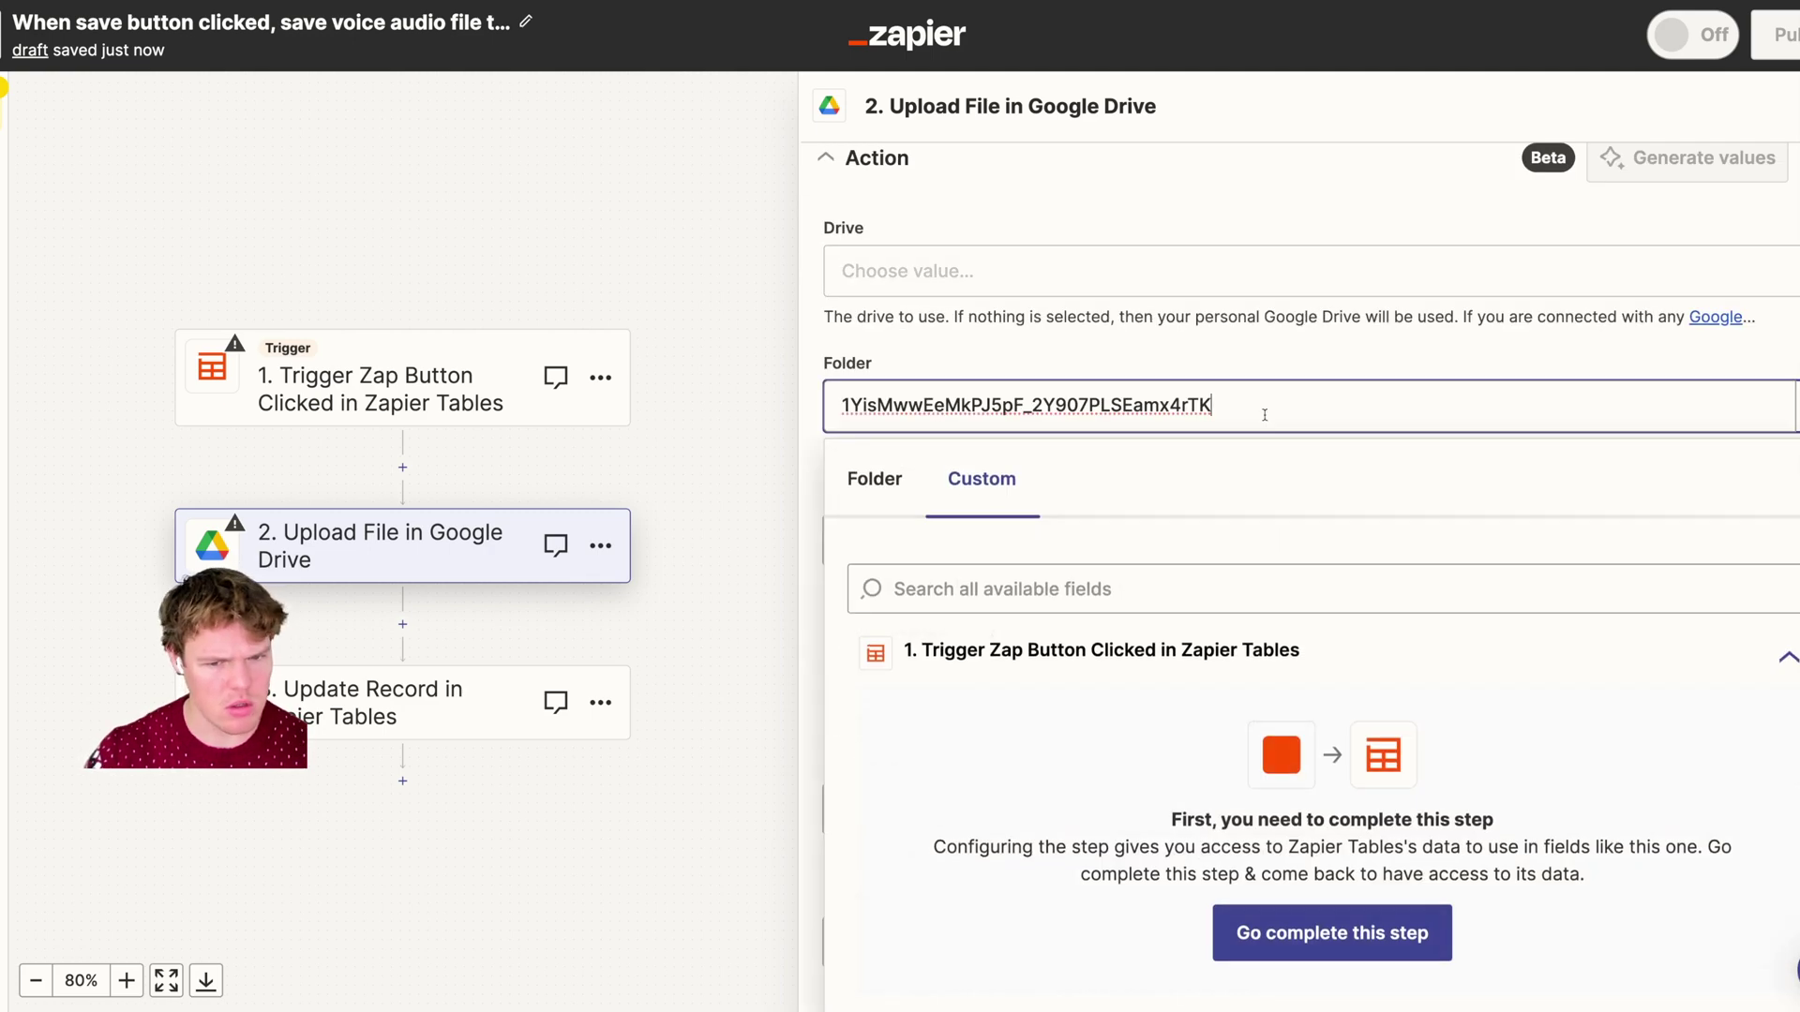
pyautogui.click(903, 489)
pyautogui.click(964, 479)
pyautogui.scroll(-2, 1128, 844)
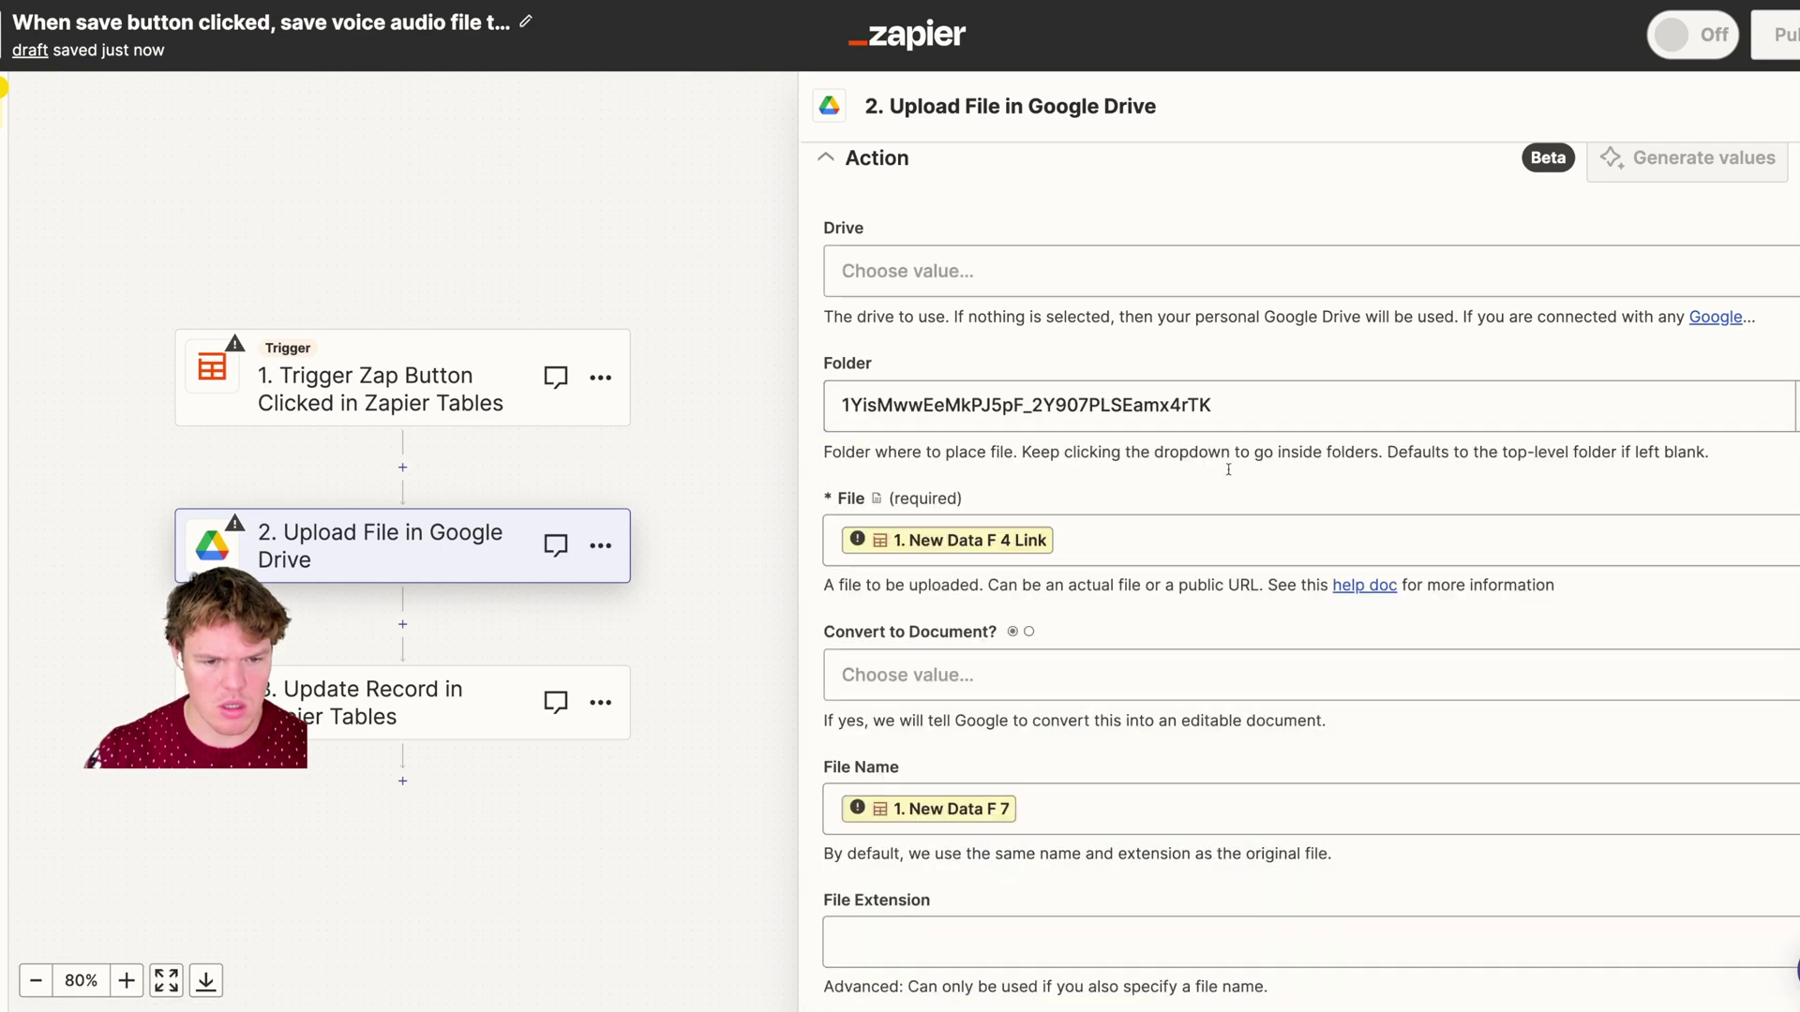
# - Accept the Upload File action settings and skip the step's test
pyautogui.click(1128, 916)
pyautogui.scroll(-1, 1153, 875)
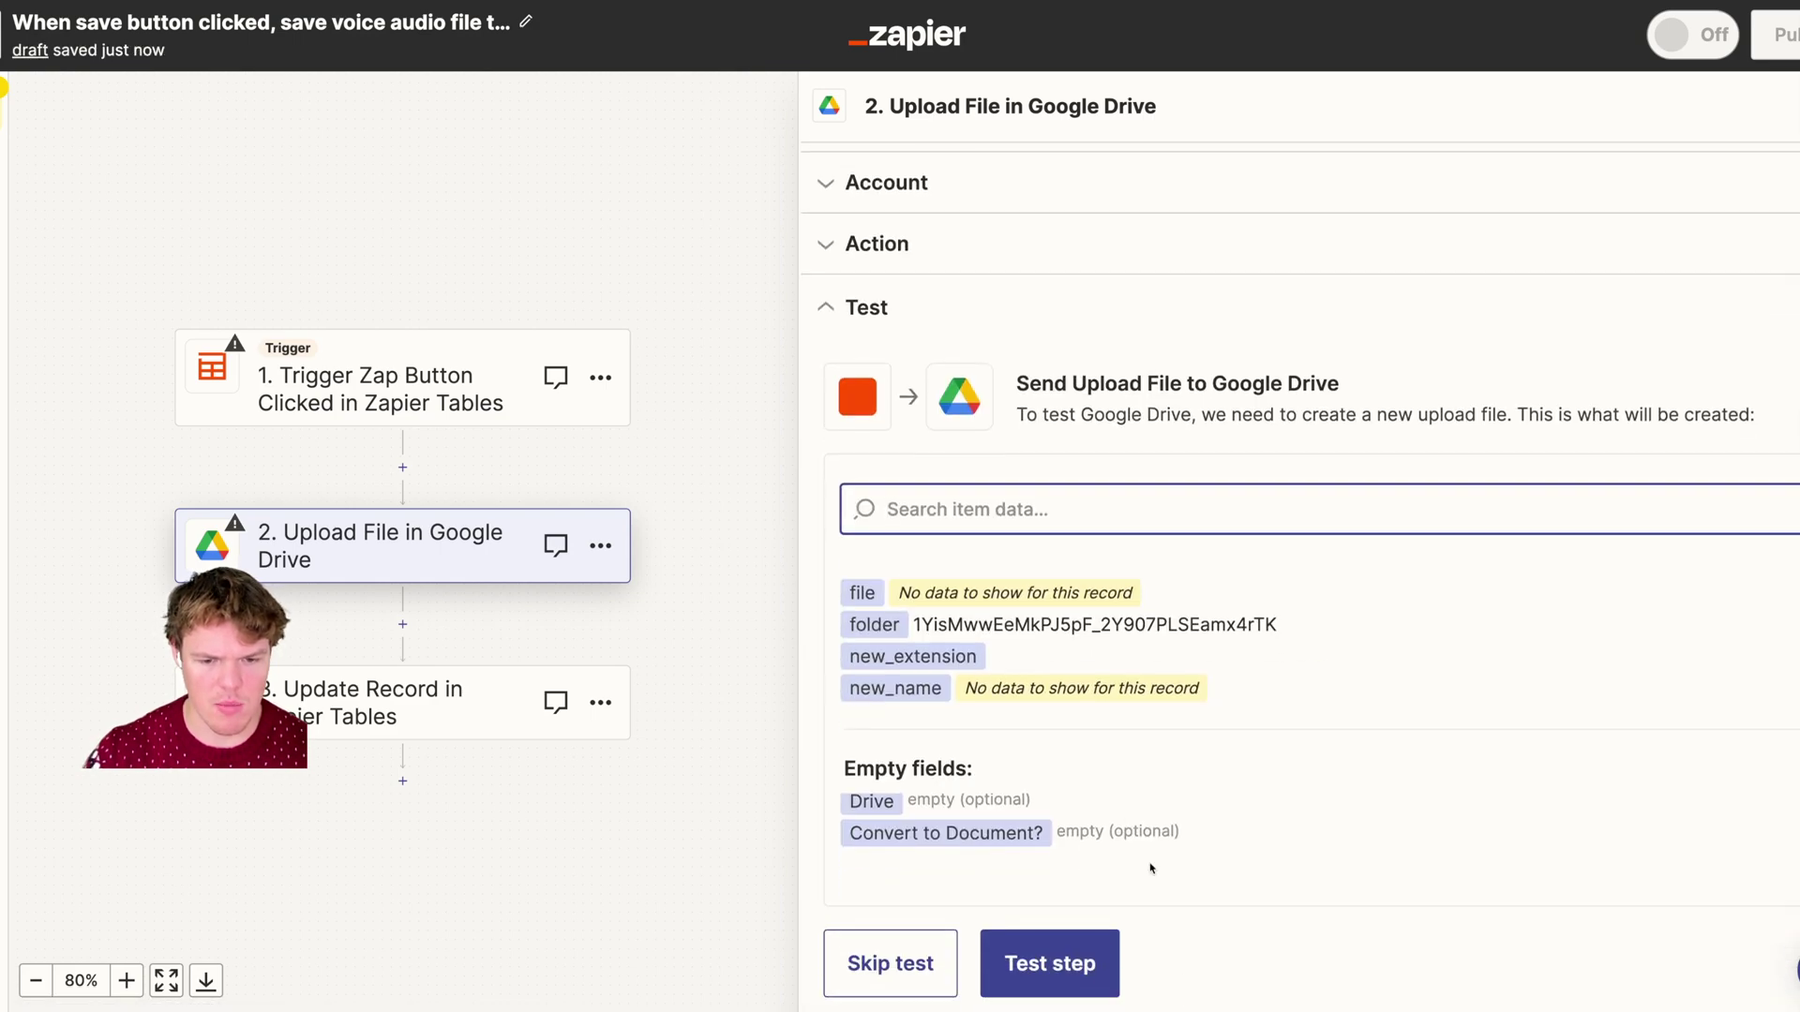
pyautogui.click(907, 984)
pyautogui.click(1018, 574)
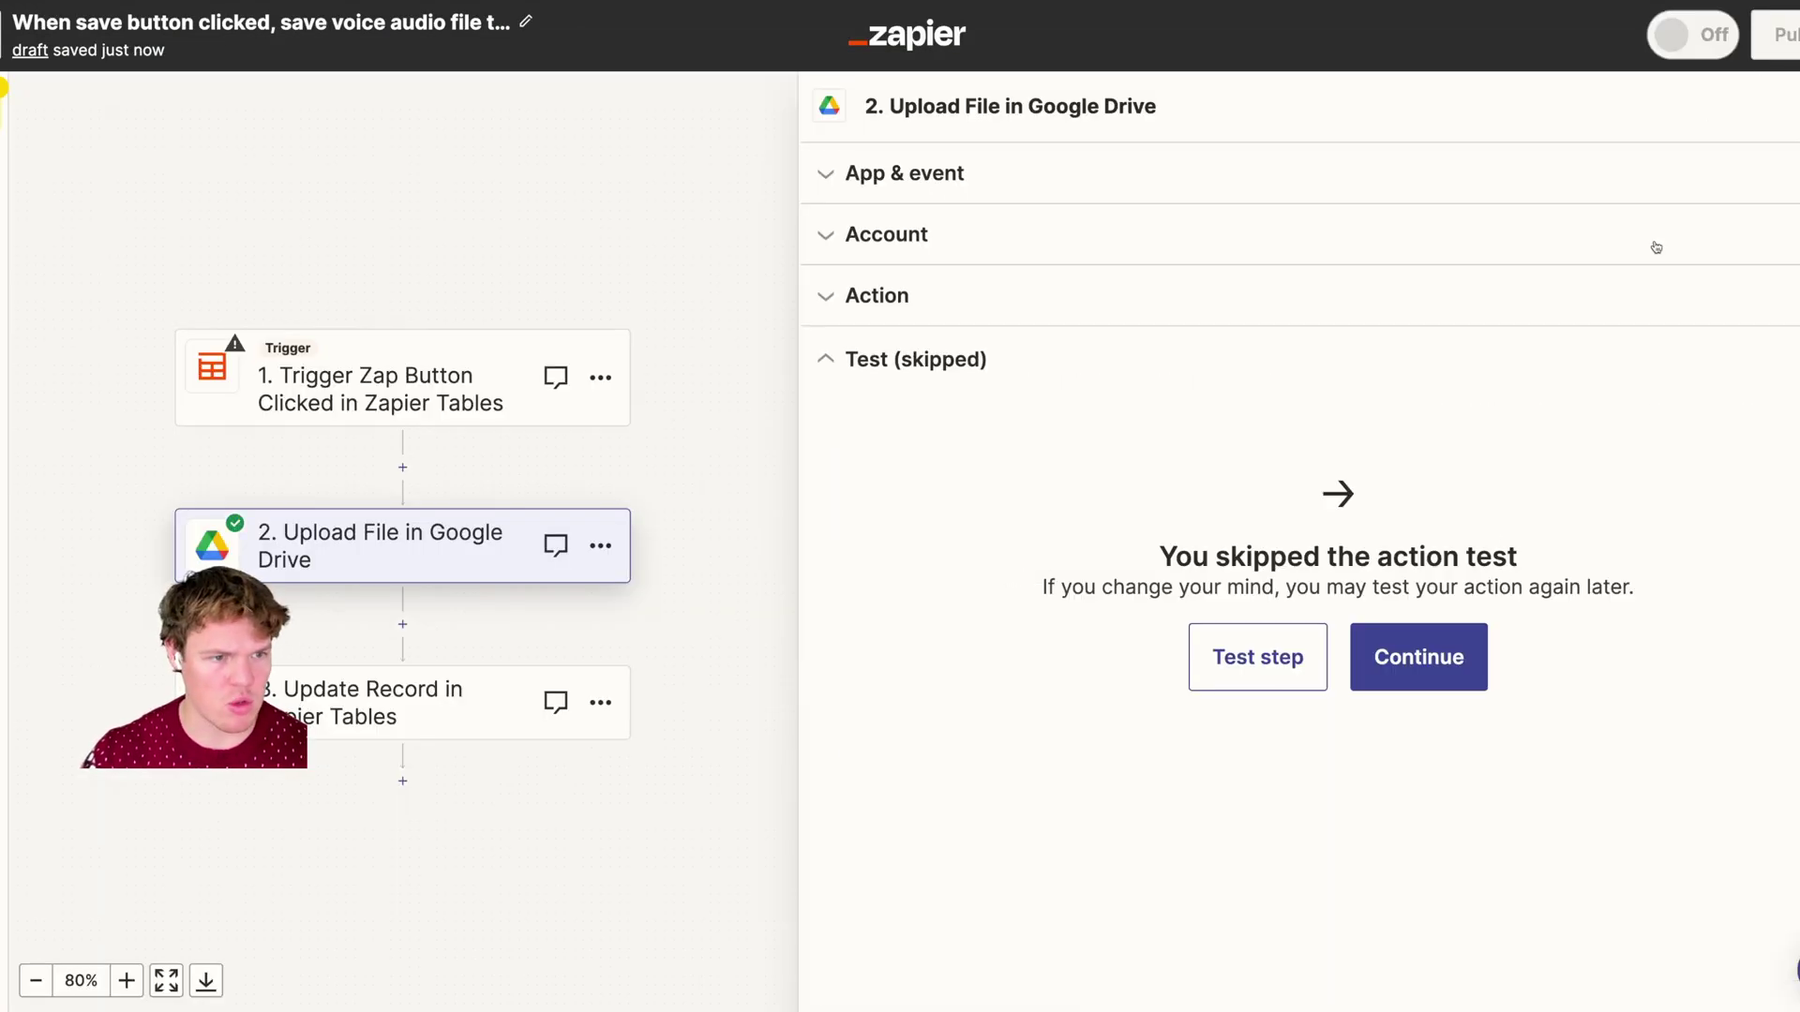
# - Skip the Update Record step's test, try running it, and reopen the Zap's Upload File and trigger steps
pyautogui.click(1427, 626)
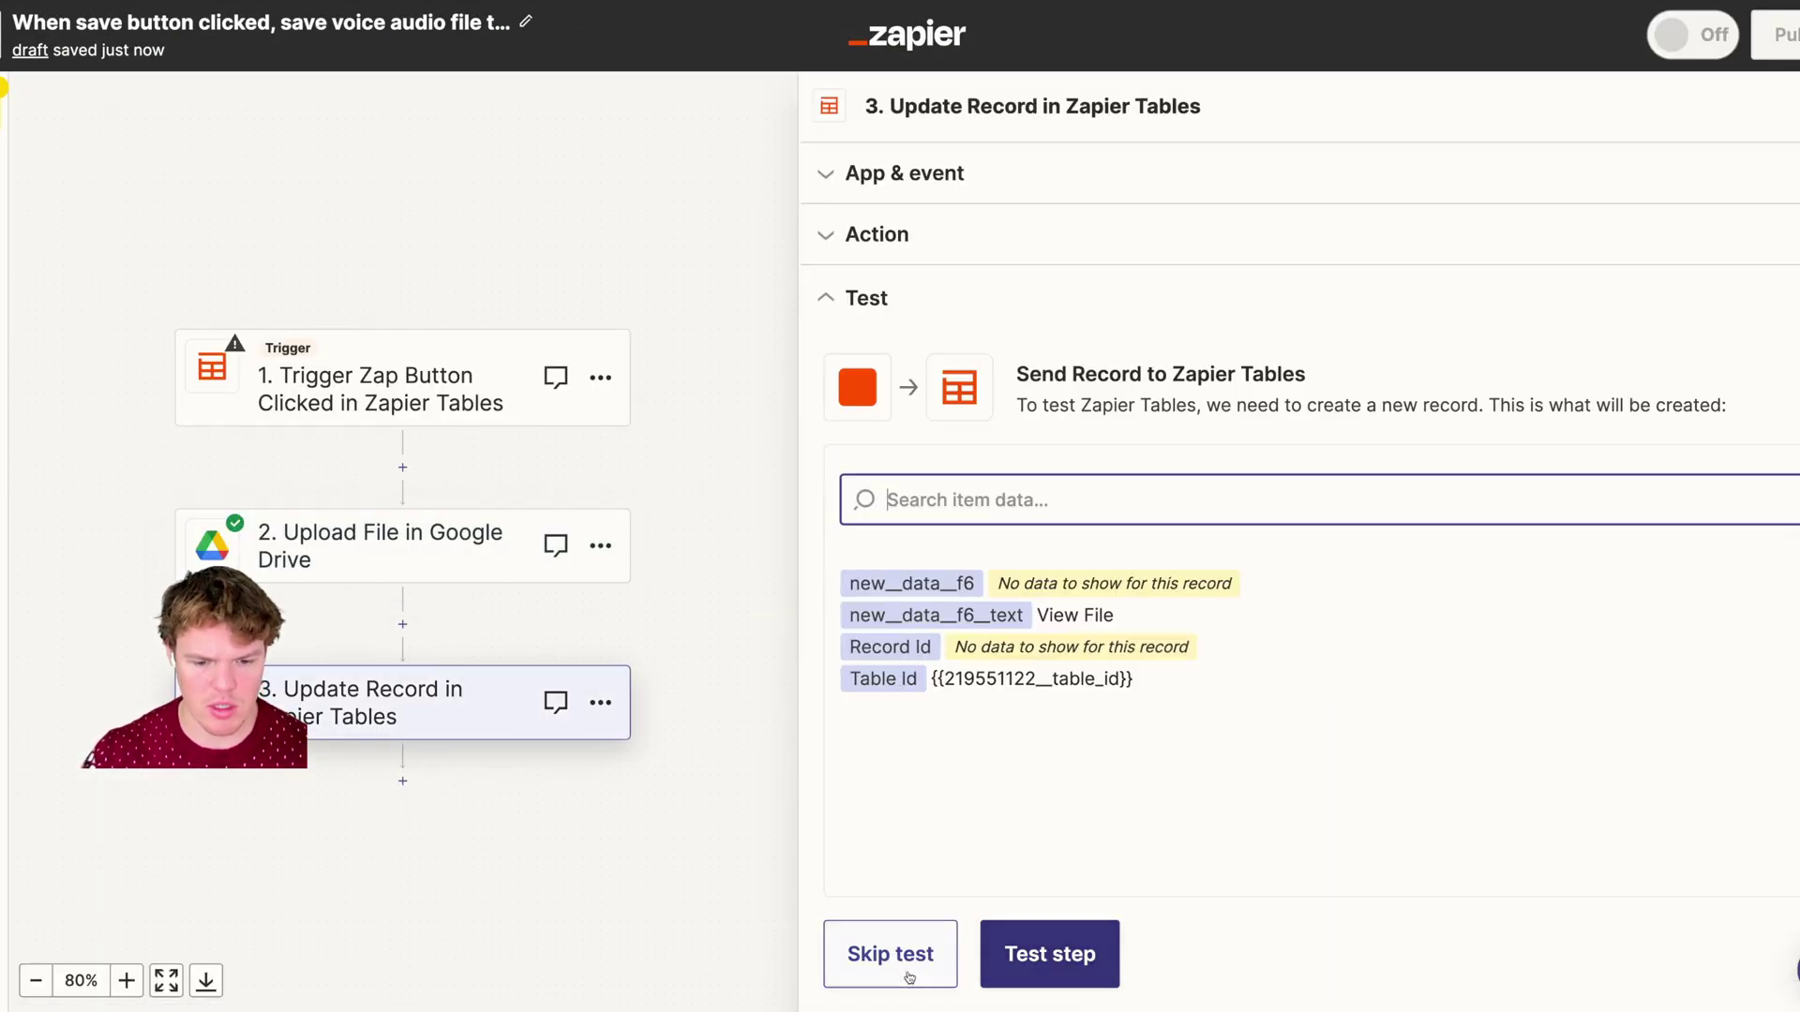
pyautogui.click(907, 978)
pyautogui.click(1002, 572)
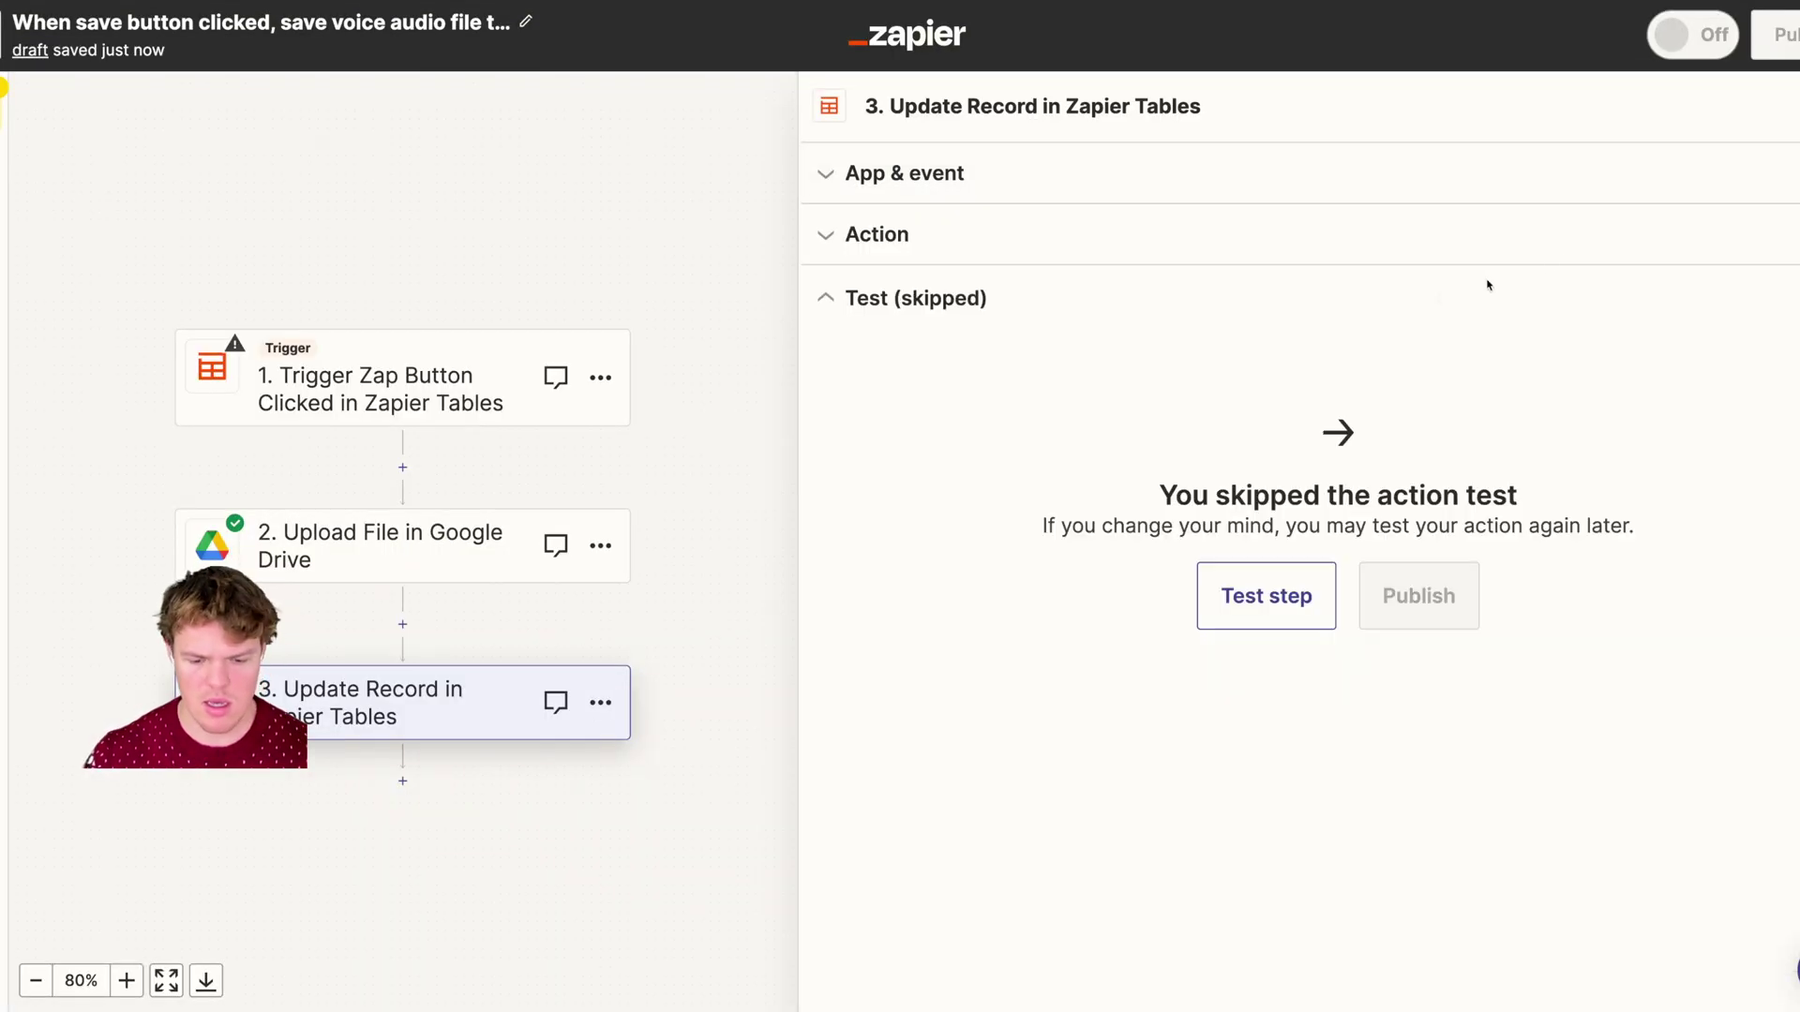
pyautogui.click(1290, 592)
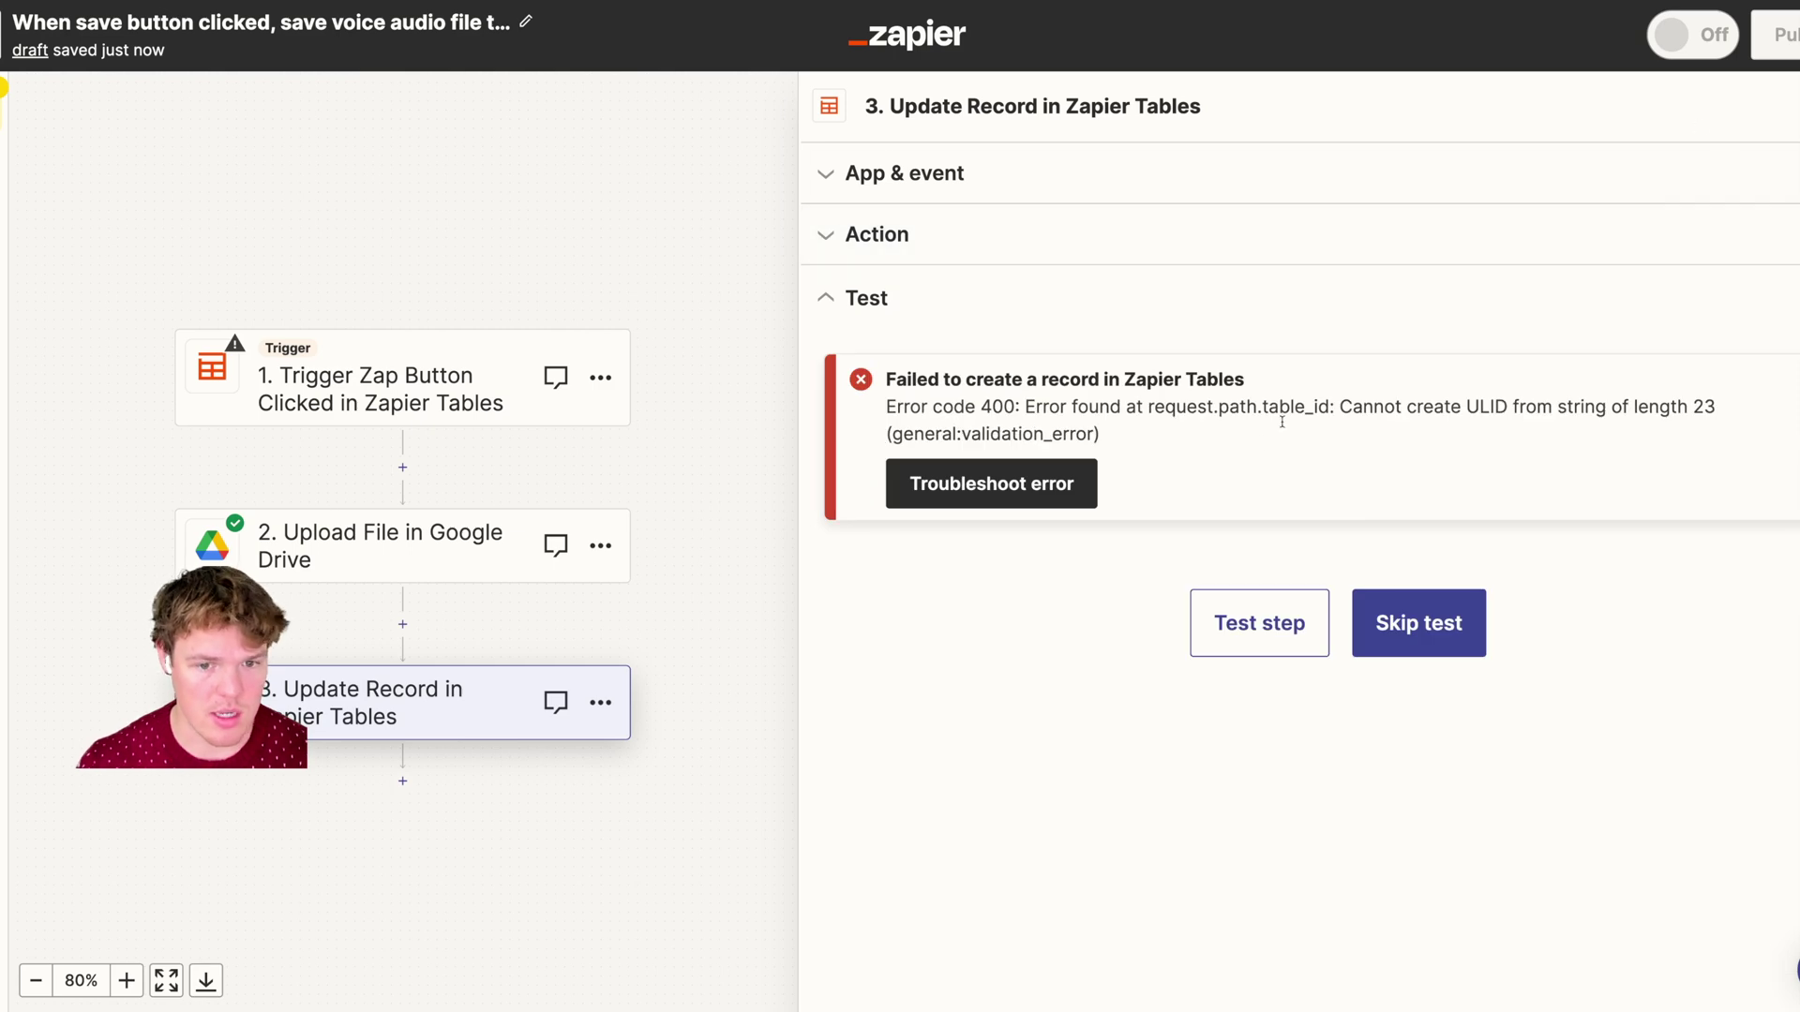
pyautogui.click(422, 545)
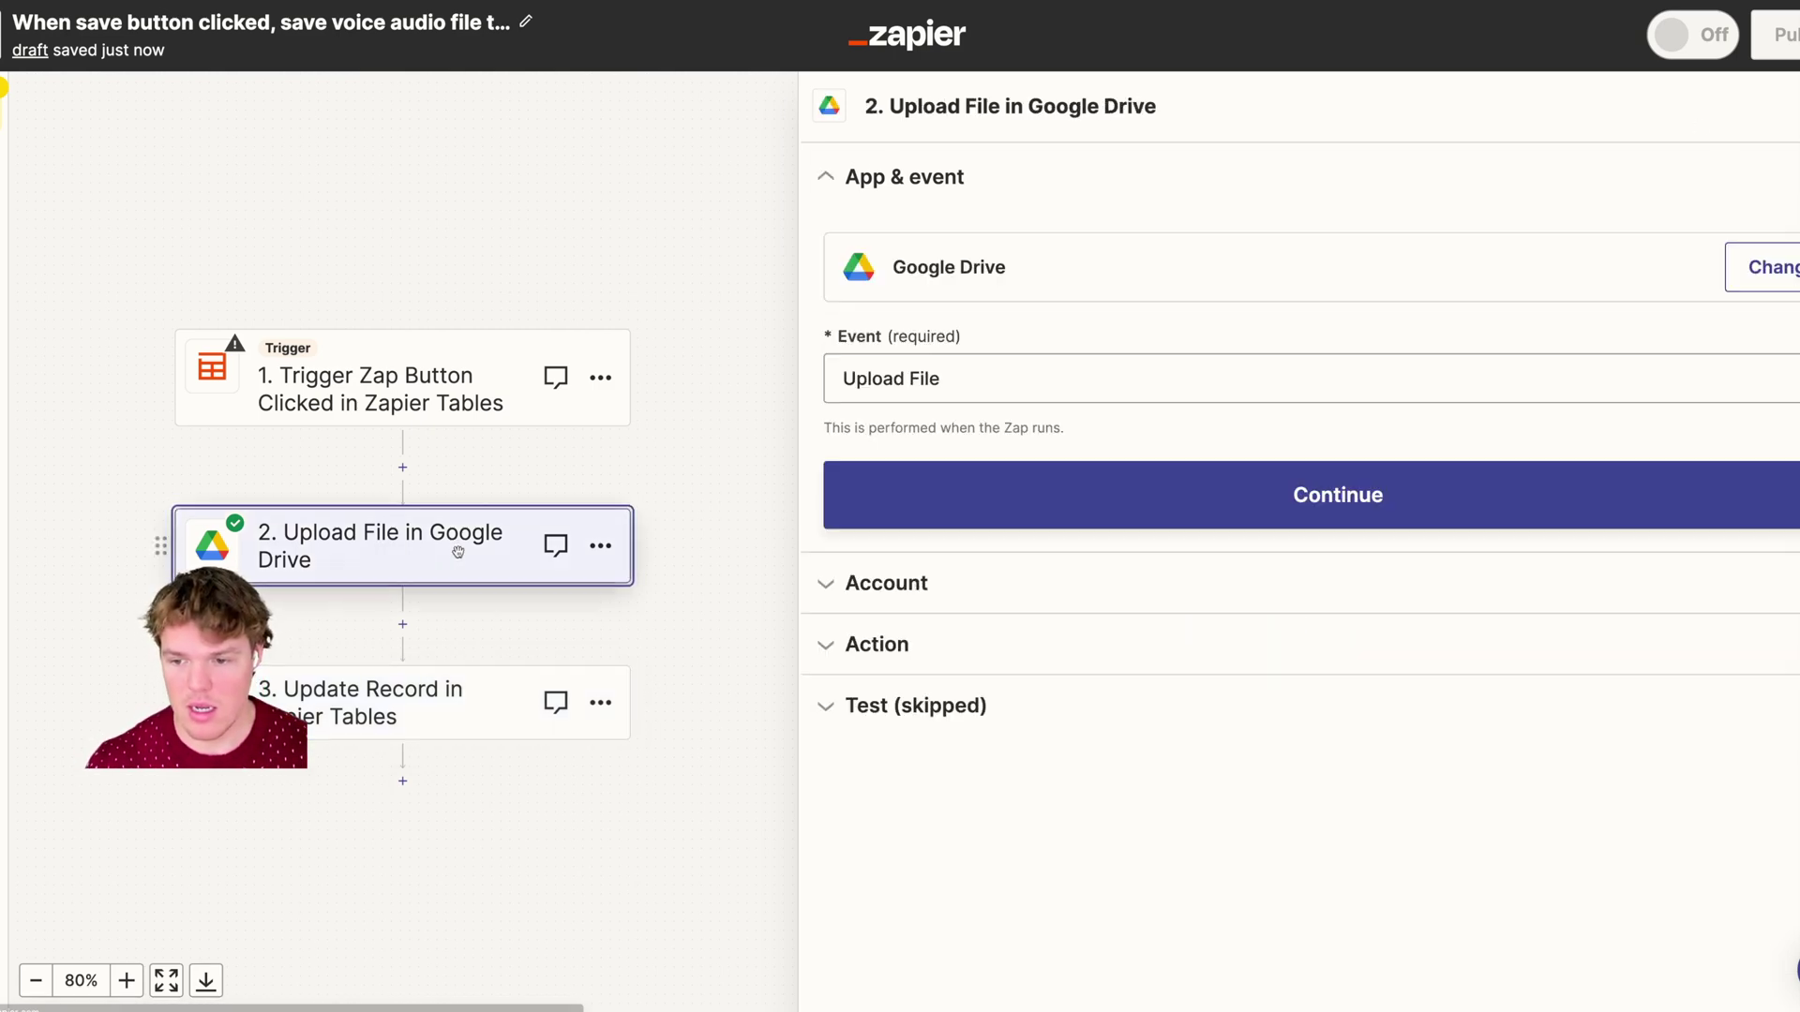
pyautogui.click(470, 378)
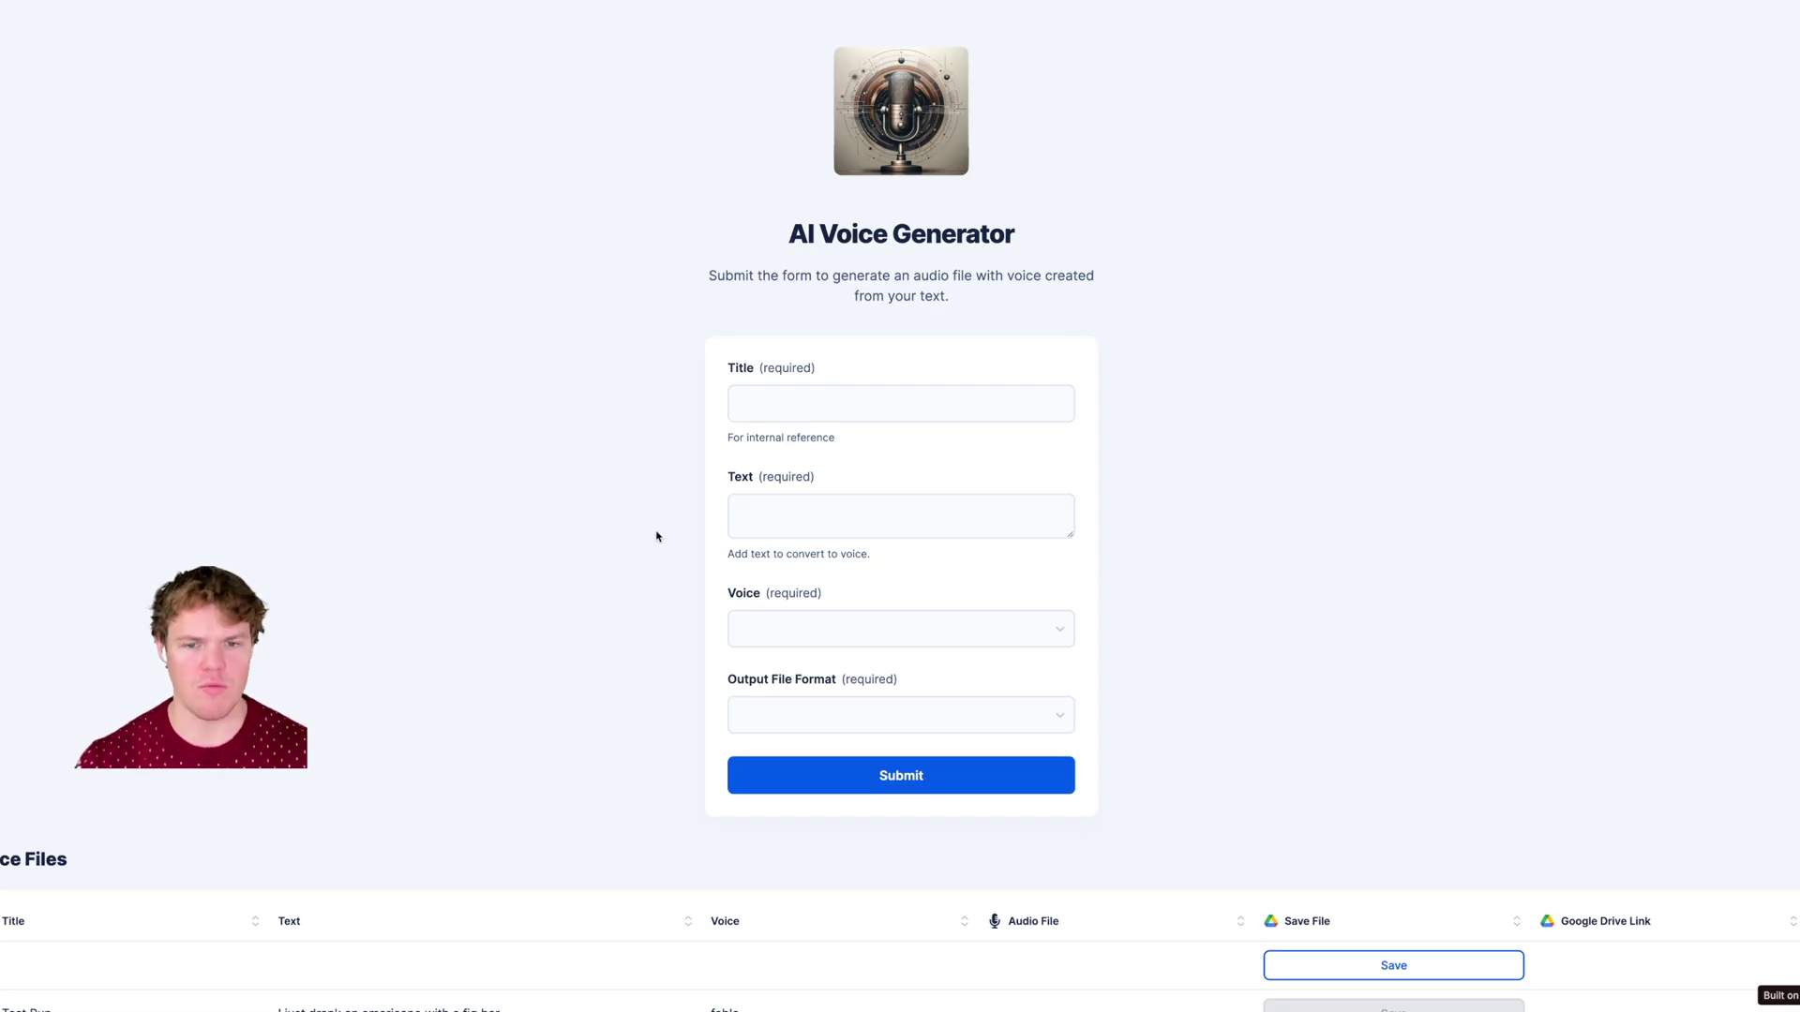
# - On the live voice form, enter the title "Coffee" and the text "Coffee Coffee Coffee Coffee"
pyautogui.scroll(-1, 656, 537)
pyautogui.click(845, 341)
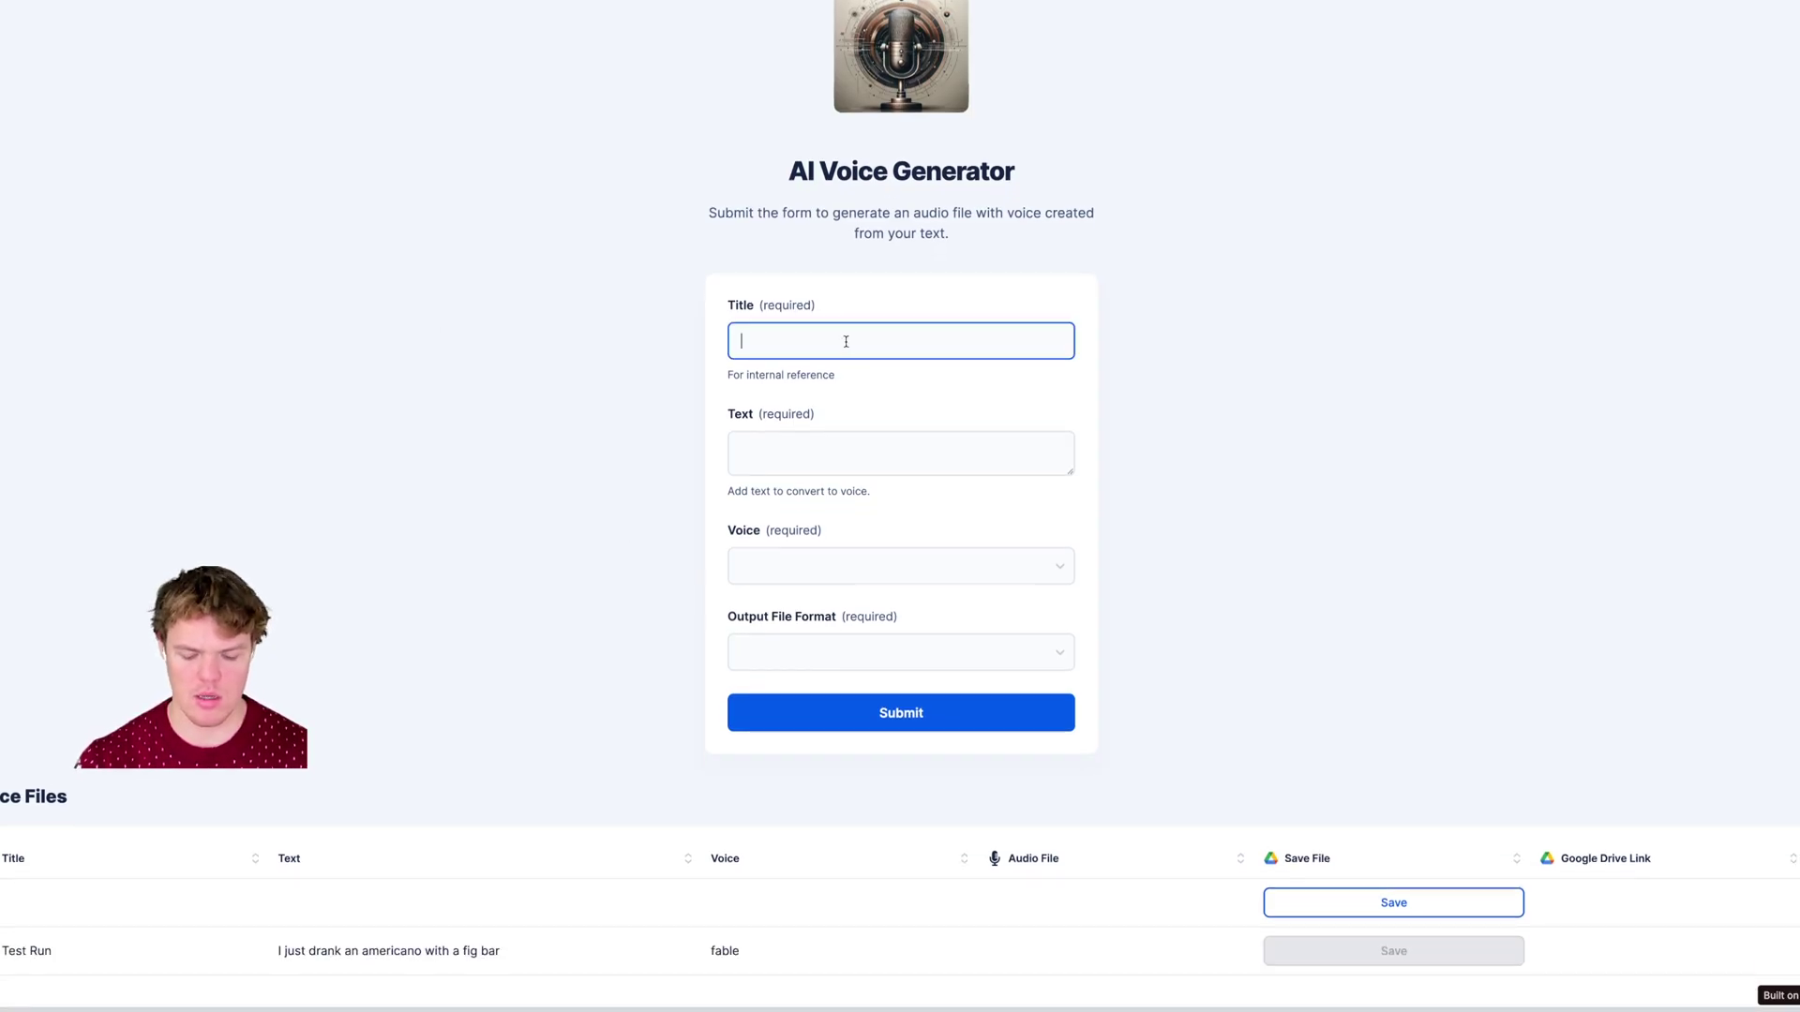
pyautogui.click(853, 459)
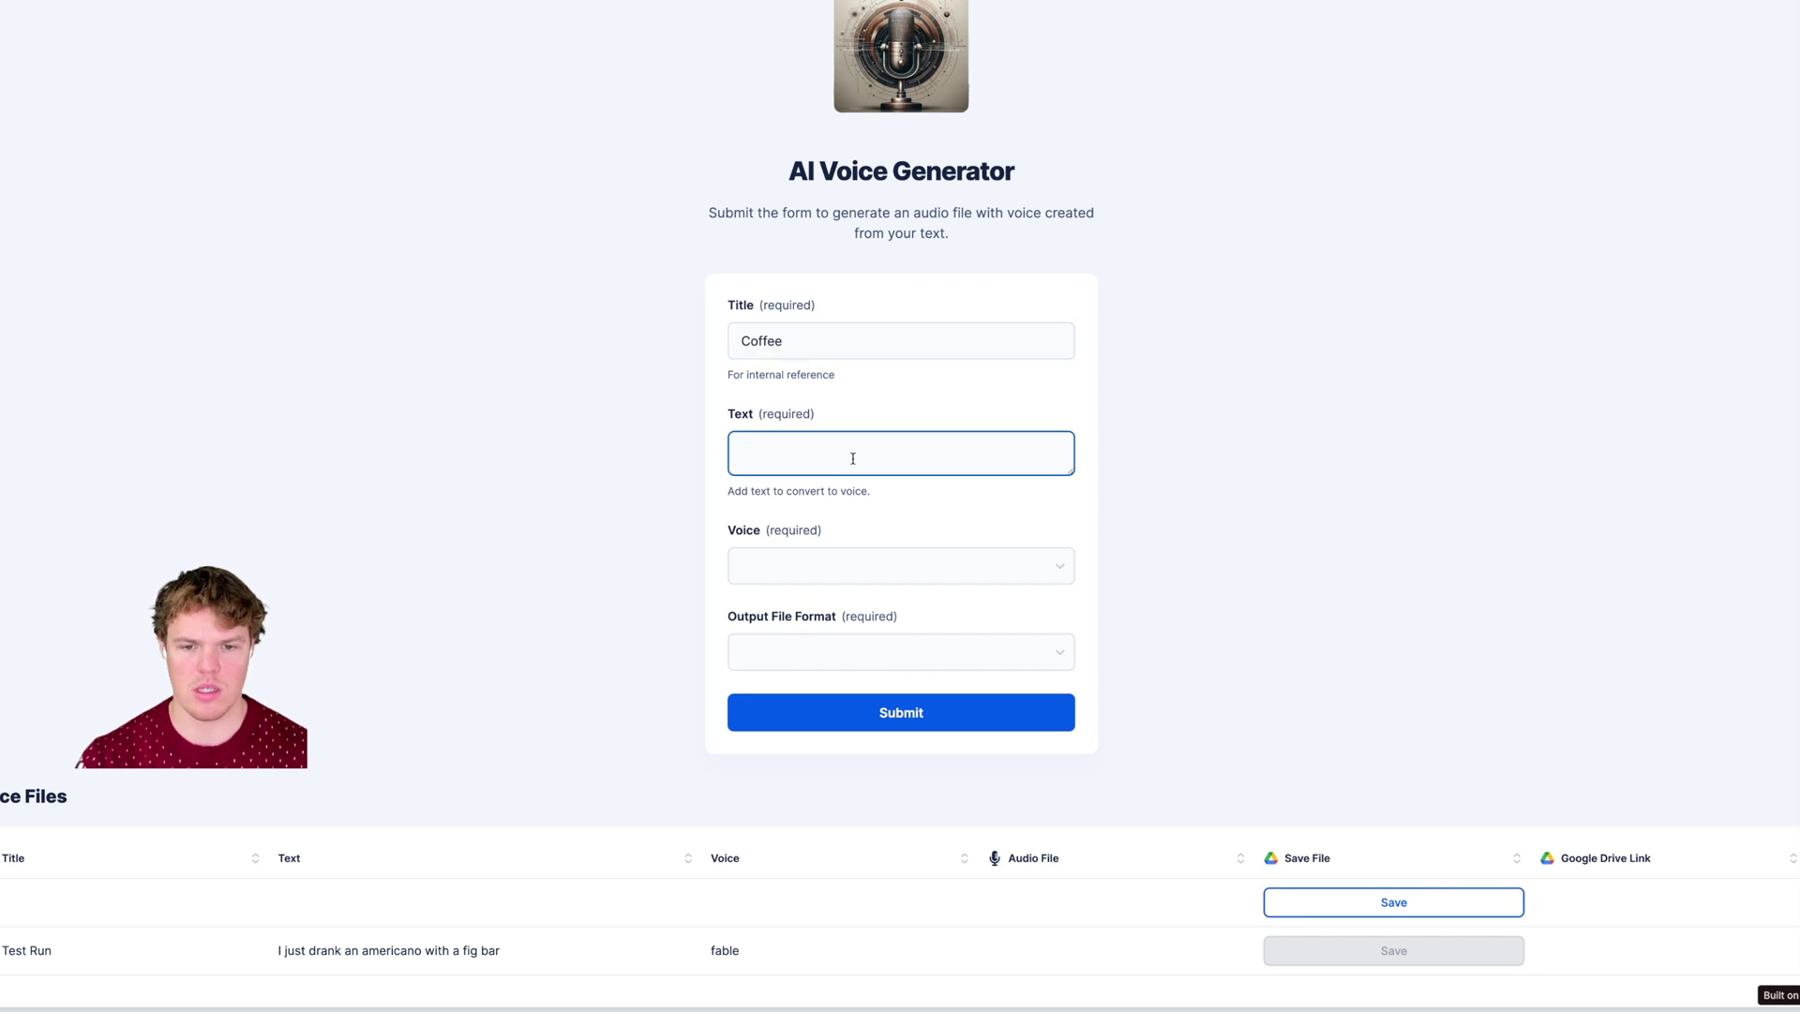
pyautogui.hotkey('ctrl', 'a')
pyautogui.press('BackSpace')
pyautogui.write('Coffee Coffee Coffee Coffee')
# - Choose voice echo and output format mp3, submit the form, and save the Coffee voice file
pyautogui.click(855, 567)
pyautogui.click(831, 651)
pyautogui.click(831, 654)
pyautogui.click(817, 718)
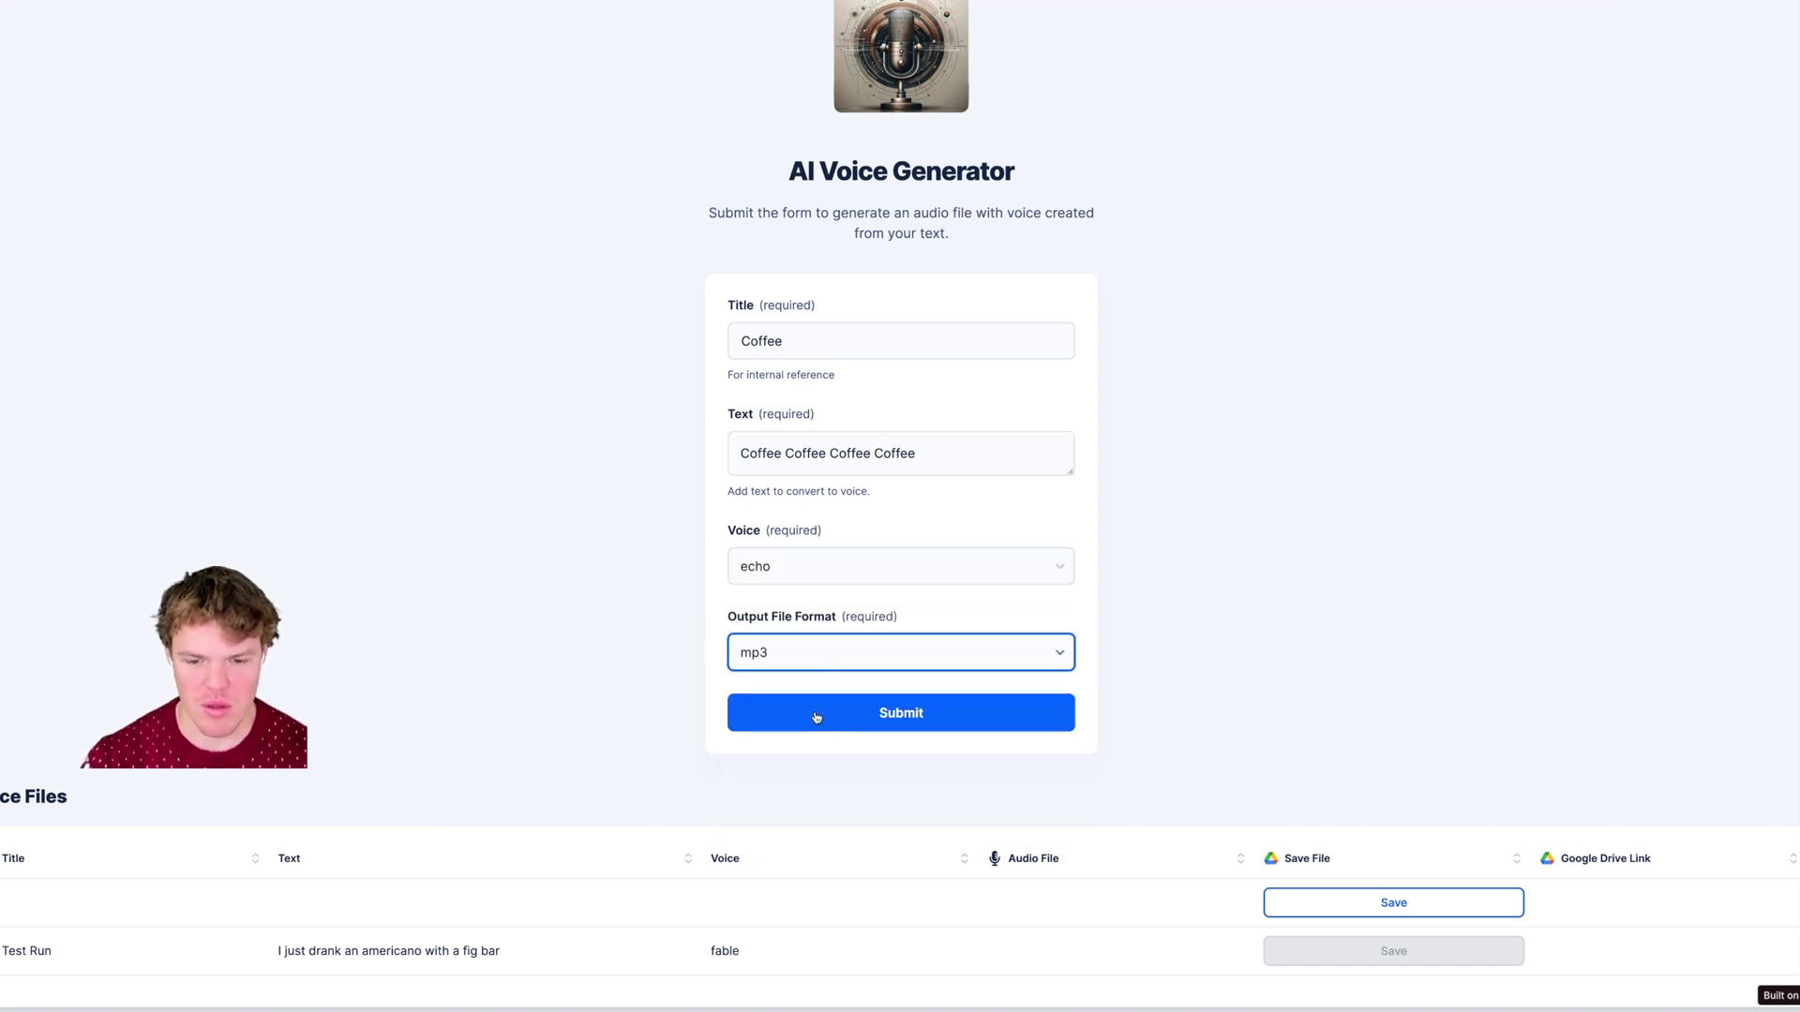
pyautogui.click(834, 719)
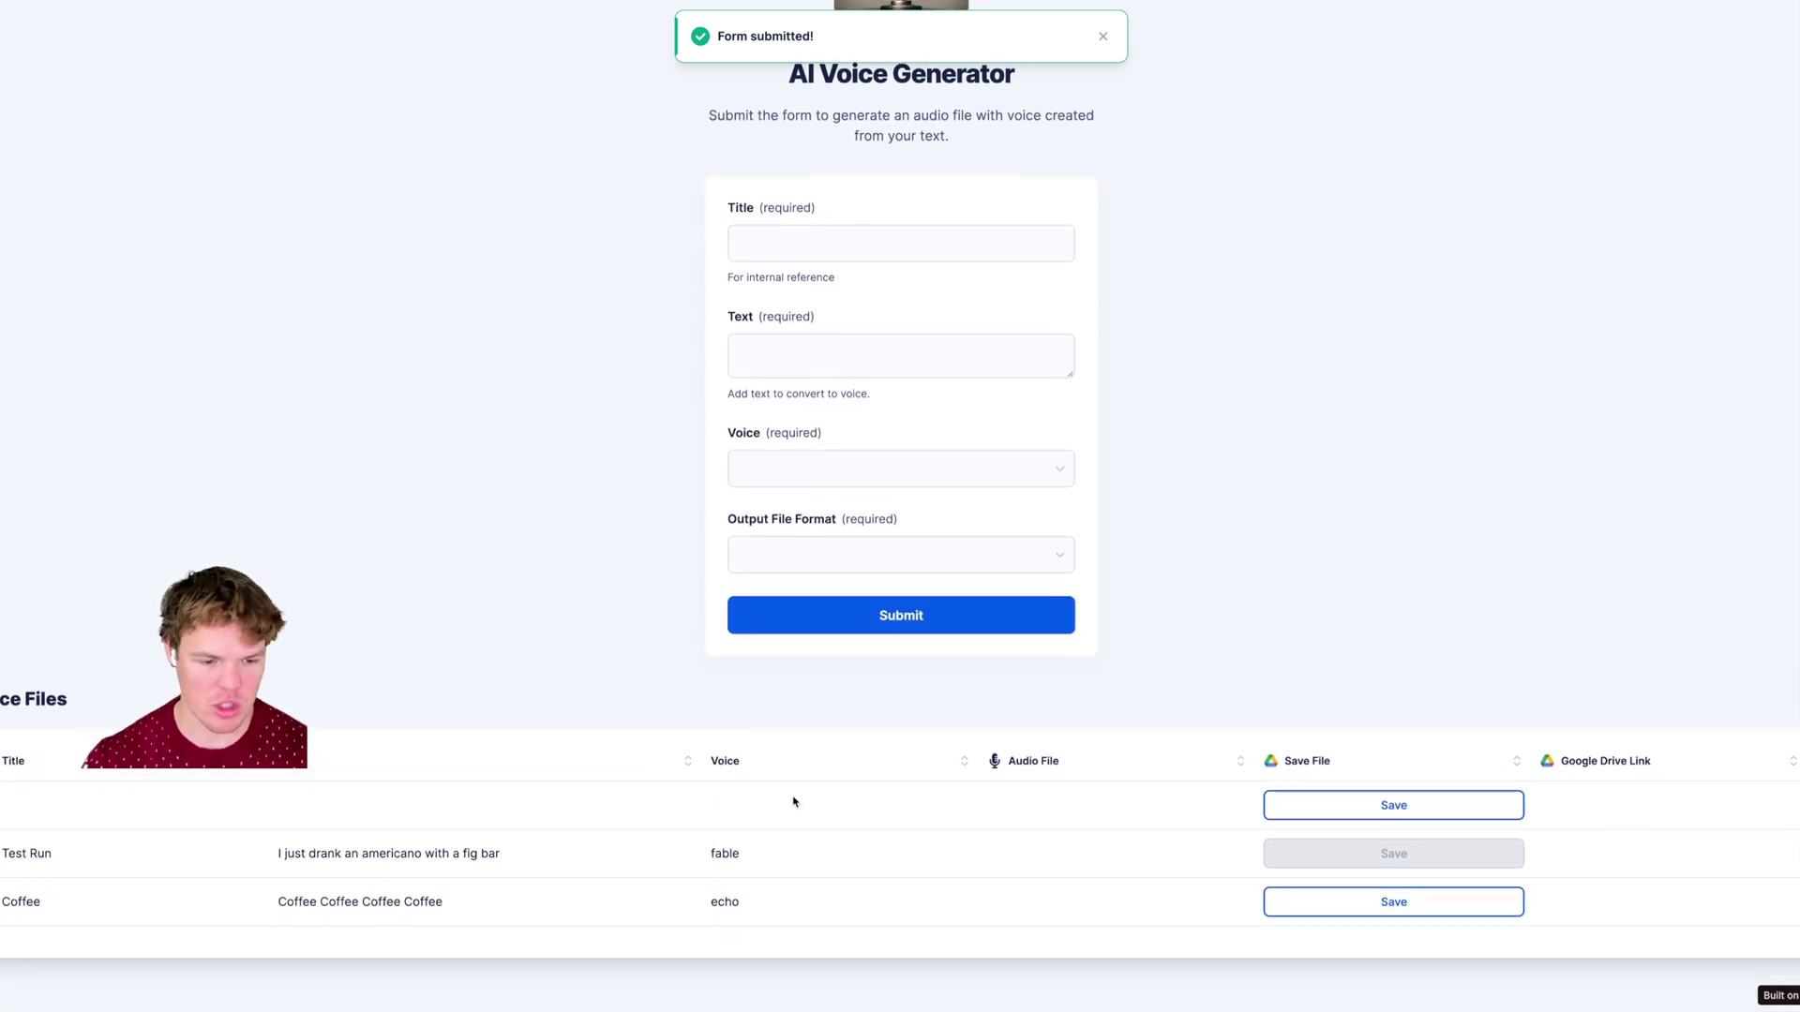
pyautogui.click(1355, 914)
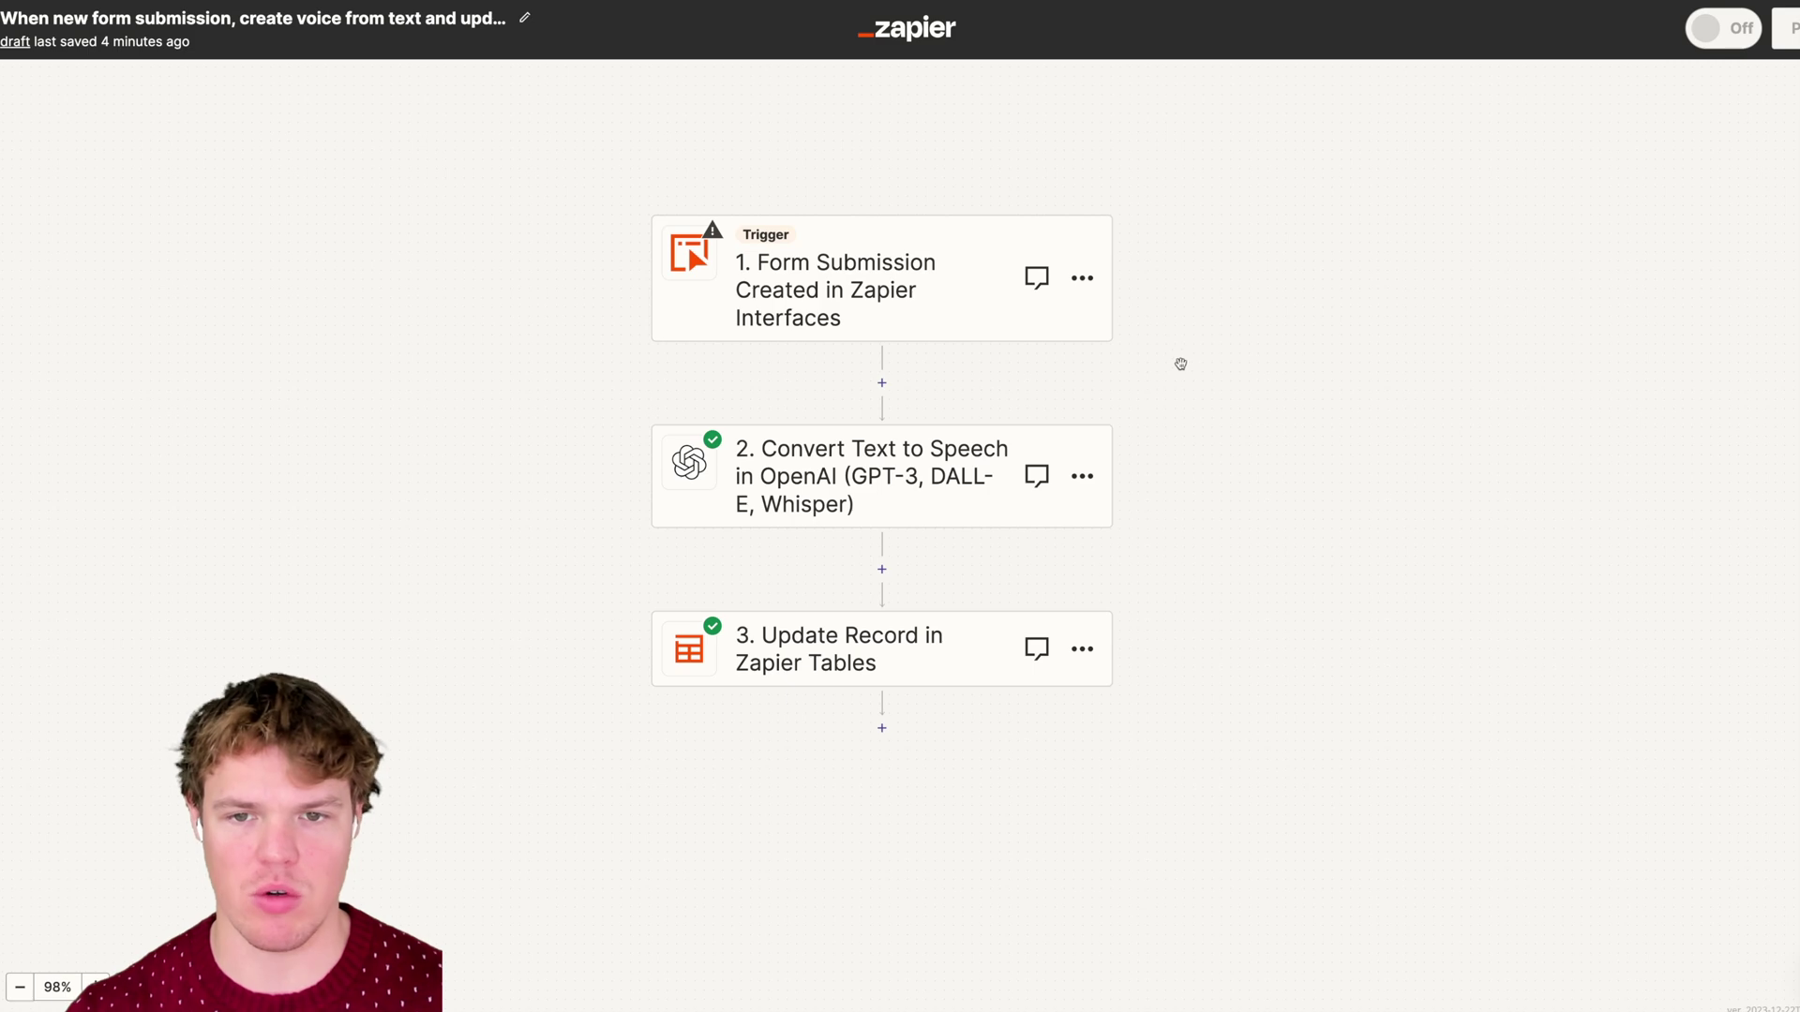
# - Test the form submission trigger of the Zap that creates voice from text
pyautogui.click(990, 314)
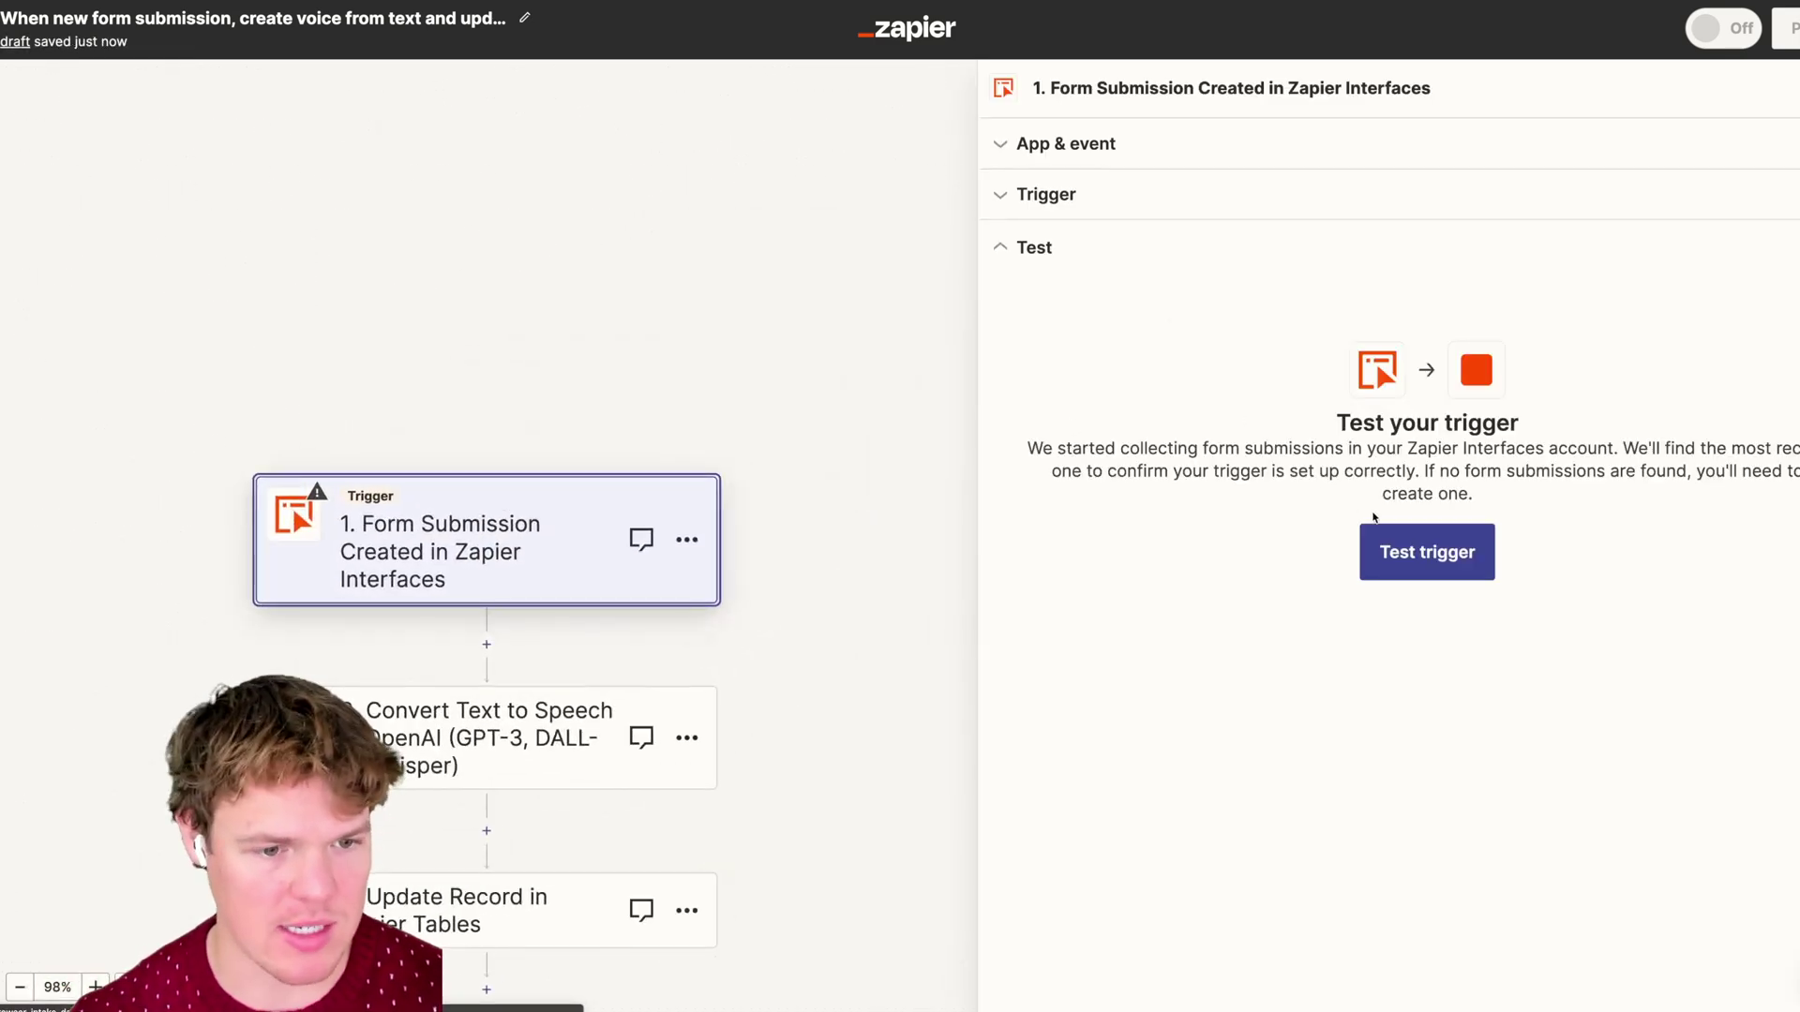
pyautogui.click(1411, 549)
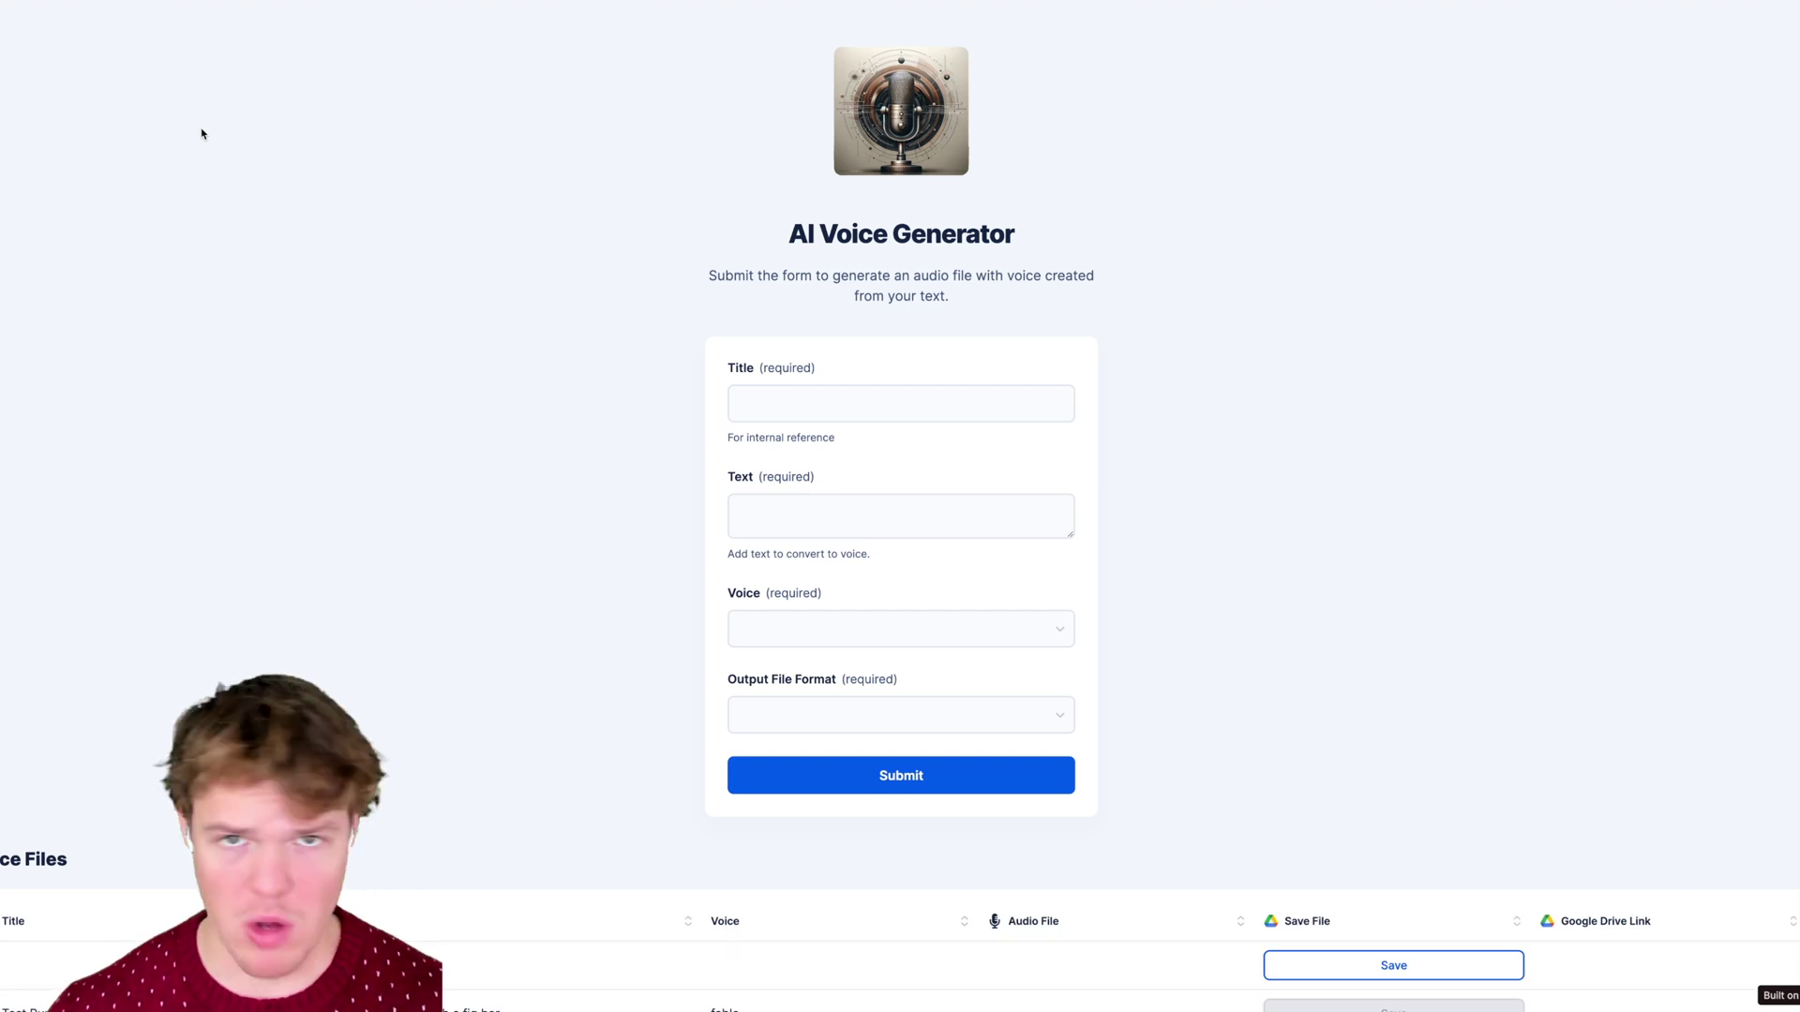
# - On the live voice form, enter the title "3rd Test" and the text "Lets see you working"
pyautogui.click(805, 403)
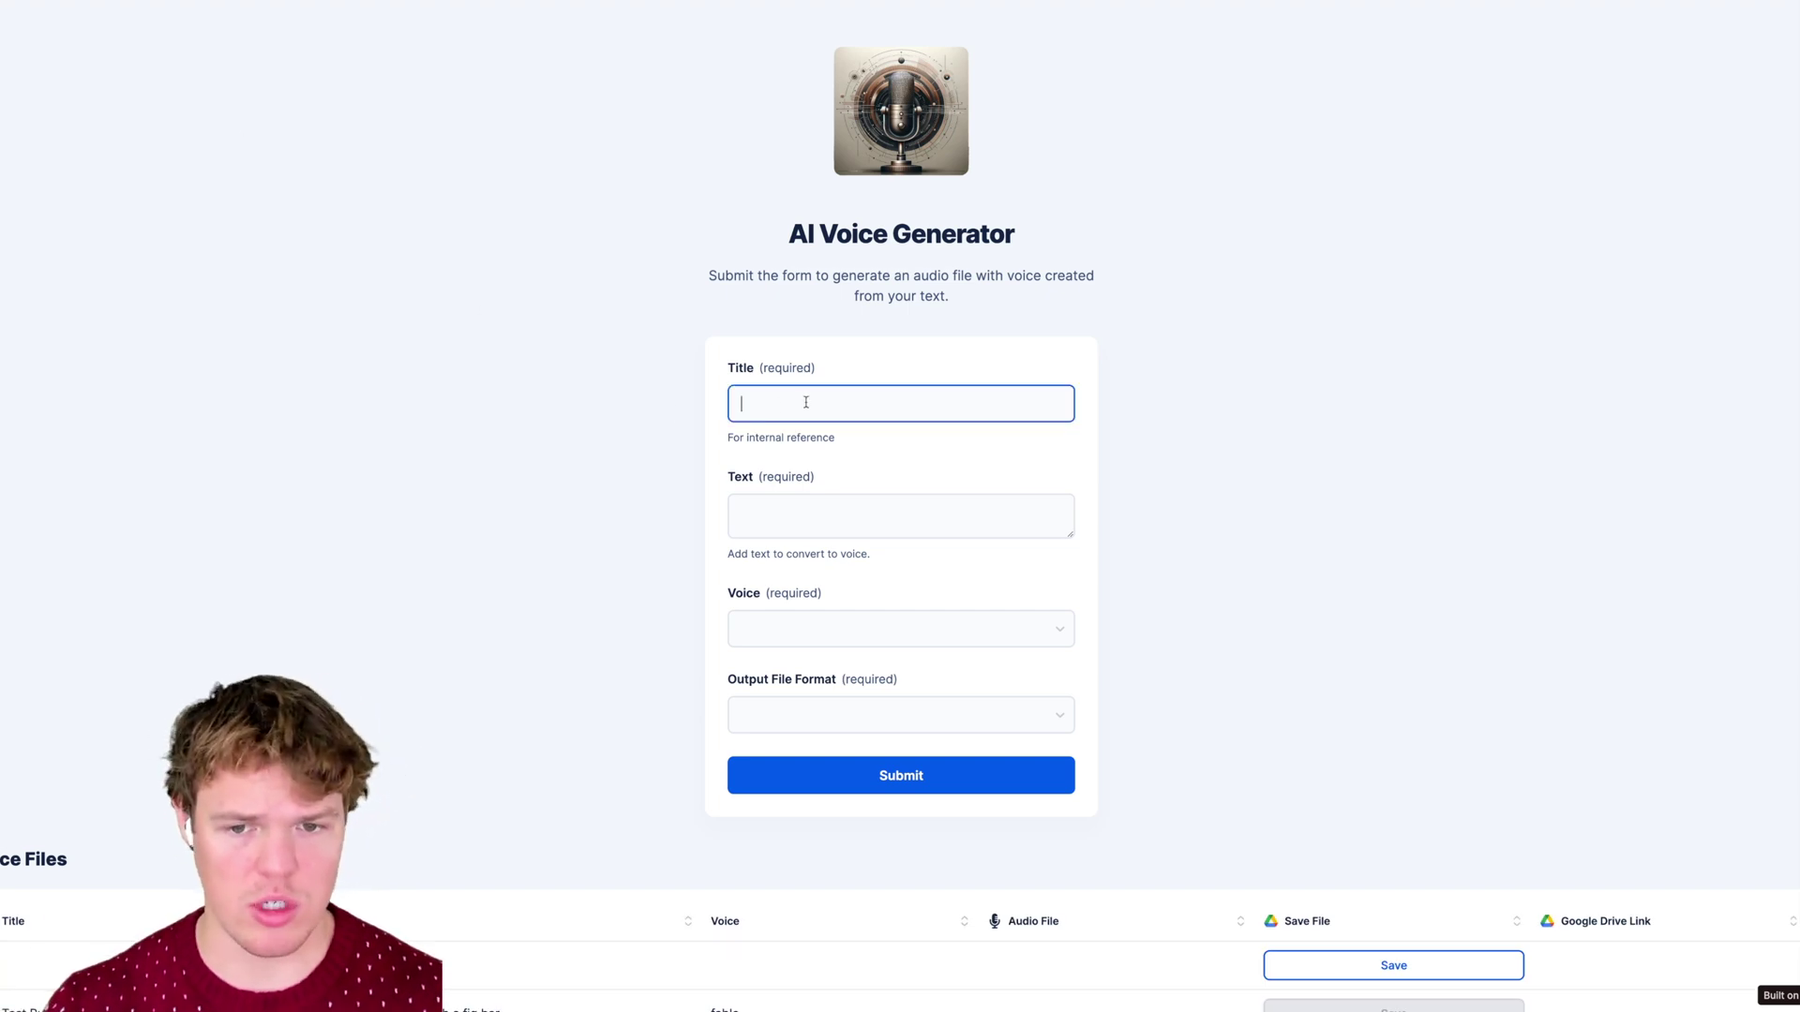
pyautogui.write('# rd')
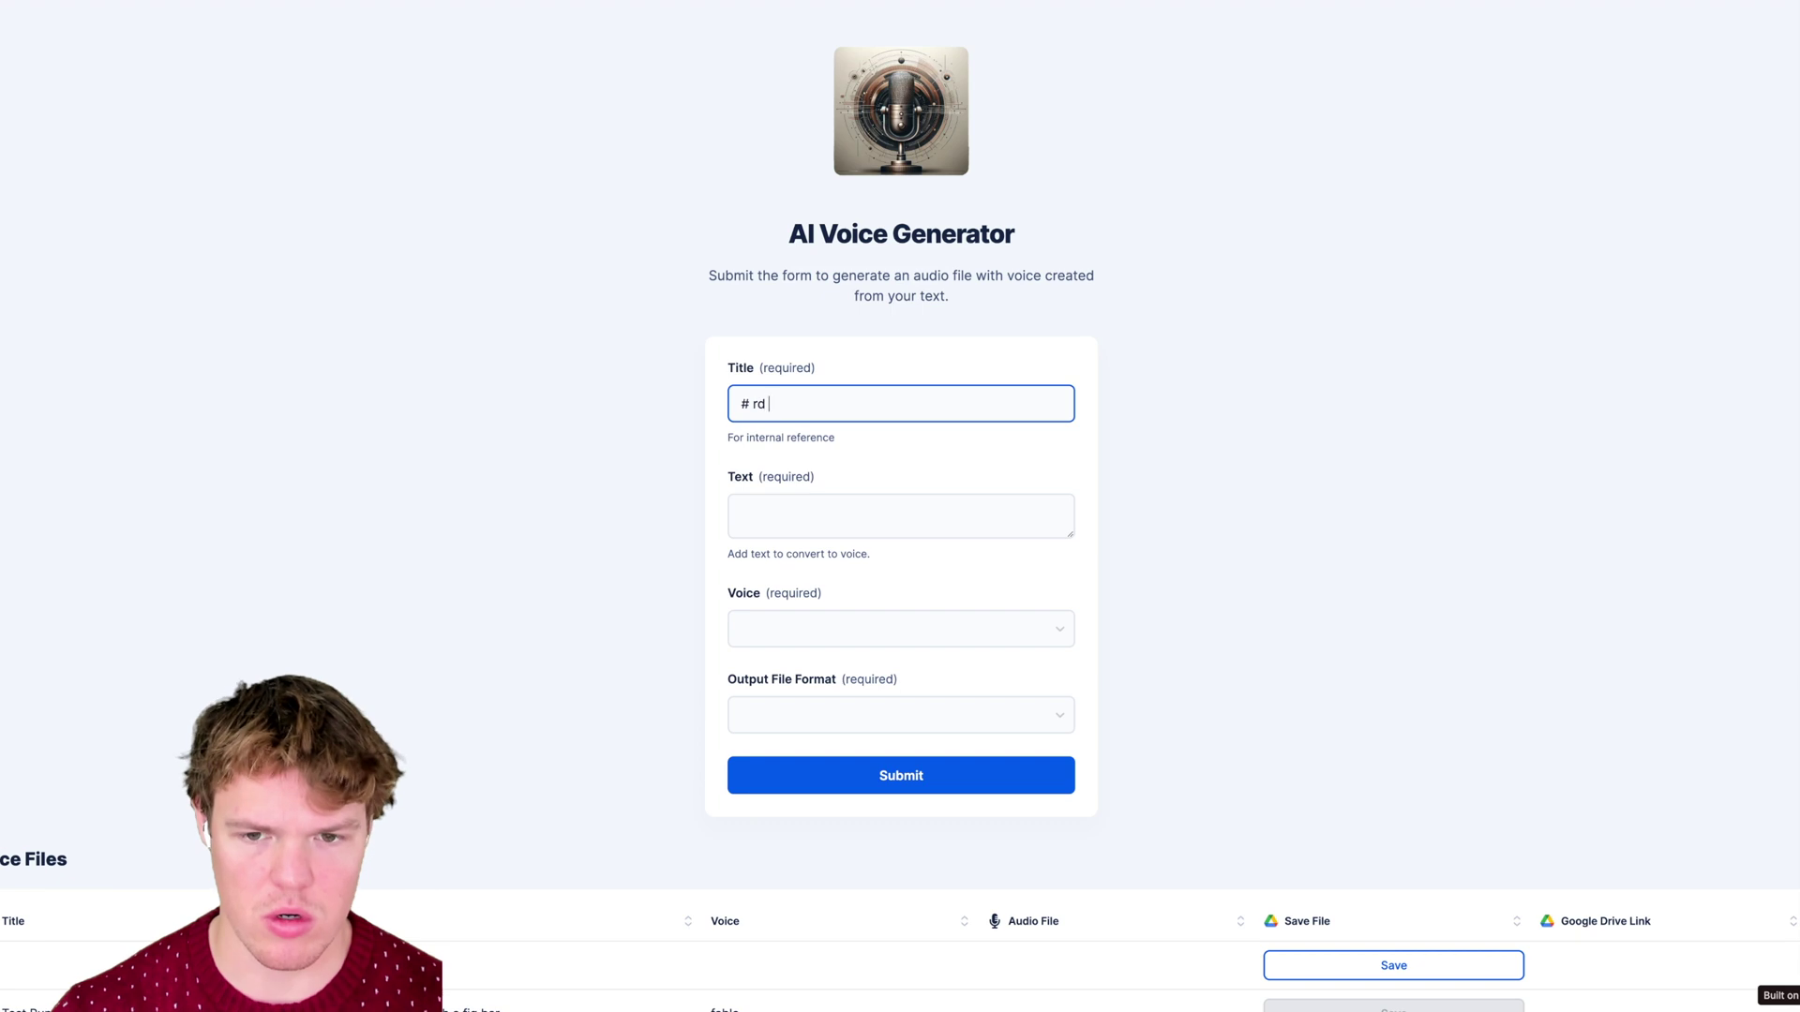
pyautogui.press('BackSpace')
pyautogui.write('3rd Test')
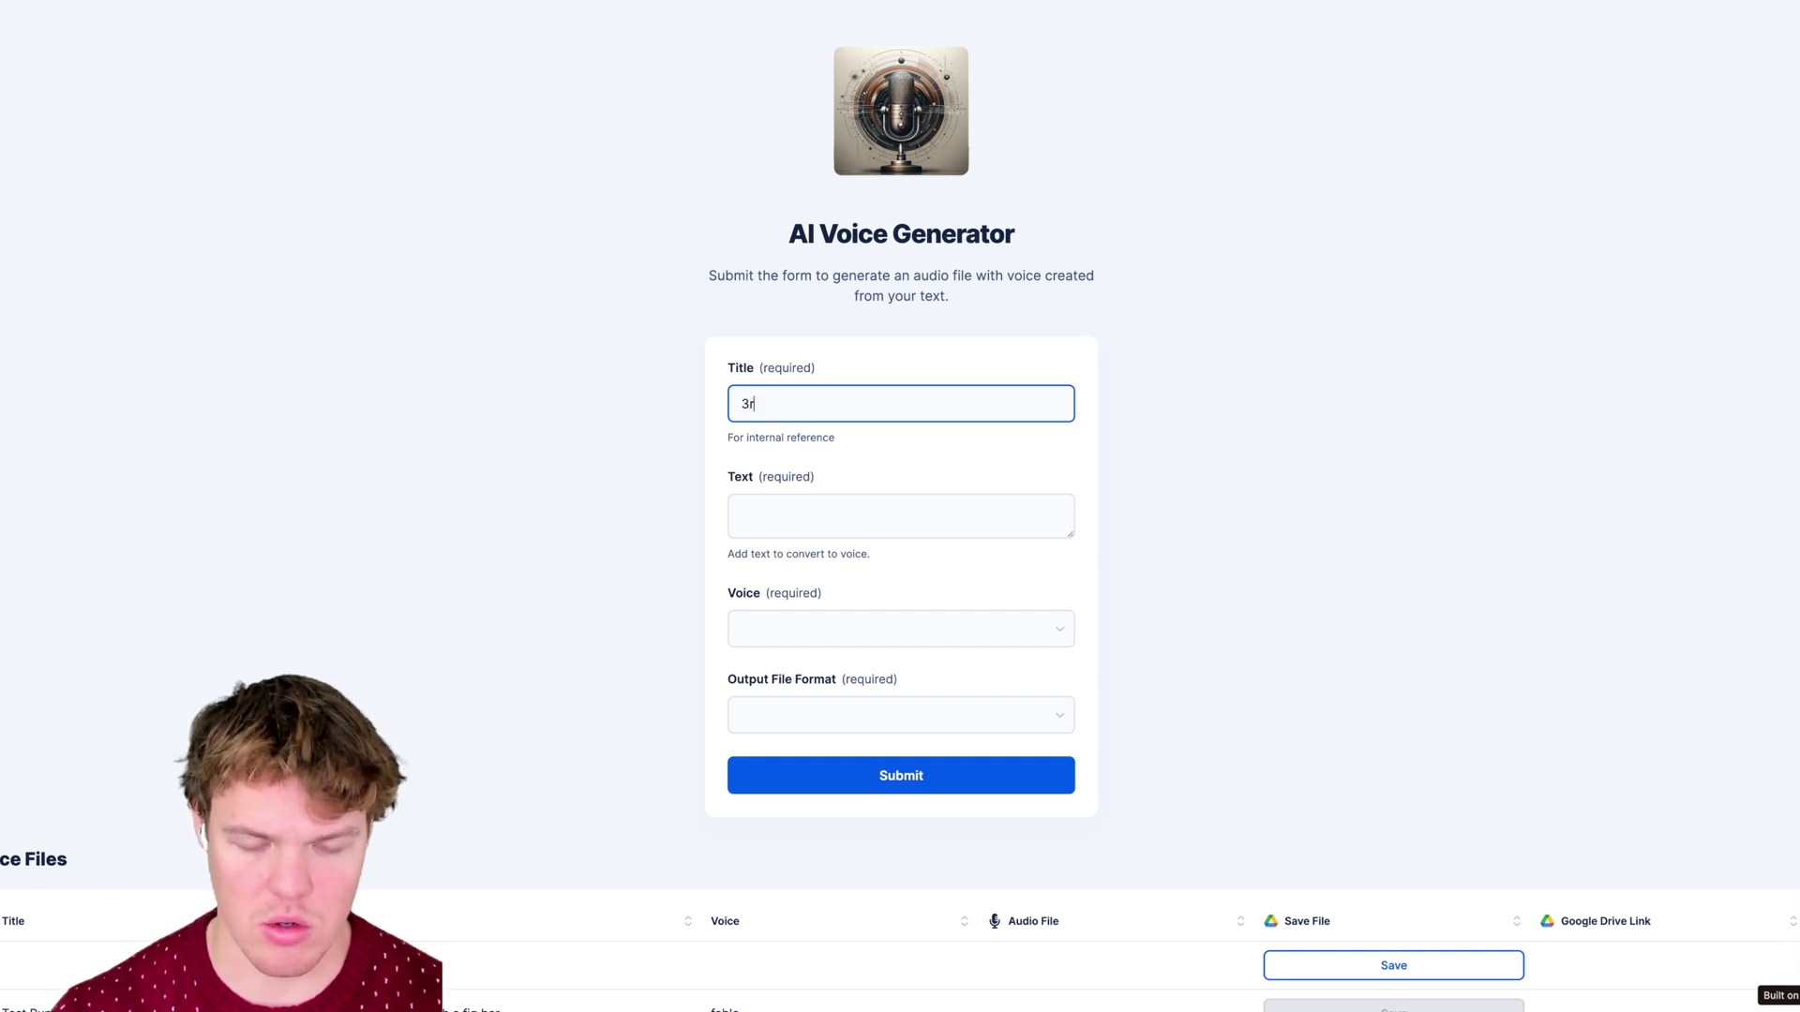
pyautogui.click(824, 515)
pyautogui.write(':e')
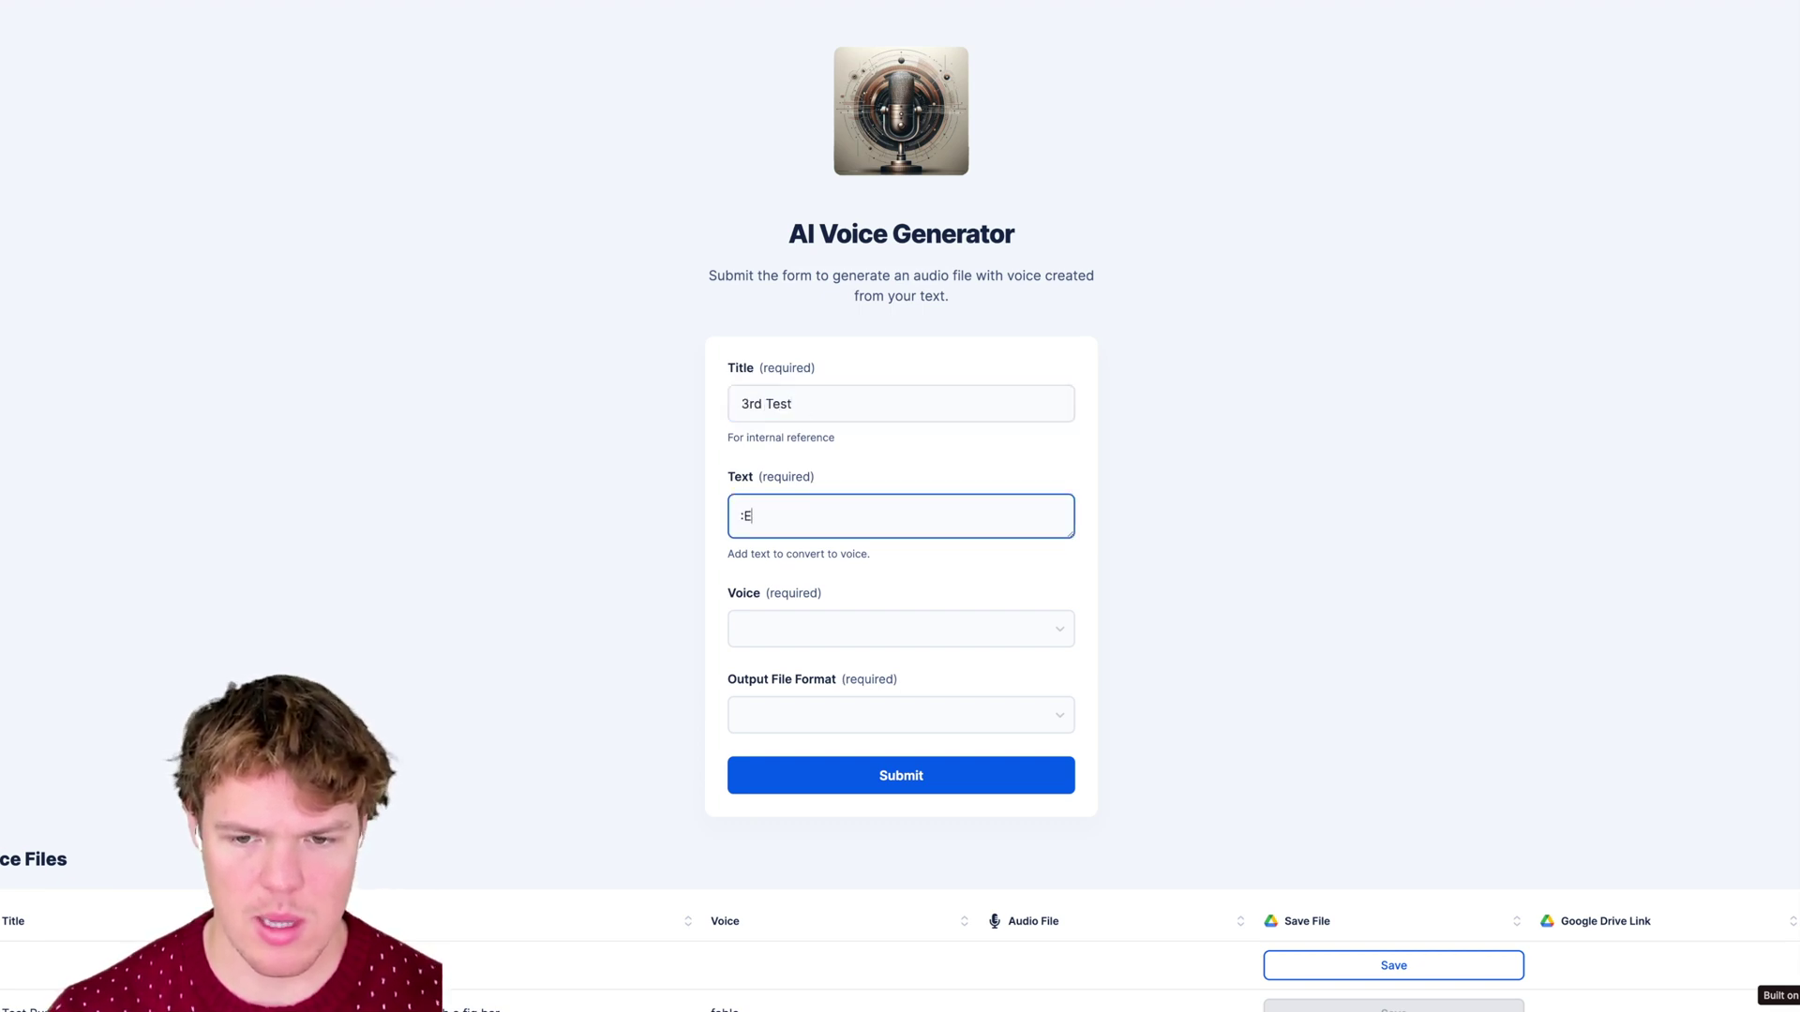
pyautogui.press('BackSpace')
pyautogui.press('BackSpace')
pyautogui.write('Le')
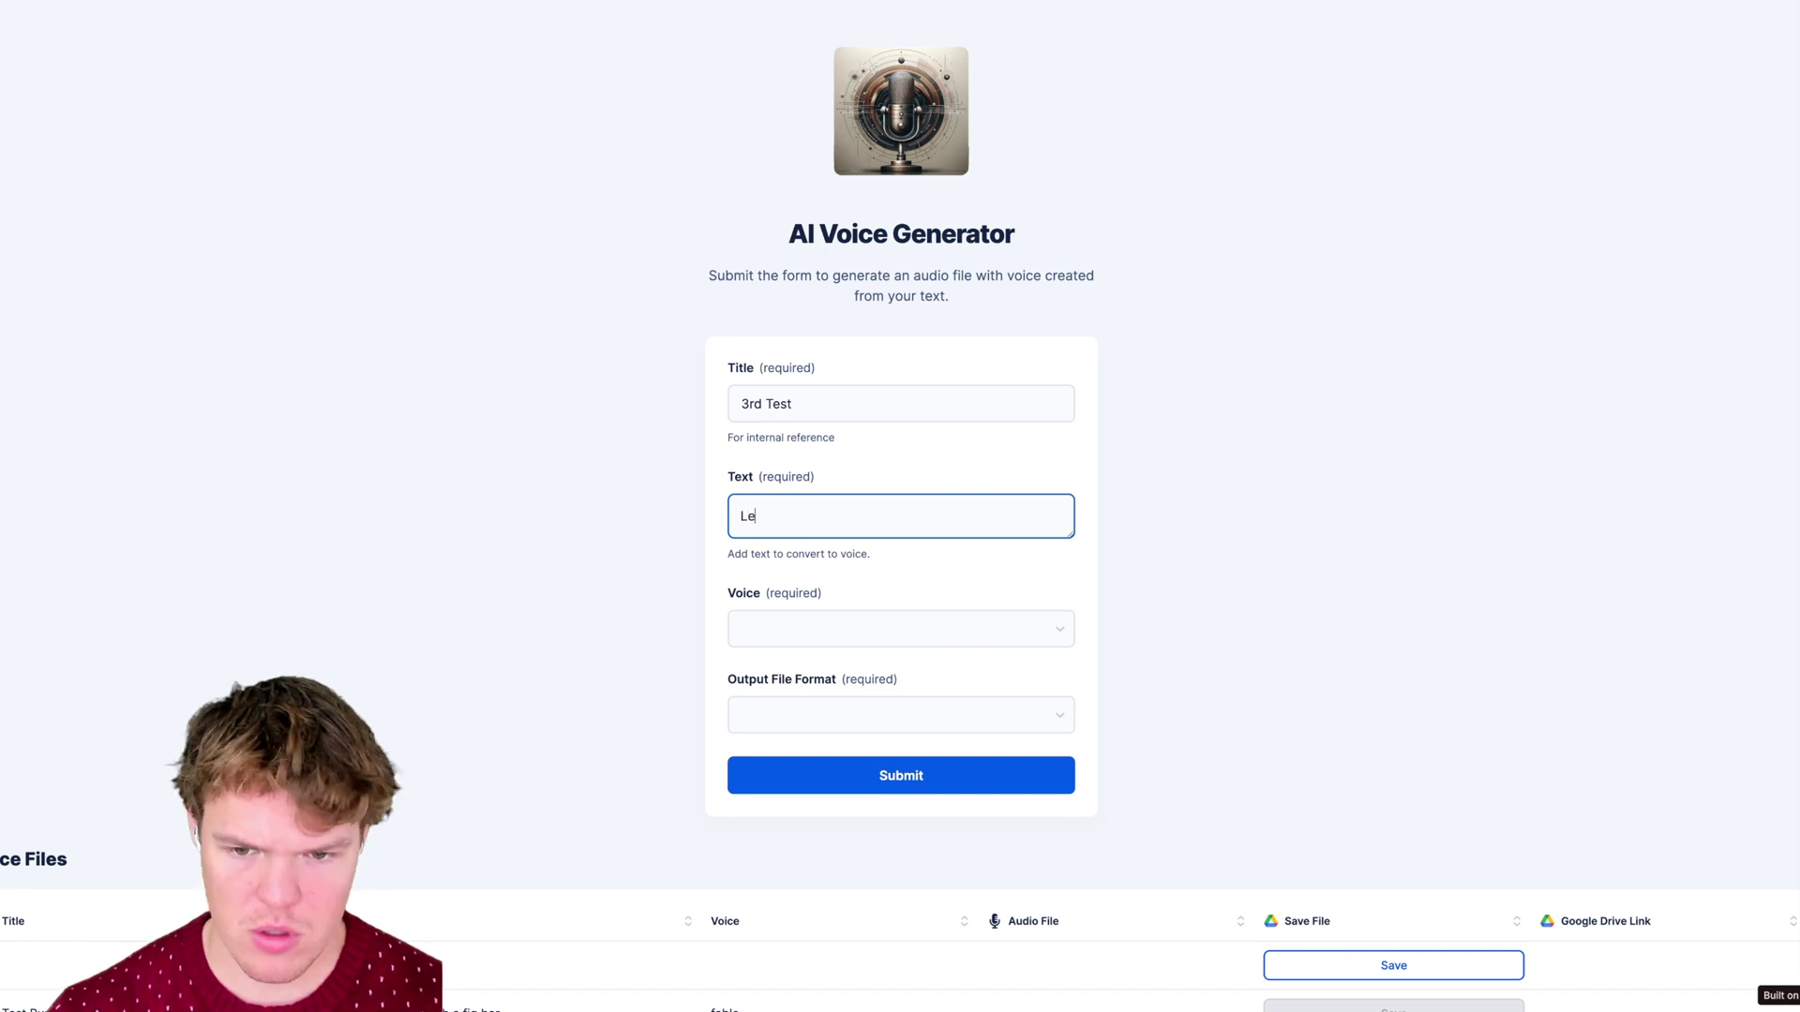
pyautogui.write('ts see you wokring')
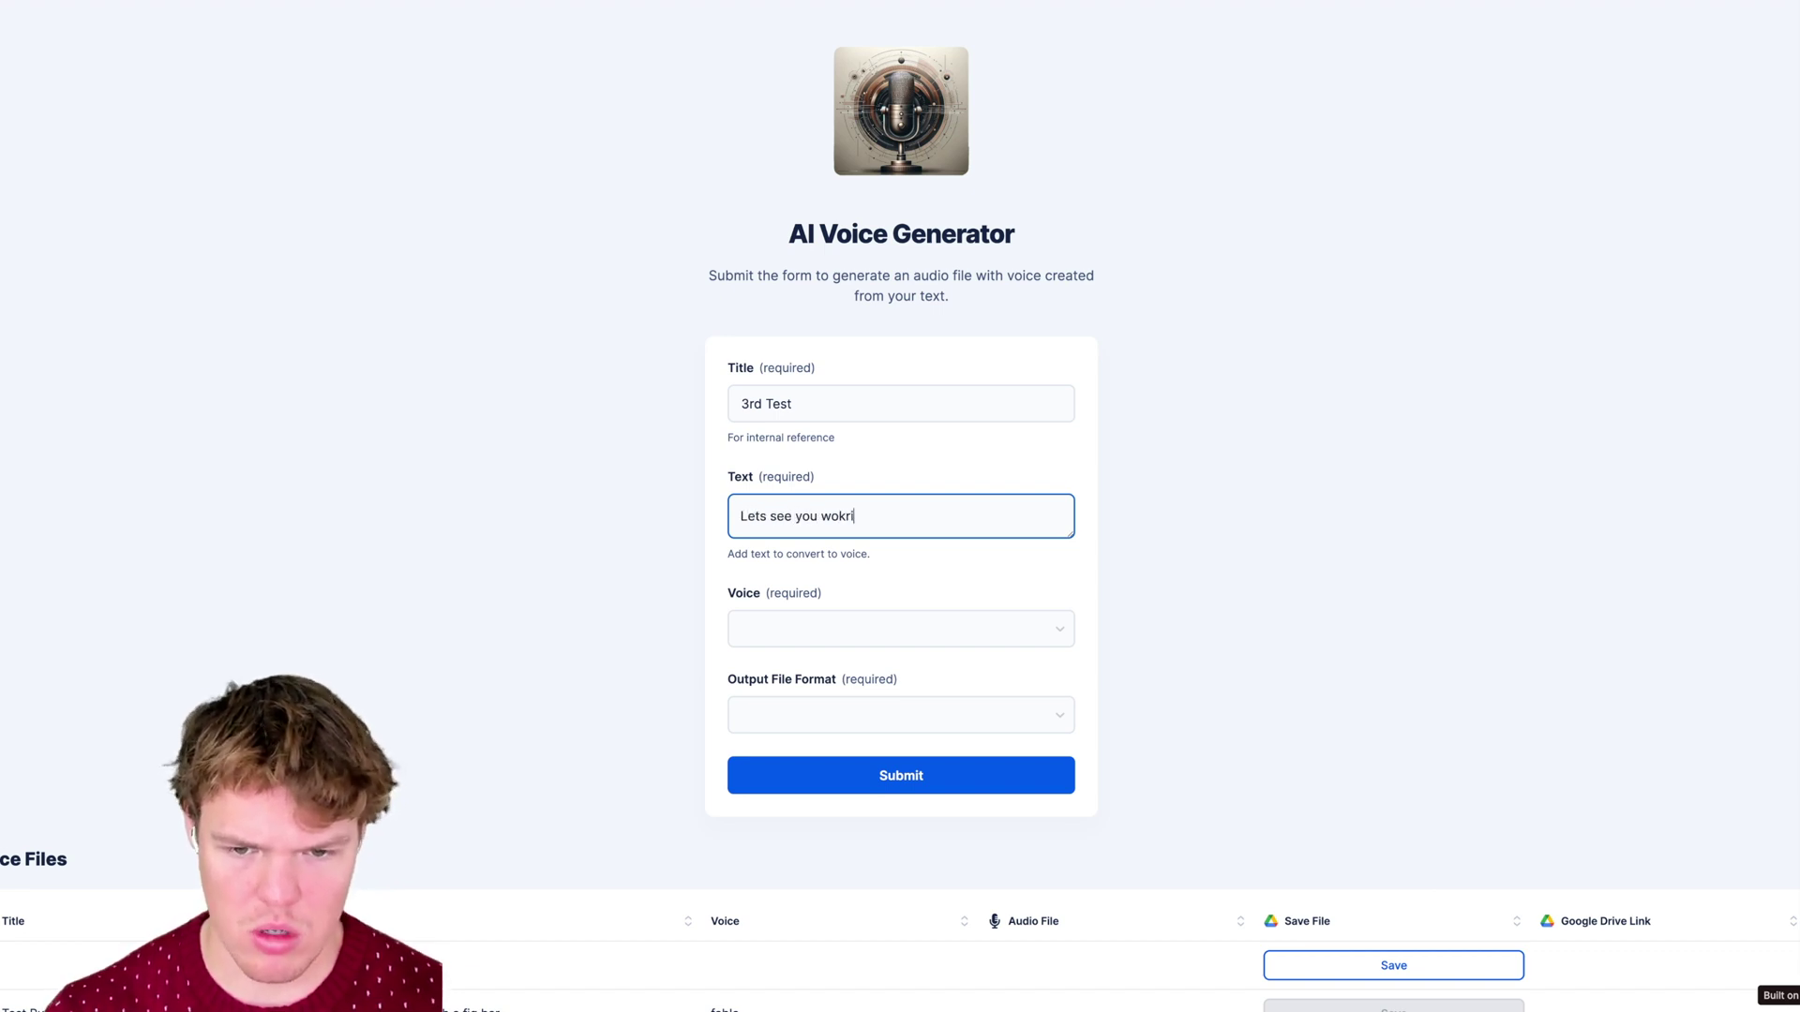
pyautogui.doubleClick(835, 517)
pyautogui.write('working')
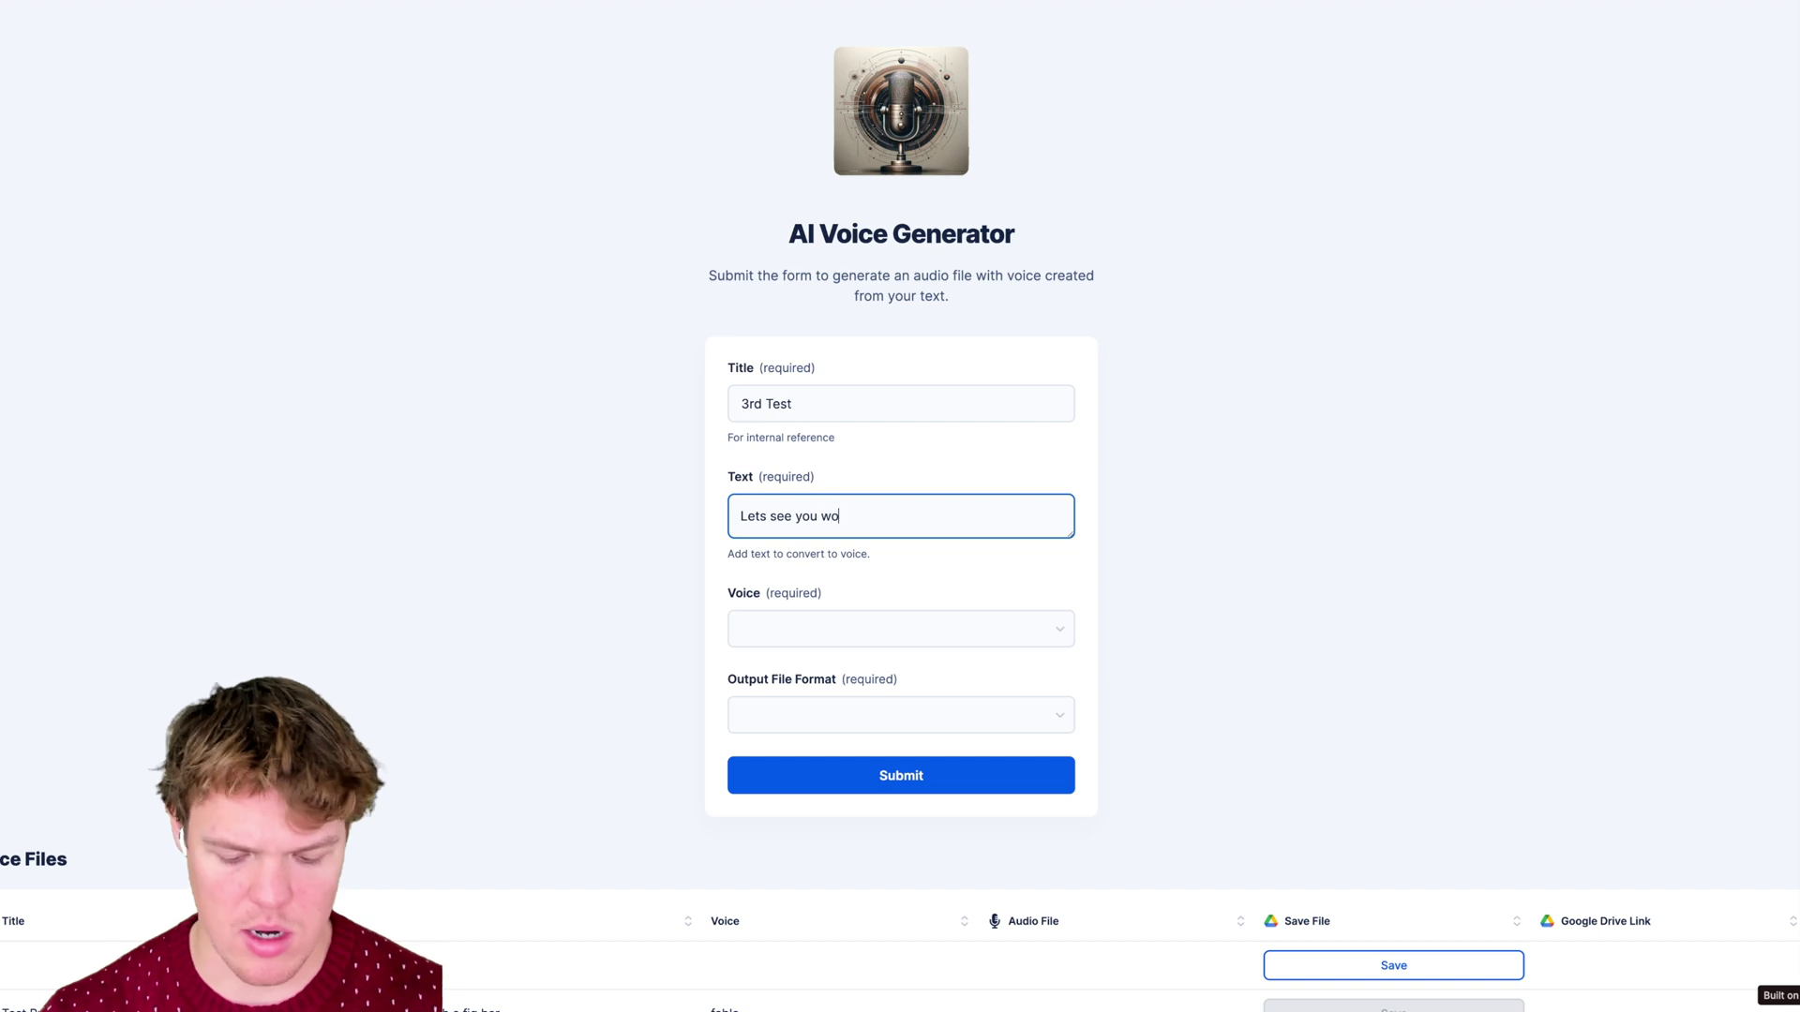
# - Choose voice onyx and an output file format, and submit the voice form
pyautogui.click(836, 627)
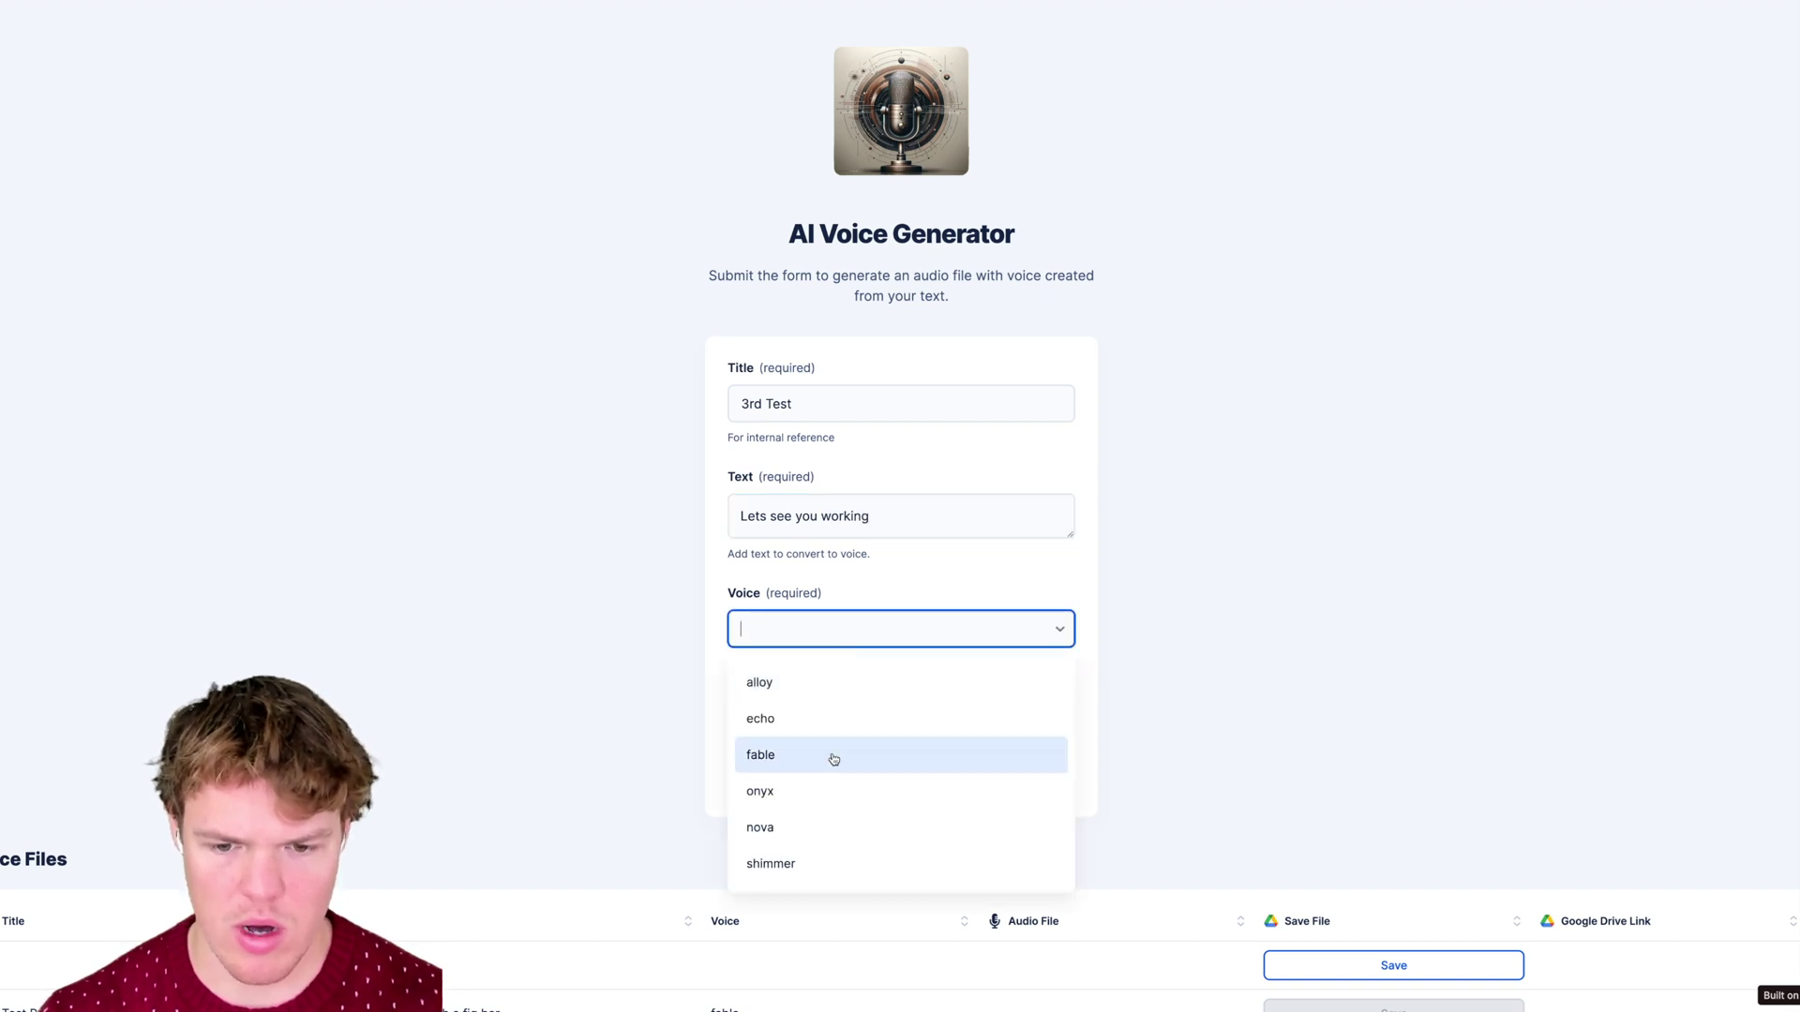
pyautogui.click(825, 795)
pyautogui.click(895, 726)
pyautogui.click(872, 770)
pyautogui.click(881, 778)
# - Save the 3rd Test voice file and download its audio file
pyautogui.scroll(-3, 592, 696)
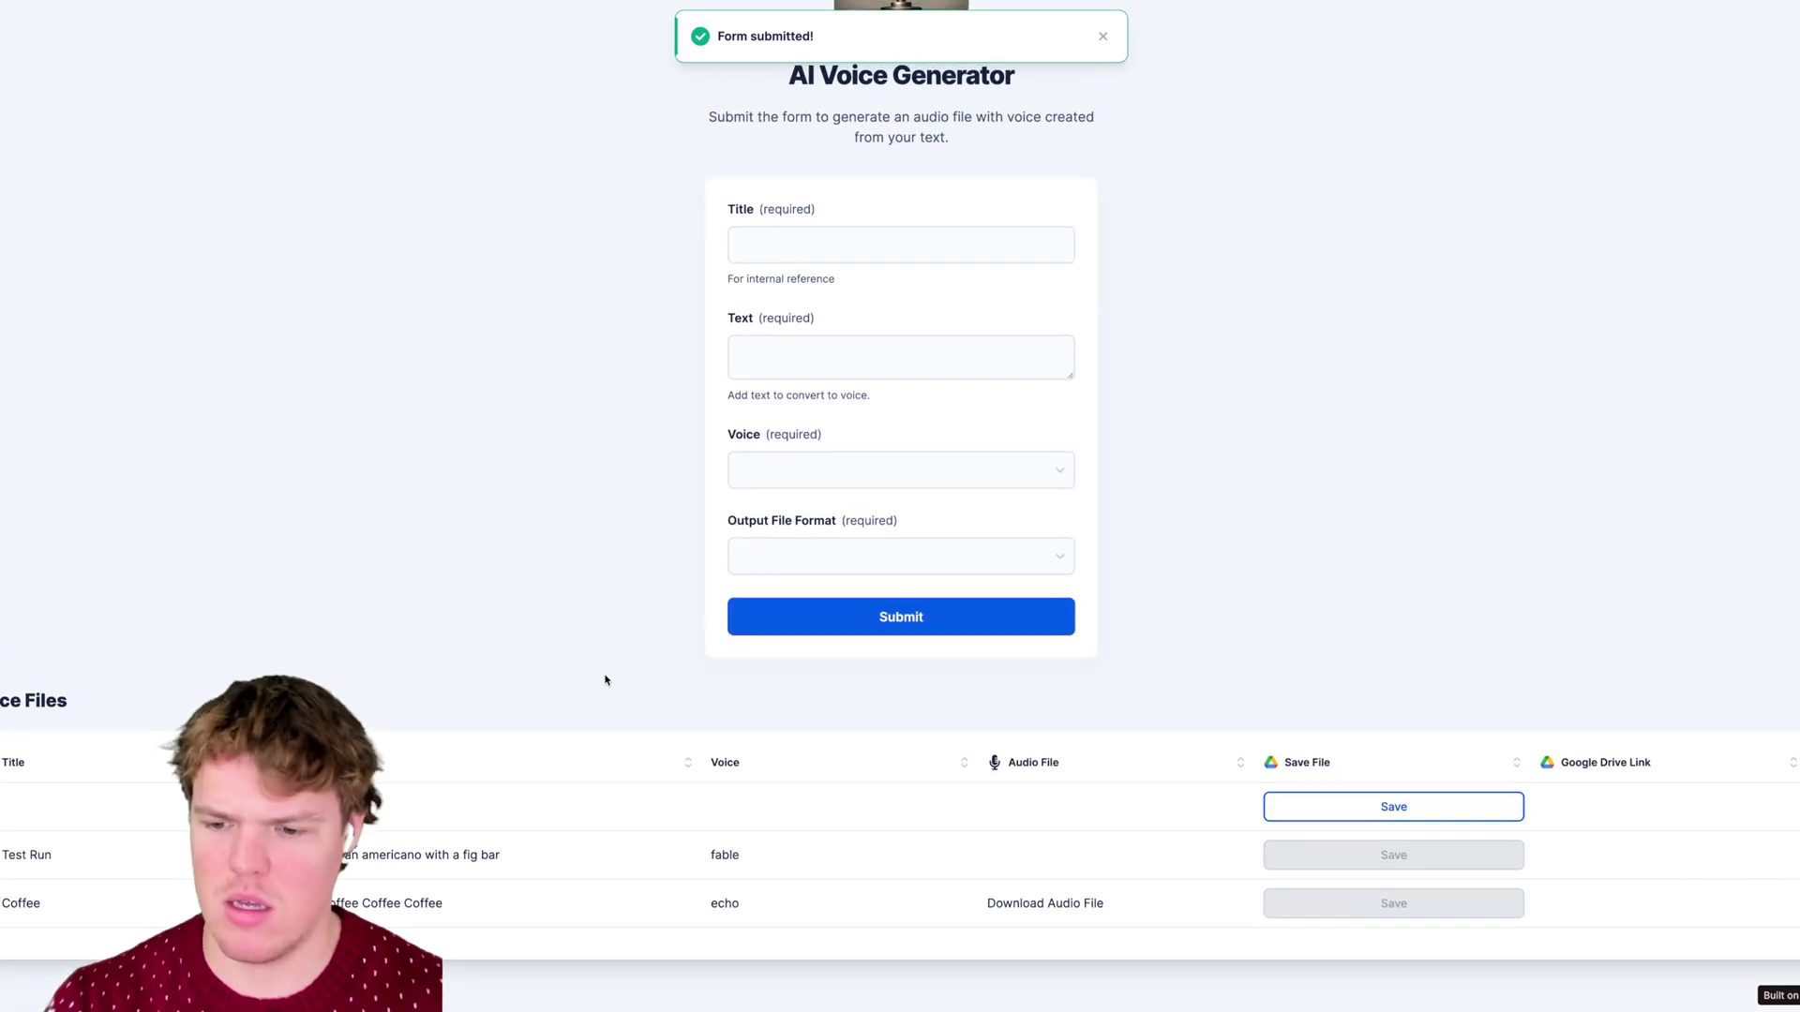
pyautogui.scroll(-1, 644, 794)
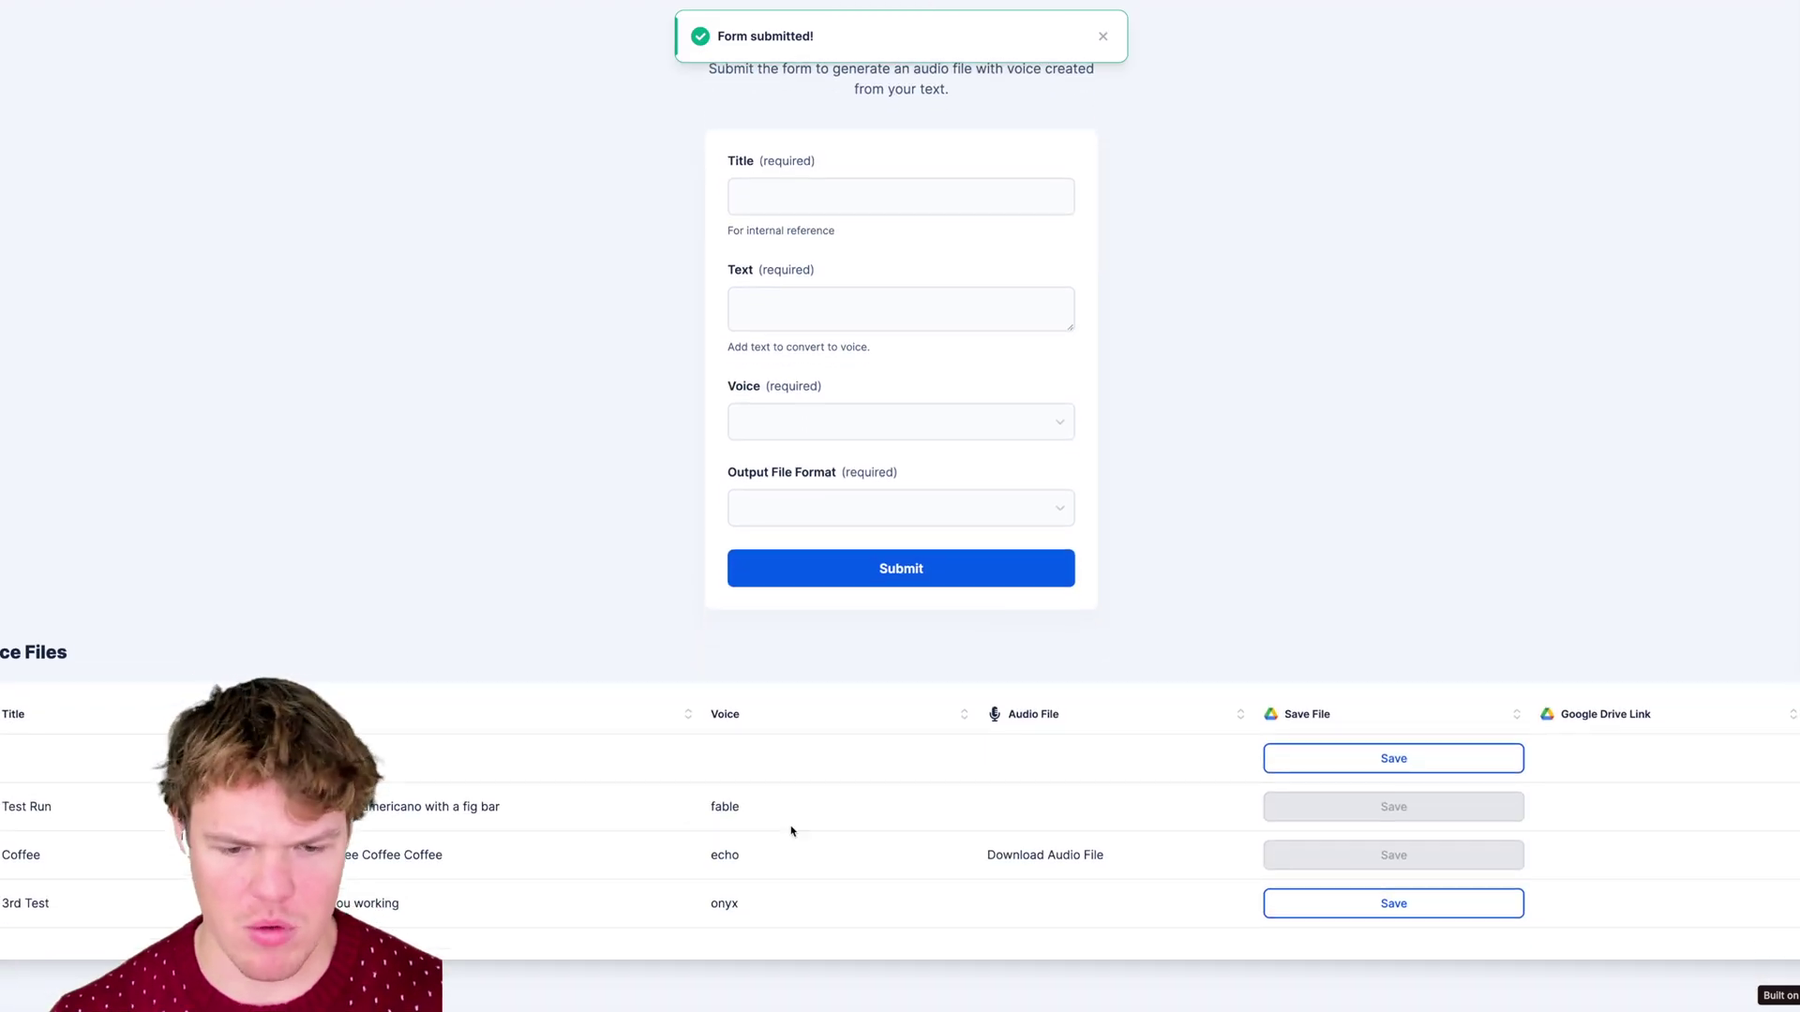
pyautogui.click(1385, 905)
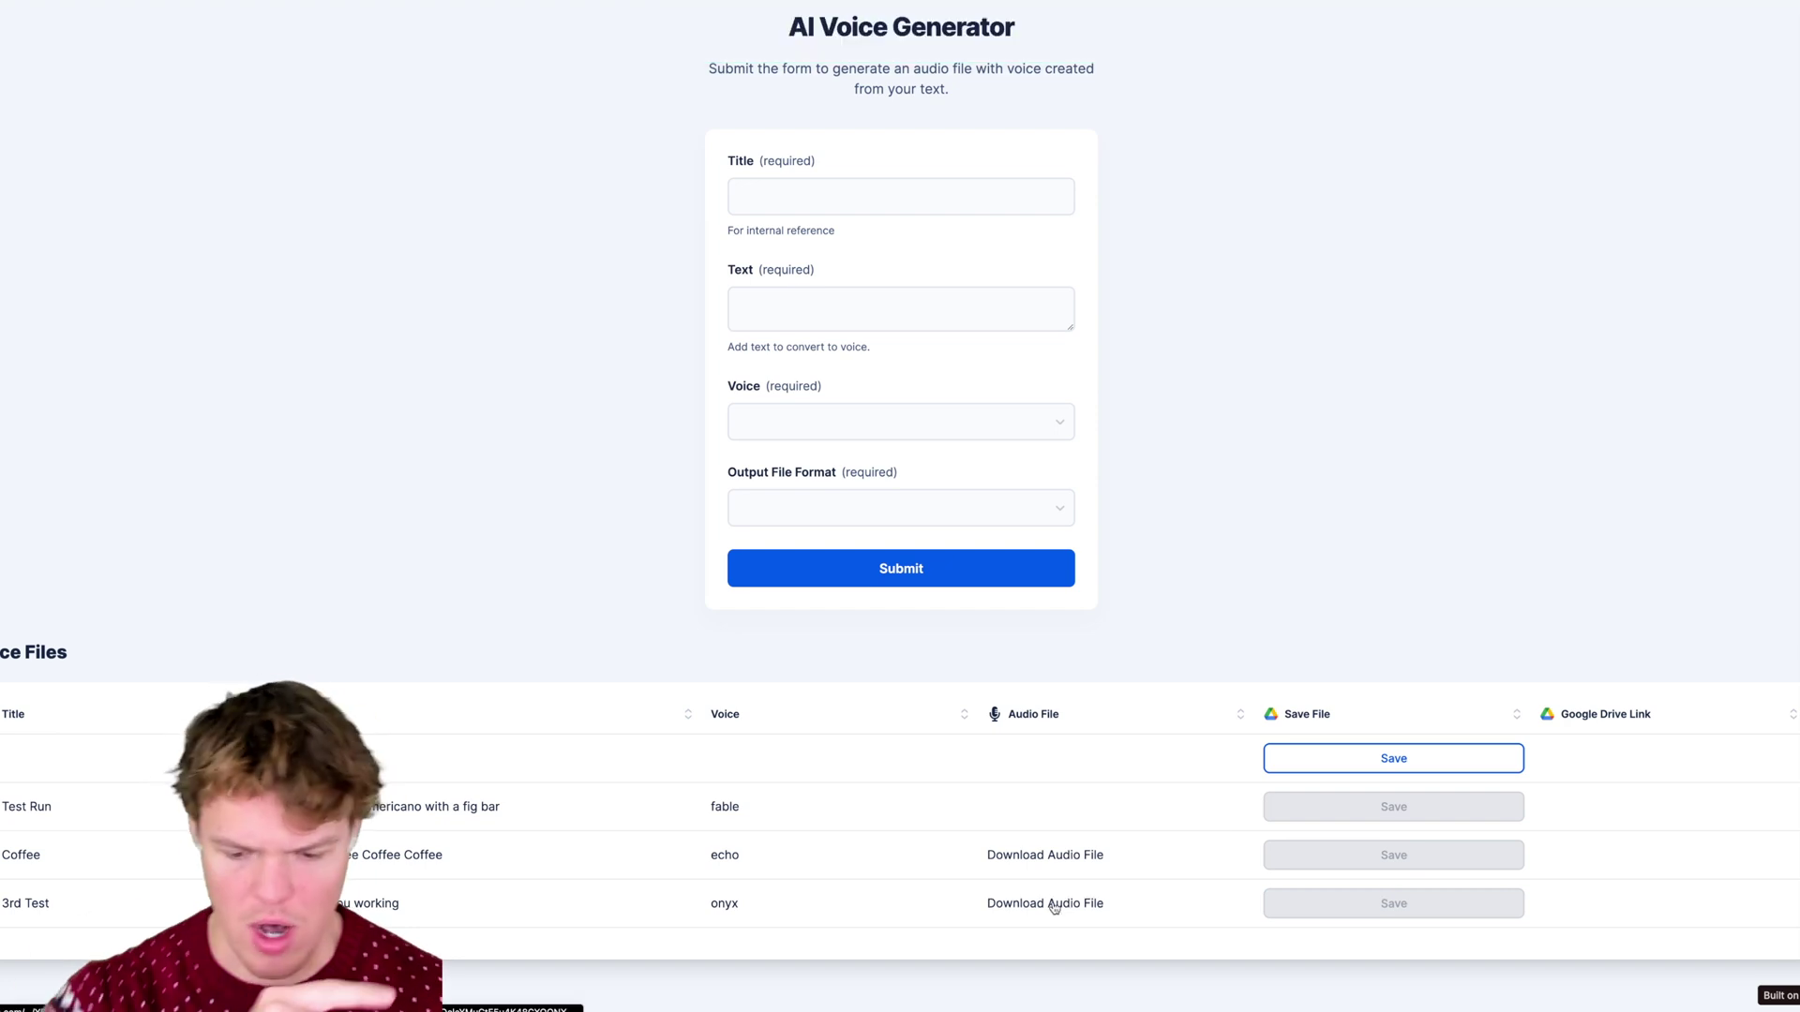
pyautogui.click(1055, 912)
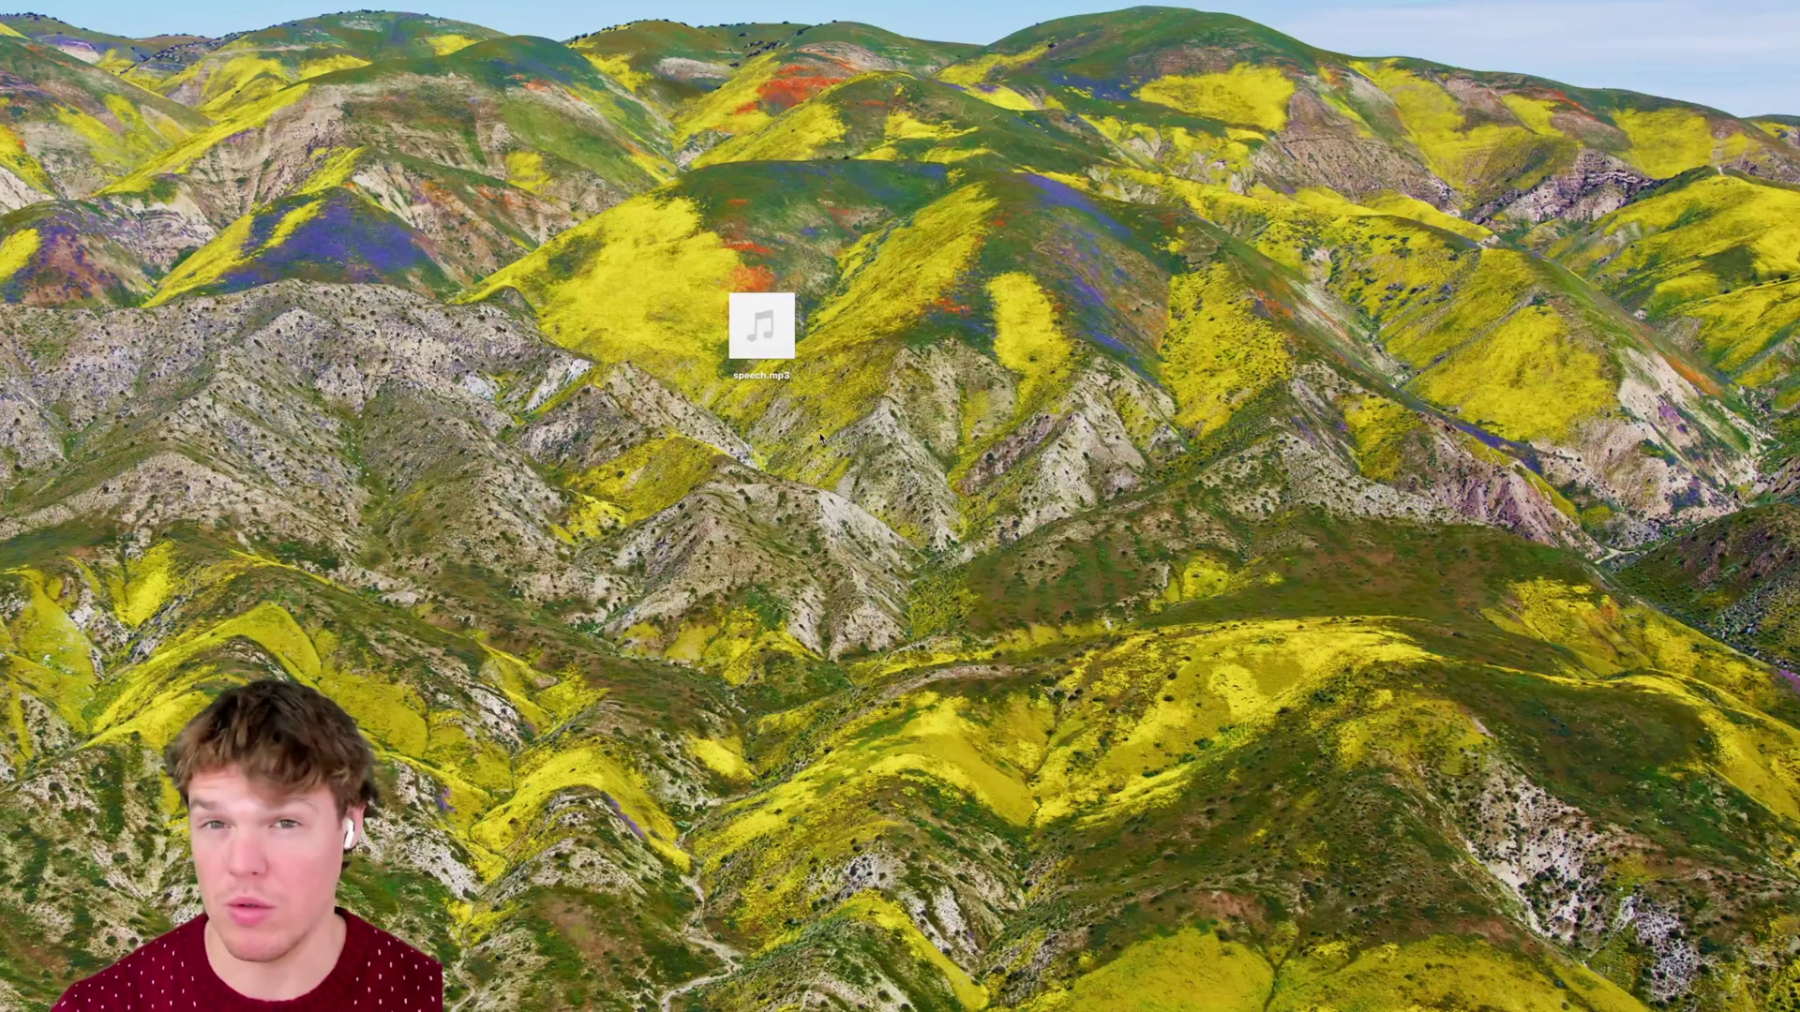
# - Play the downloaded speech.mp3 file on the desktop
pyautogui.moveTo(778, 345); pyautogui.dragTo(868, 410)
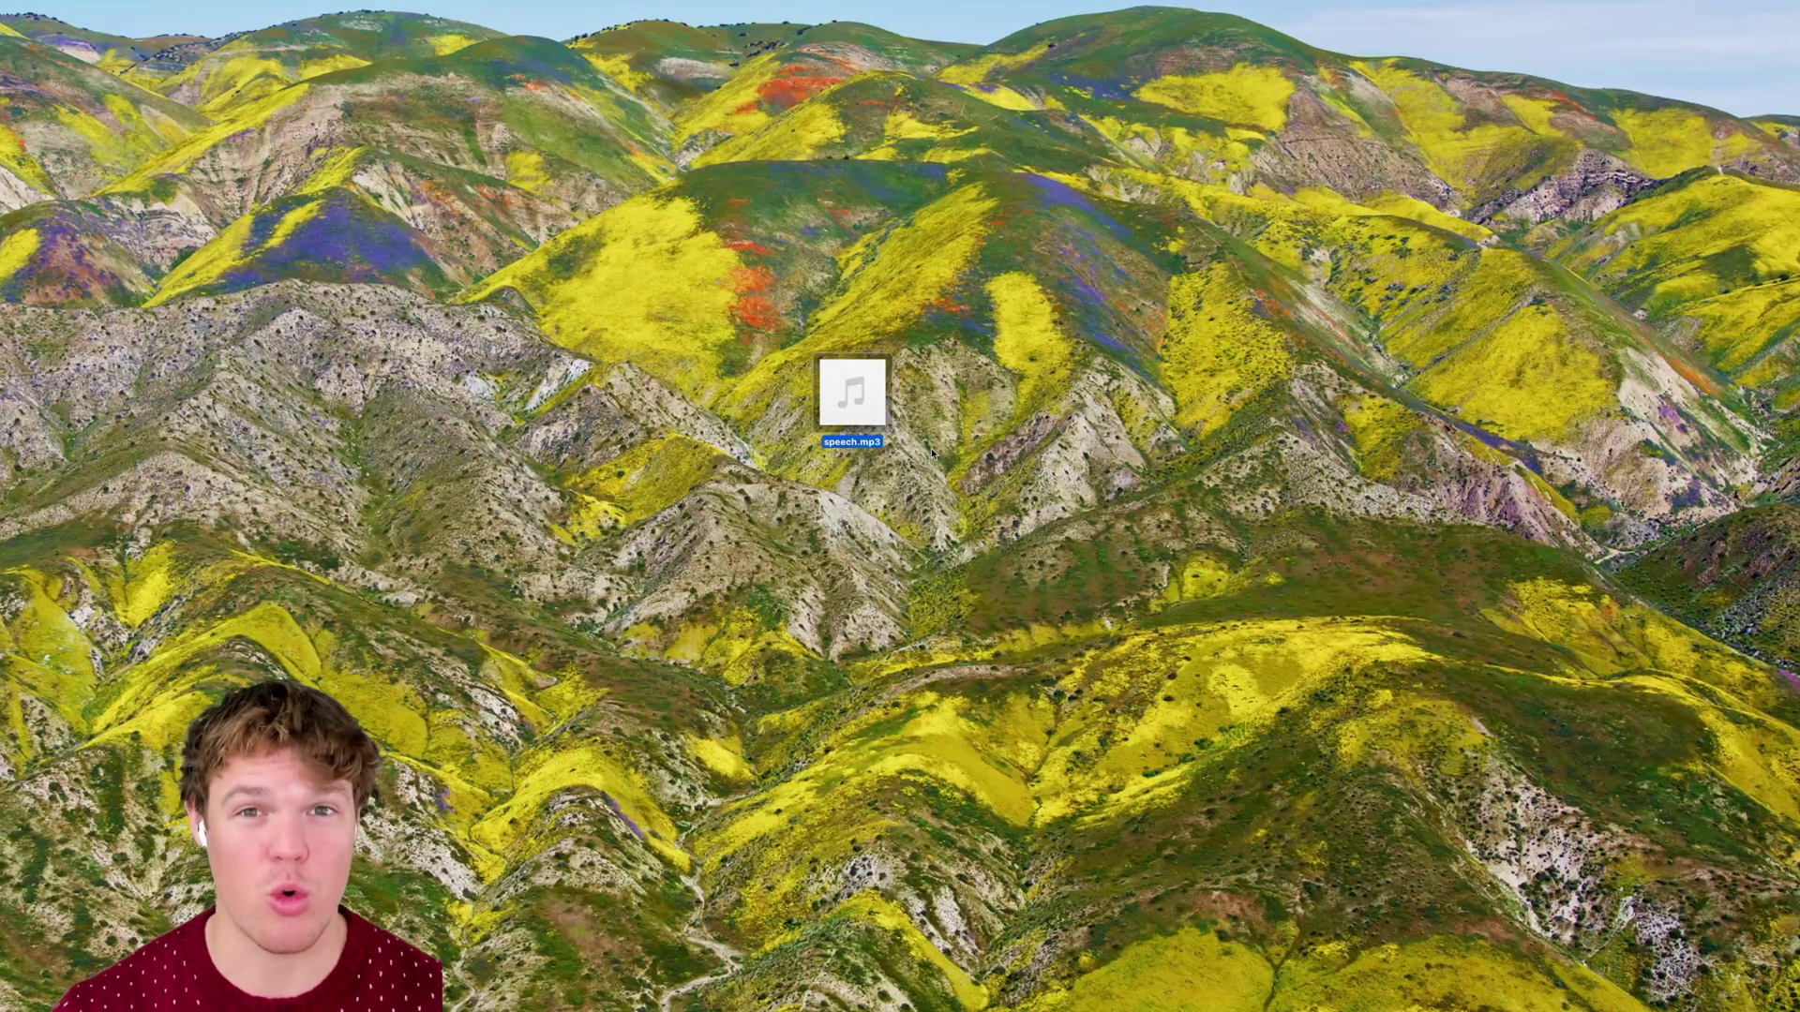
pyautogui.click(852, 392)
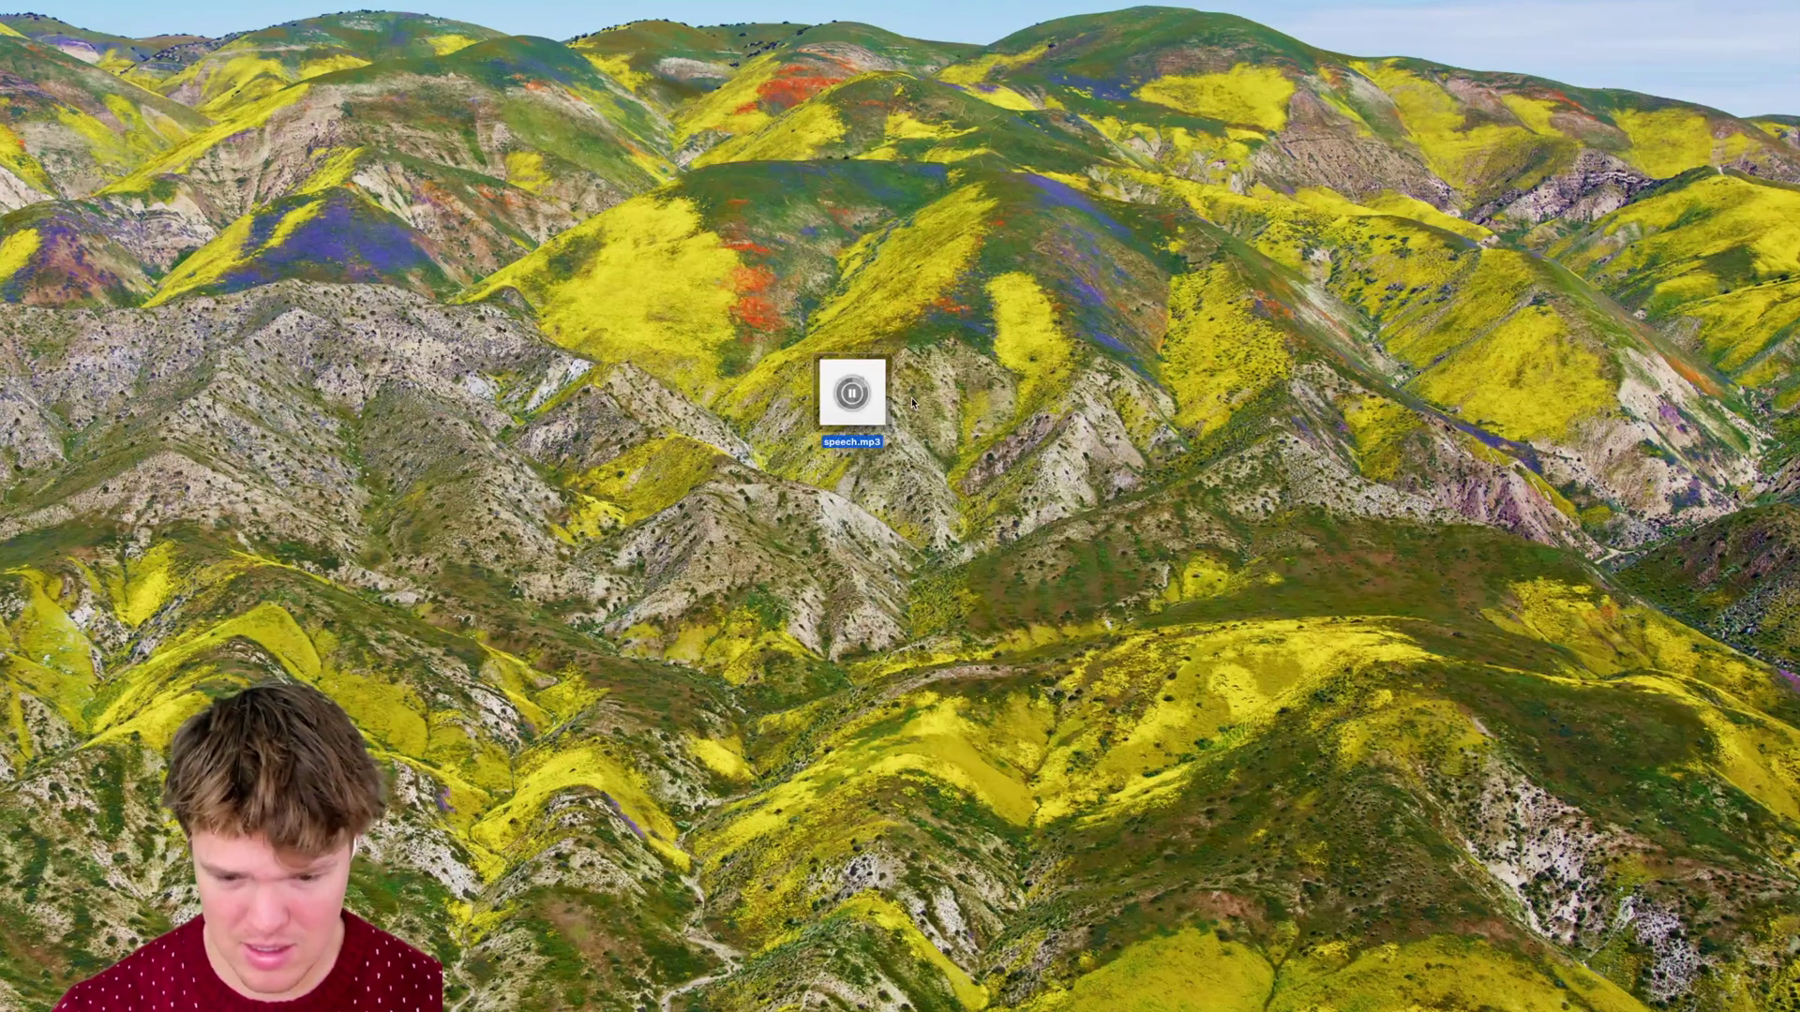
pyautogui.click(932, 575)
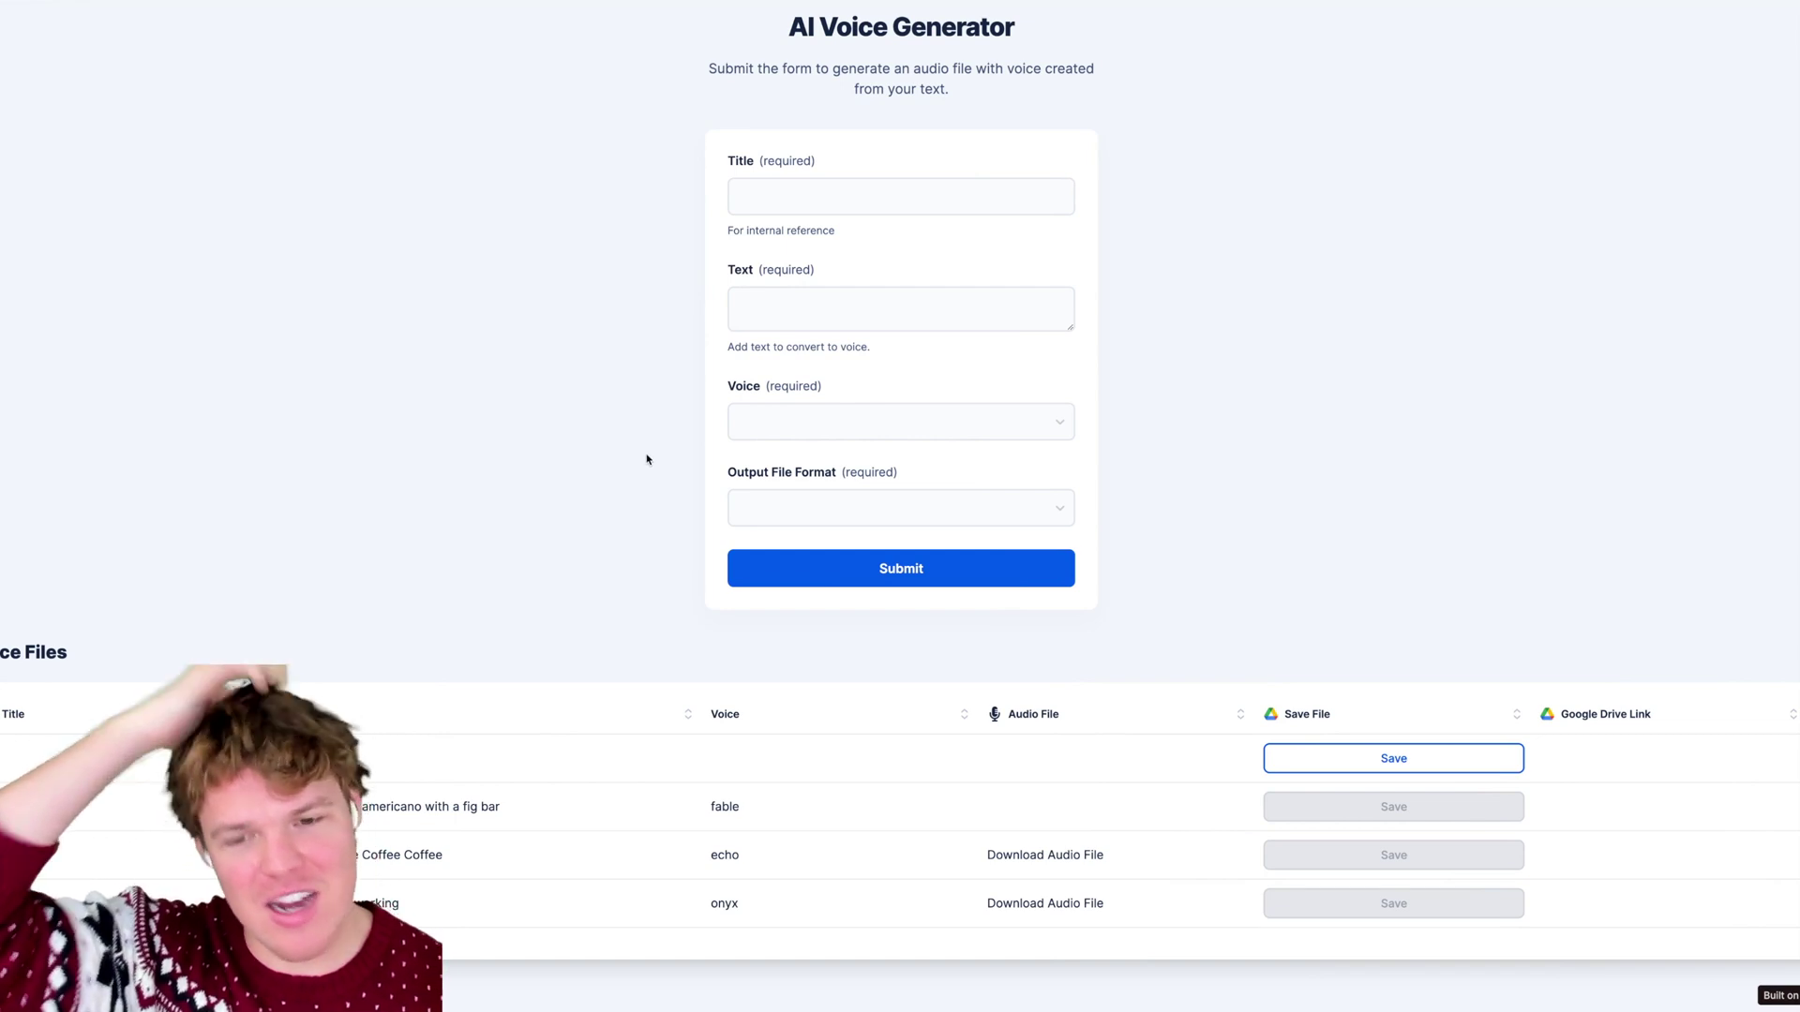
pyautogui.scroll(3, 572, 458)
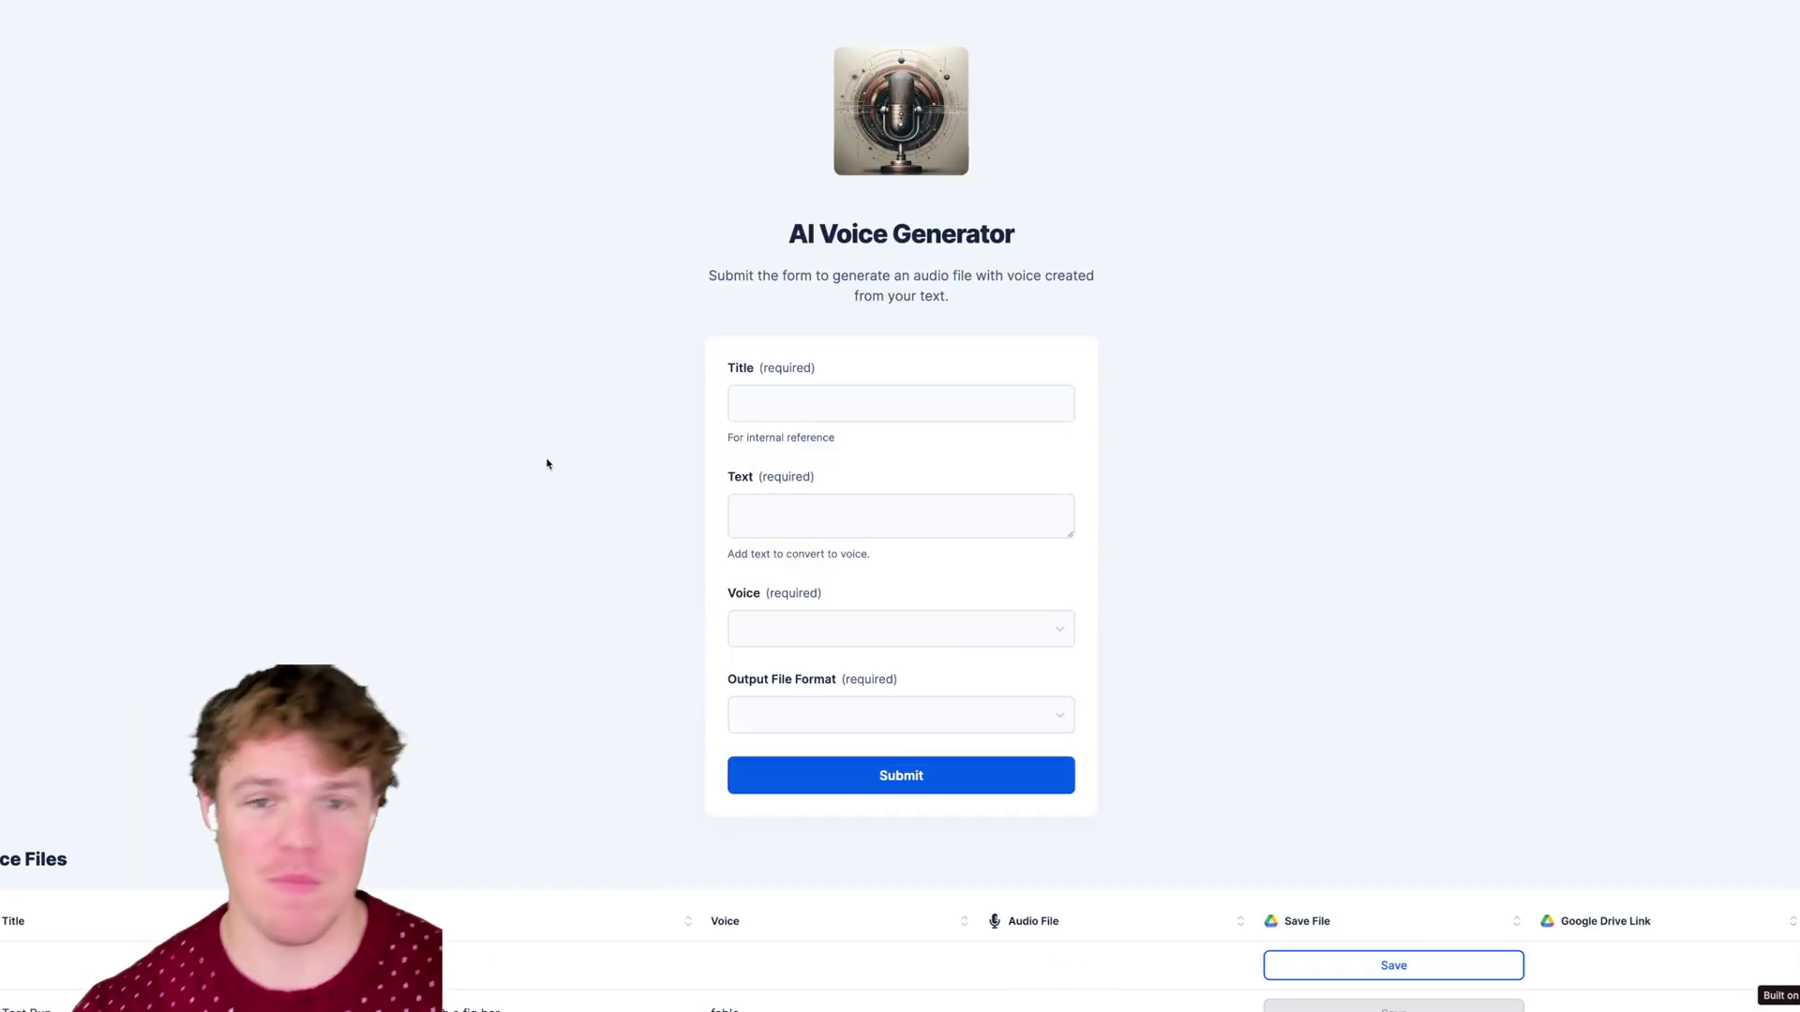
pyautogui.scroll(-3, 558, 465)
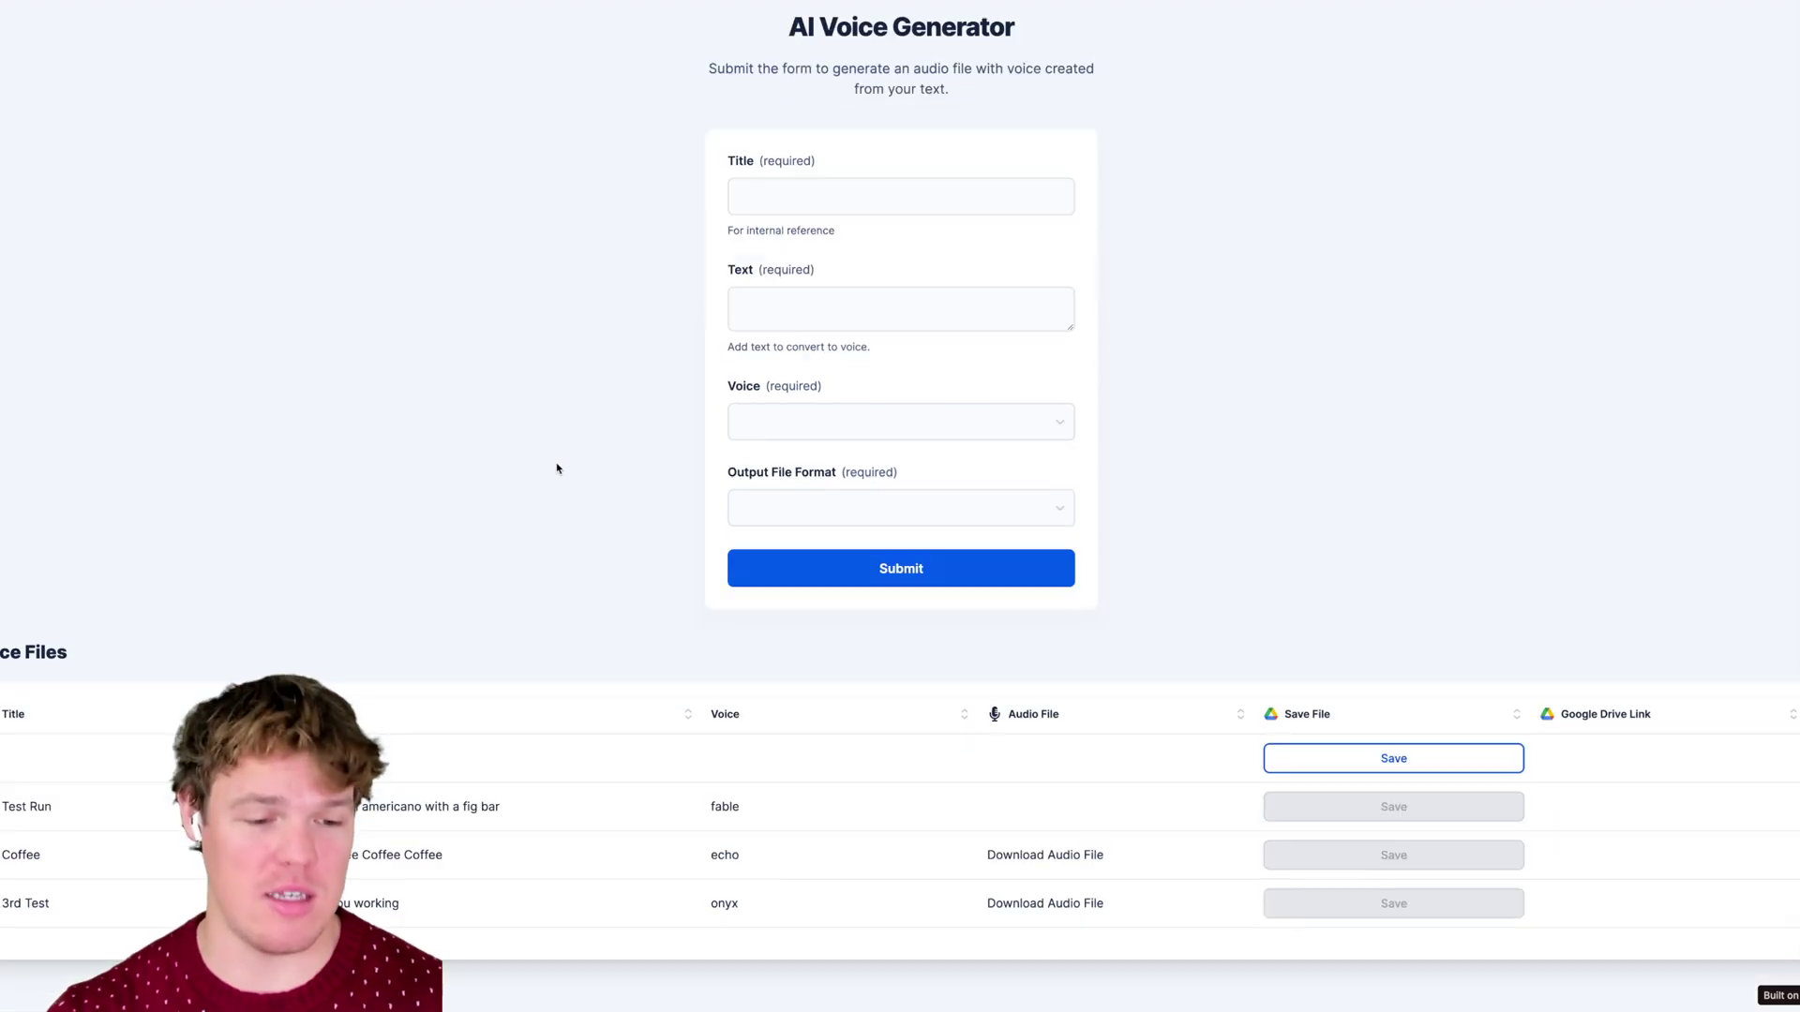
pyautogui.scroll(3, 559, 465)
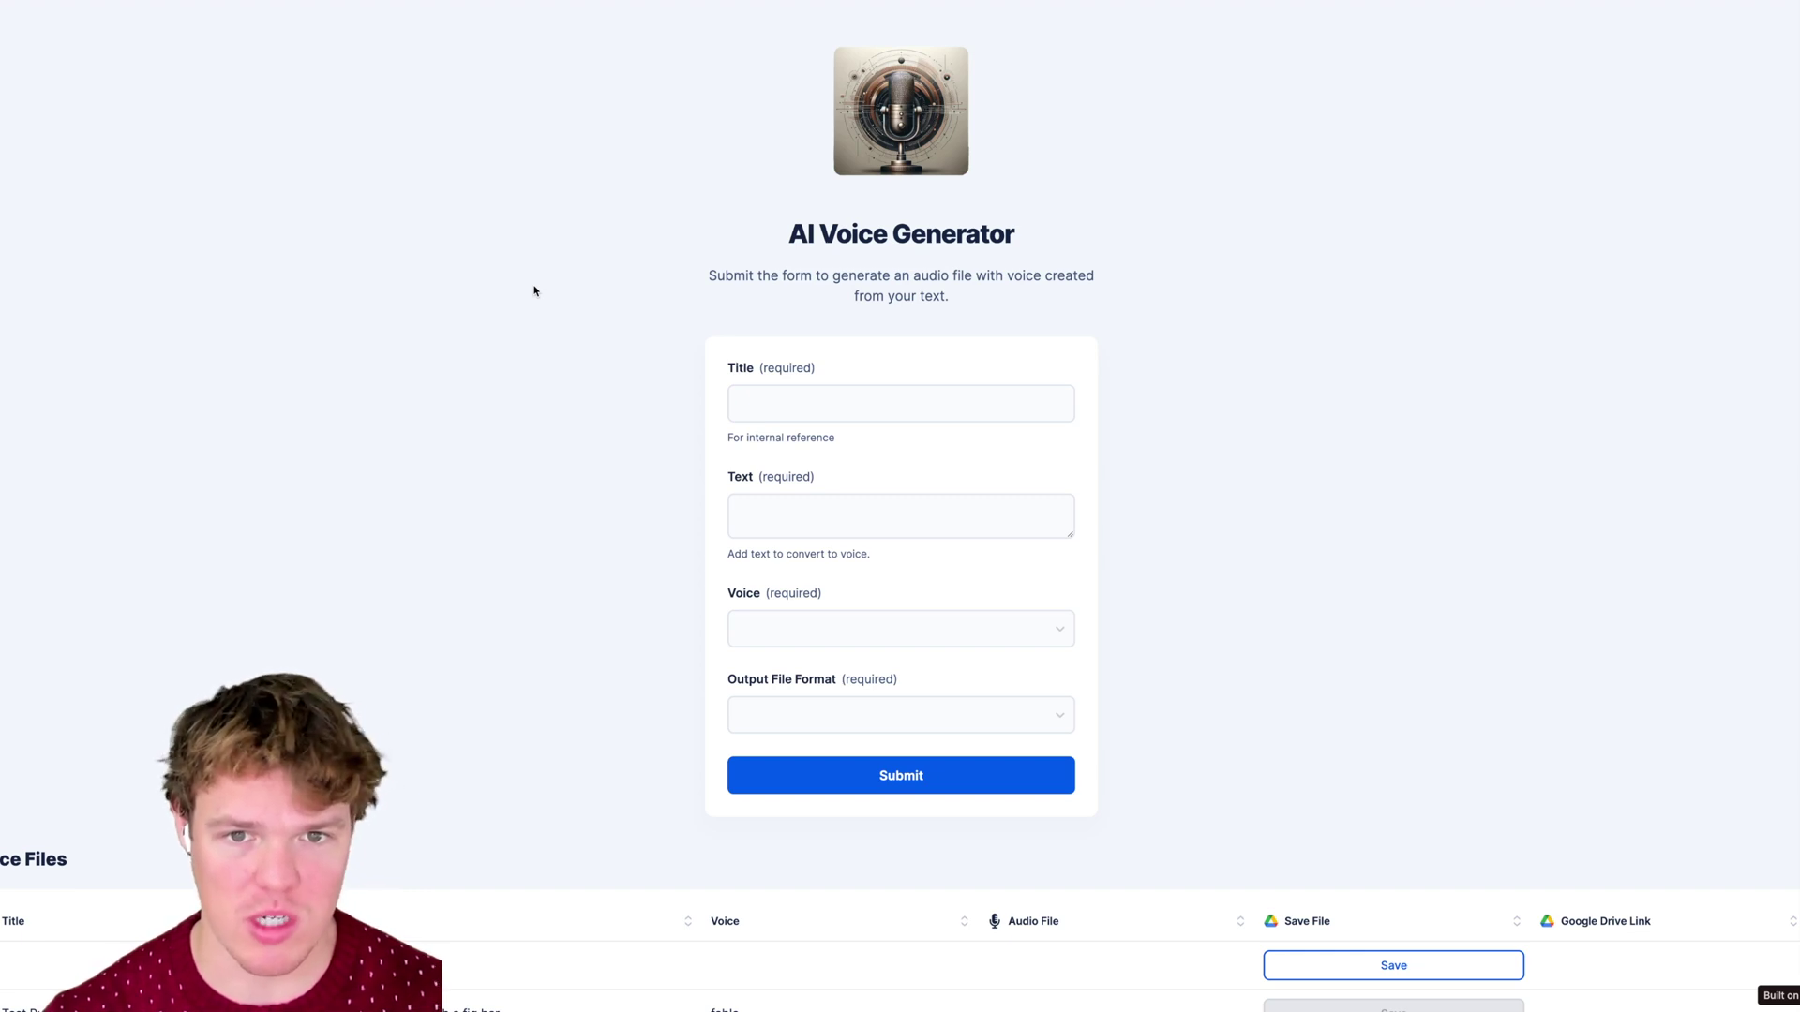
pyautogui.scroll(-3, 535, 291)
pyautogui.scroll(3, 535, 291)
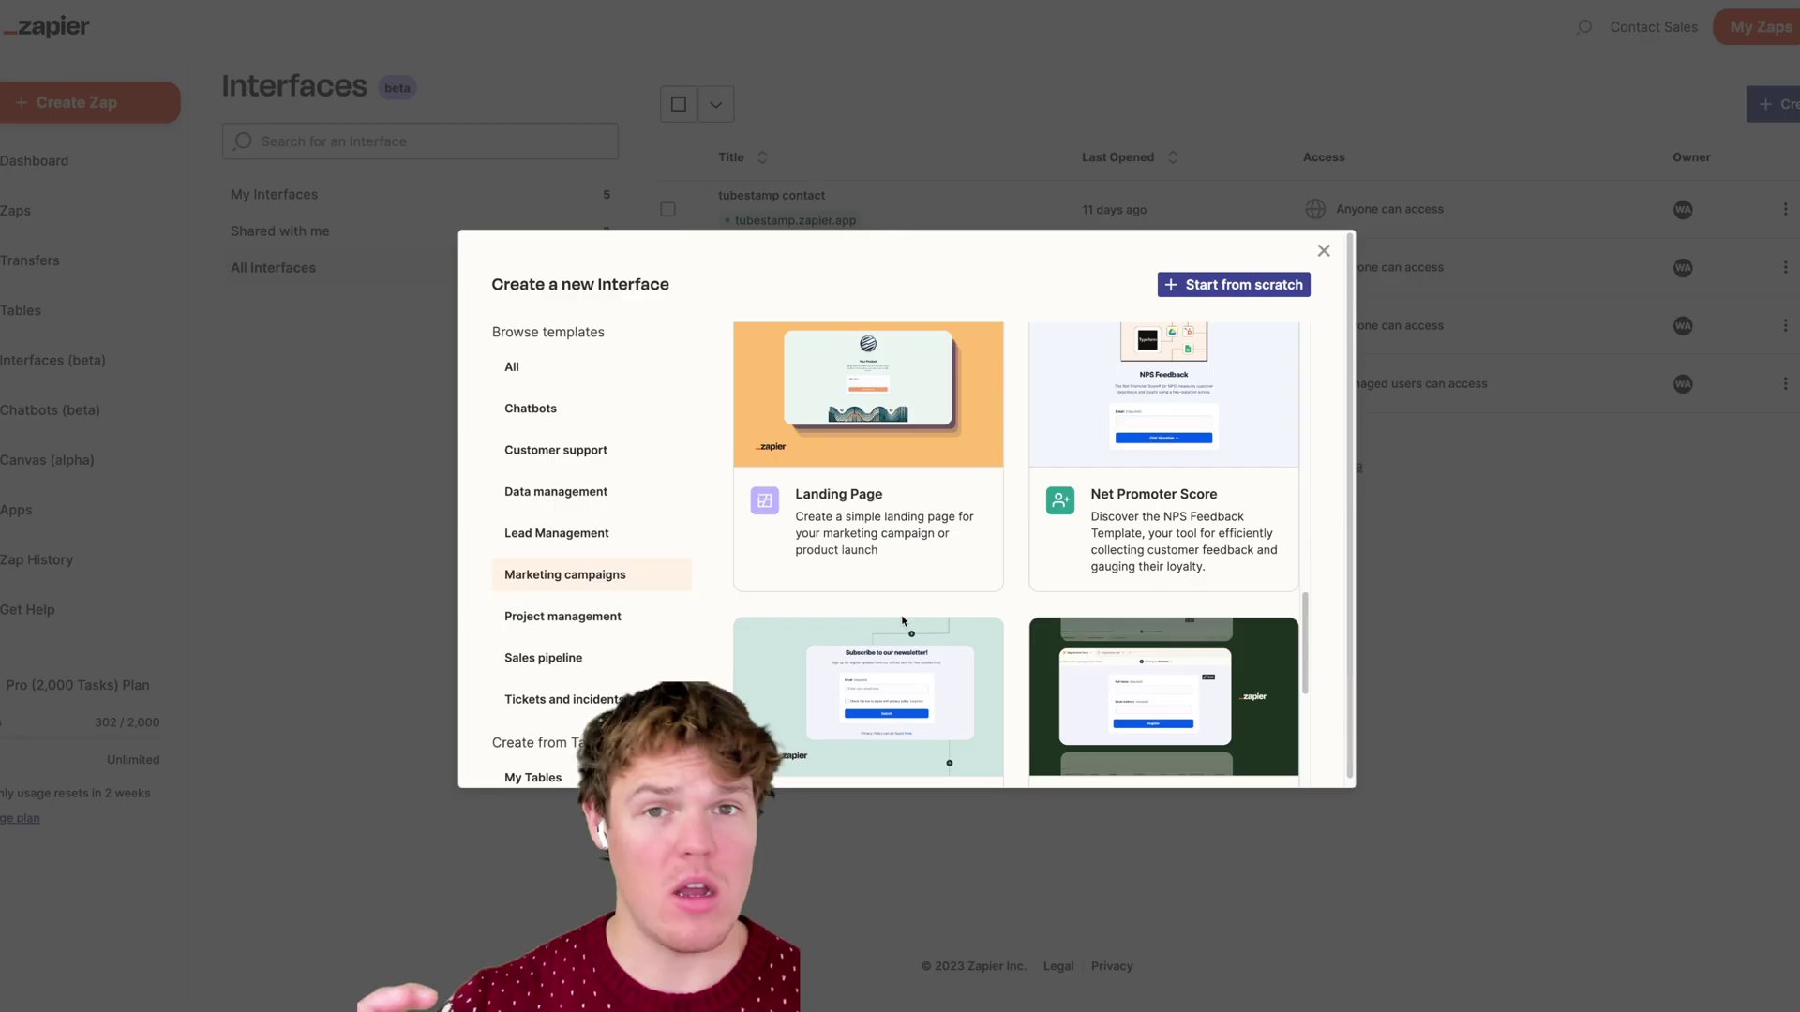
# - Browse the marketing campaign and project management templates and create an interface from the Video Course template
pyautogui.scroll(-5, 903, 621)
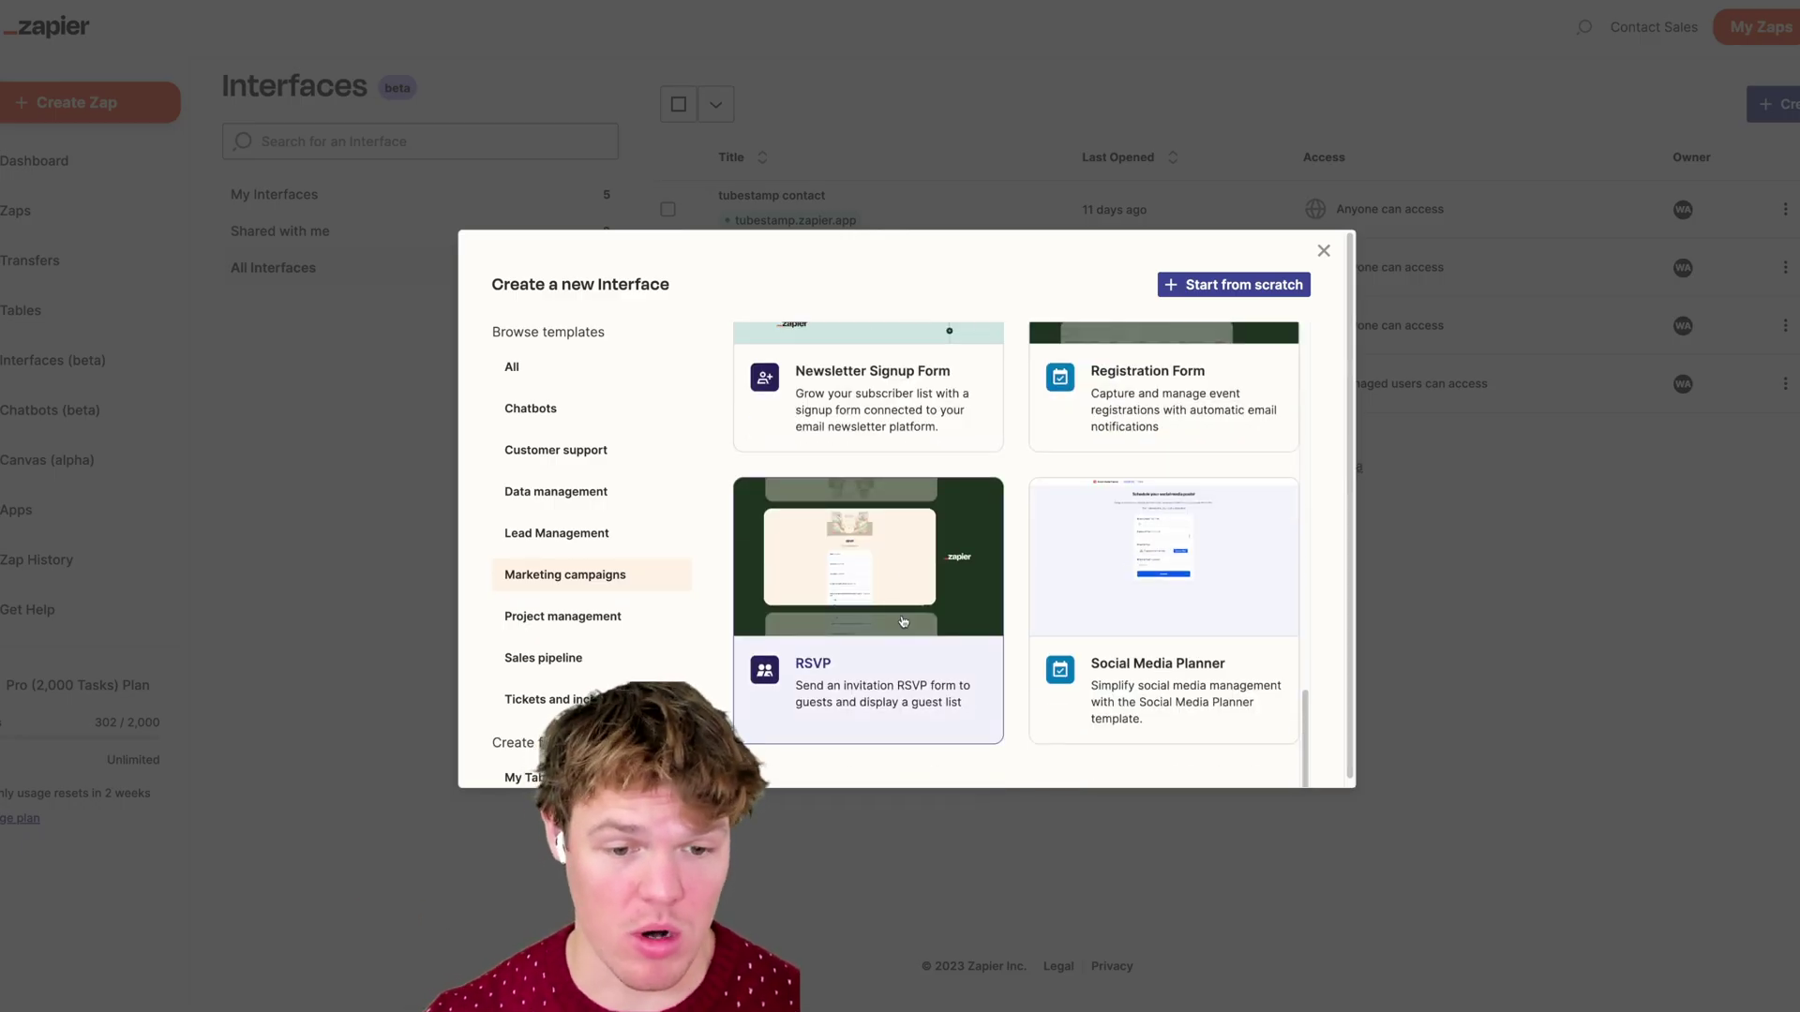
pyautogui.scroll(10, 903, 621)
pyautogui.click(616, 627)
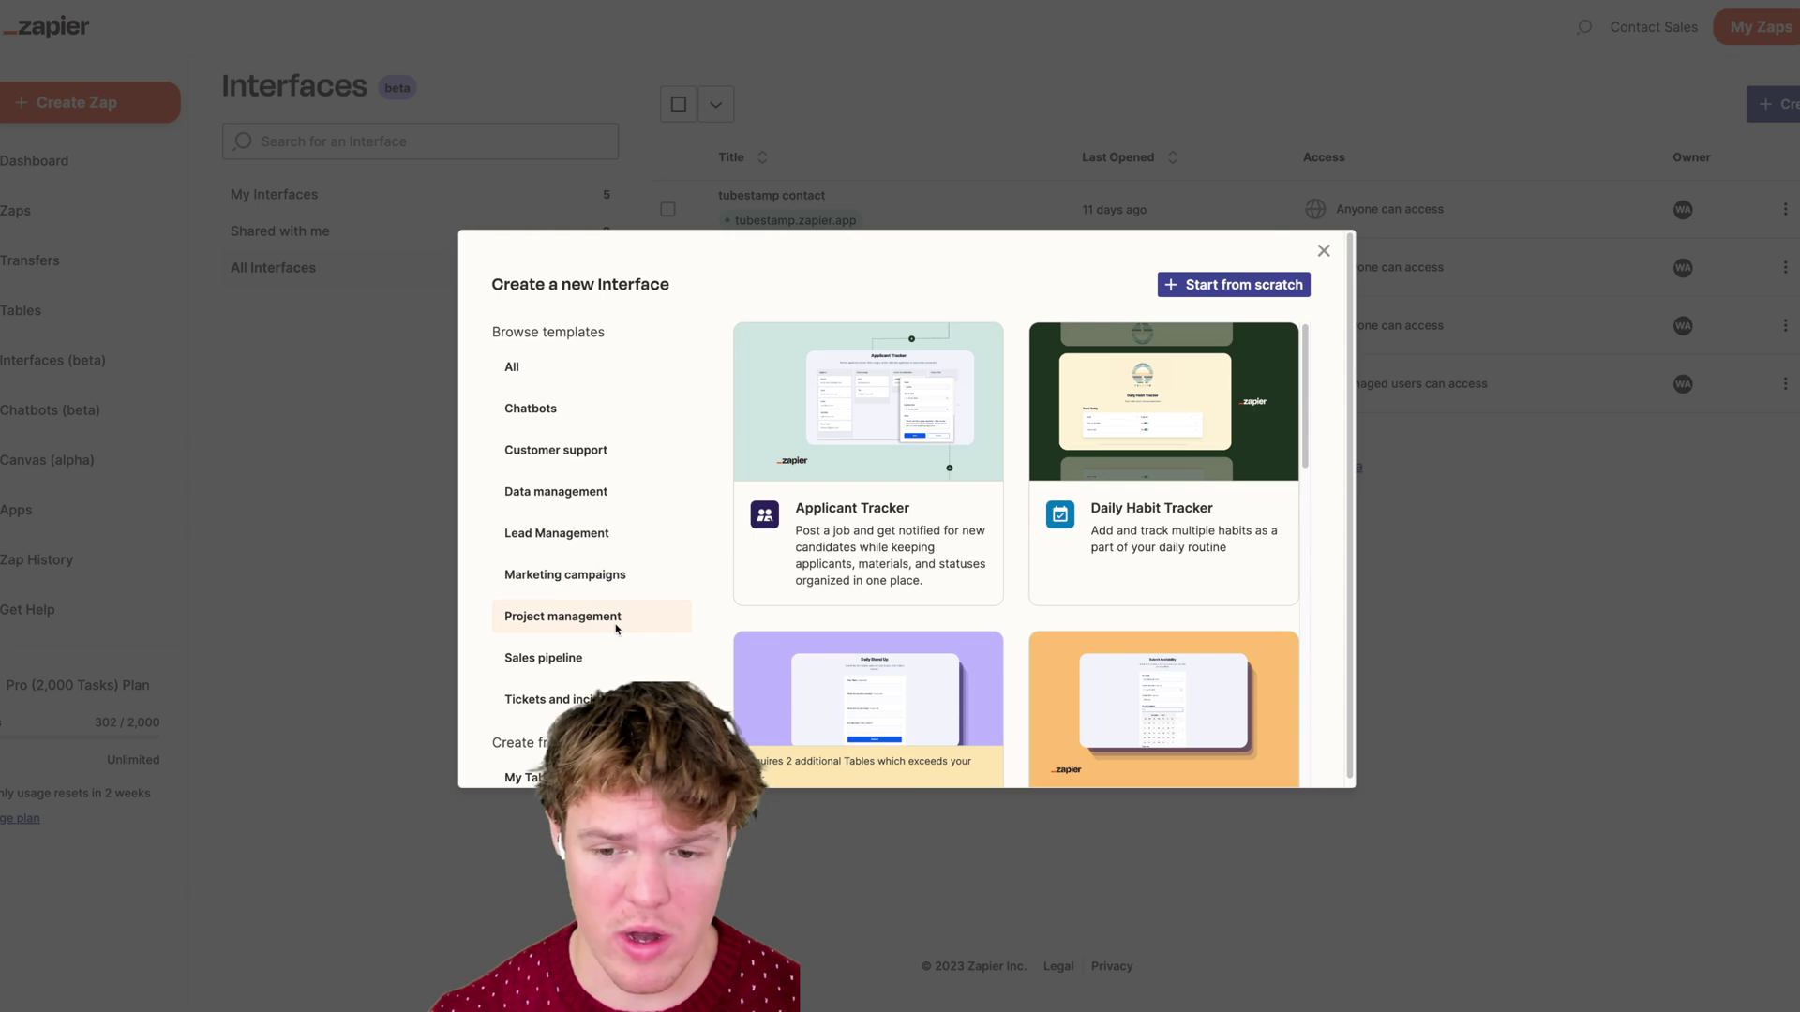
pyautogui.scroll(-6, 912, 623)
pyautogui.click(915, 613)
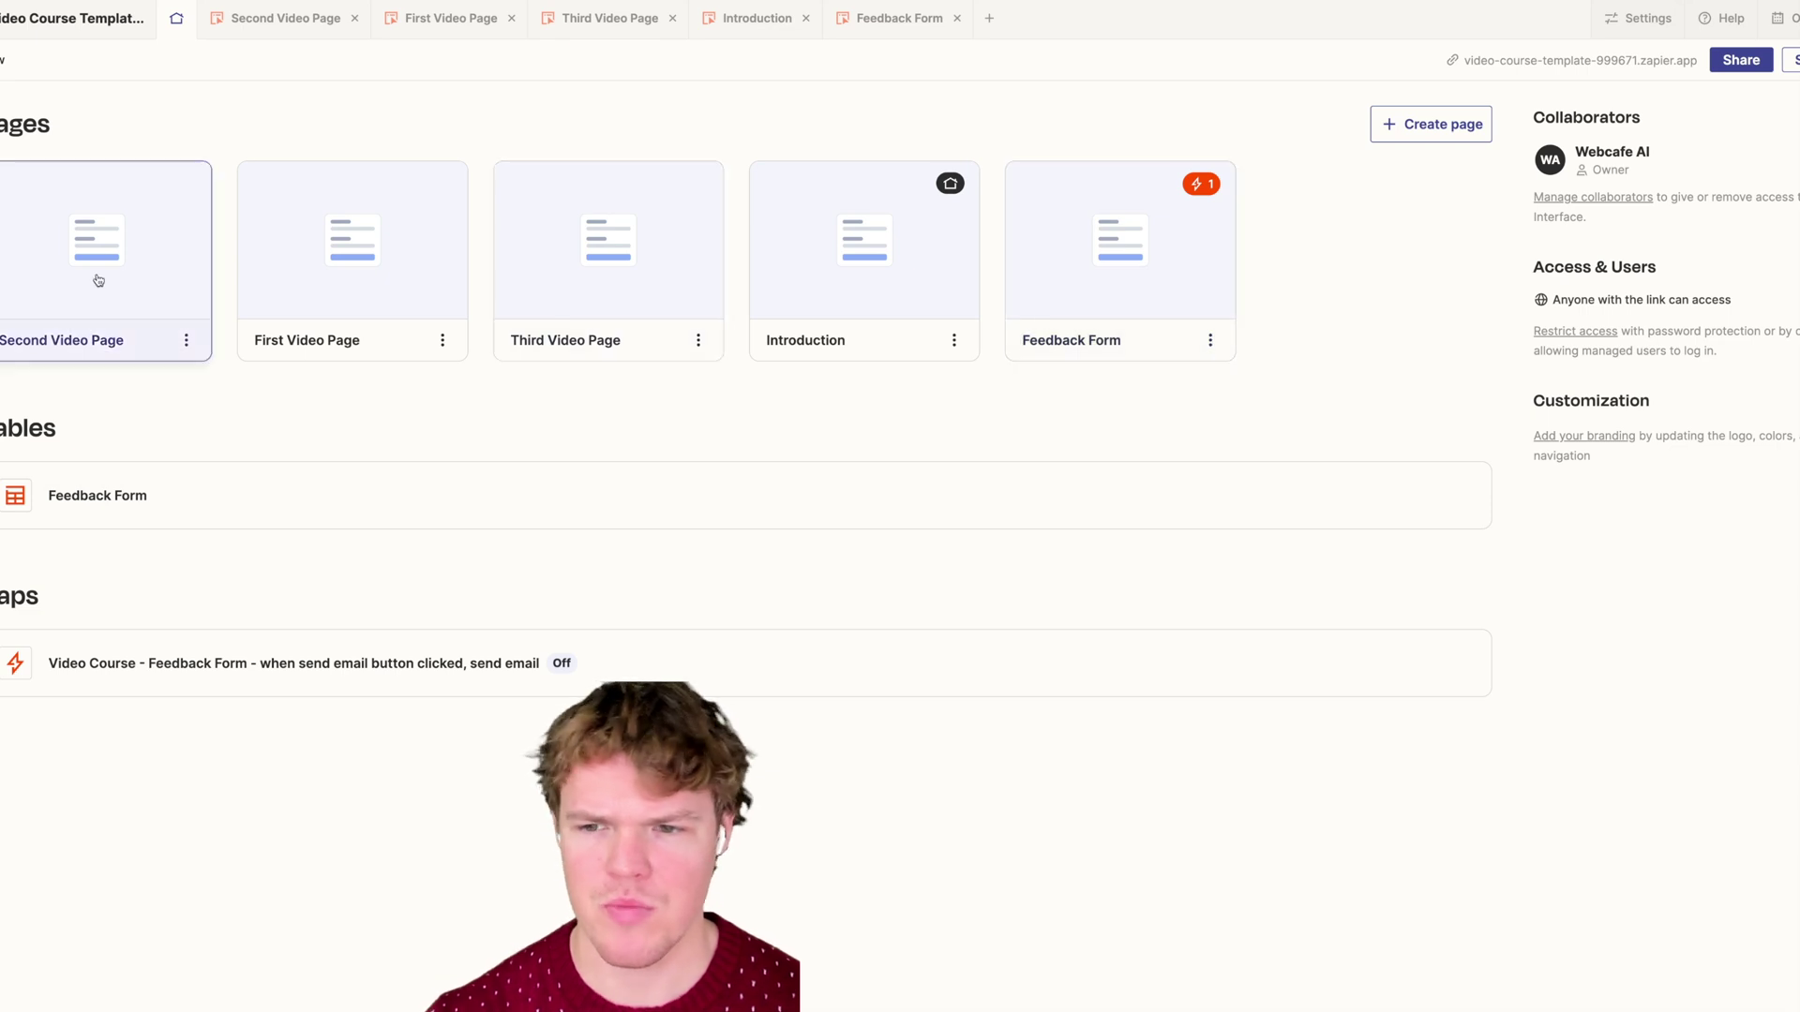
# - Open the live version of the Video Course Template's Introduction page and start watching the course
pyautogui.click(948, 270)
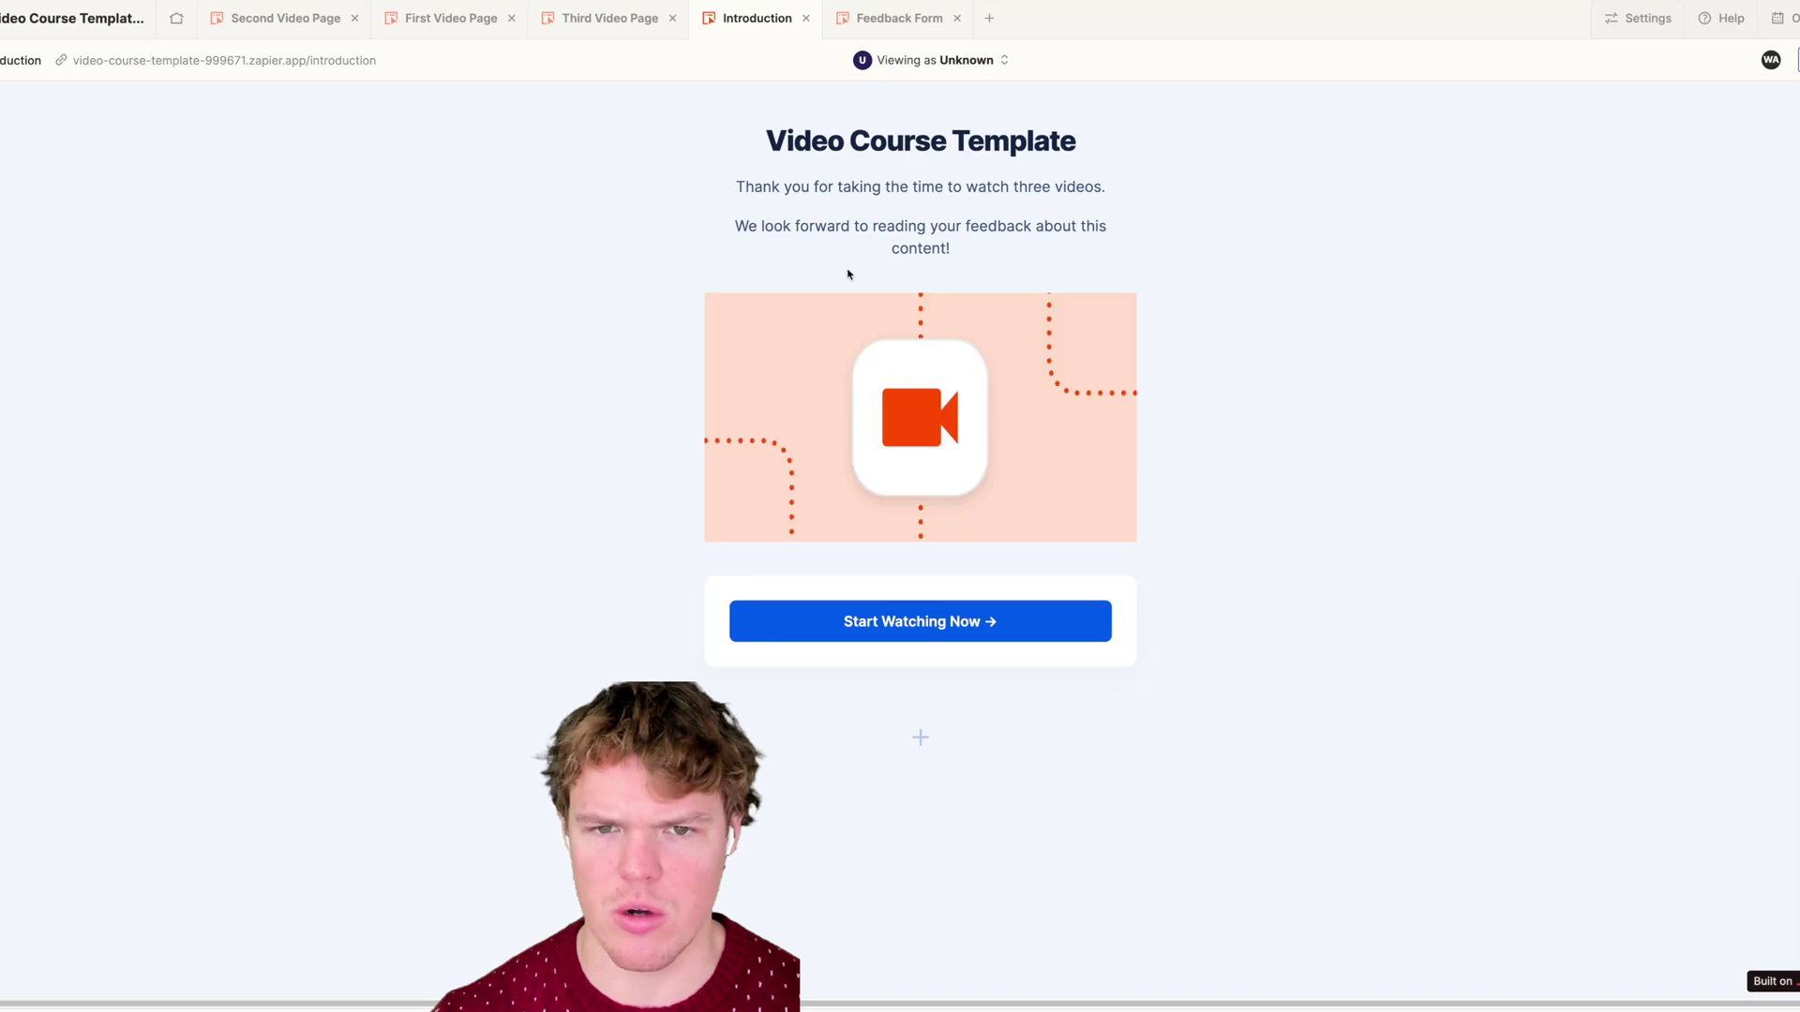
pyautogui.click(323, 64)
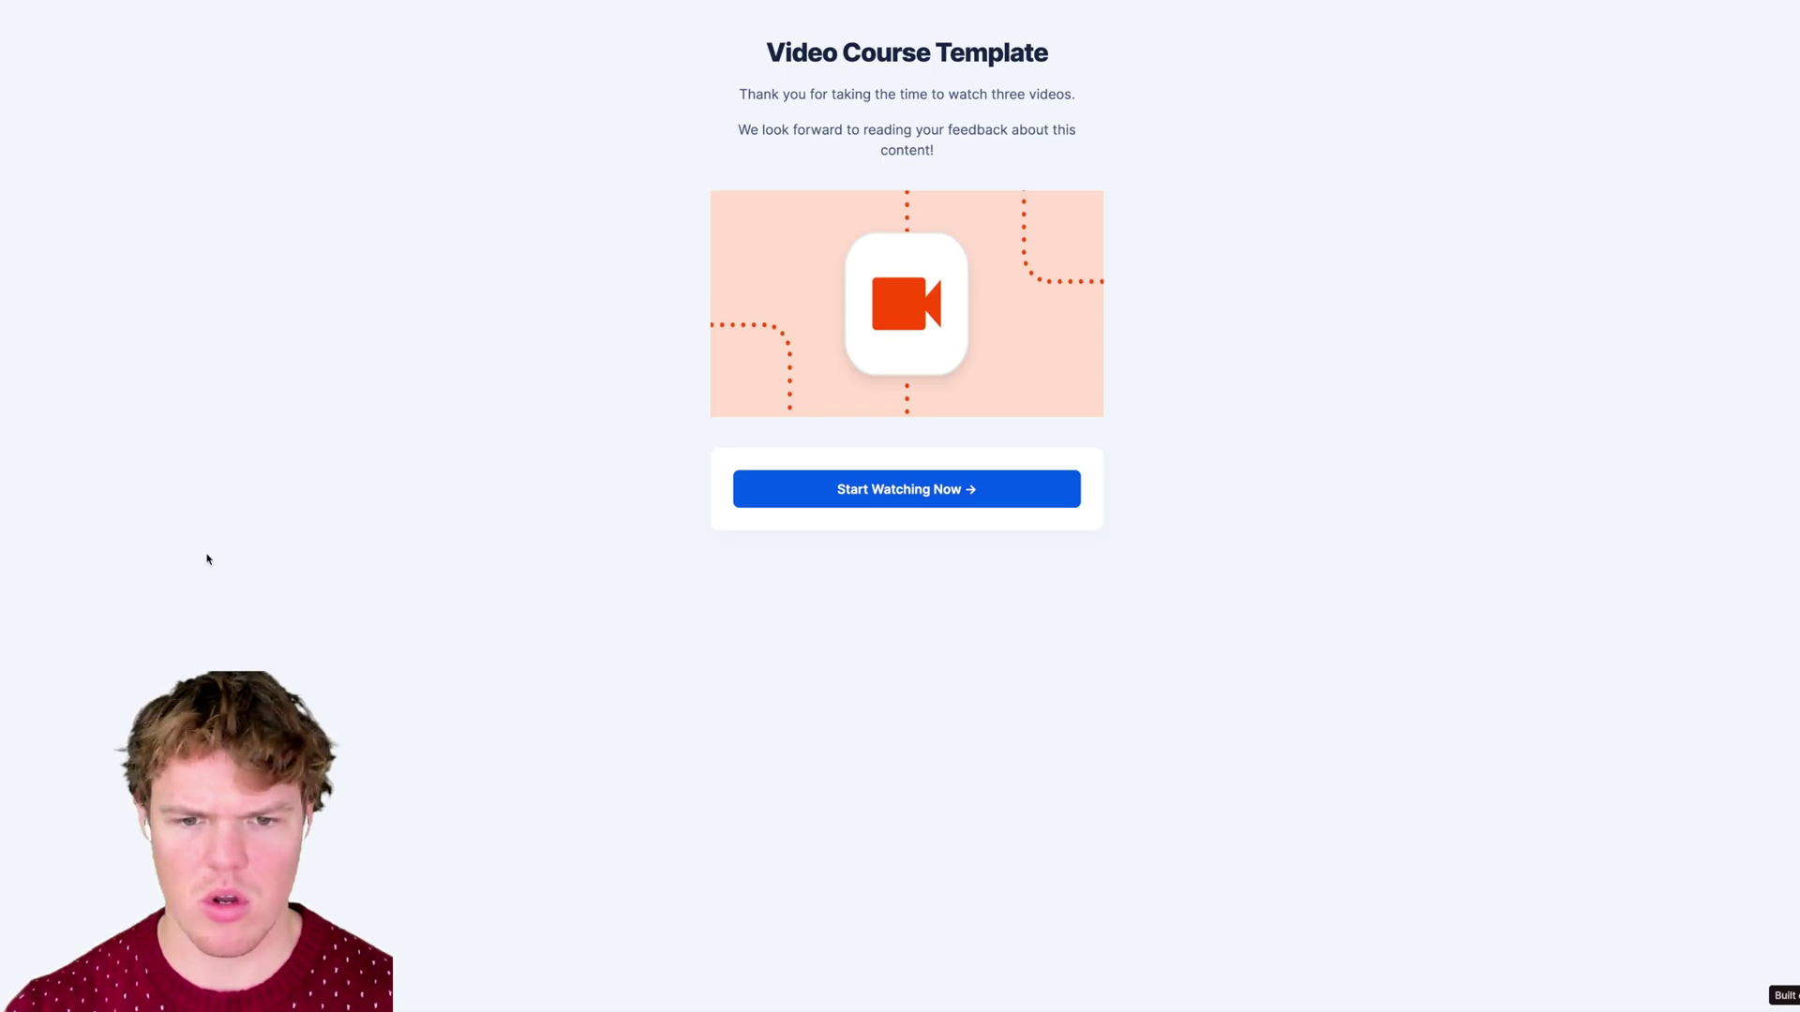
pyautogui.click(884, 488)
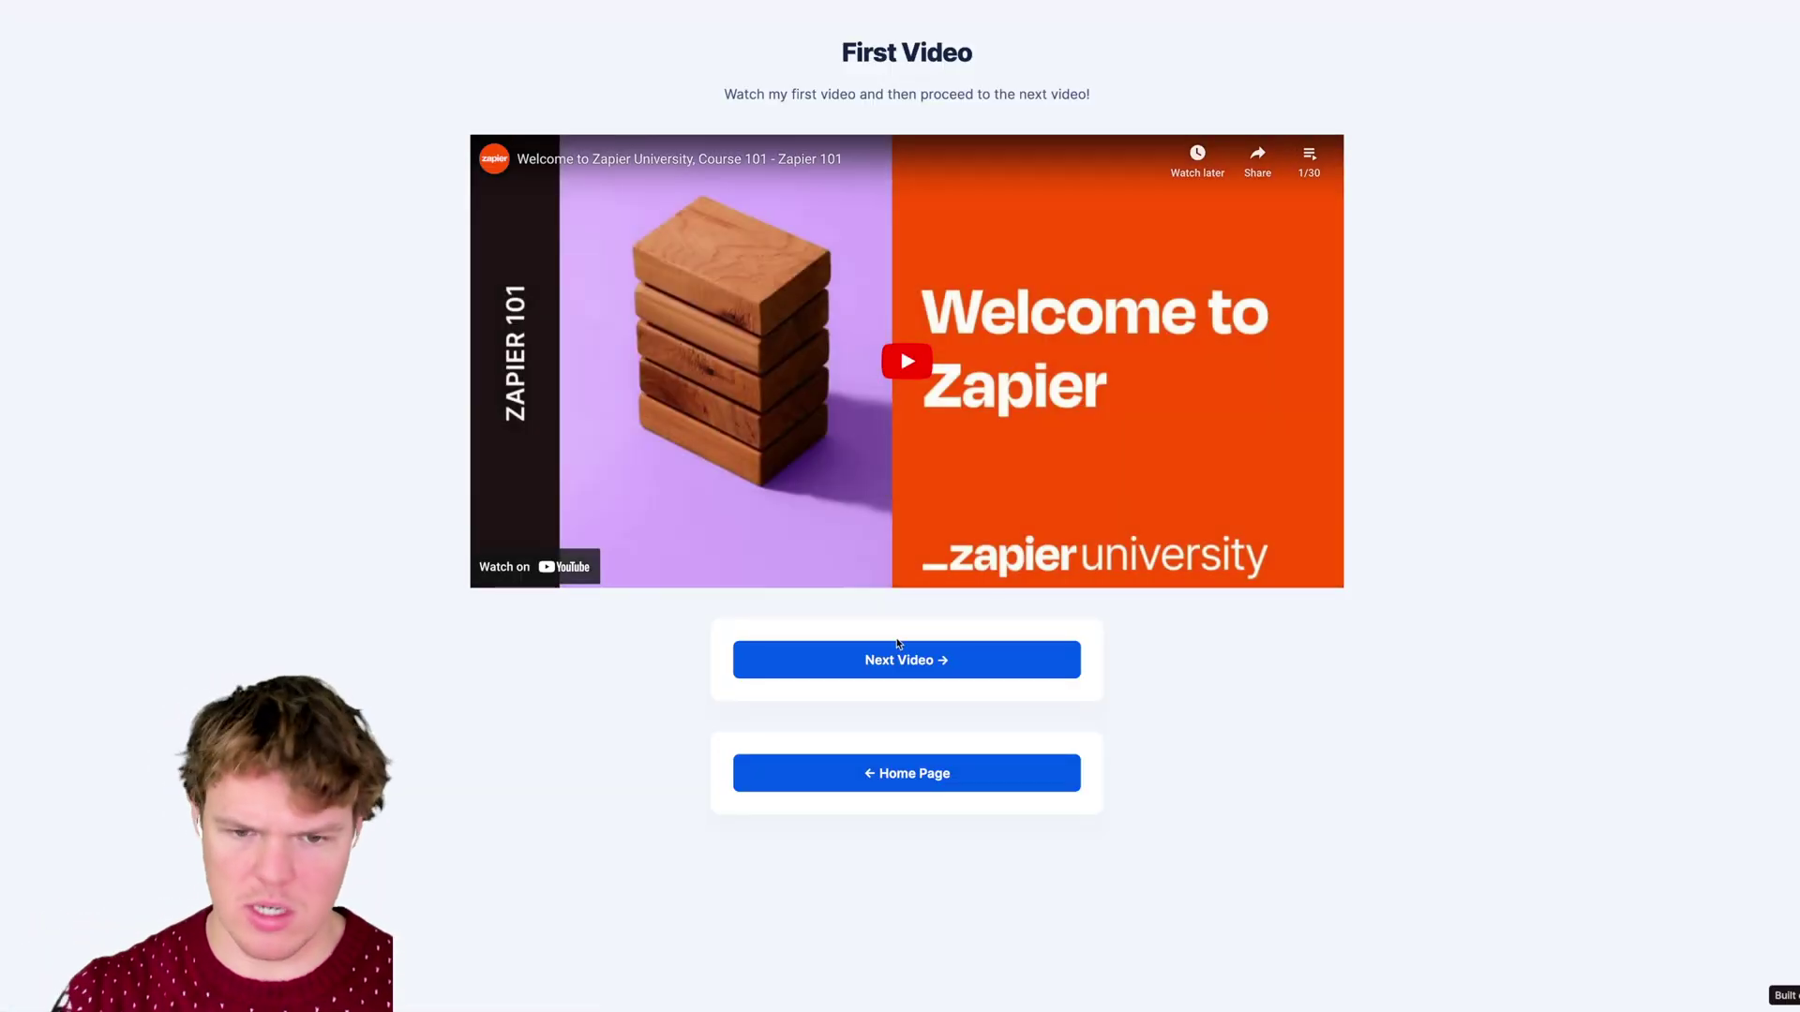
# - Step through the live course from the first video page to the page following the third video
pyautogui.click(900, 661)
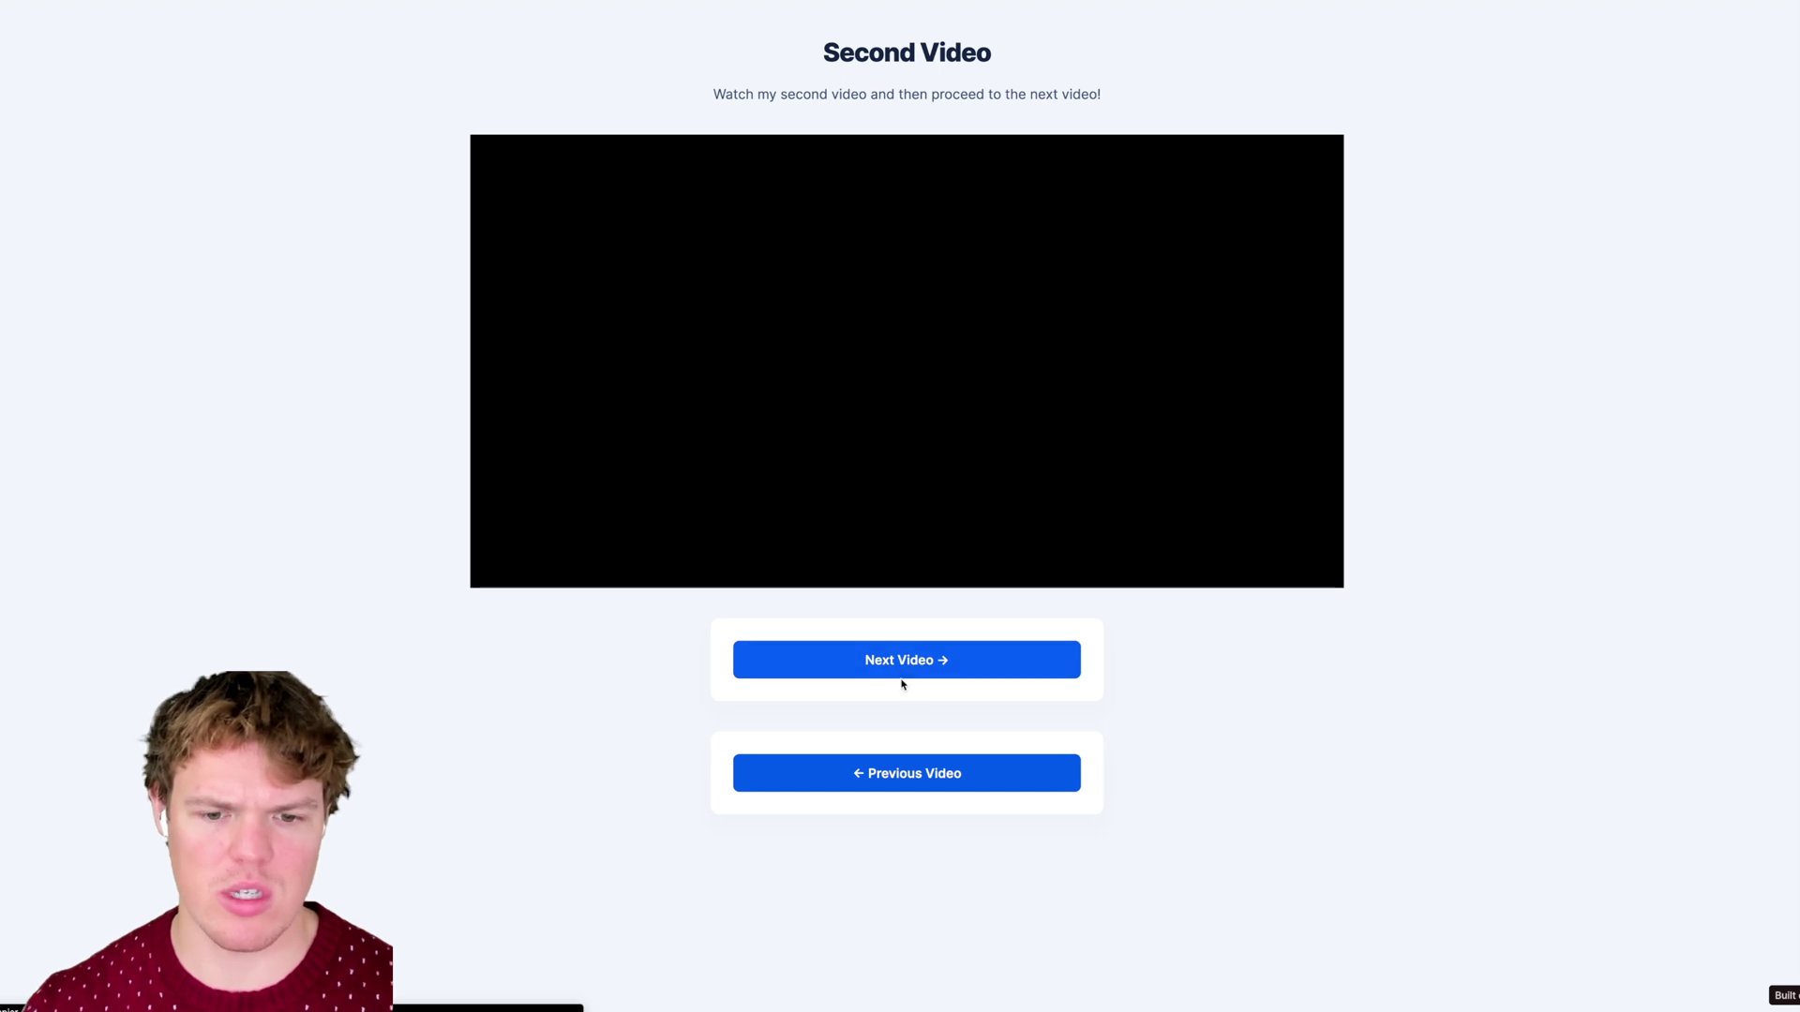
pyautogui.click(907, 675)
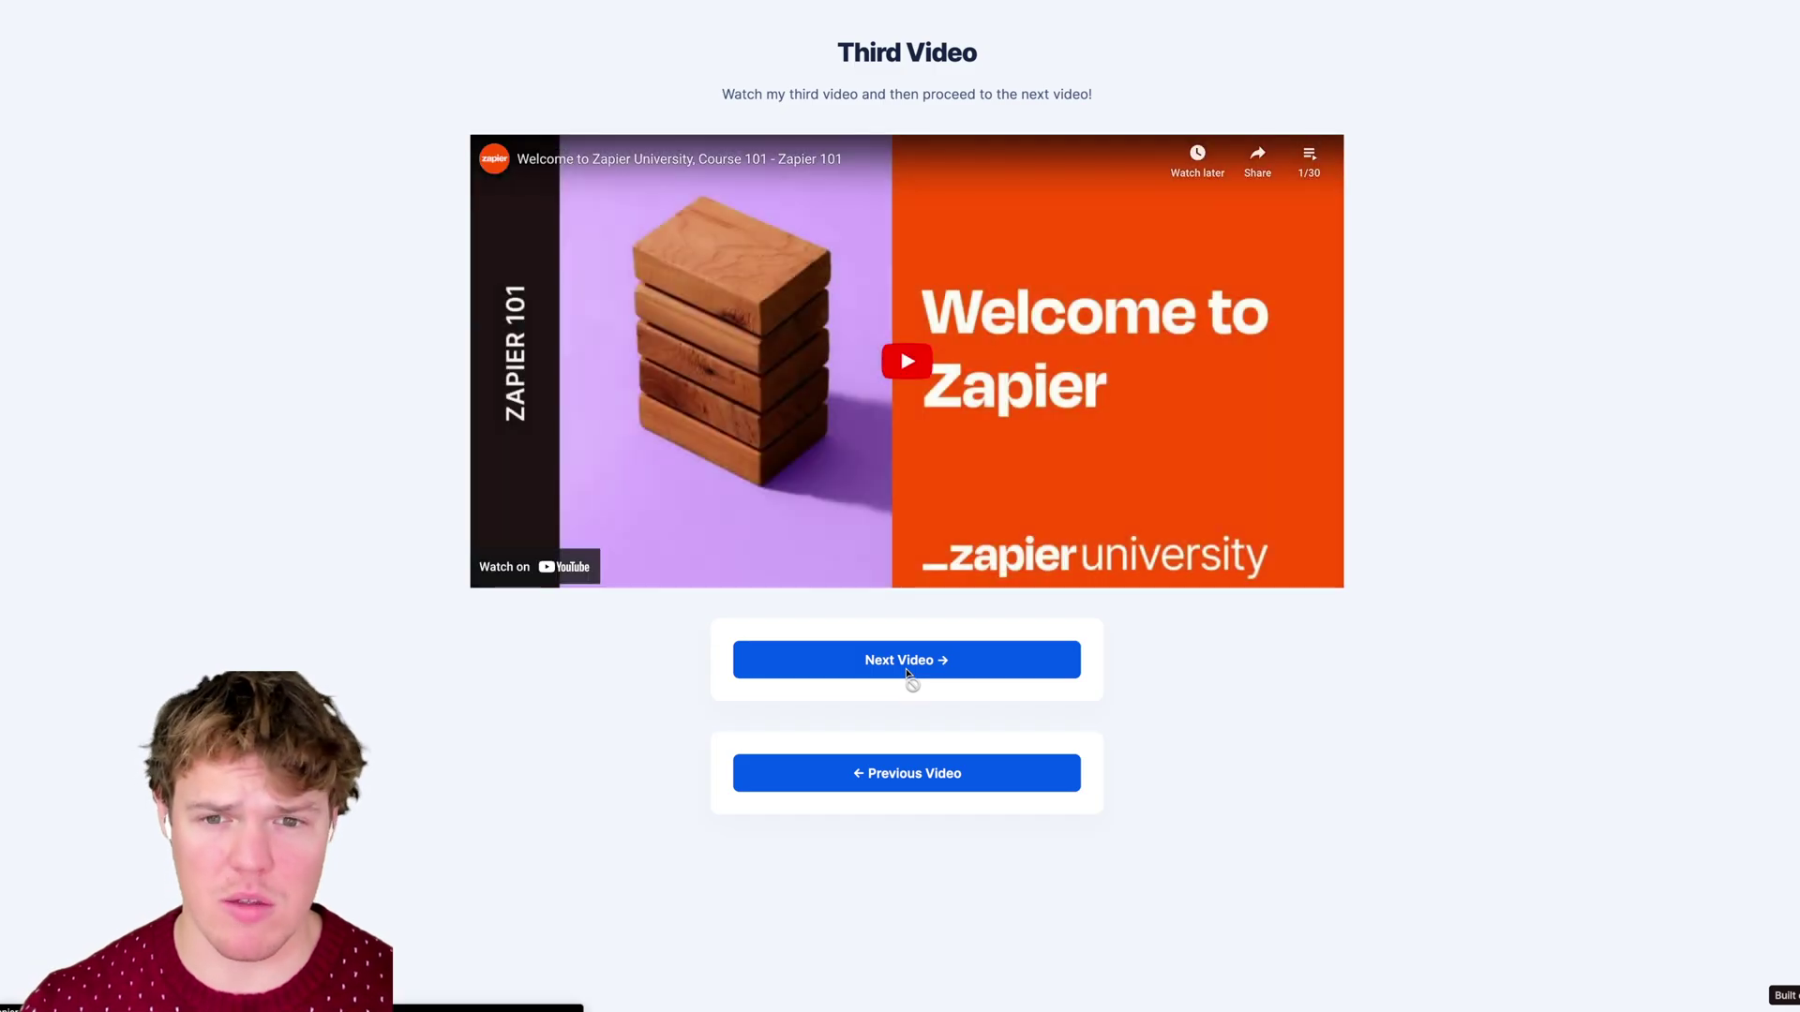
pyautogui.click(912, 669)
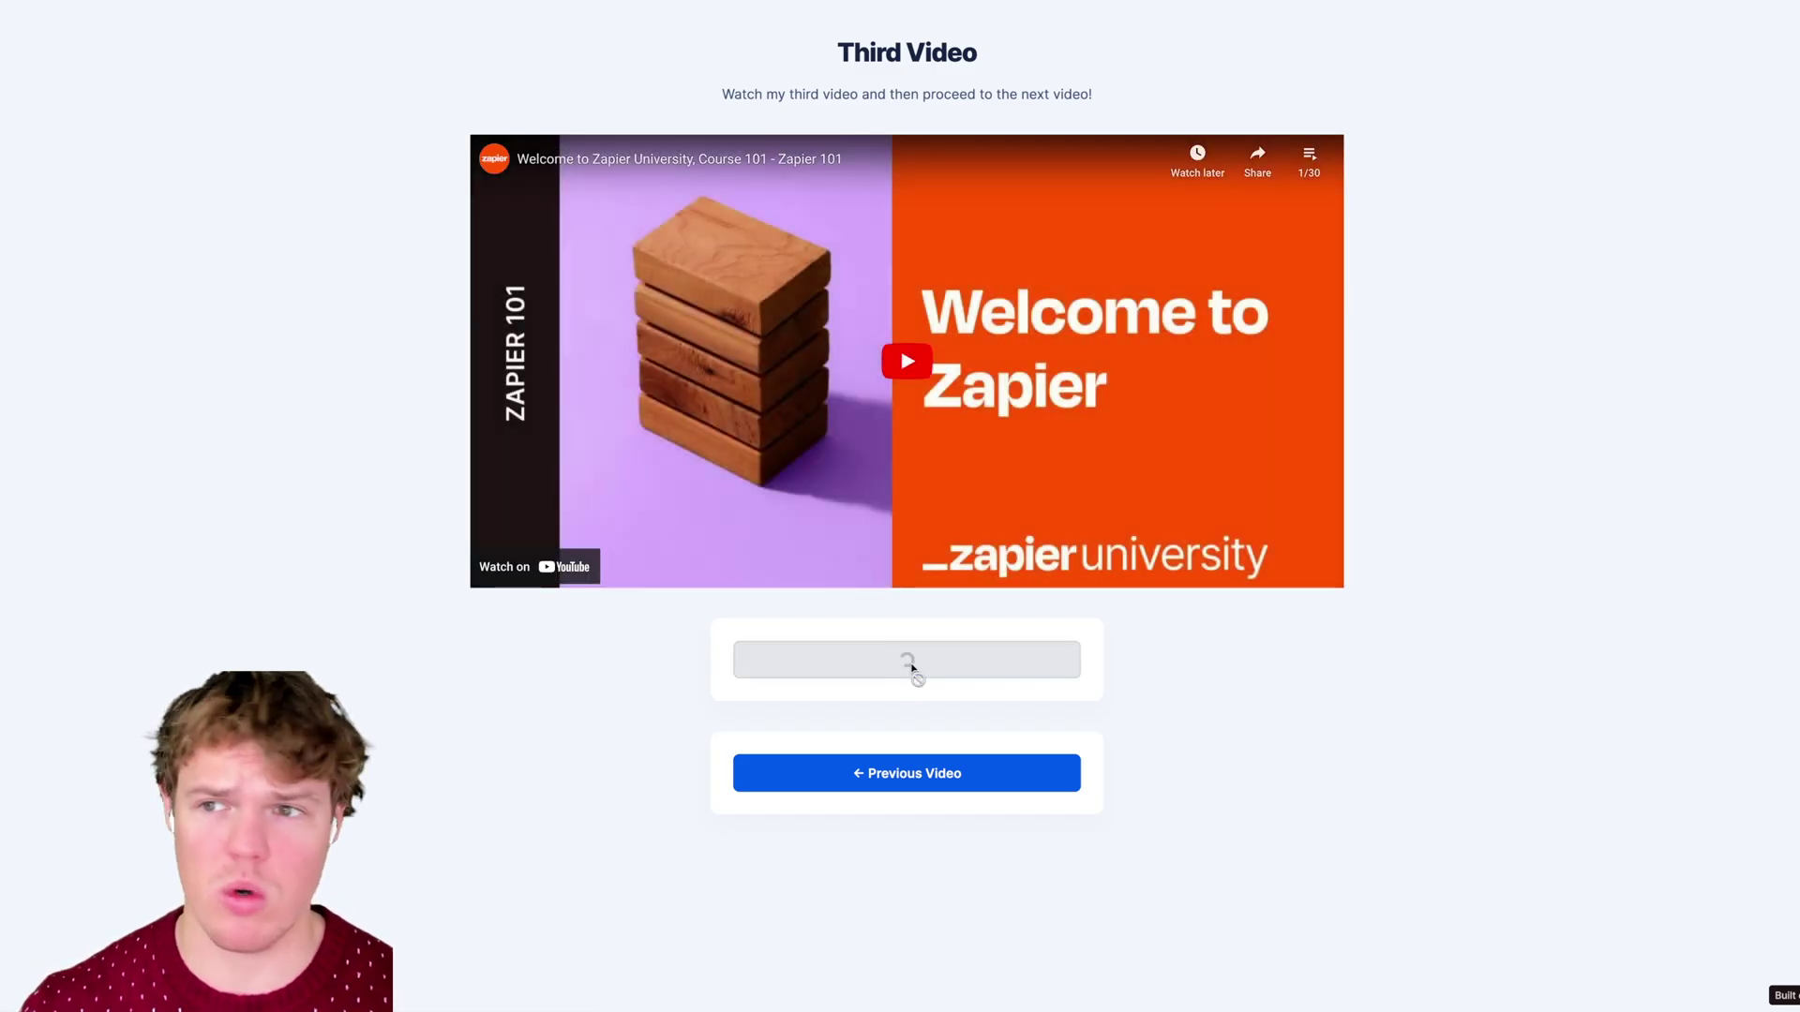